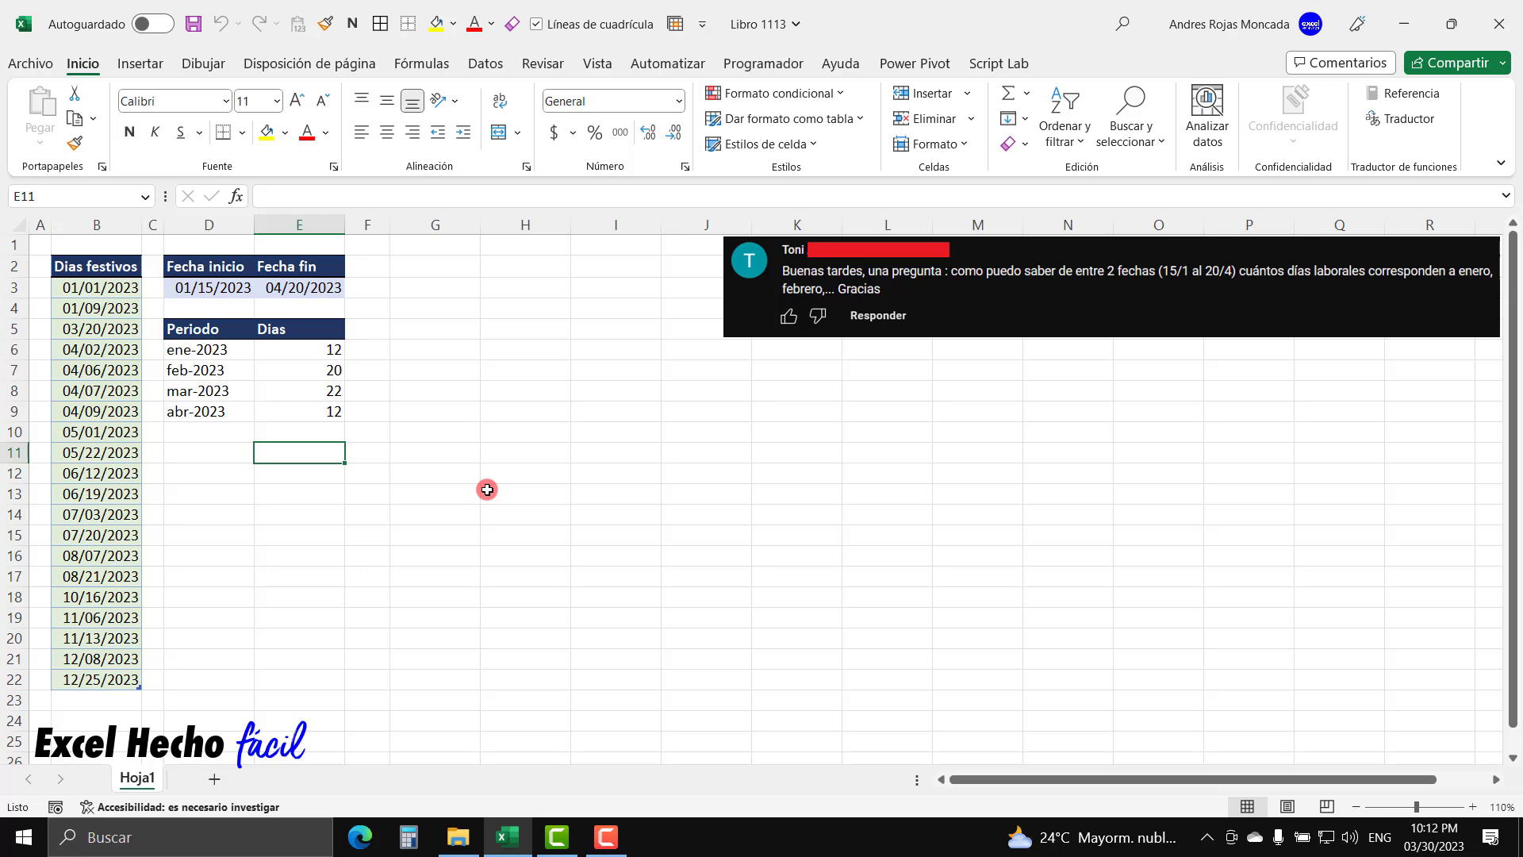
Inspect the LET formula behind the Periodo table without changing it
left_click(191, 351)
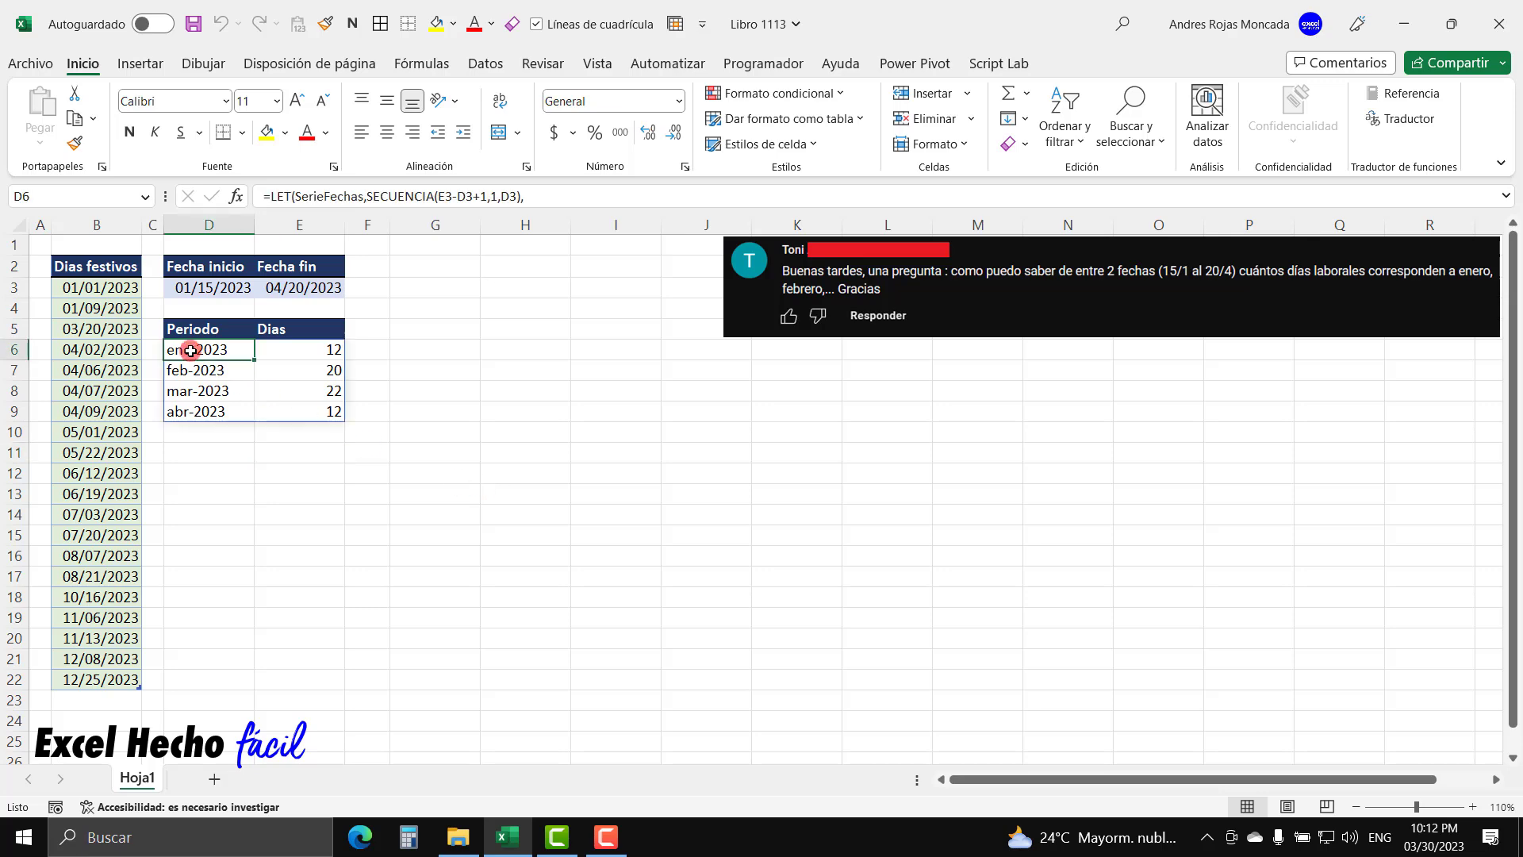
key("F2")
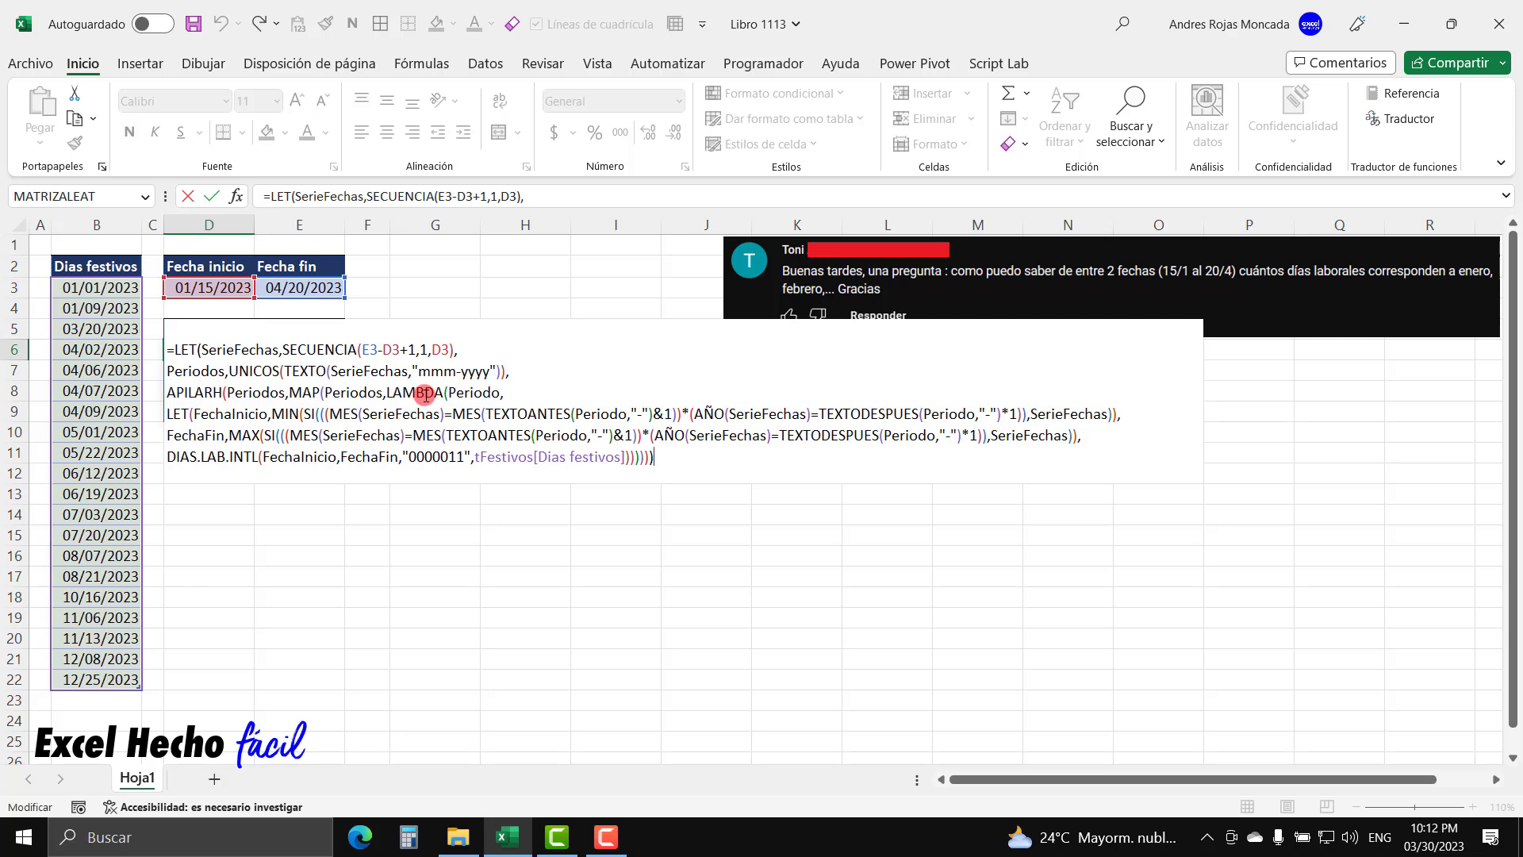
key("Escape")
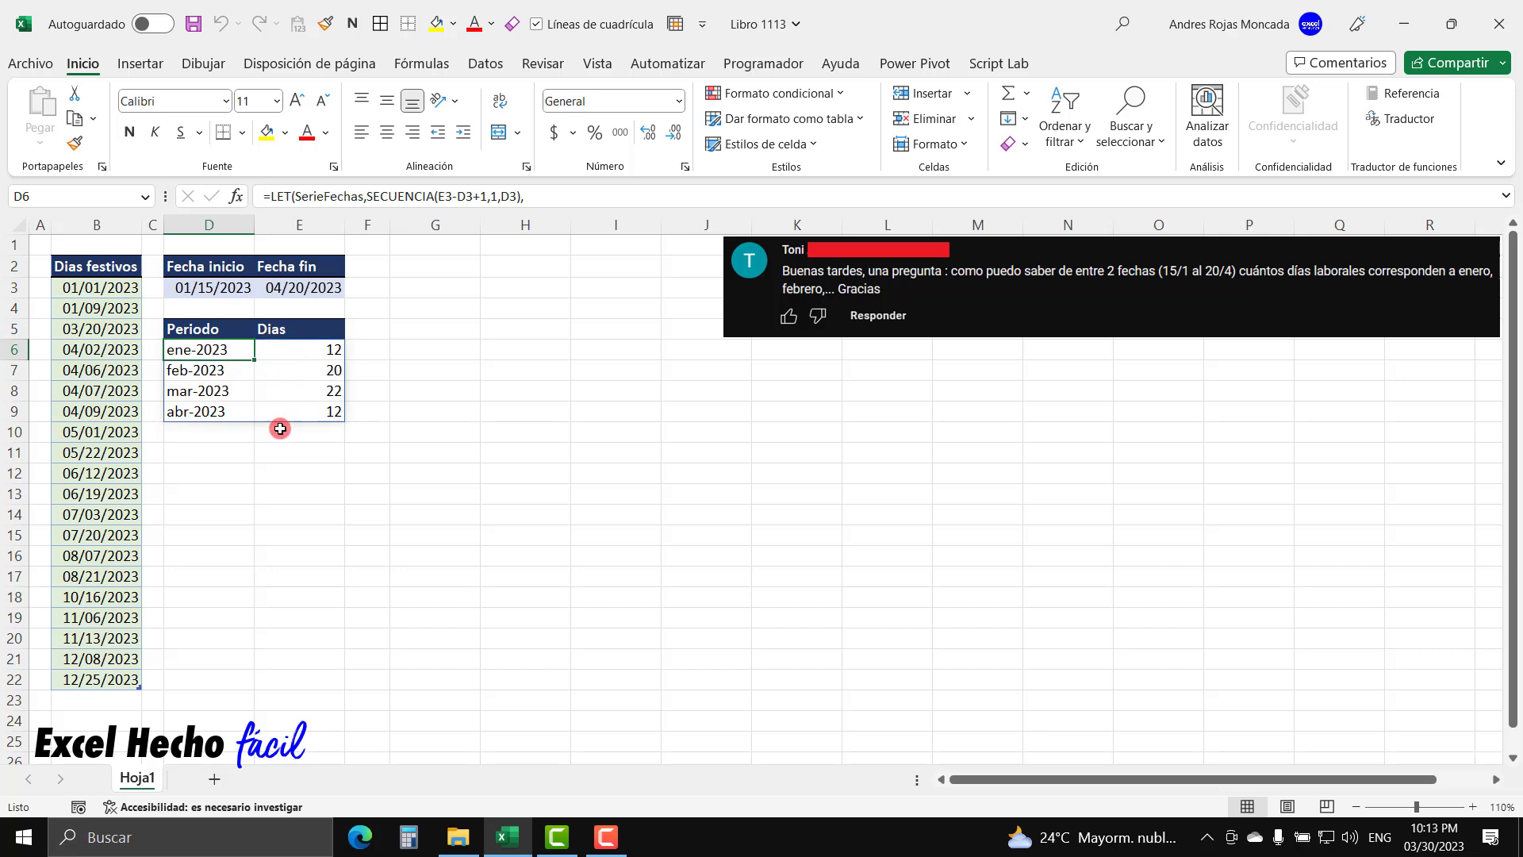
left_click(220, 472)
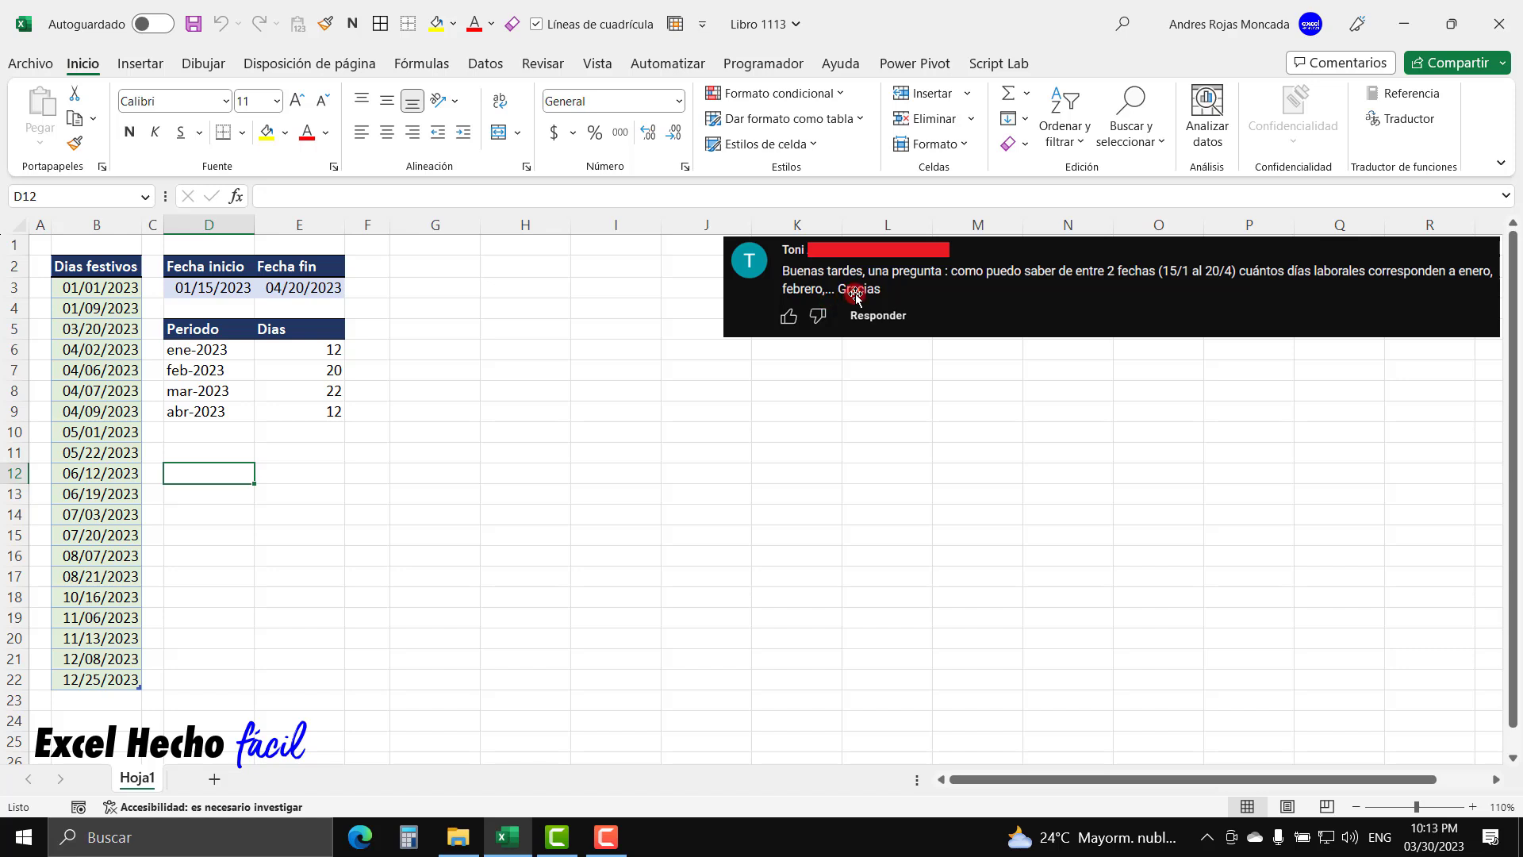
Highlight the Fecha inicio 01/15/2023 and Fecha fin 04/20/2023 dates
left_click(225, 270)
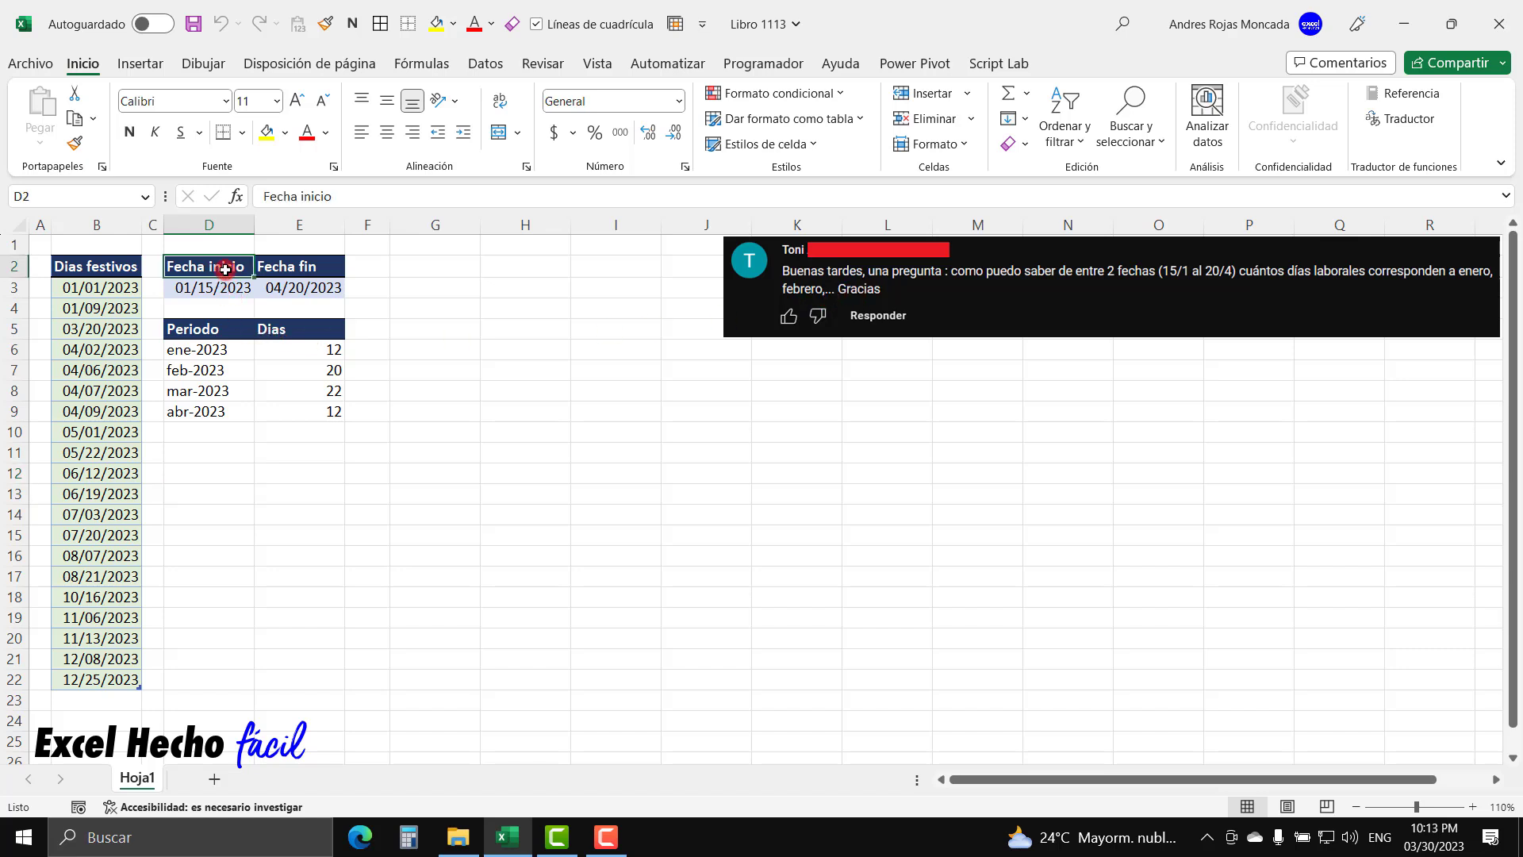
left_click_drag(225, 270, 299, 288)
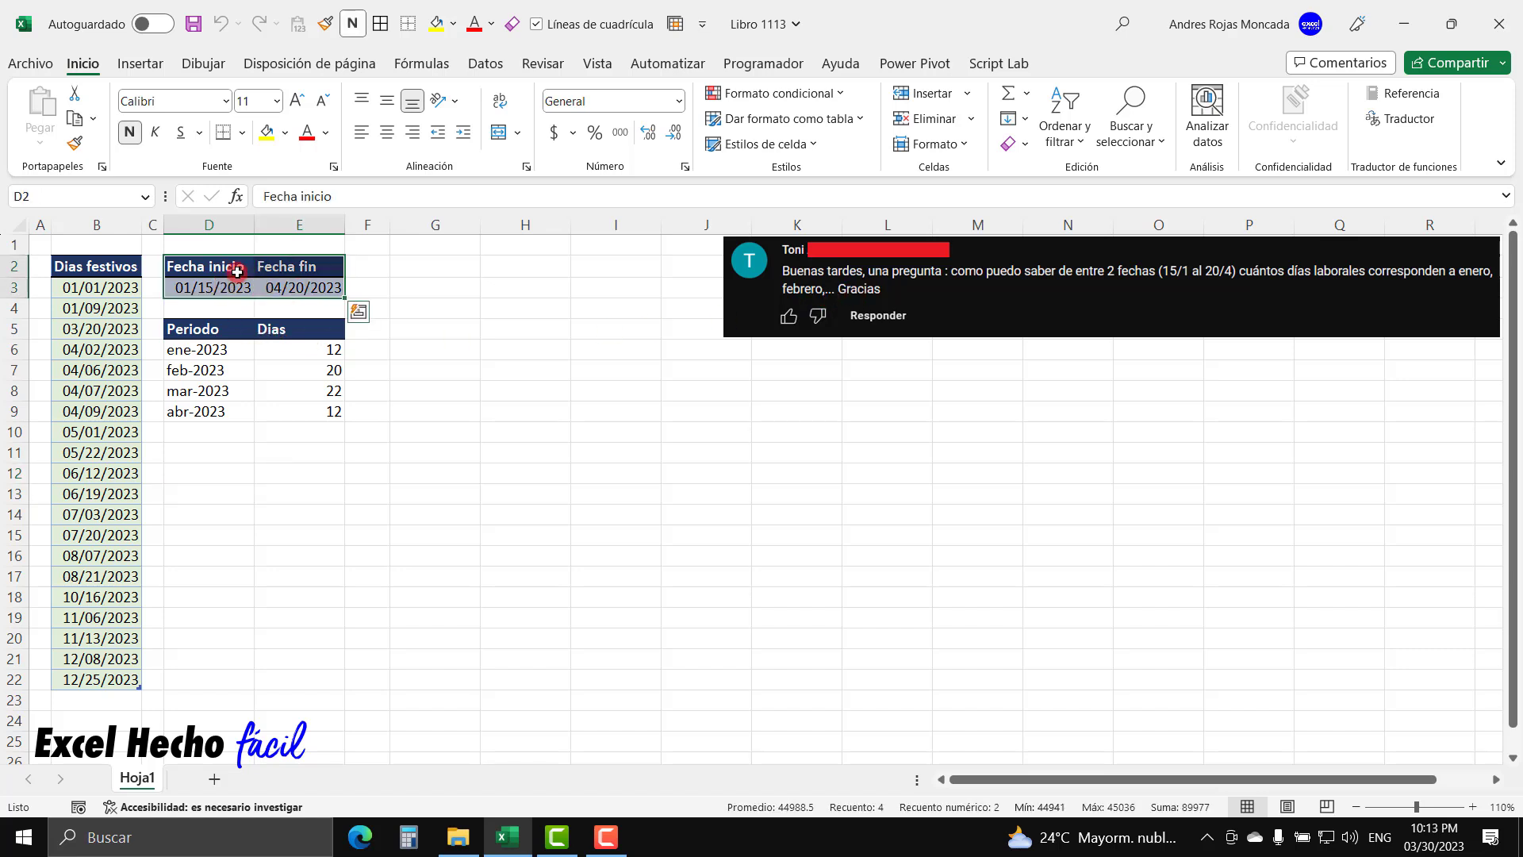
left_click_drag(305, 267, 312, 284)
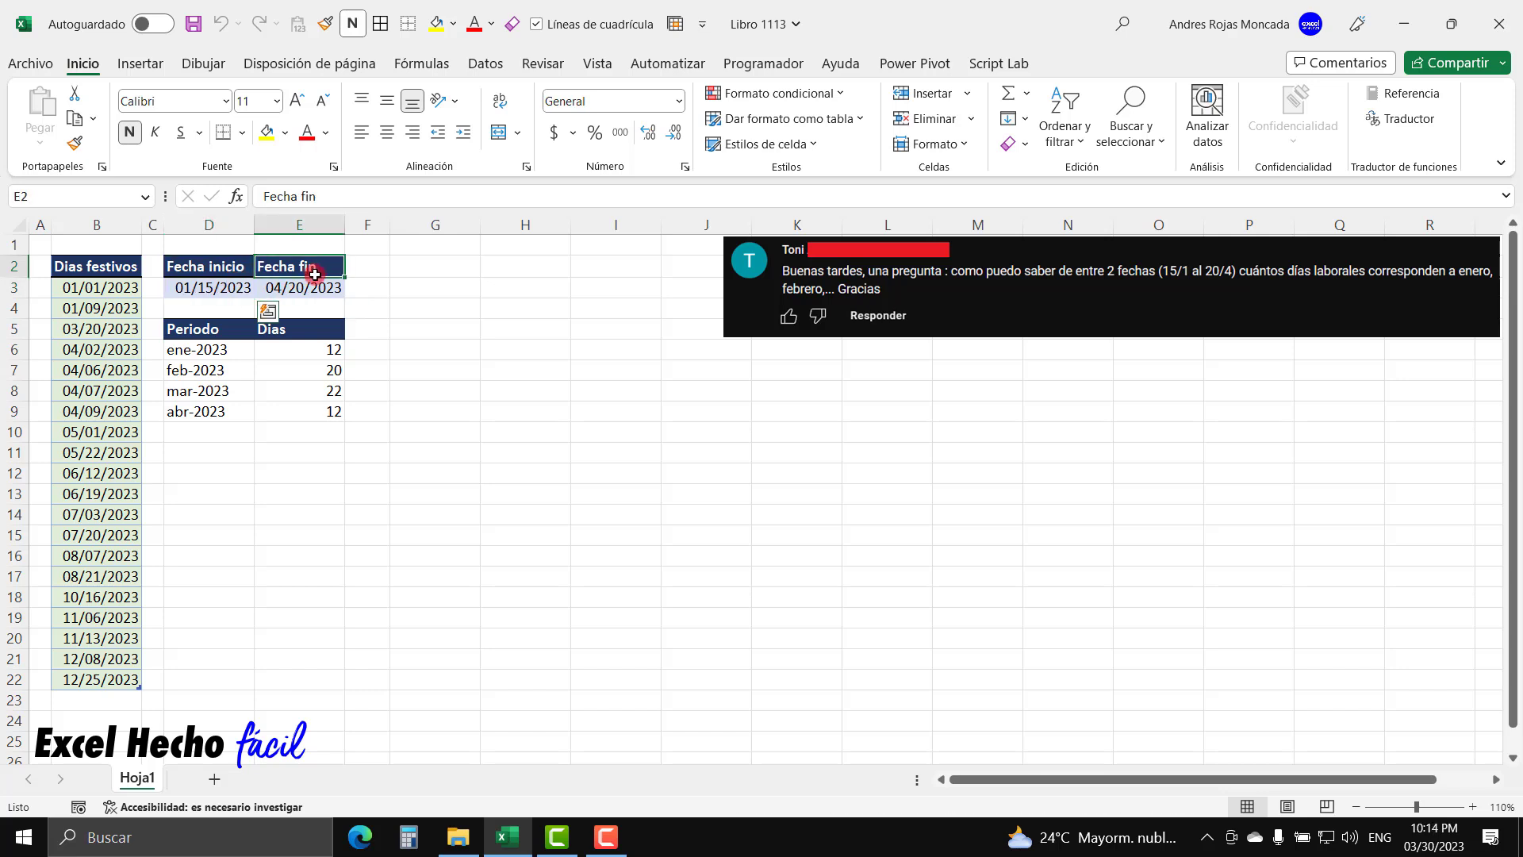
left_click(216, 290)
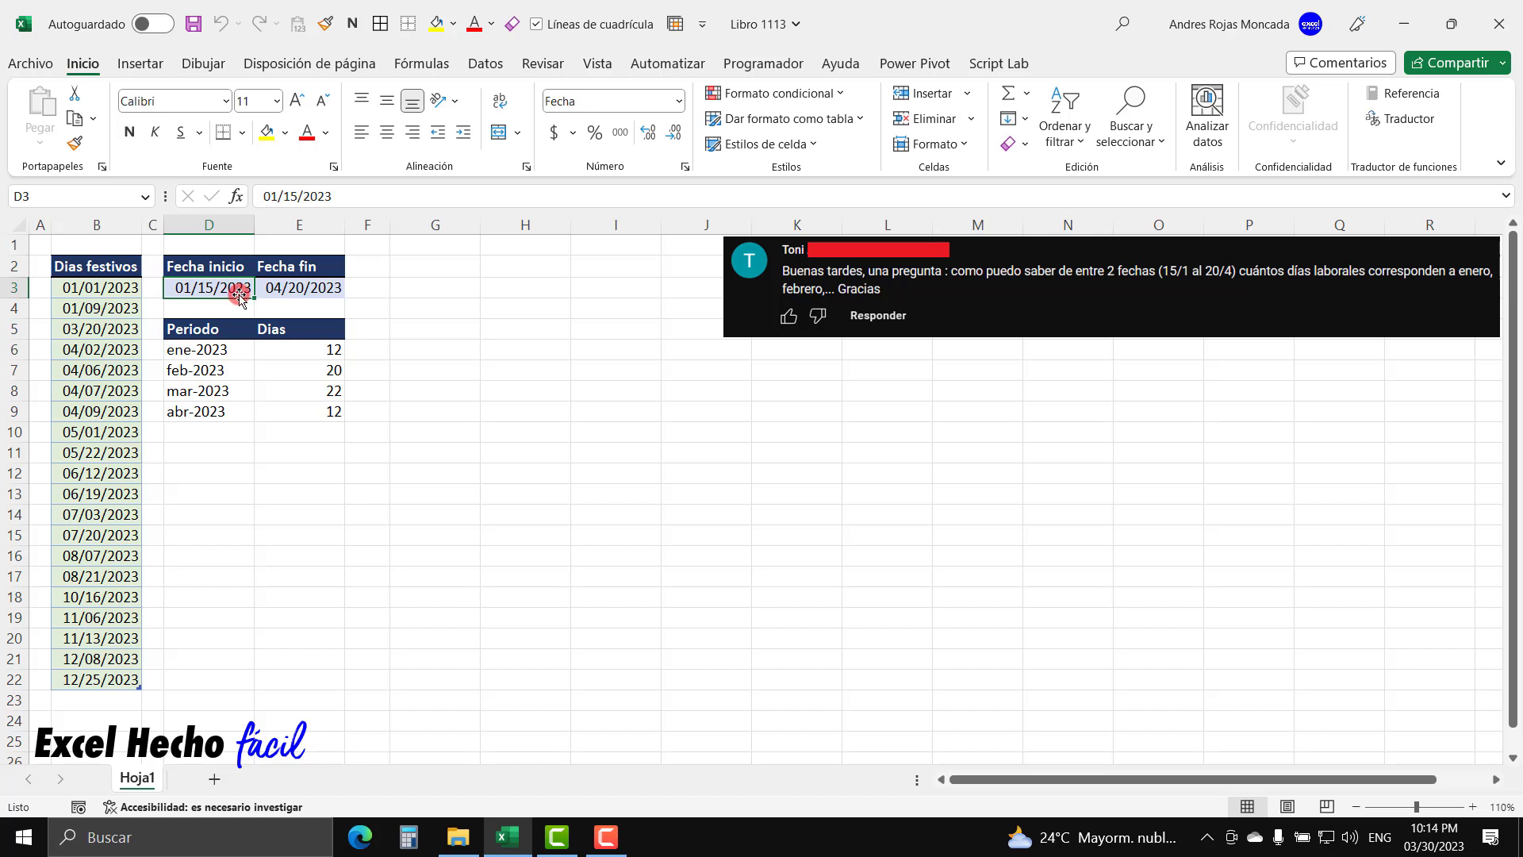
left_click_drag(298, 262, 297, 291)
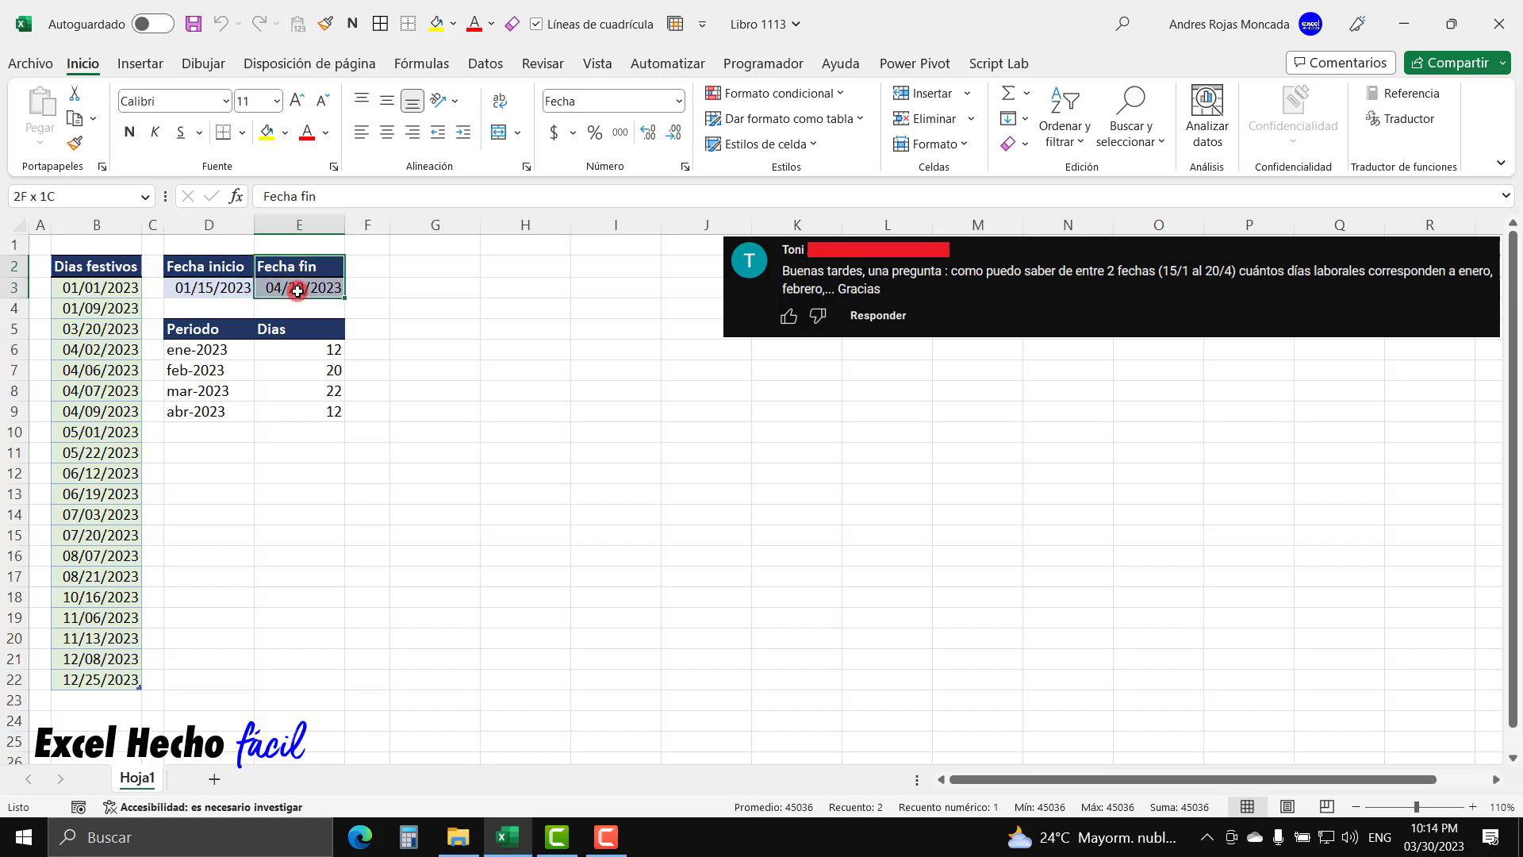
left_click(298, 290)
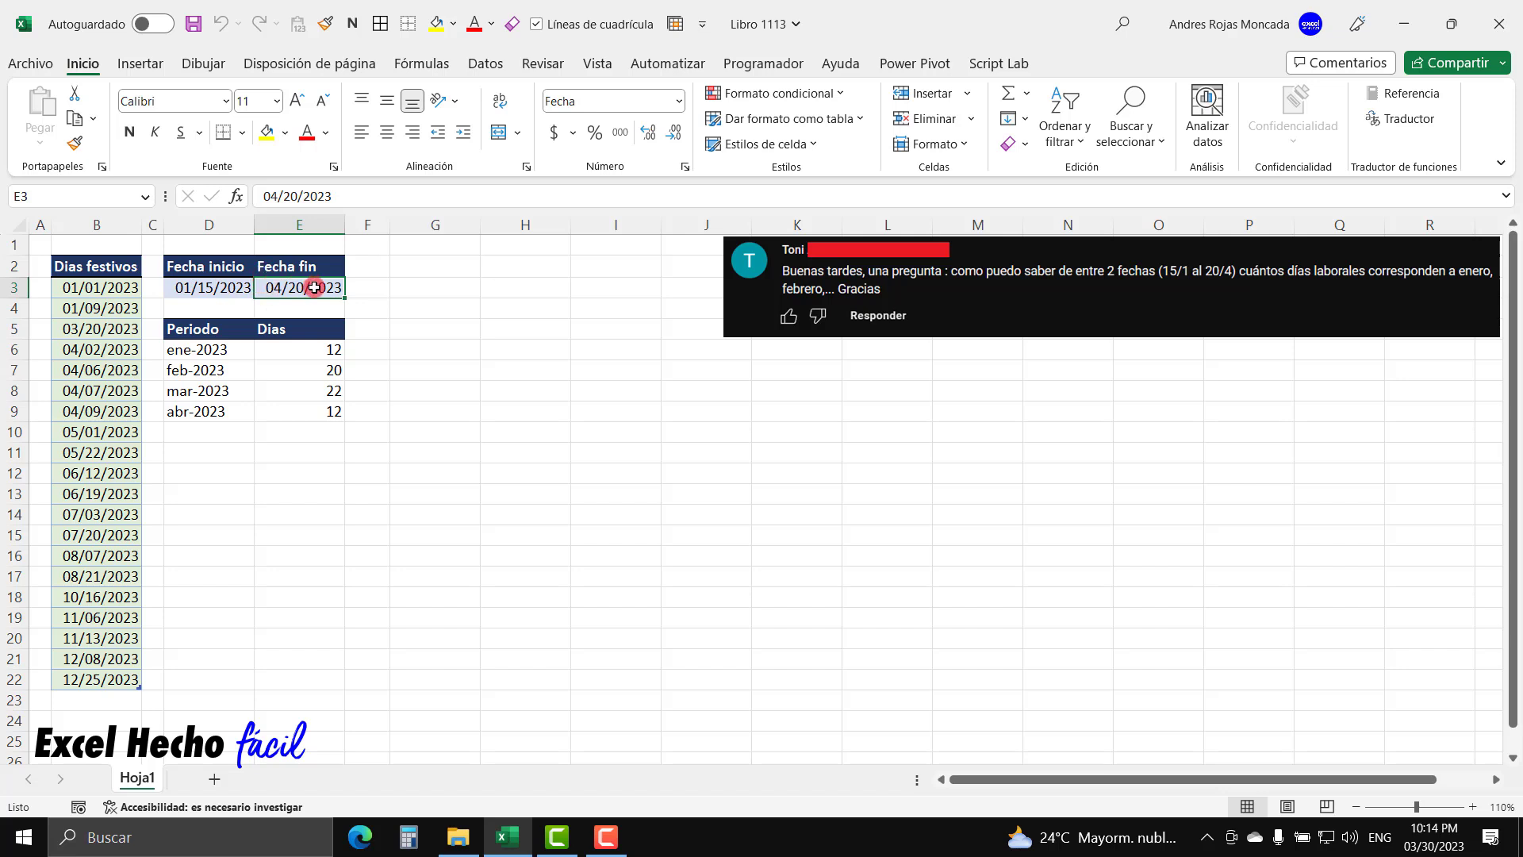
Review the four month periods, their Dias counts and the D6 LET formula, recommitting it unchanged
left_click(227, 346)
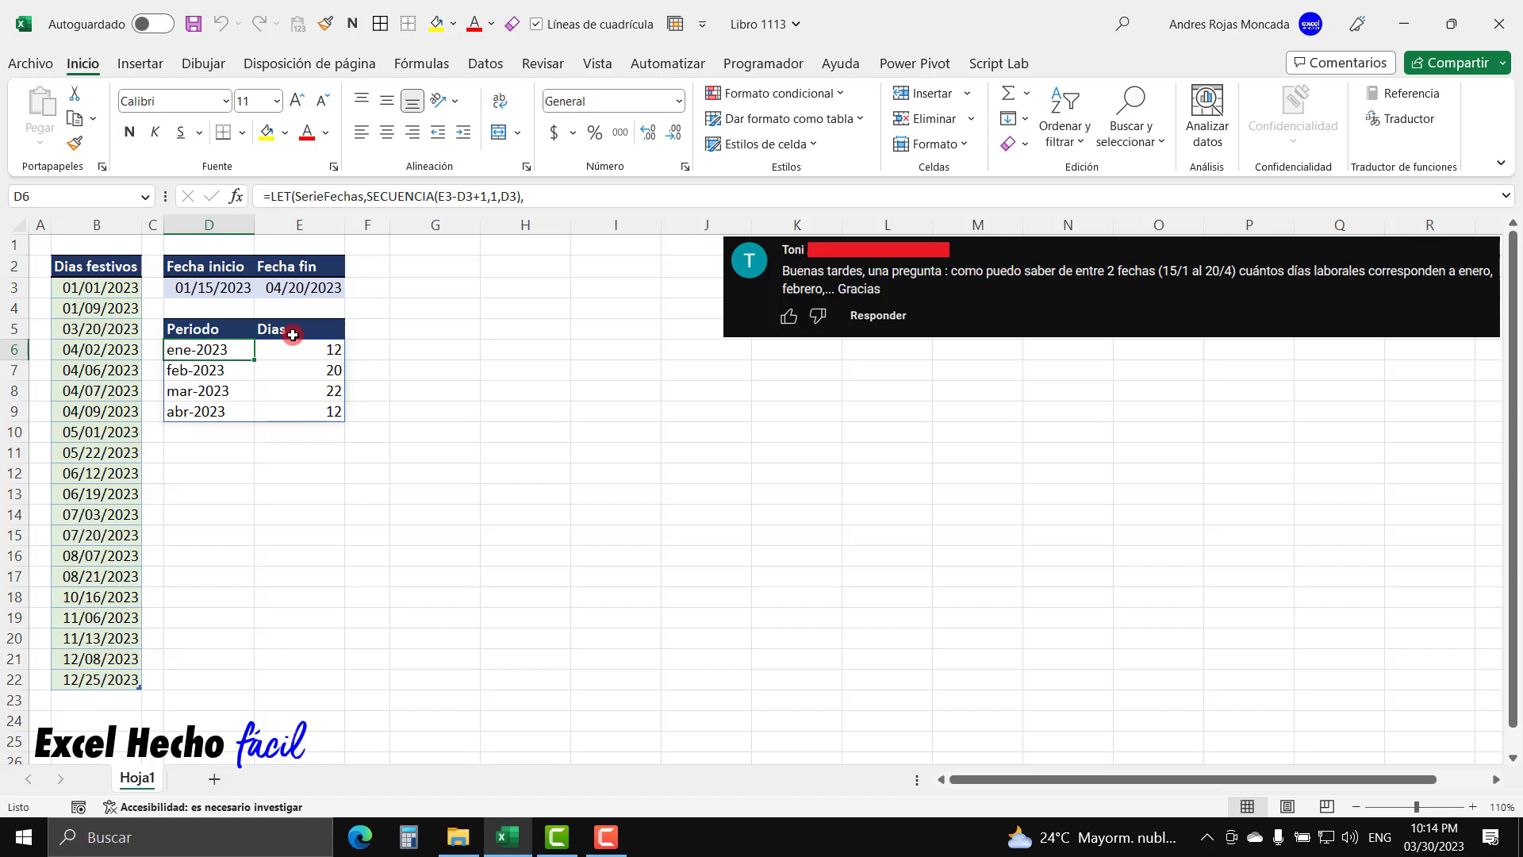
left_click_drag(226, 350, 216, 403)
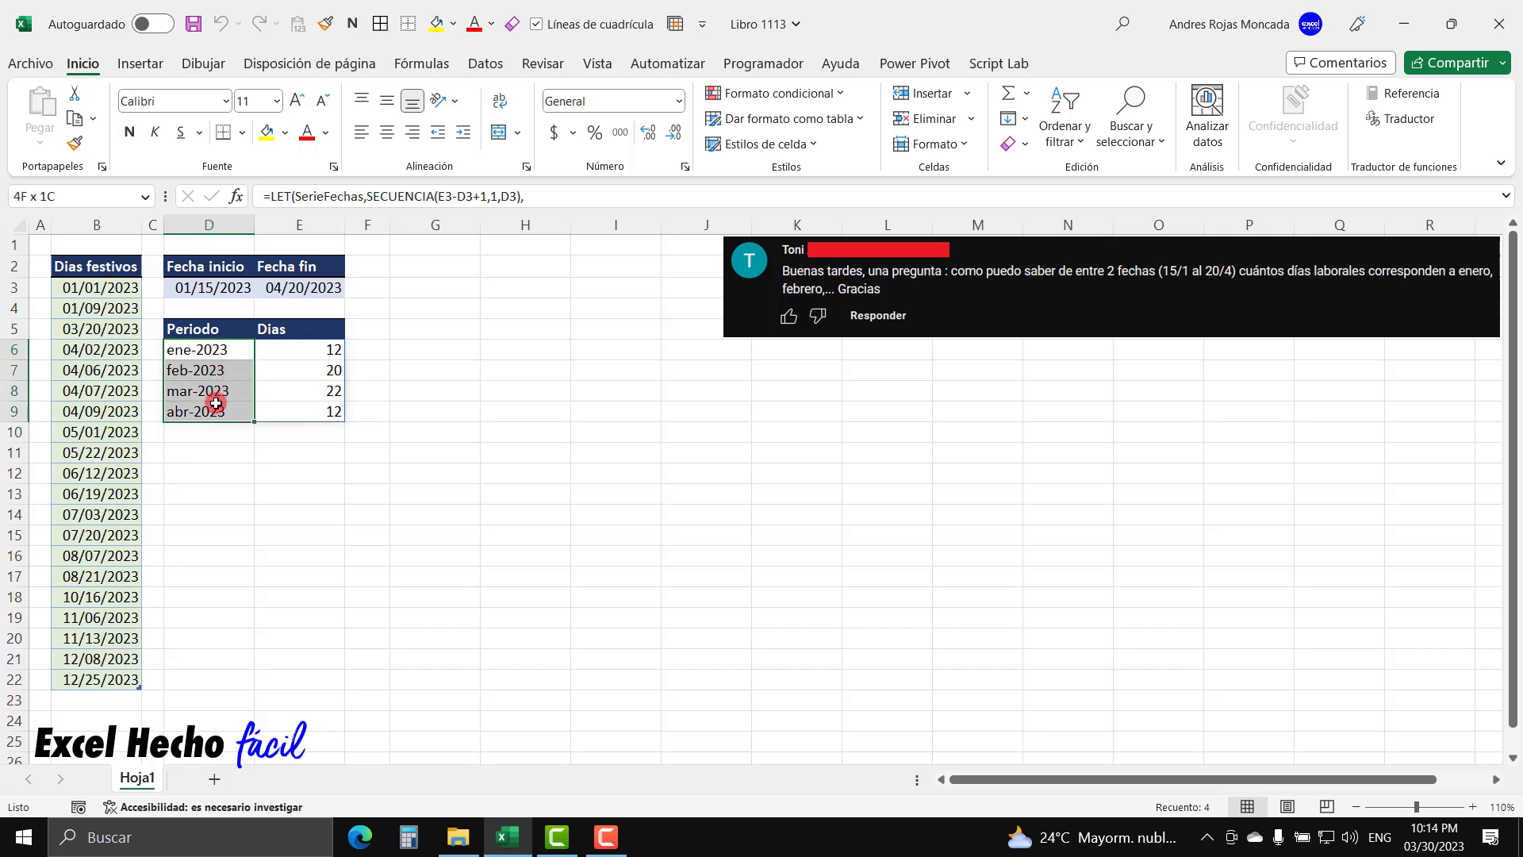
left_click_drag(293, 349, 286, 410)
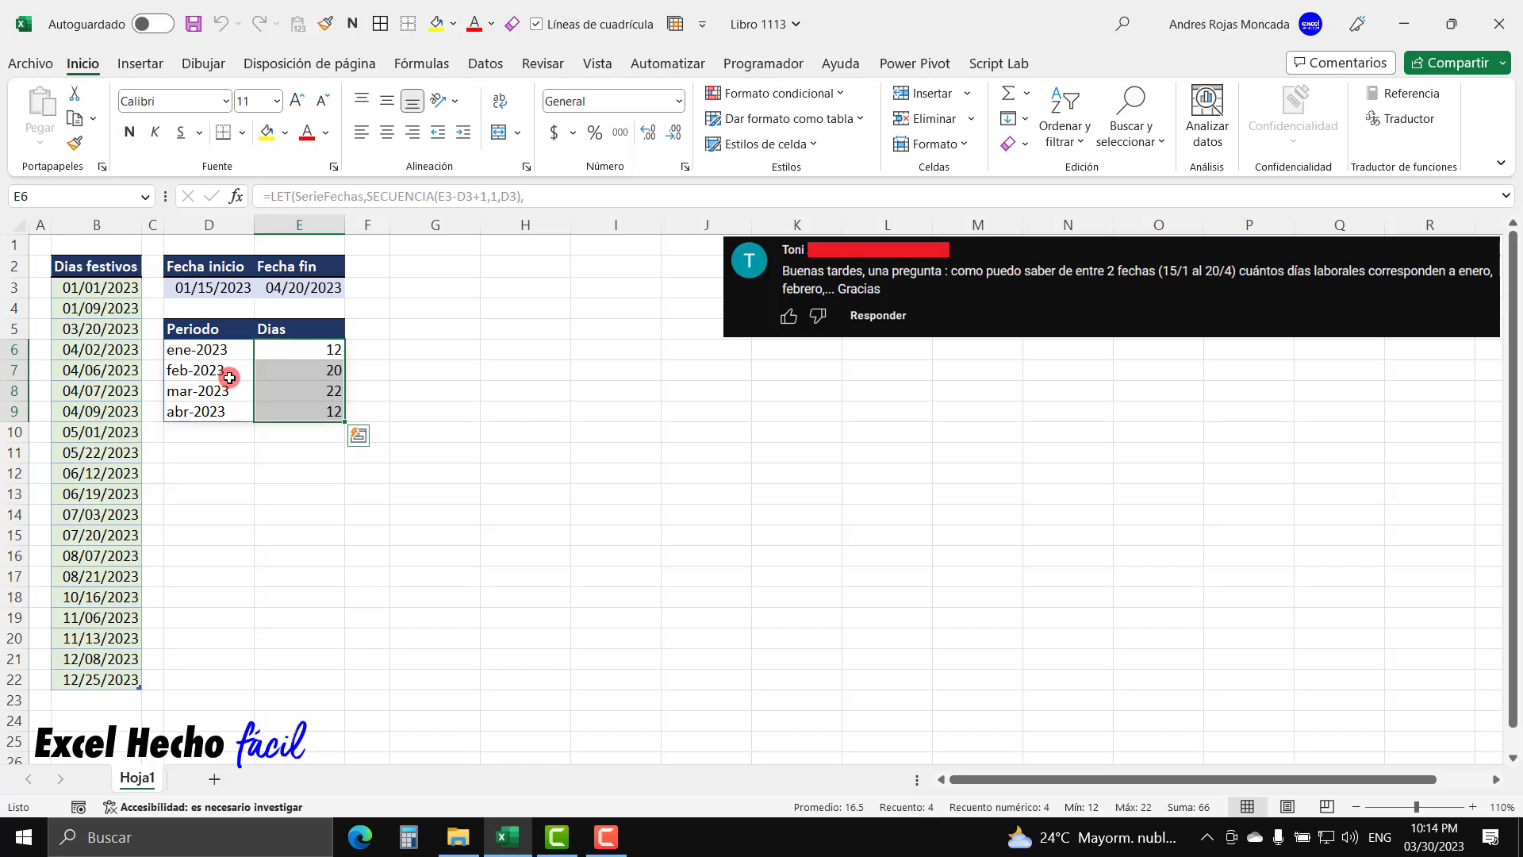
left_click(210, 350)
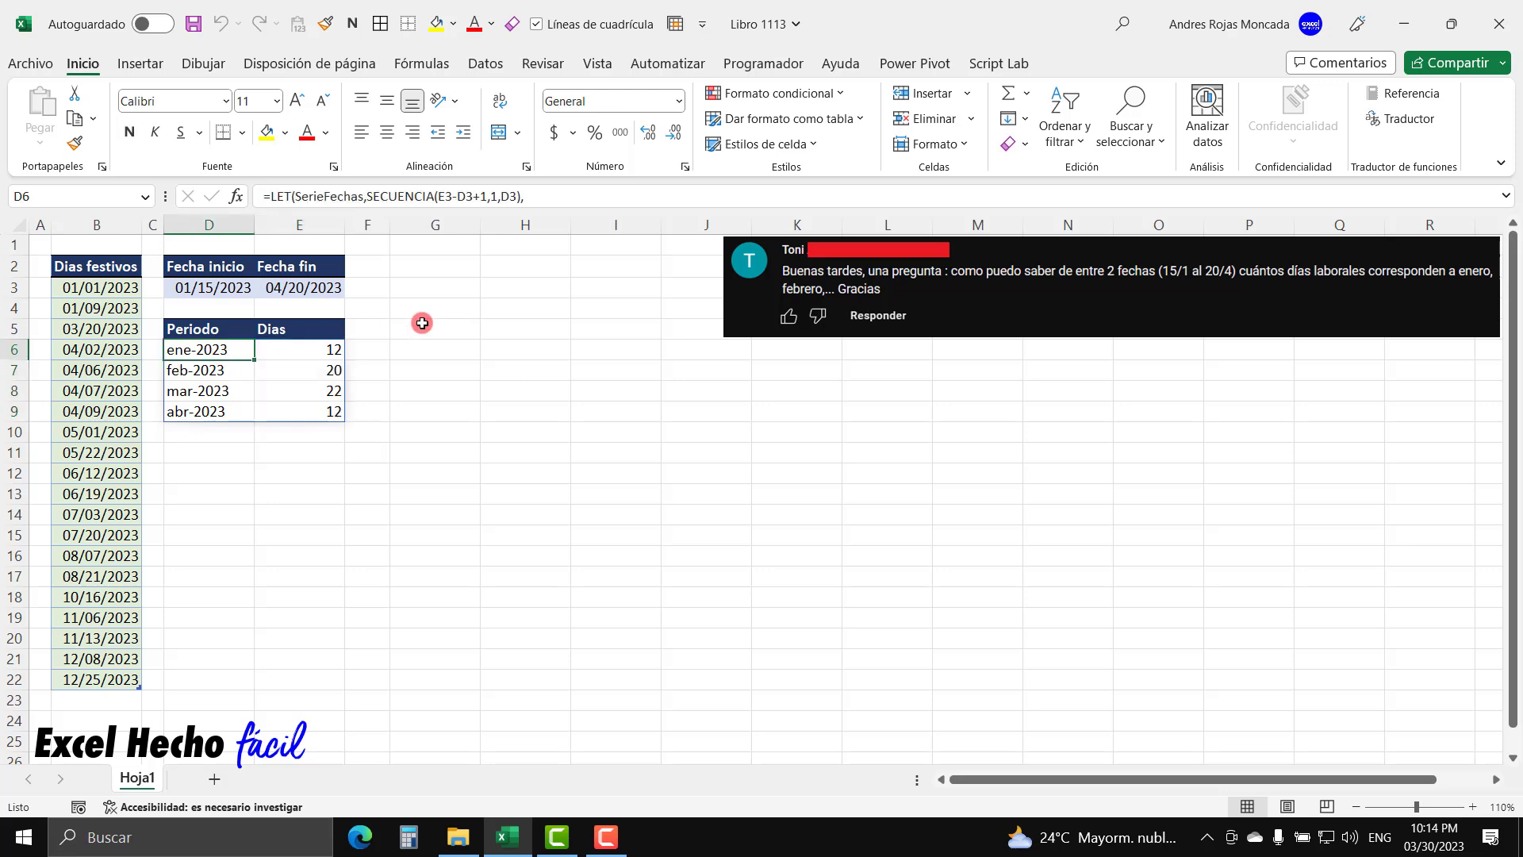
key("F2")
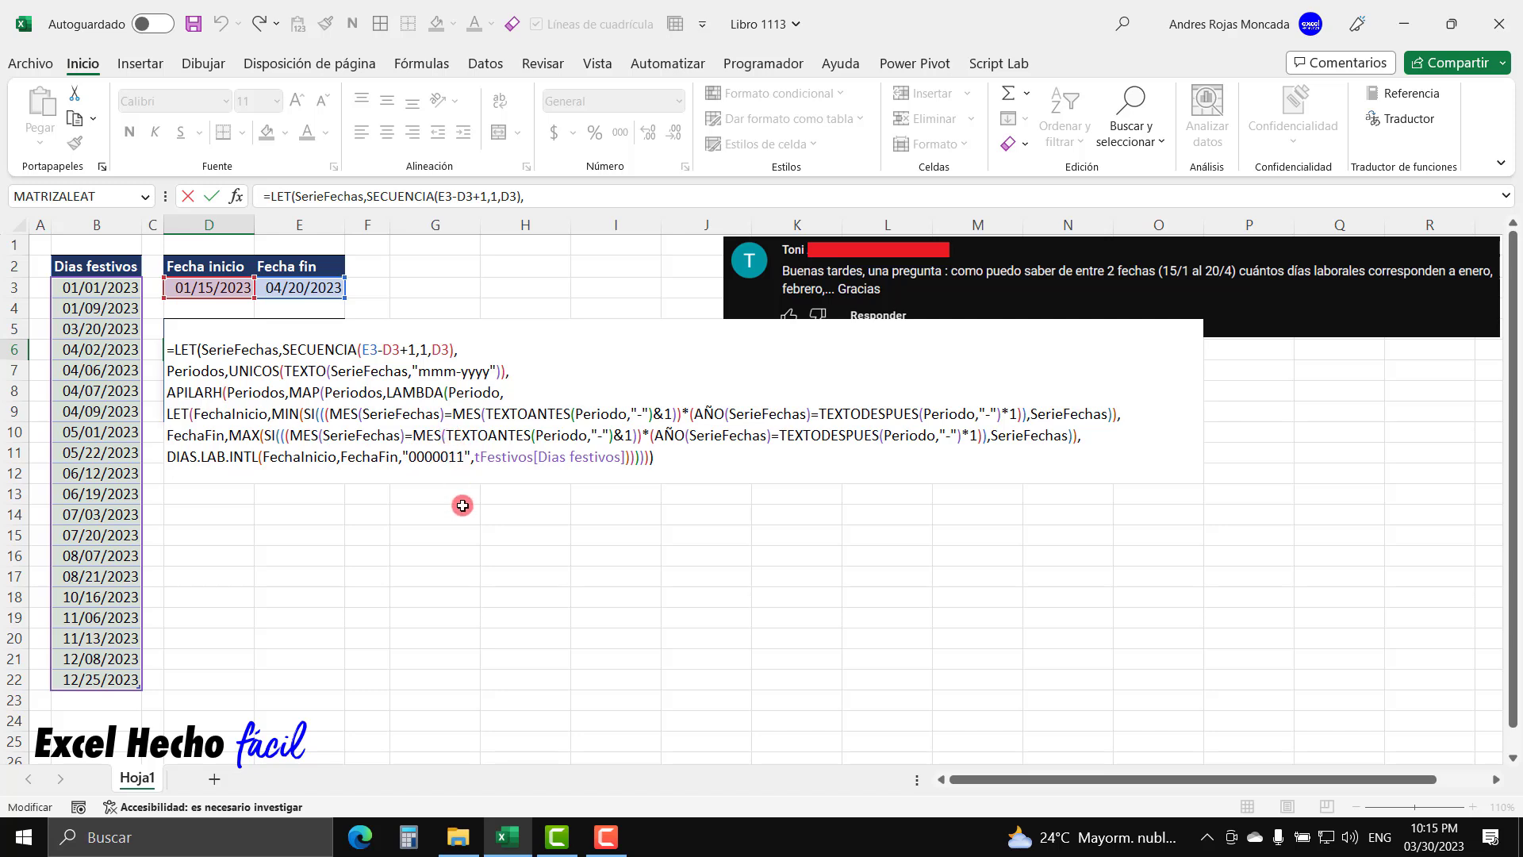
key("ctrl+Return")
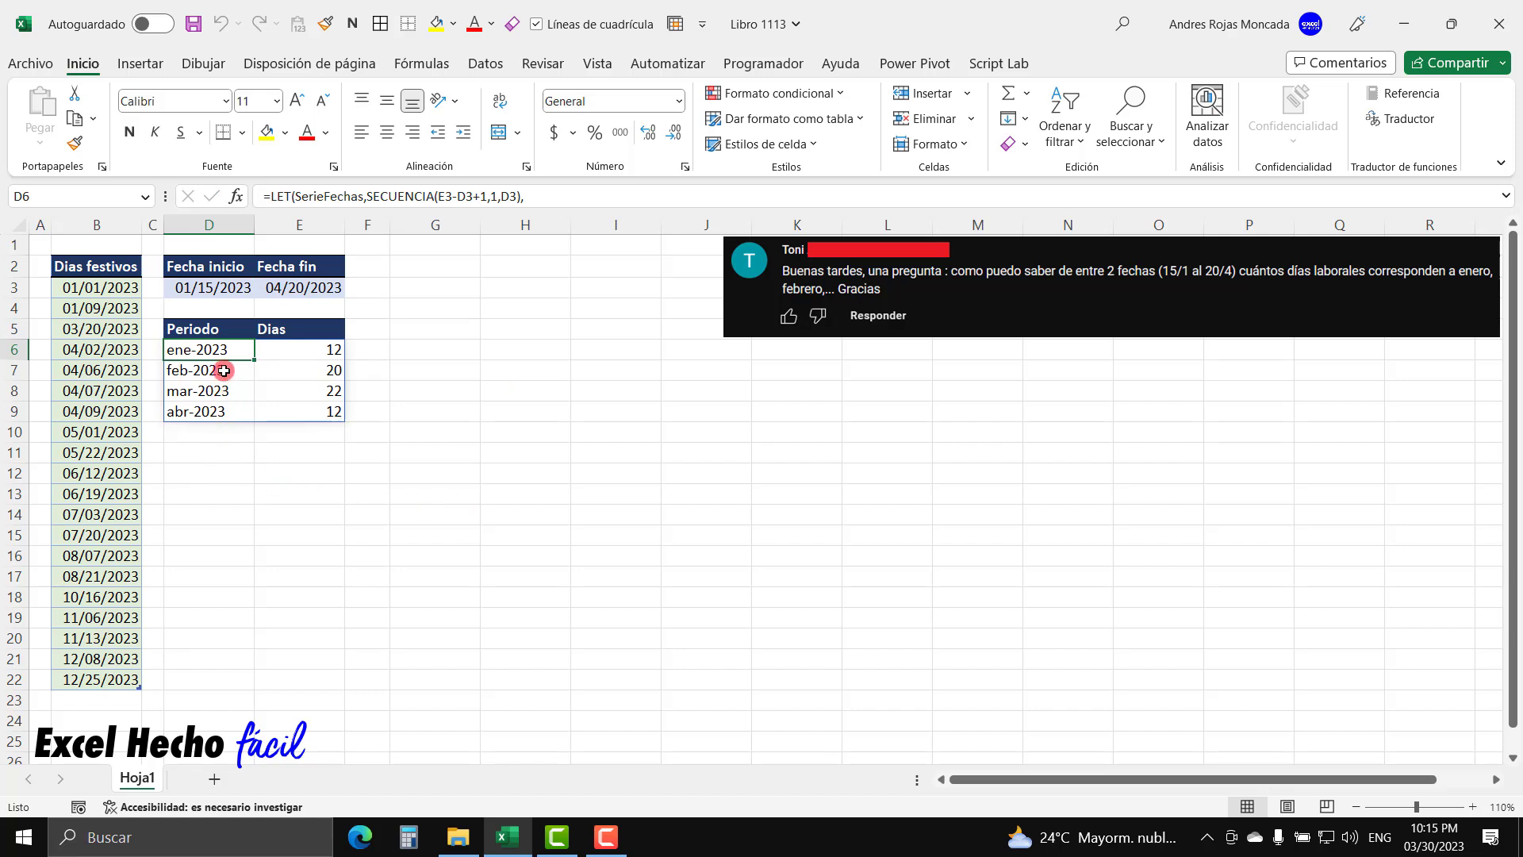
Paste the Periodo/Dias header row into D12:E12 and clear the copy marquee
left_click_drag(222, 329, 299, 331)
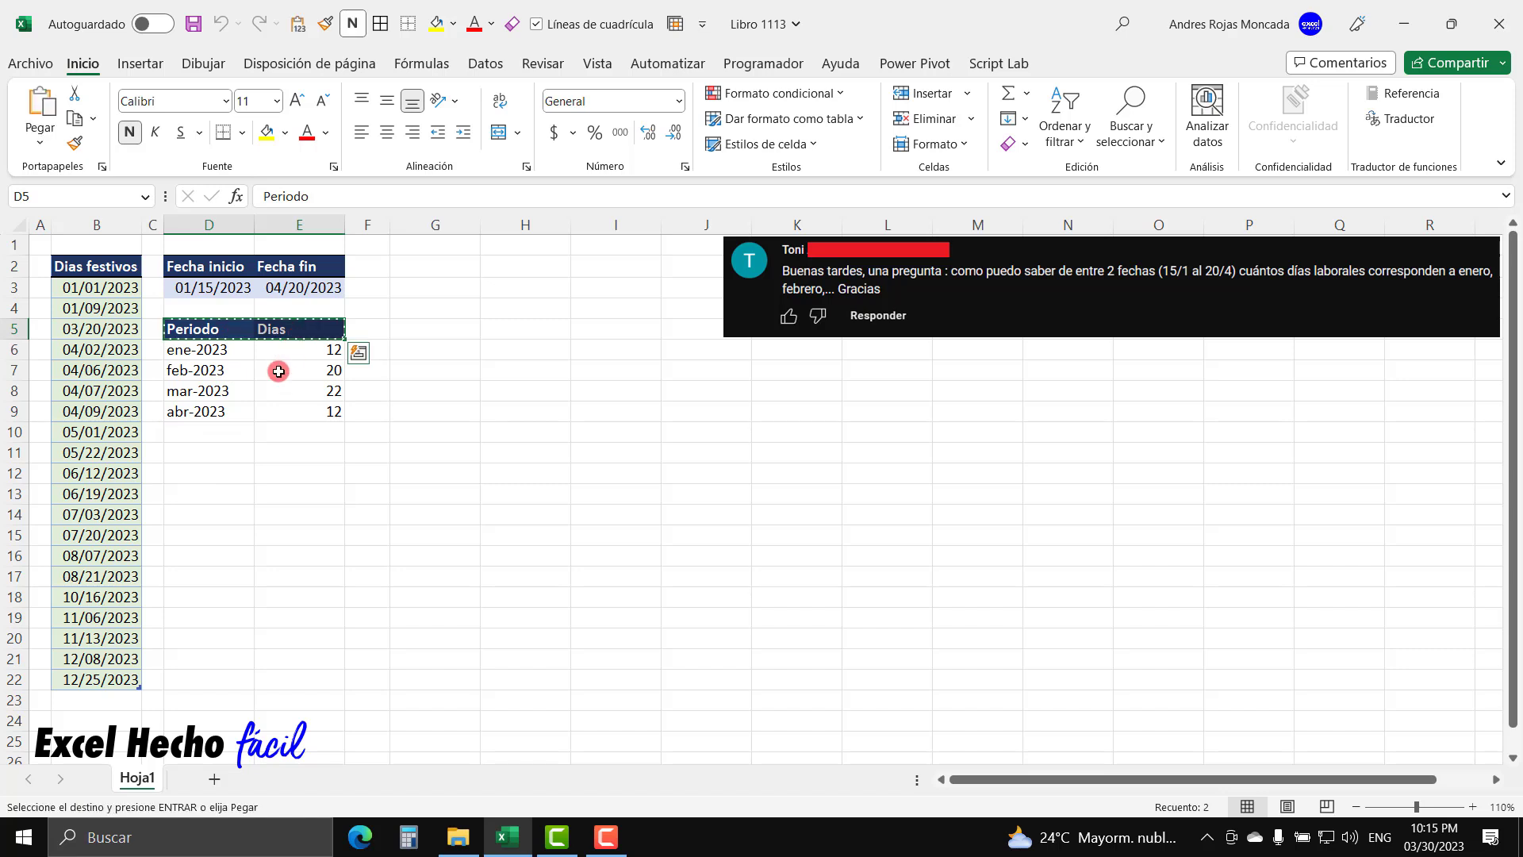
left_click(200, 474)
key("ctrl+v")
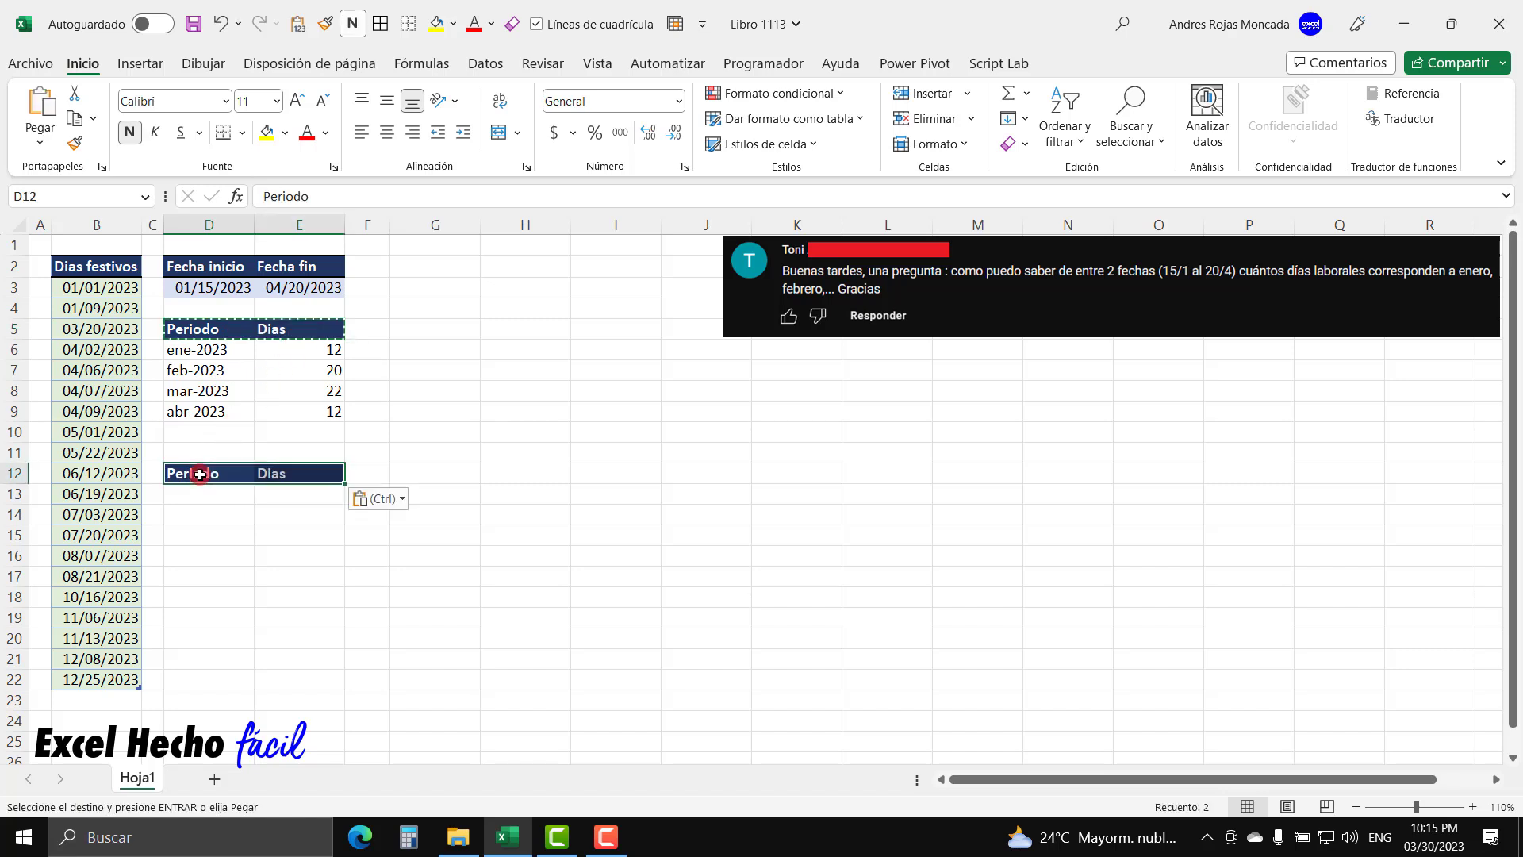
left_click(204, 494)
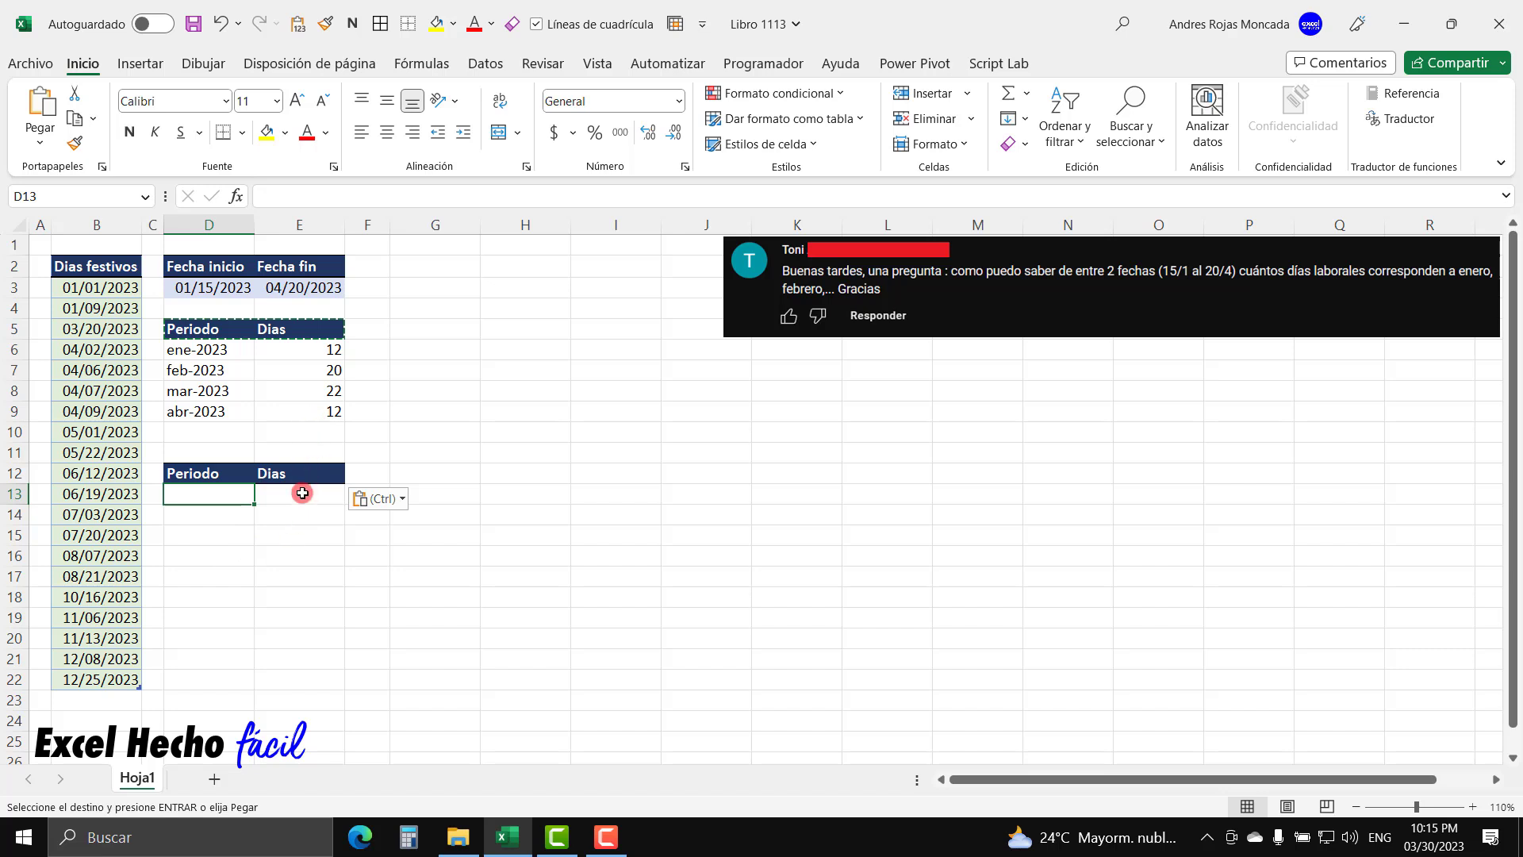
key("Escape")
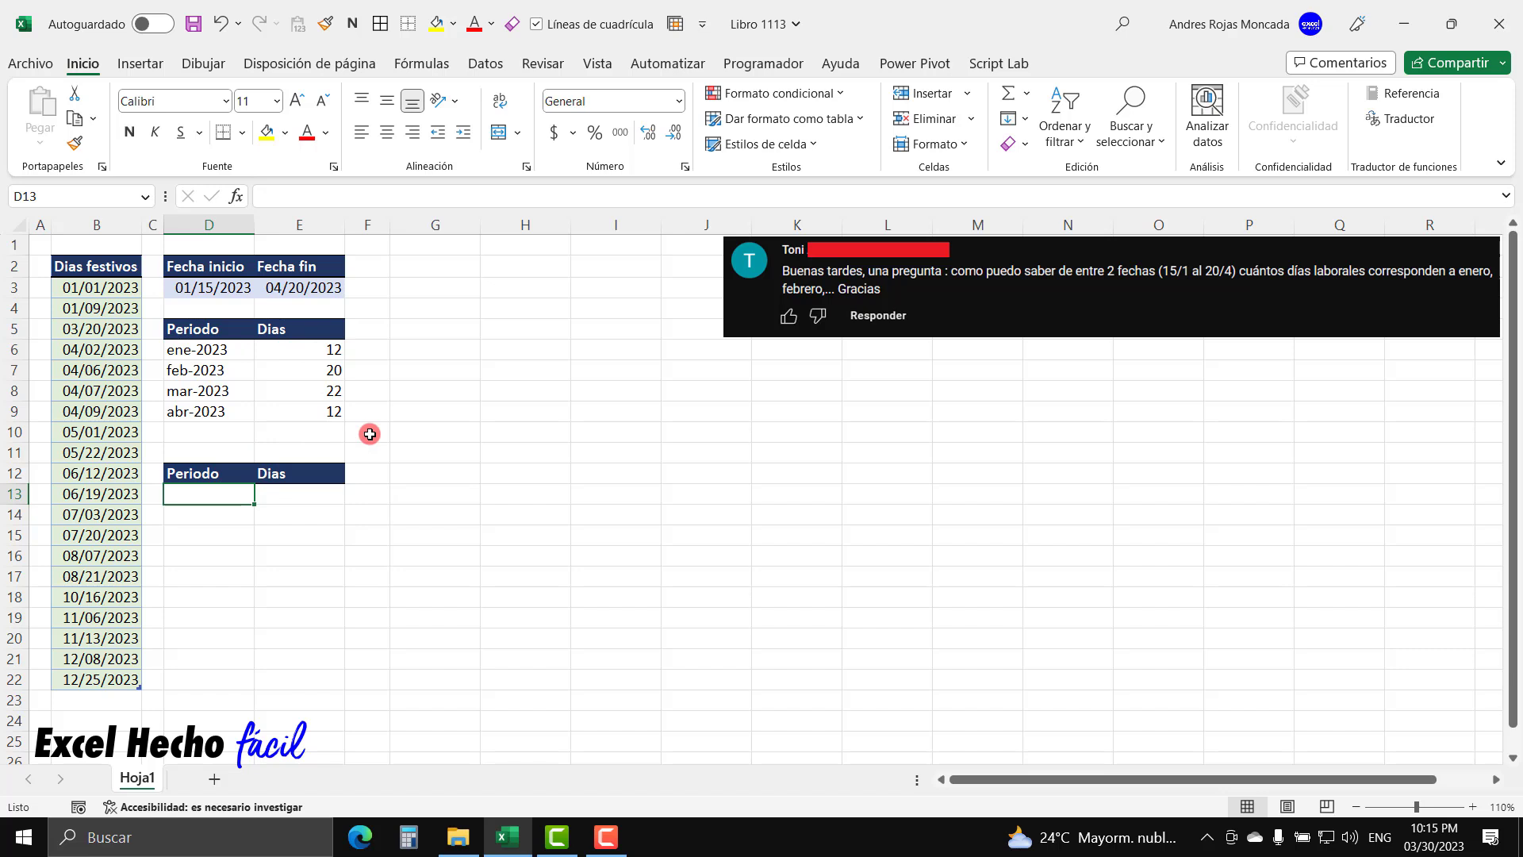
In D13 type =LET(Periodos,SECUENCIA(E3-D3+1, referencing the end and start dates
type("=")
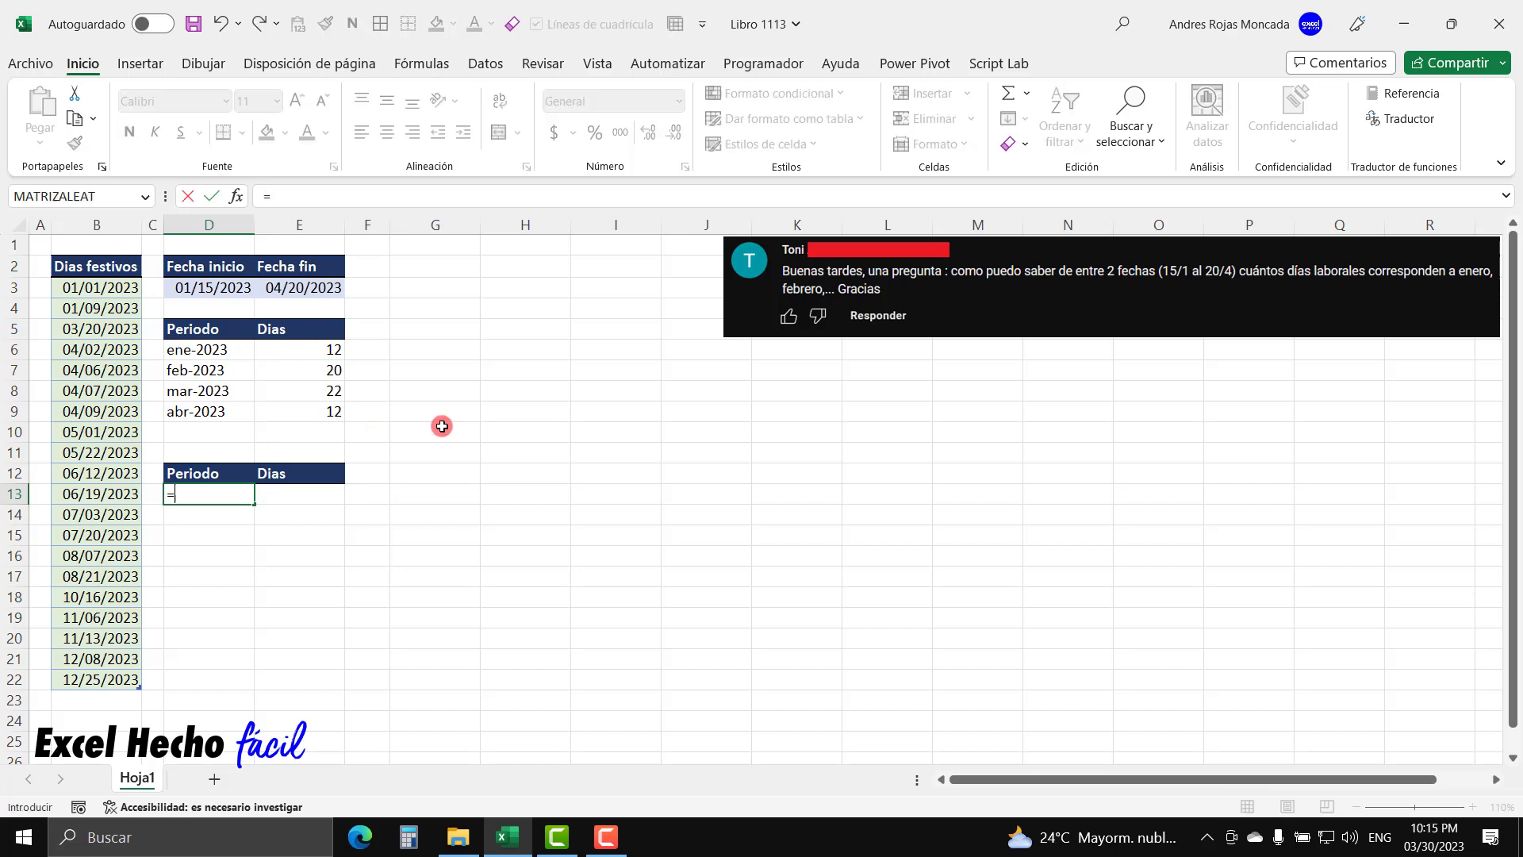
type("LET(")
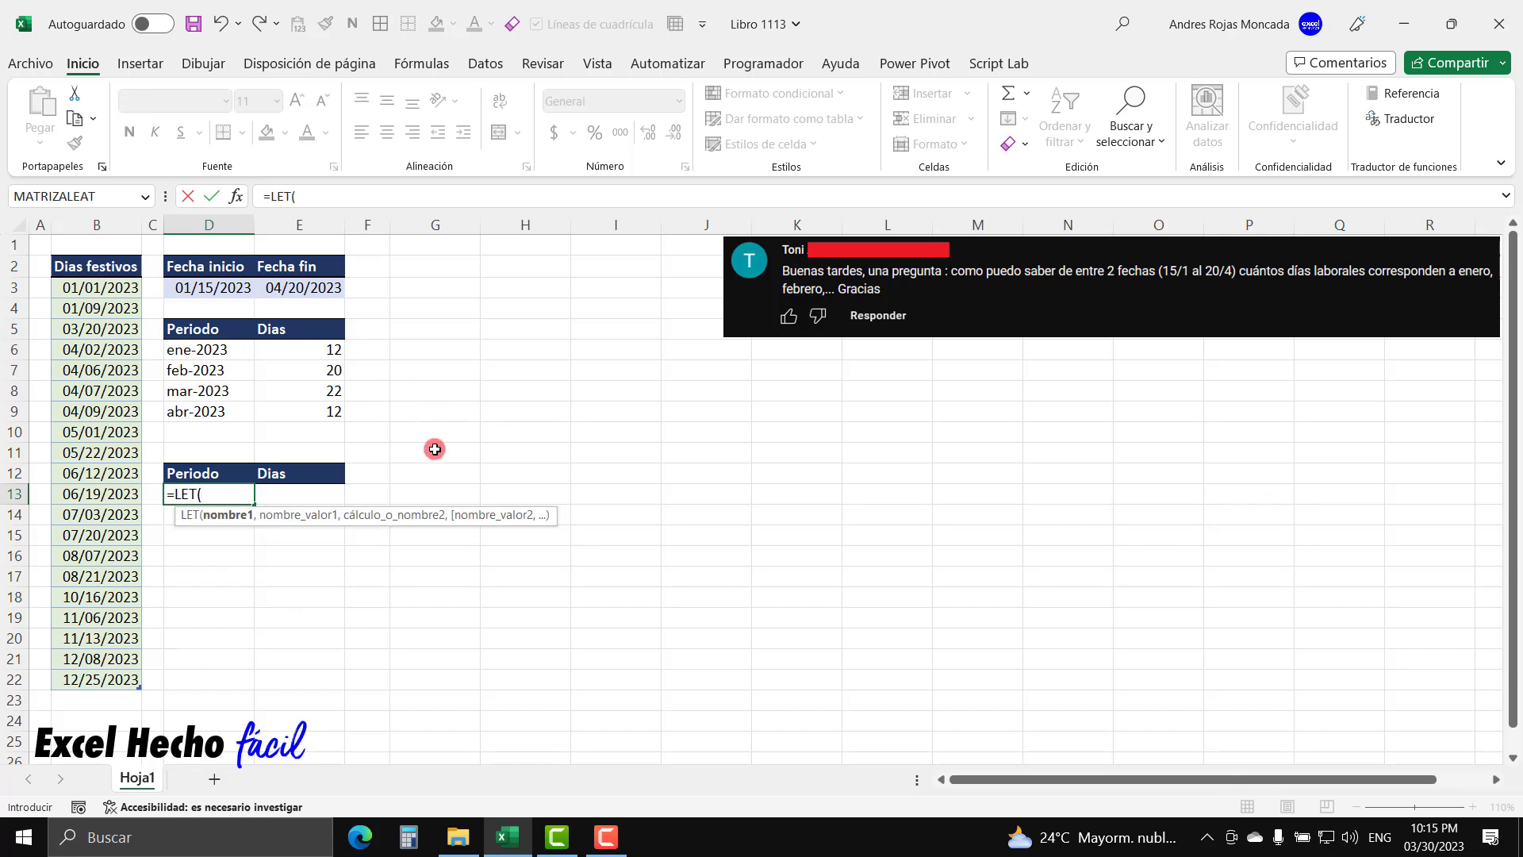
left_click_drag(455, 517, 878, 374)
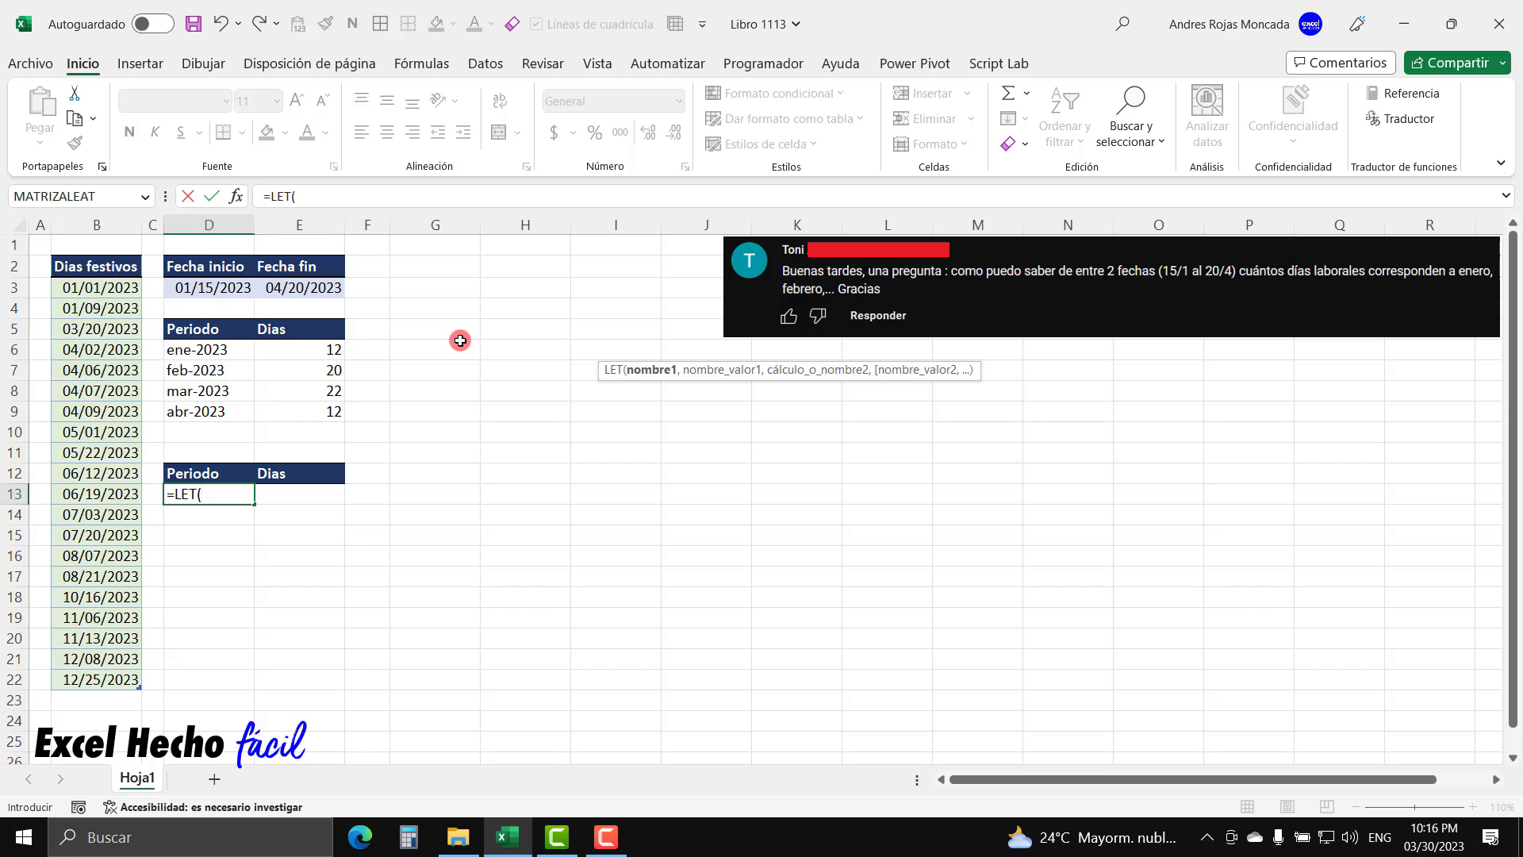
type("Pe")
type("riodos")
type(",")
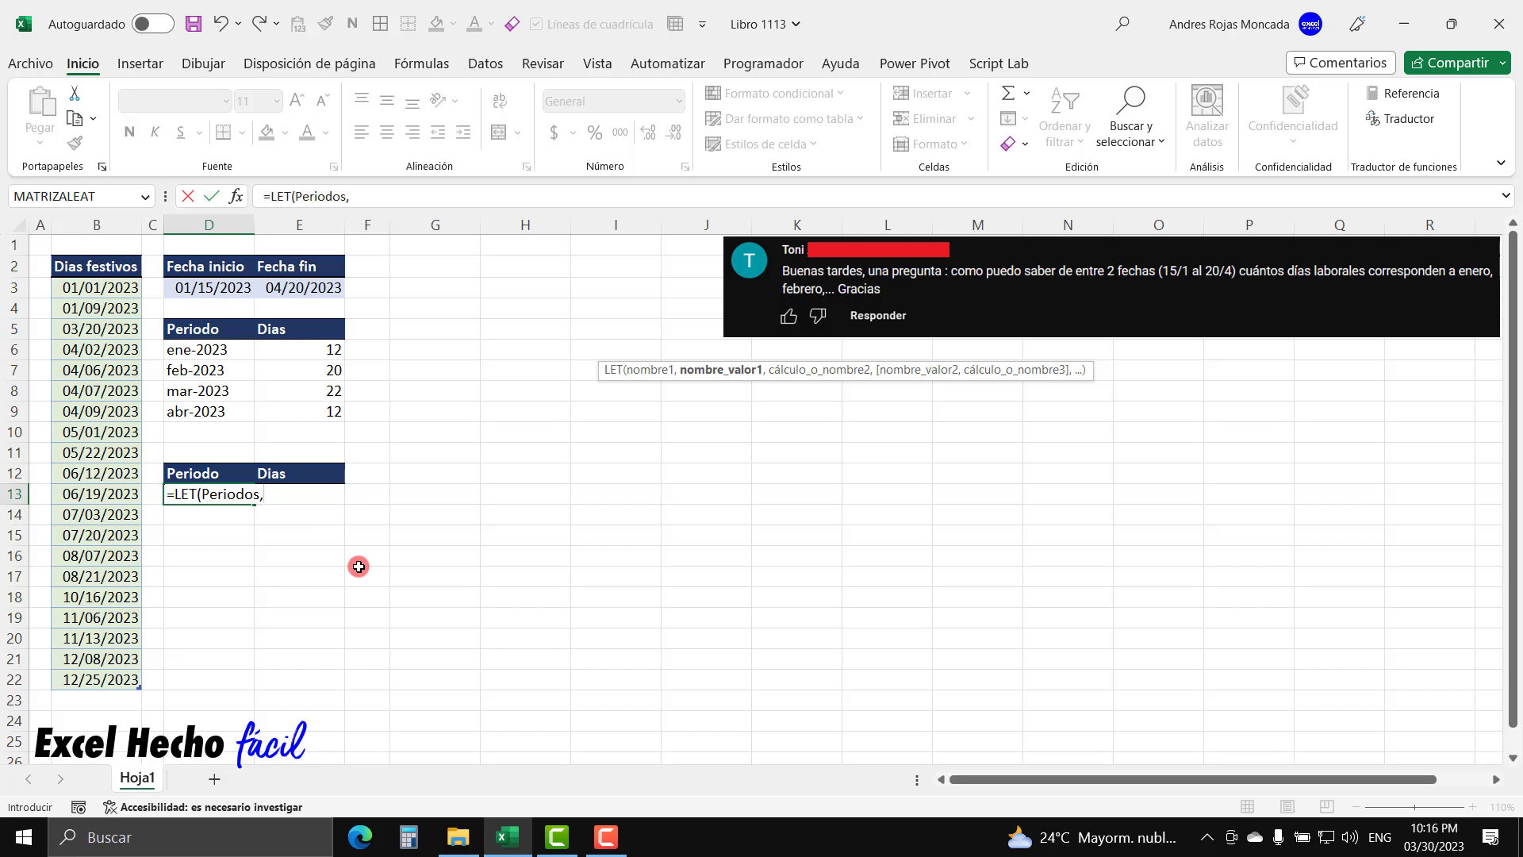
type("secu")
key("Tab")
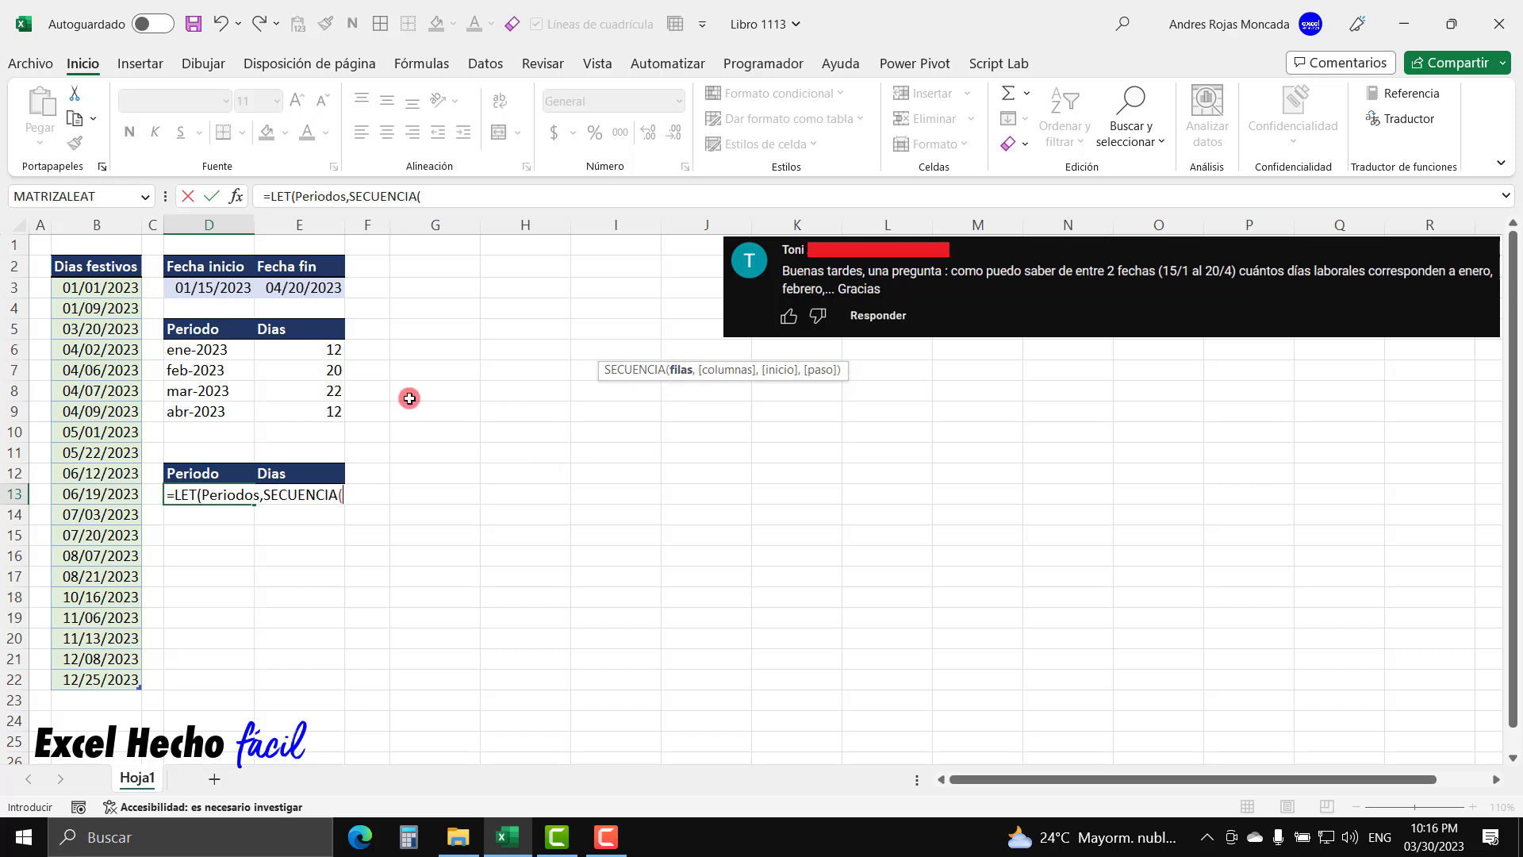
left_click(311, 292)
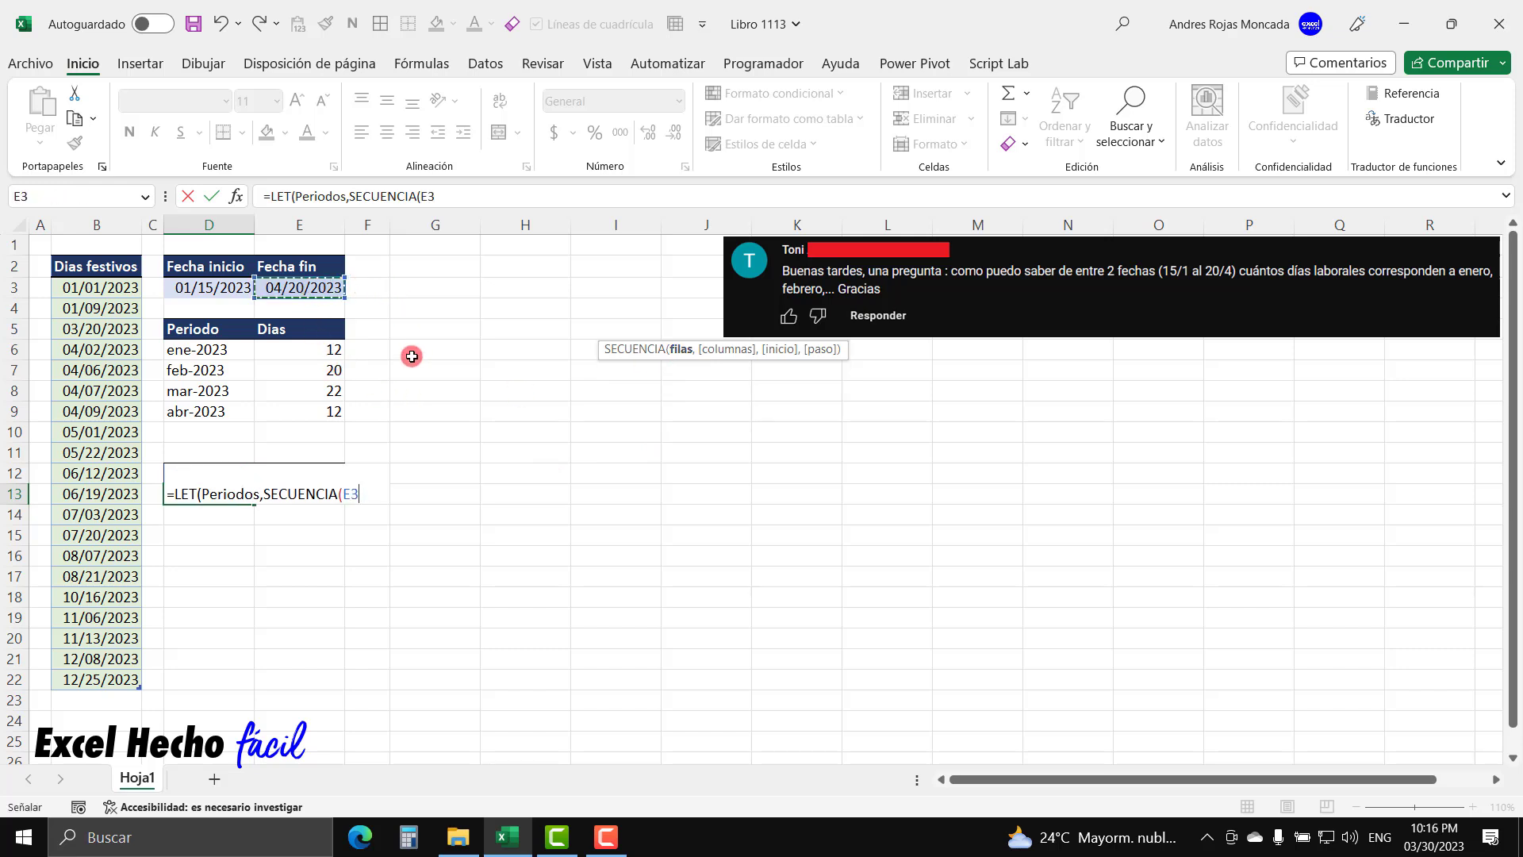
type("-")
left_click(217, 290)
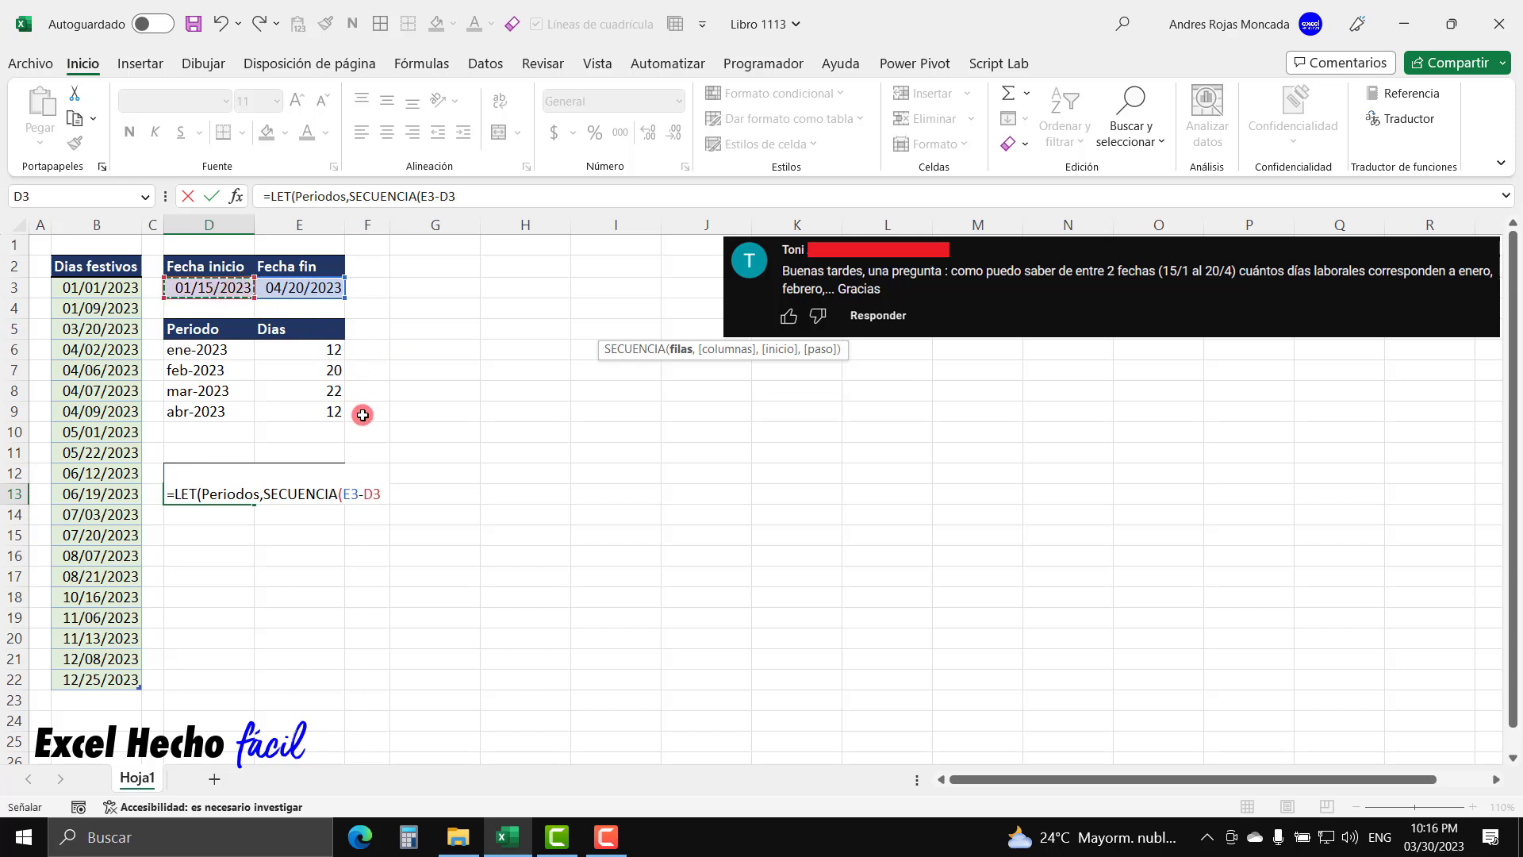
type("+1")
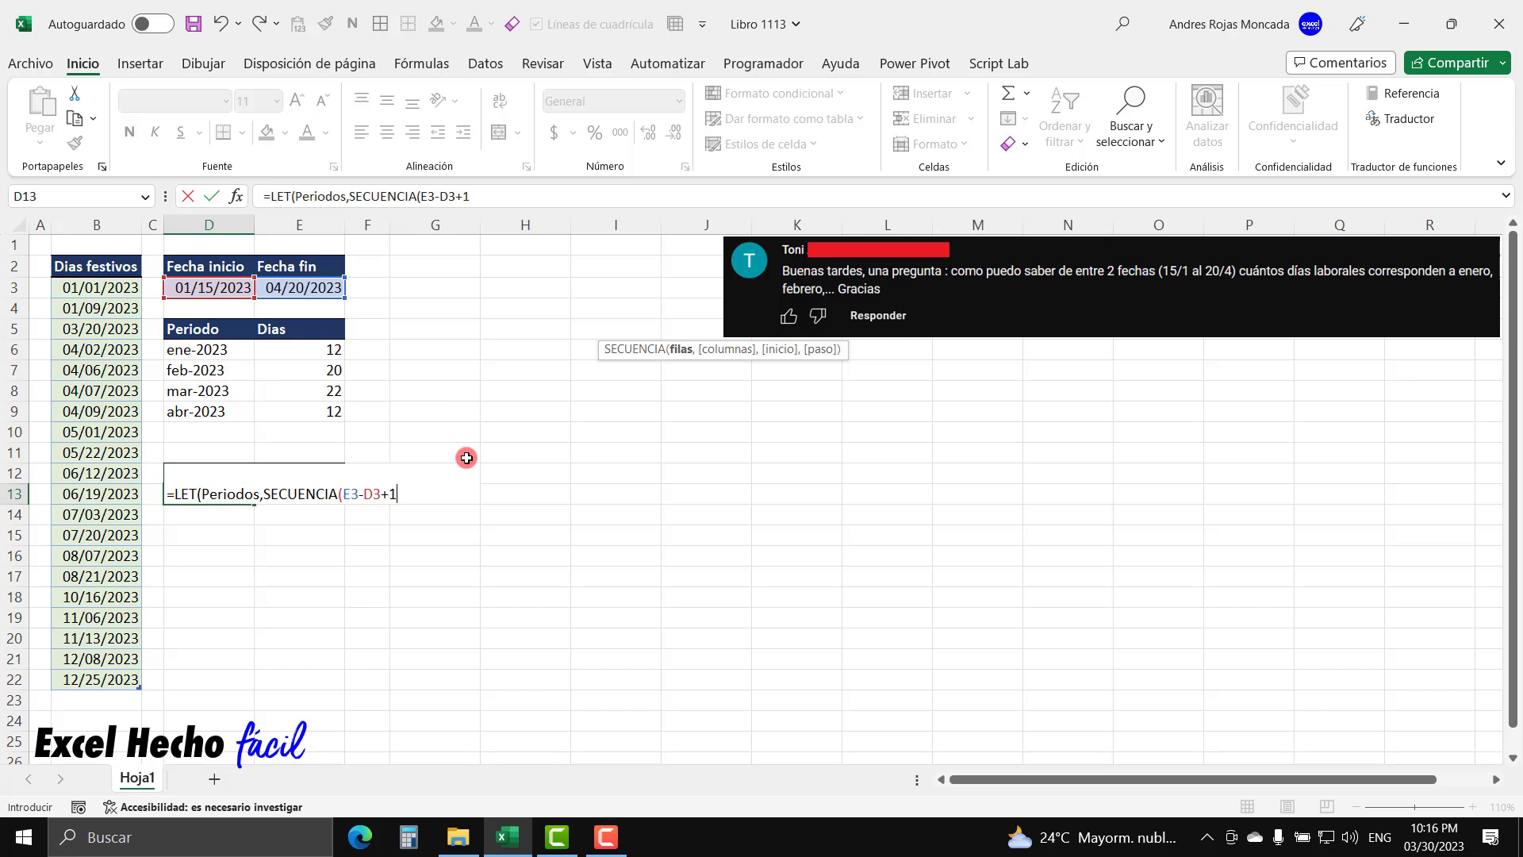
type(",")
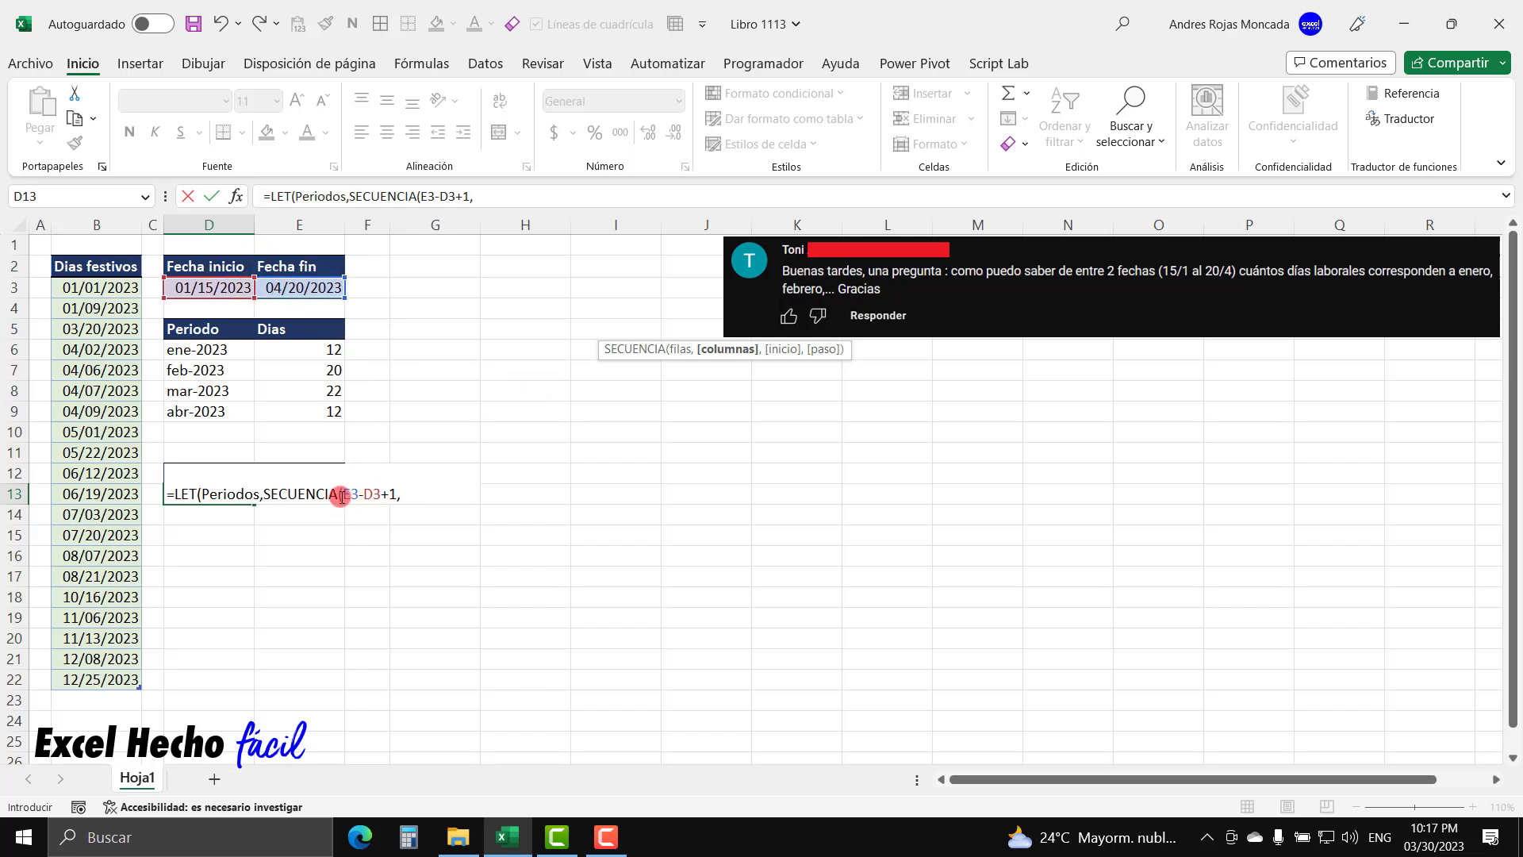
Check E3-D3+1 with F9, then complete SECUENCIA(E3-D3+1,1,D3)
left_click_drag(396, 497, 341, 497)
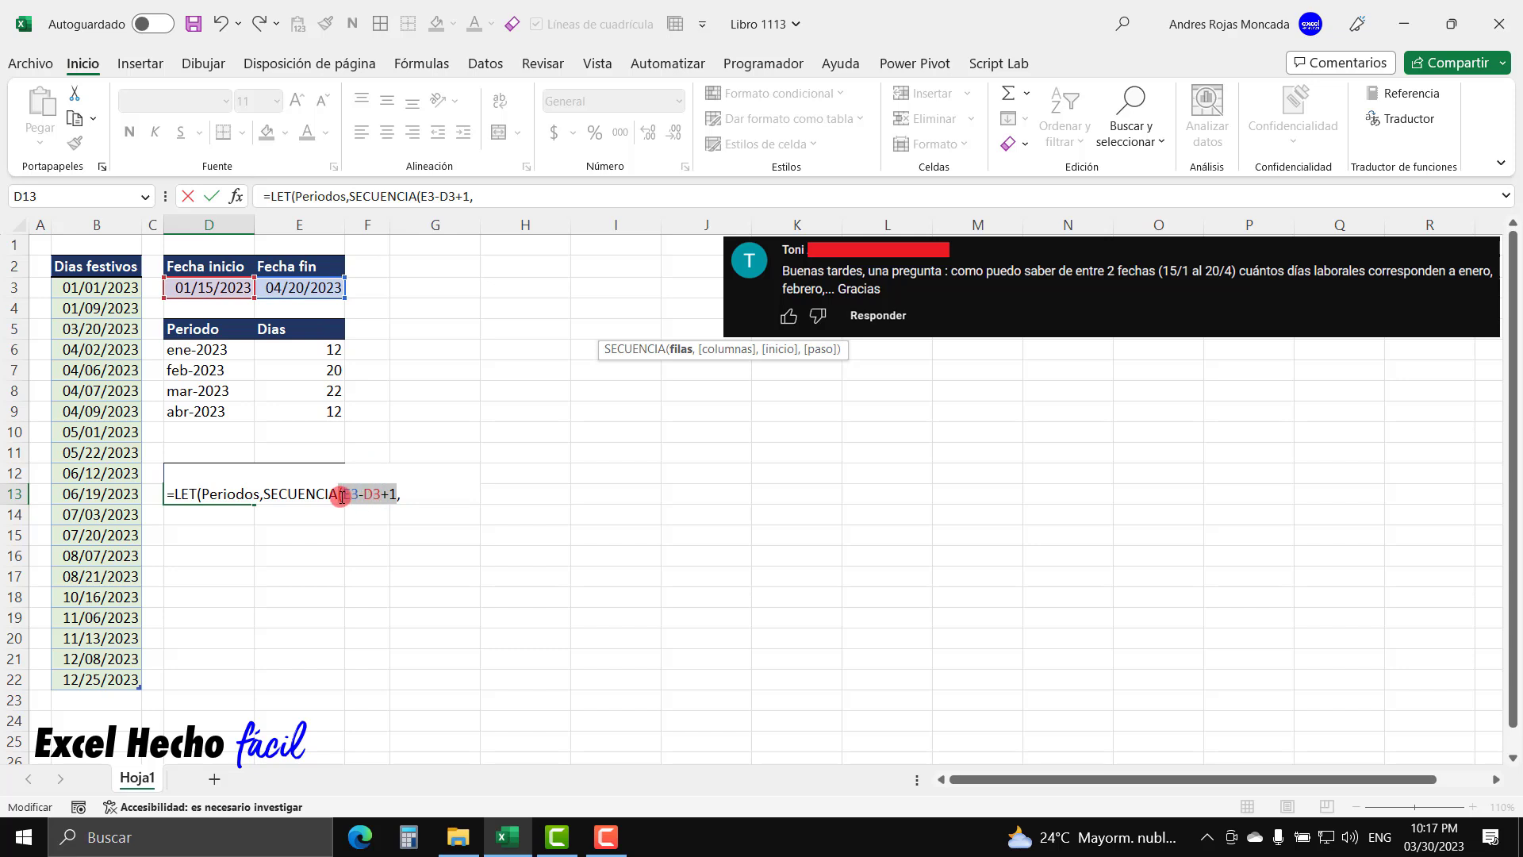
key("F9")
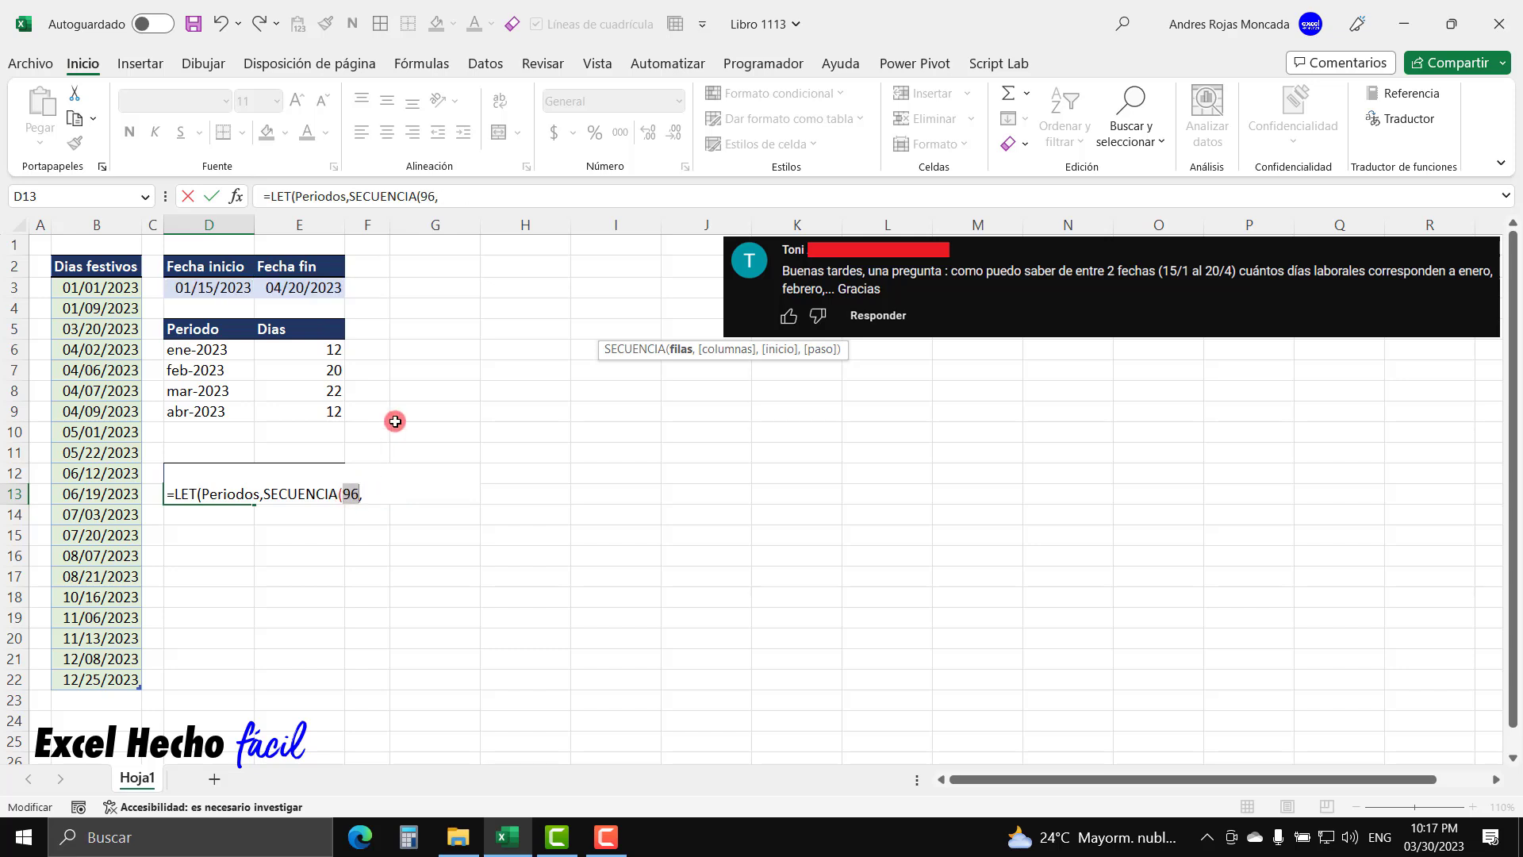
key("ctrl+z")
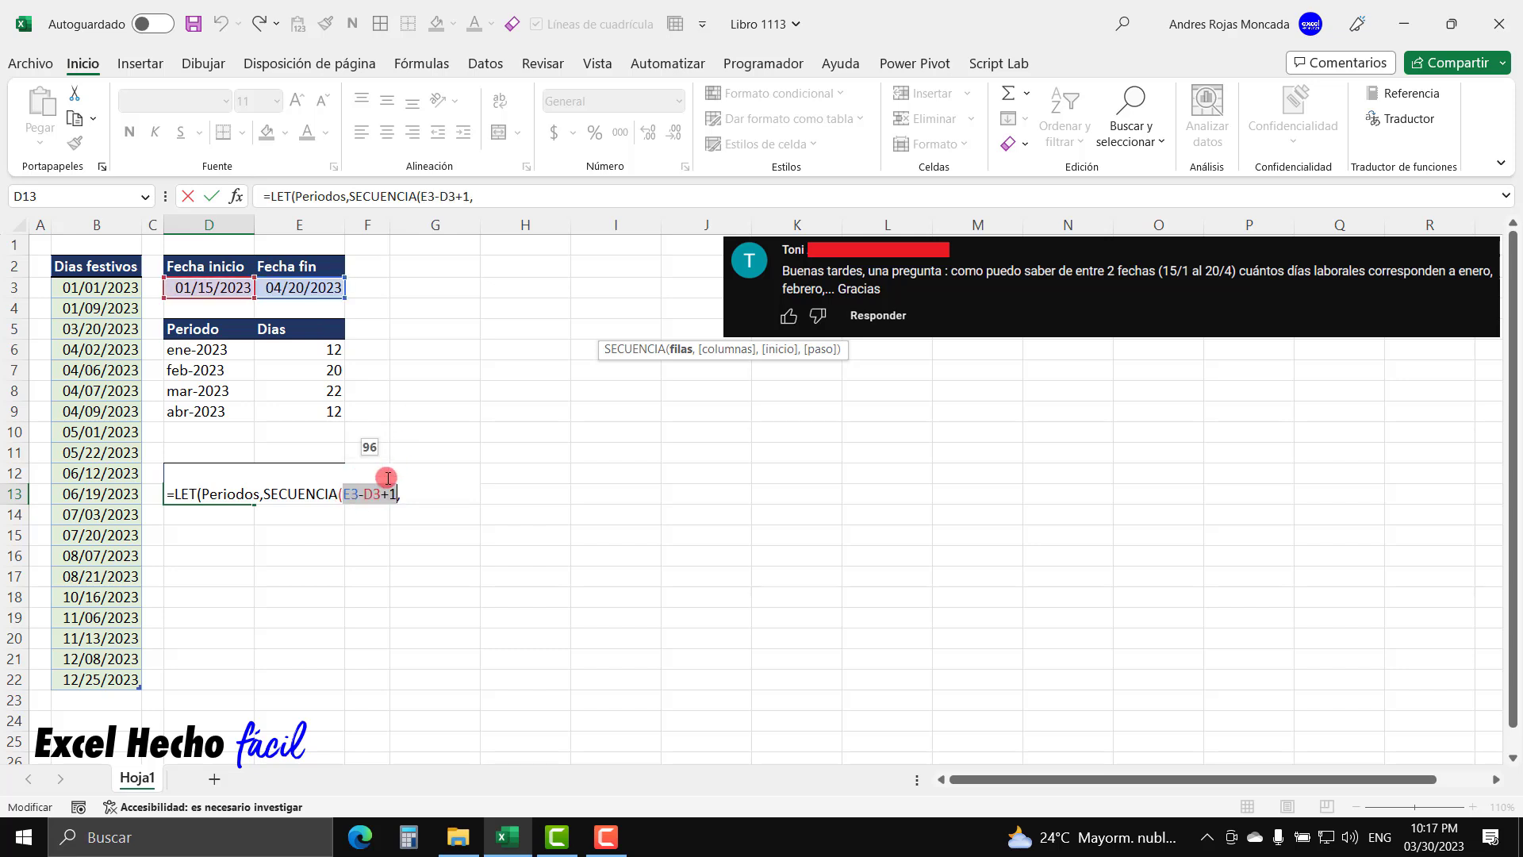
left_click(399, 494)
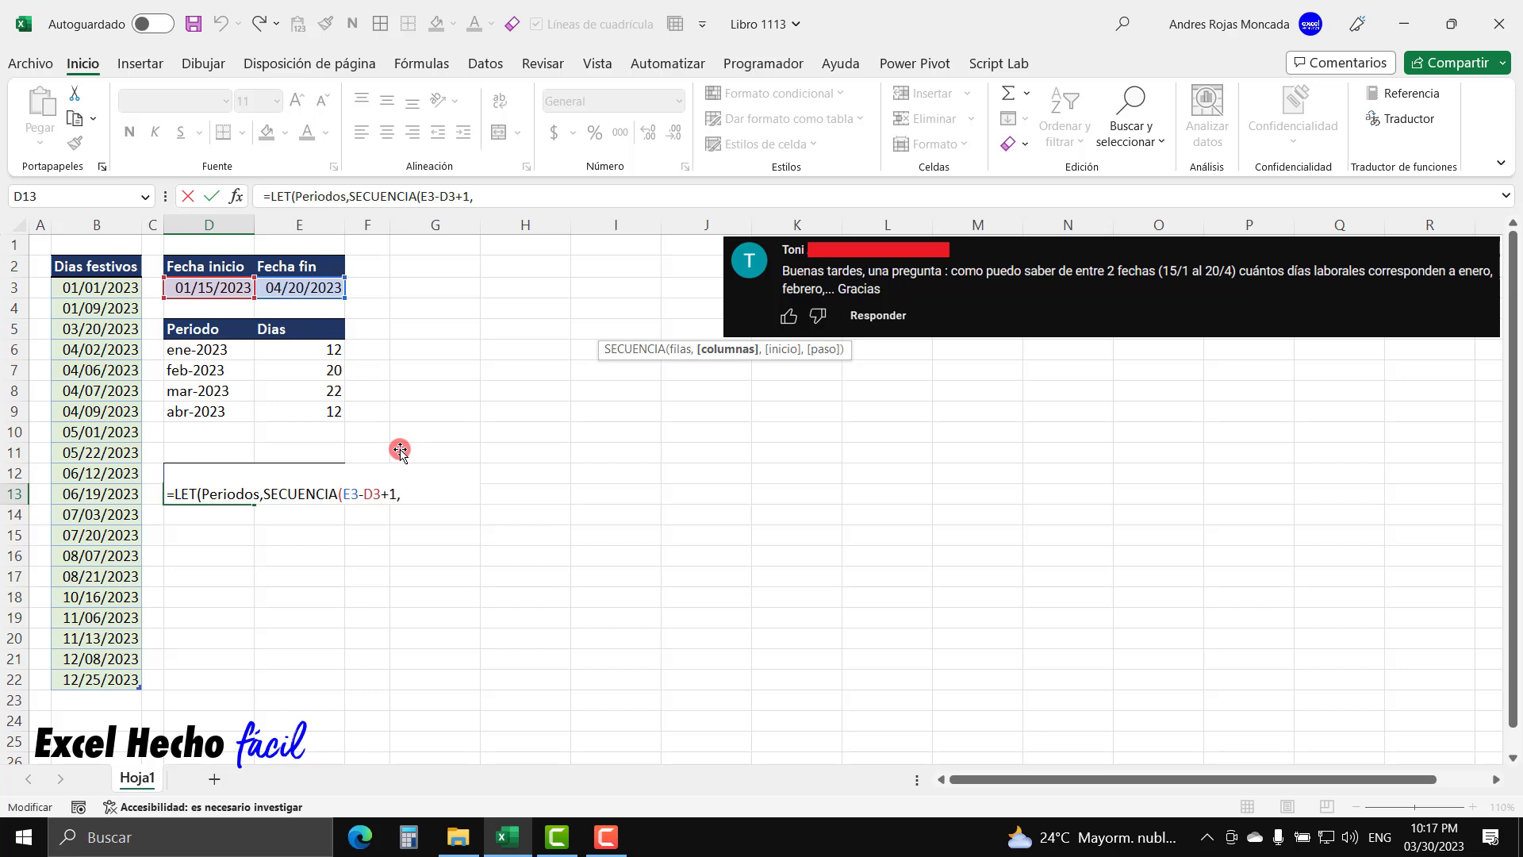
type("1")
type(",")
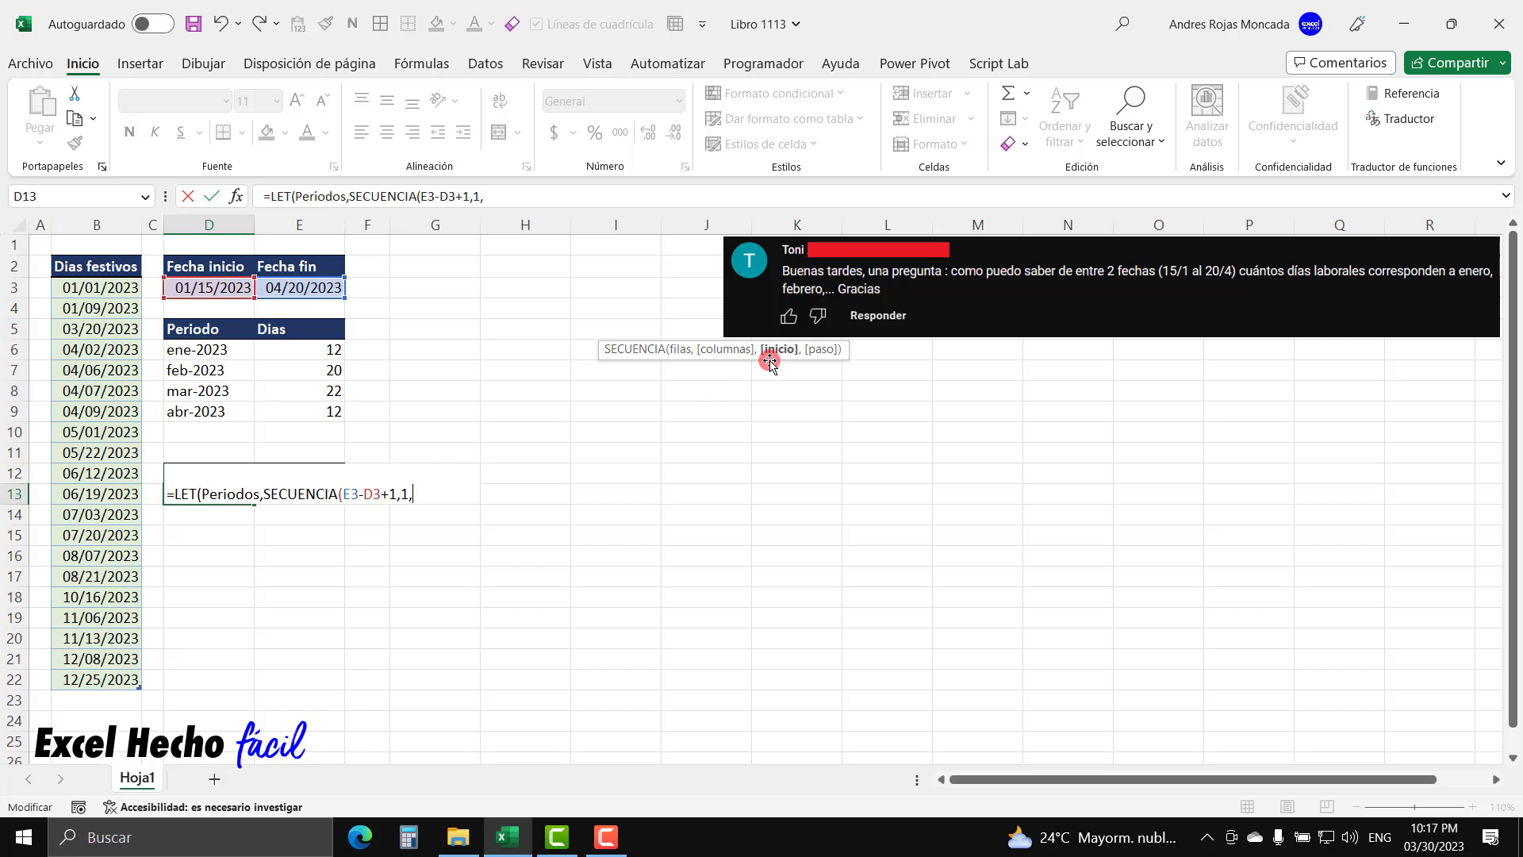
left_click(188, 283)
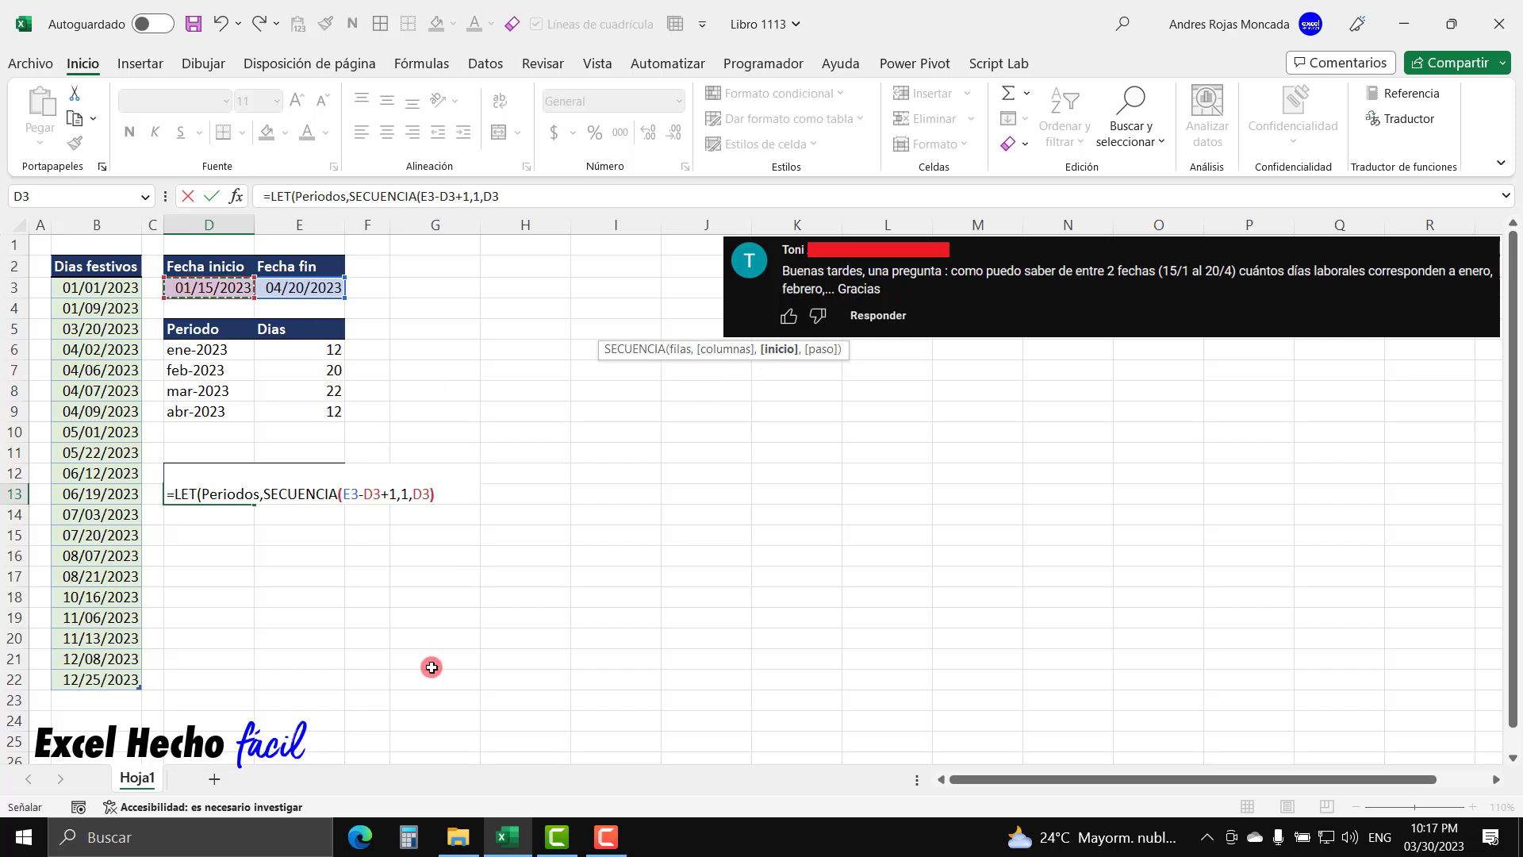
type(")")
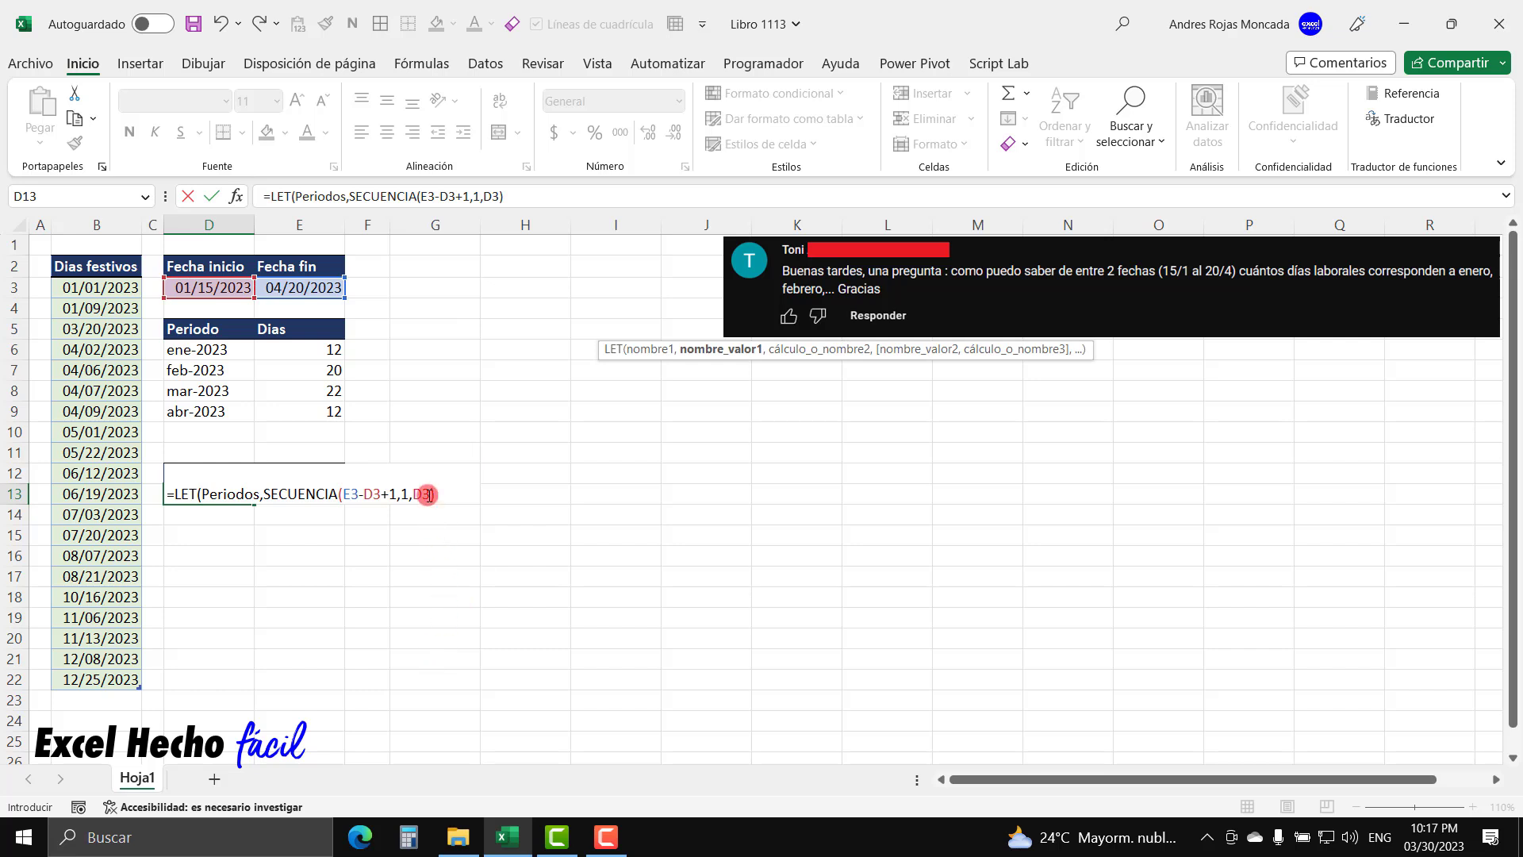
Return Periodos as the LET result and close the formula
left_click(431, 499)
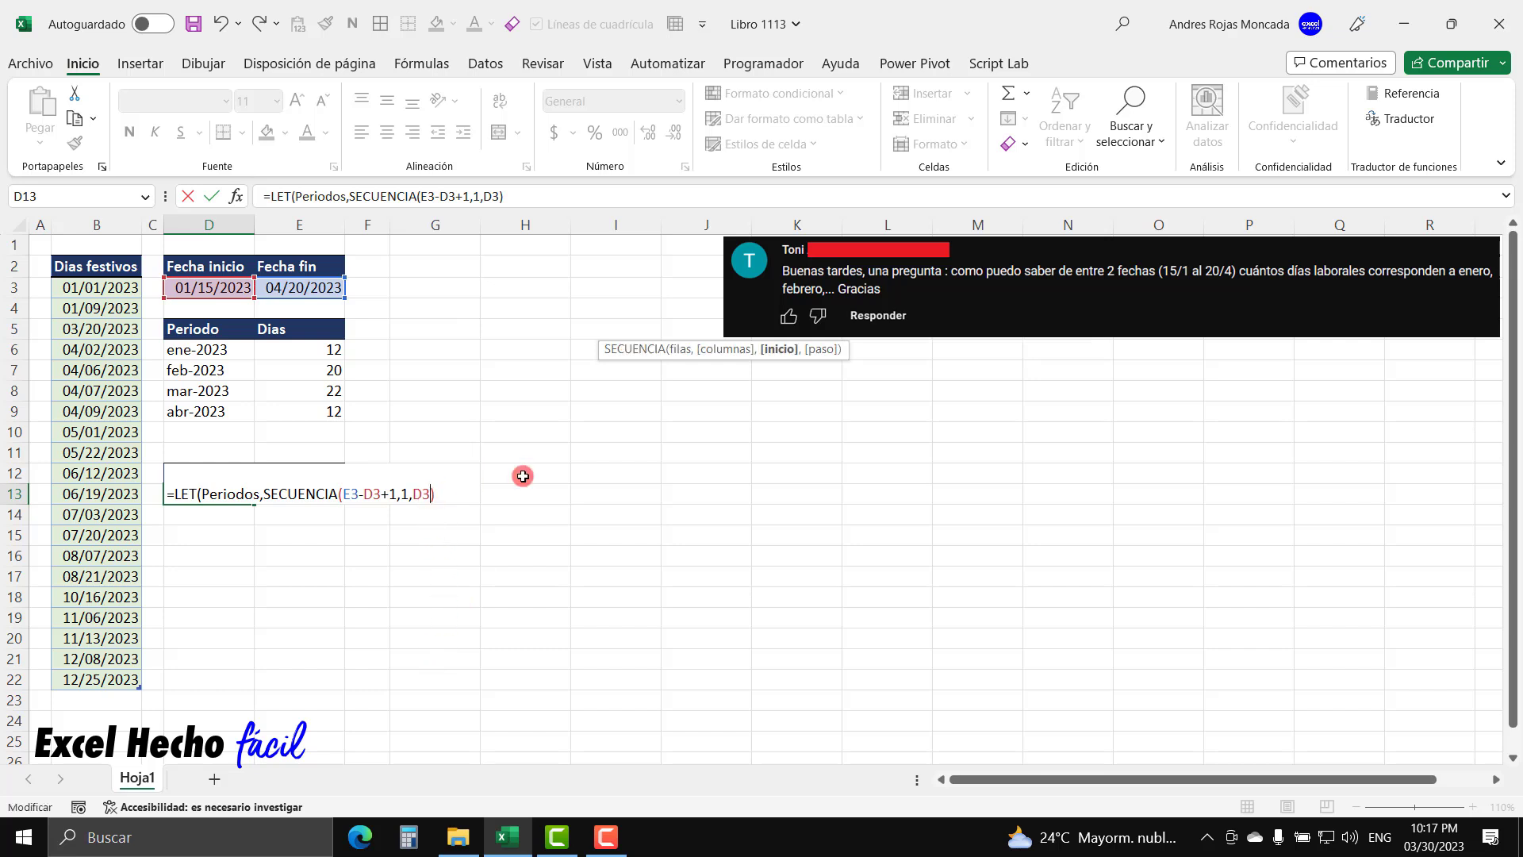
left_click(443, 492)
type(",")
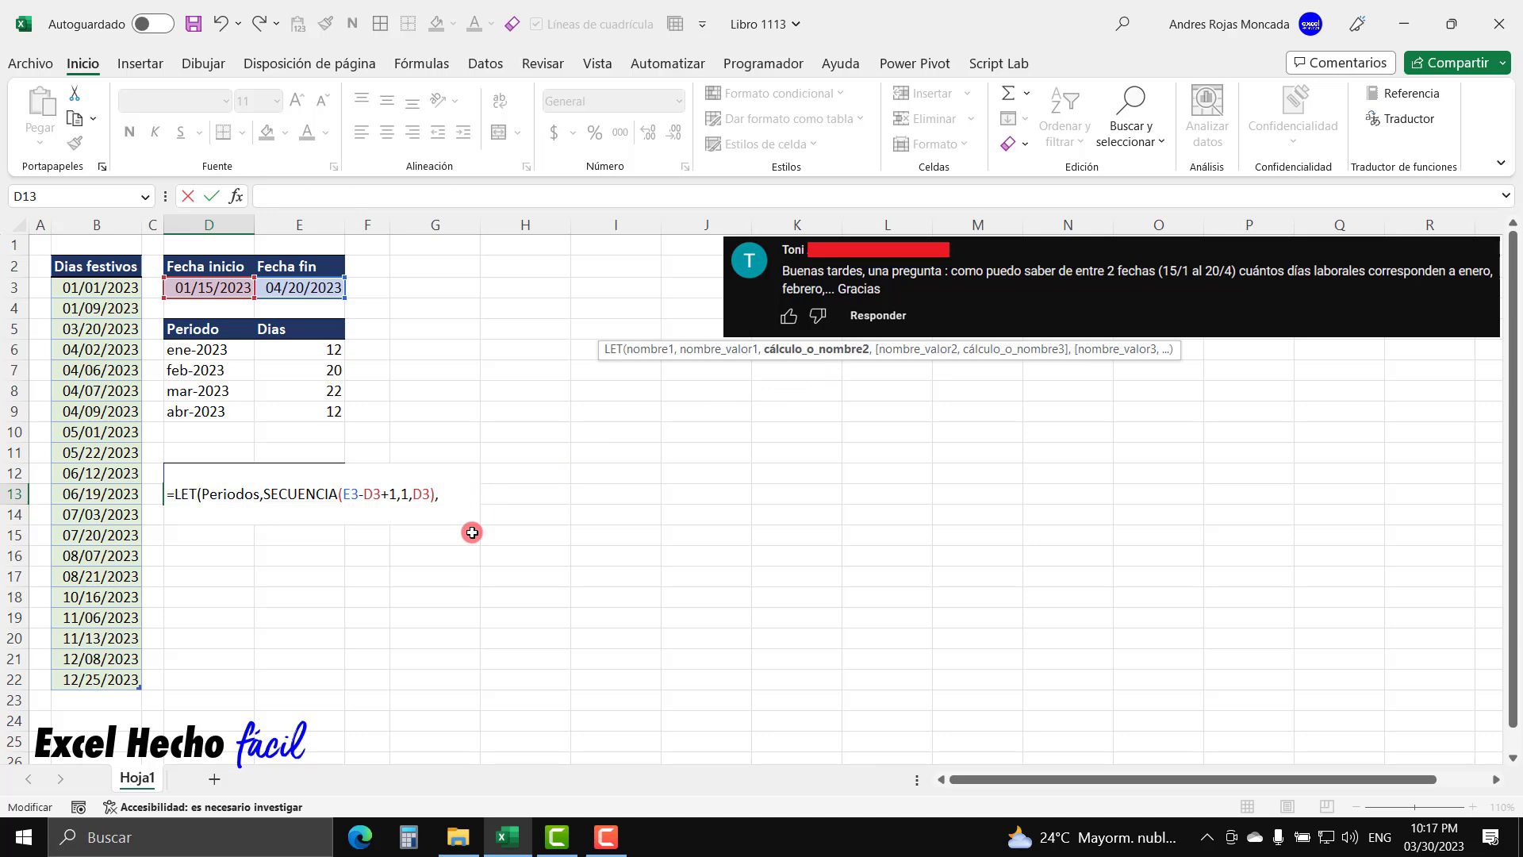
type("perio")
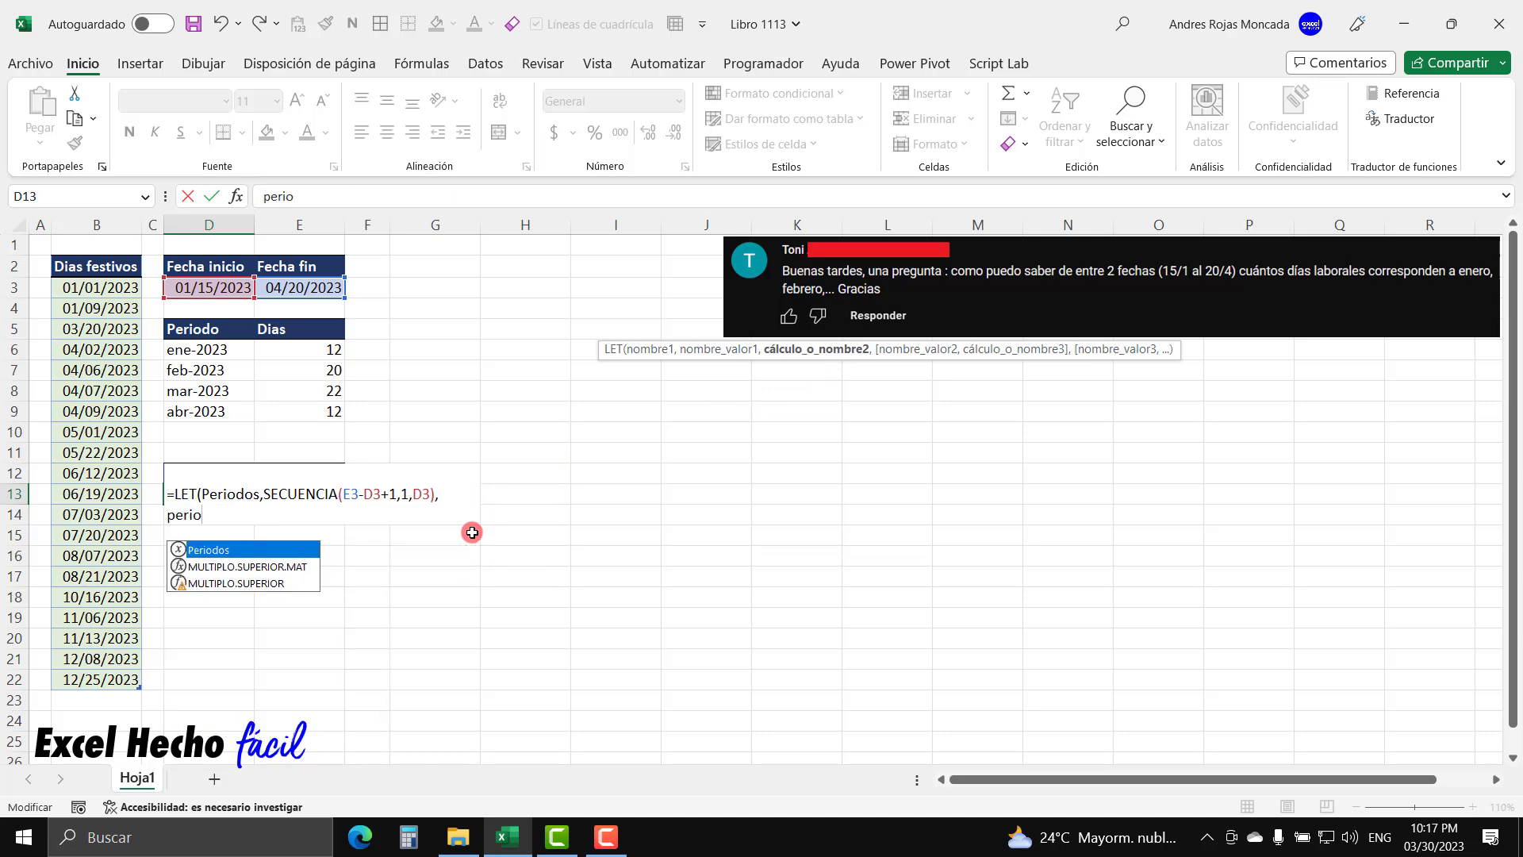
key("Tab")
type(")")
key("Return")
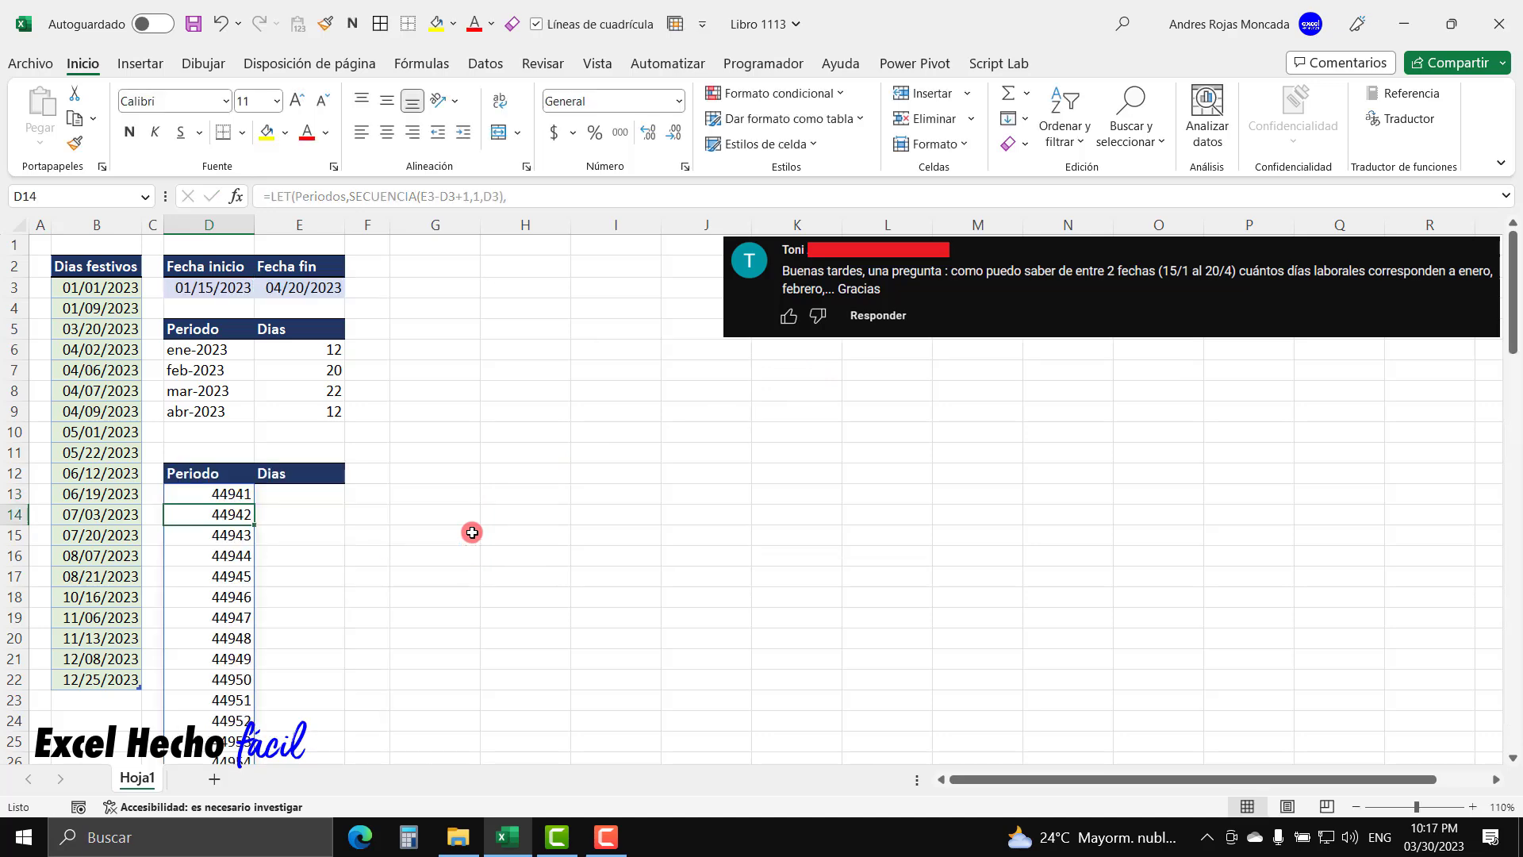
key("Up")
key("ctrl+shift+Down")
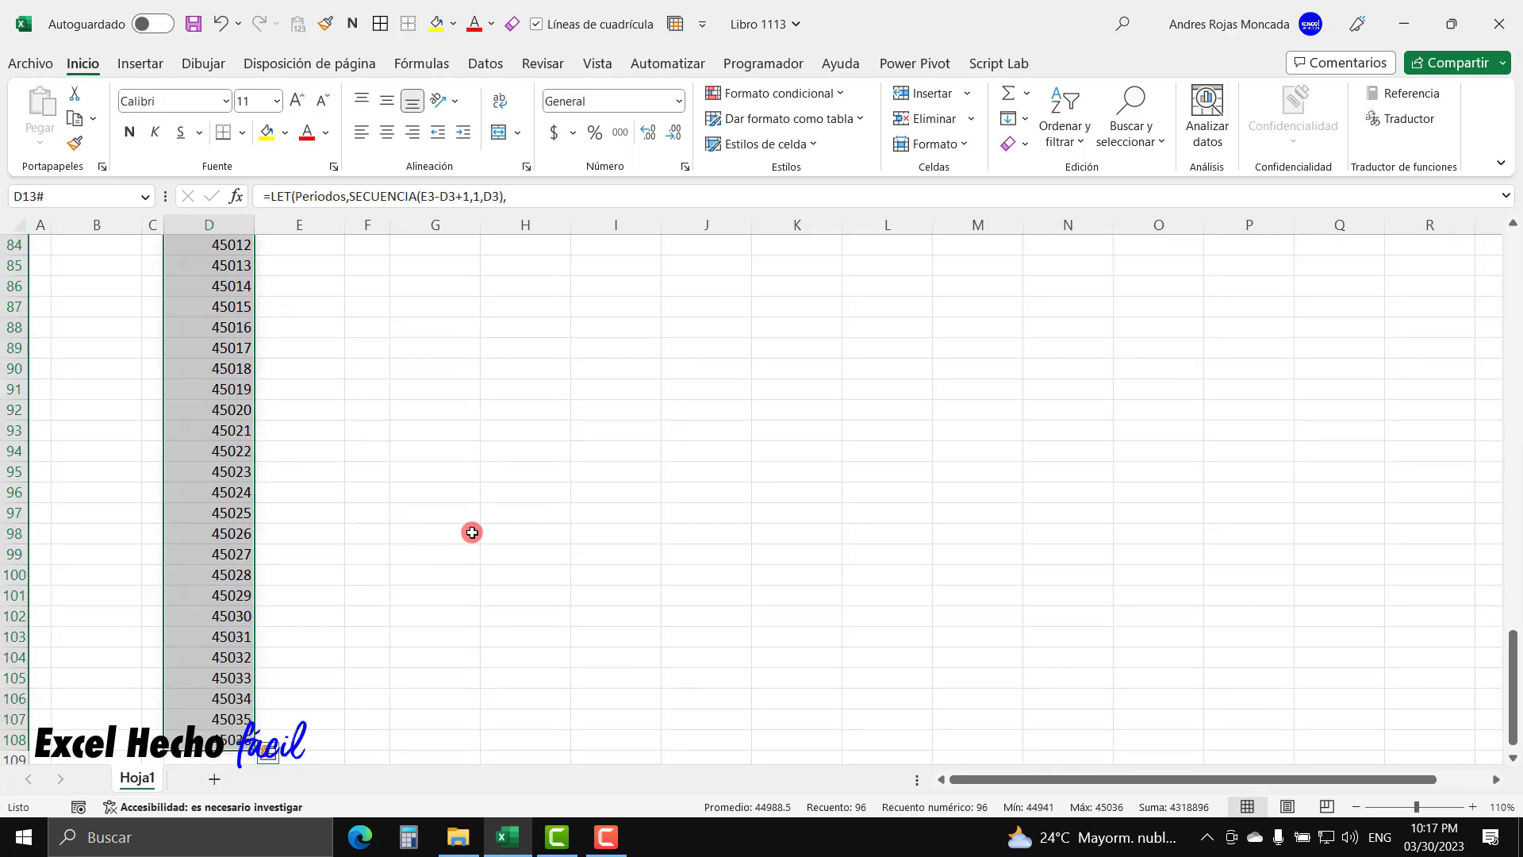
left_click(679, 101)
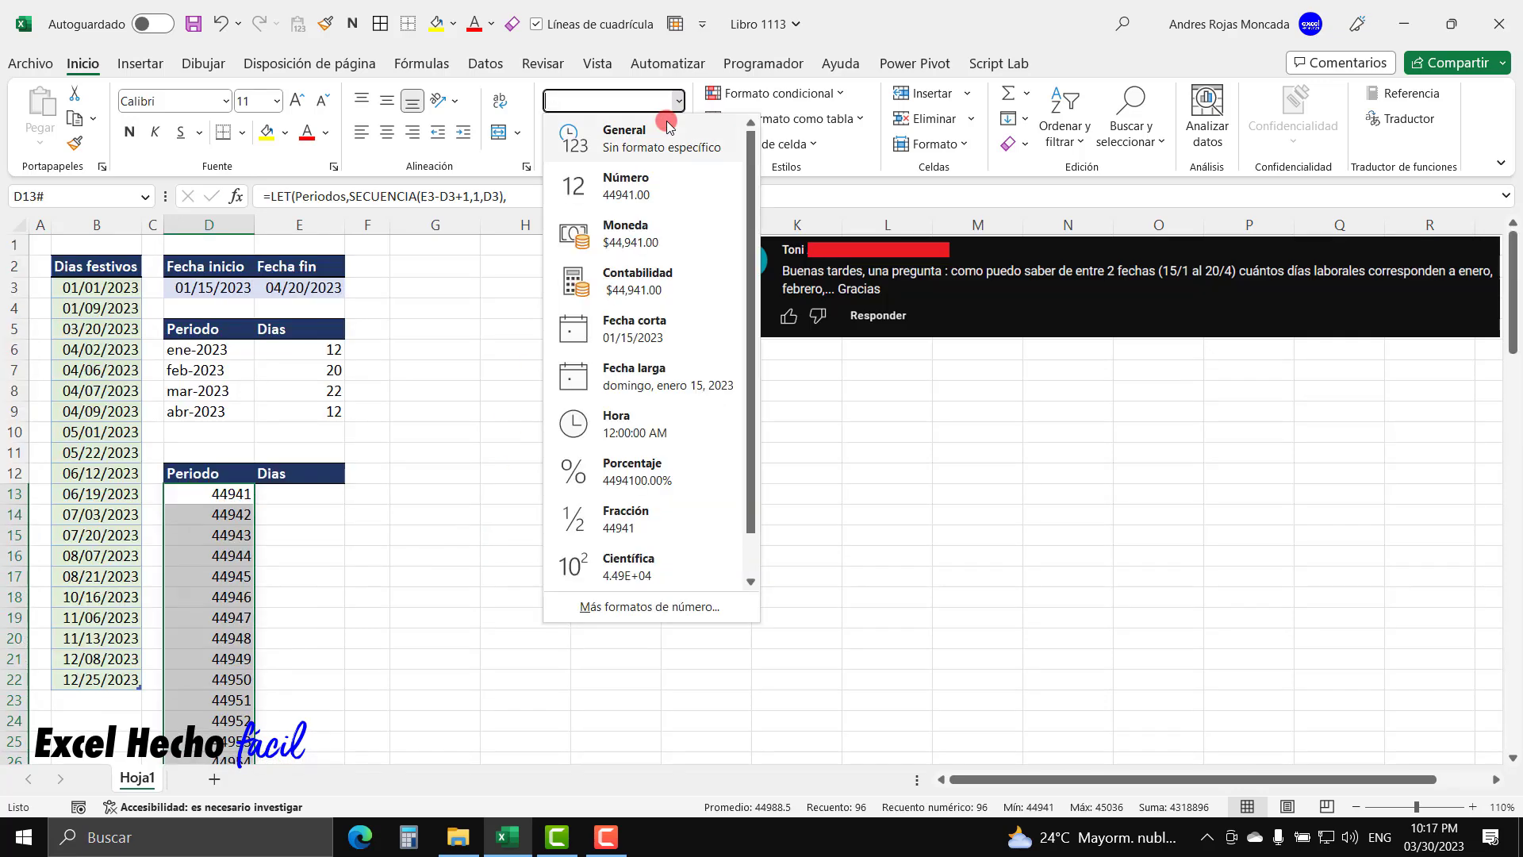
left_click(619, 321)
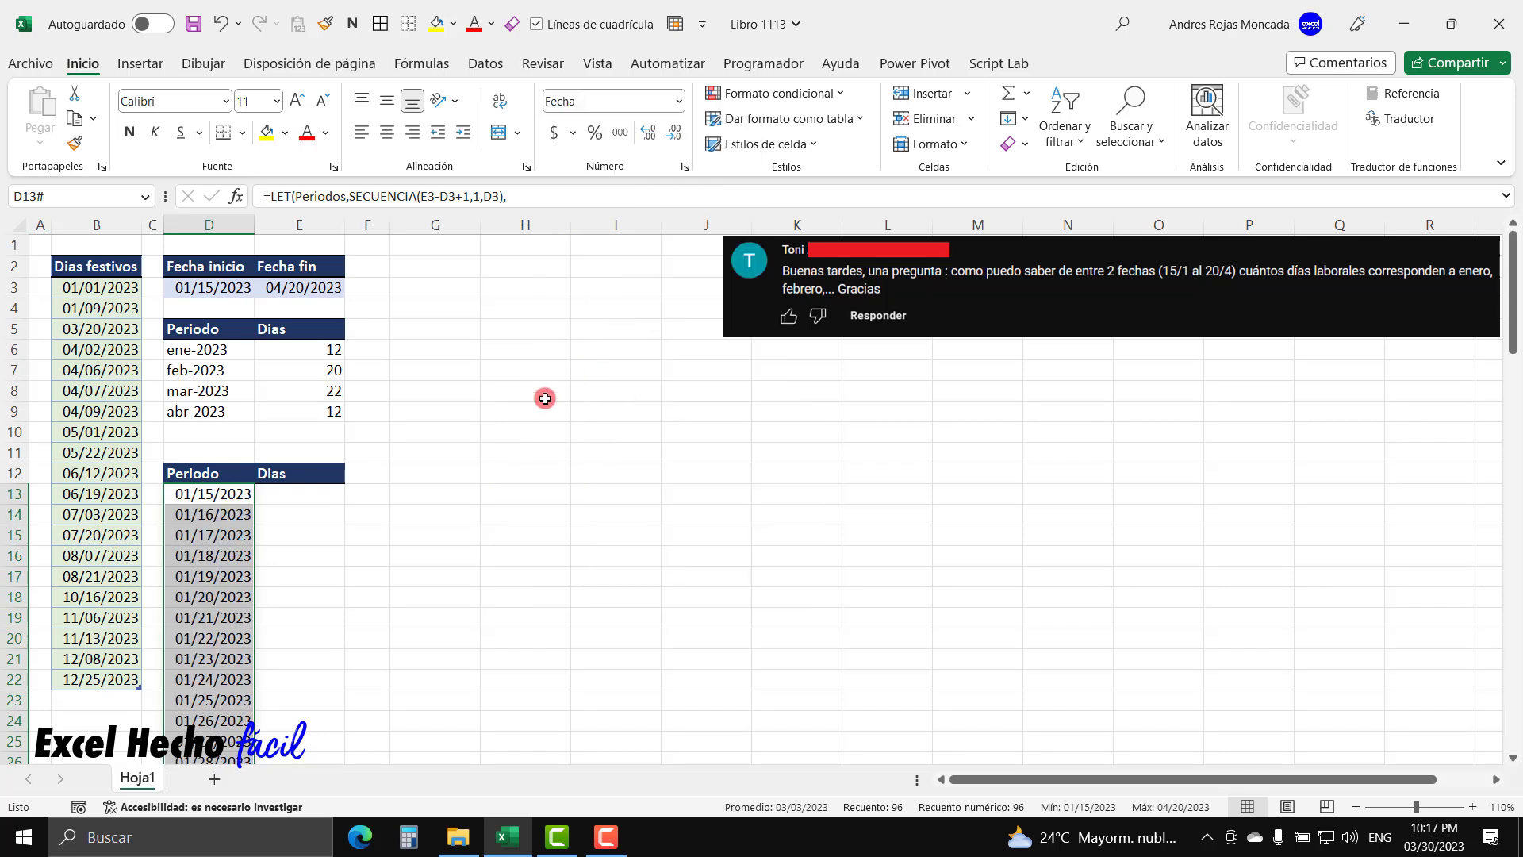
left_click(240, 490)
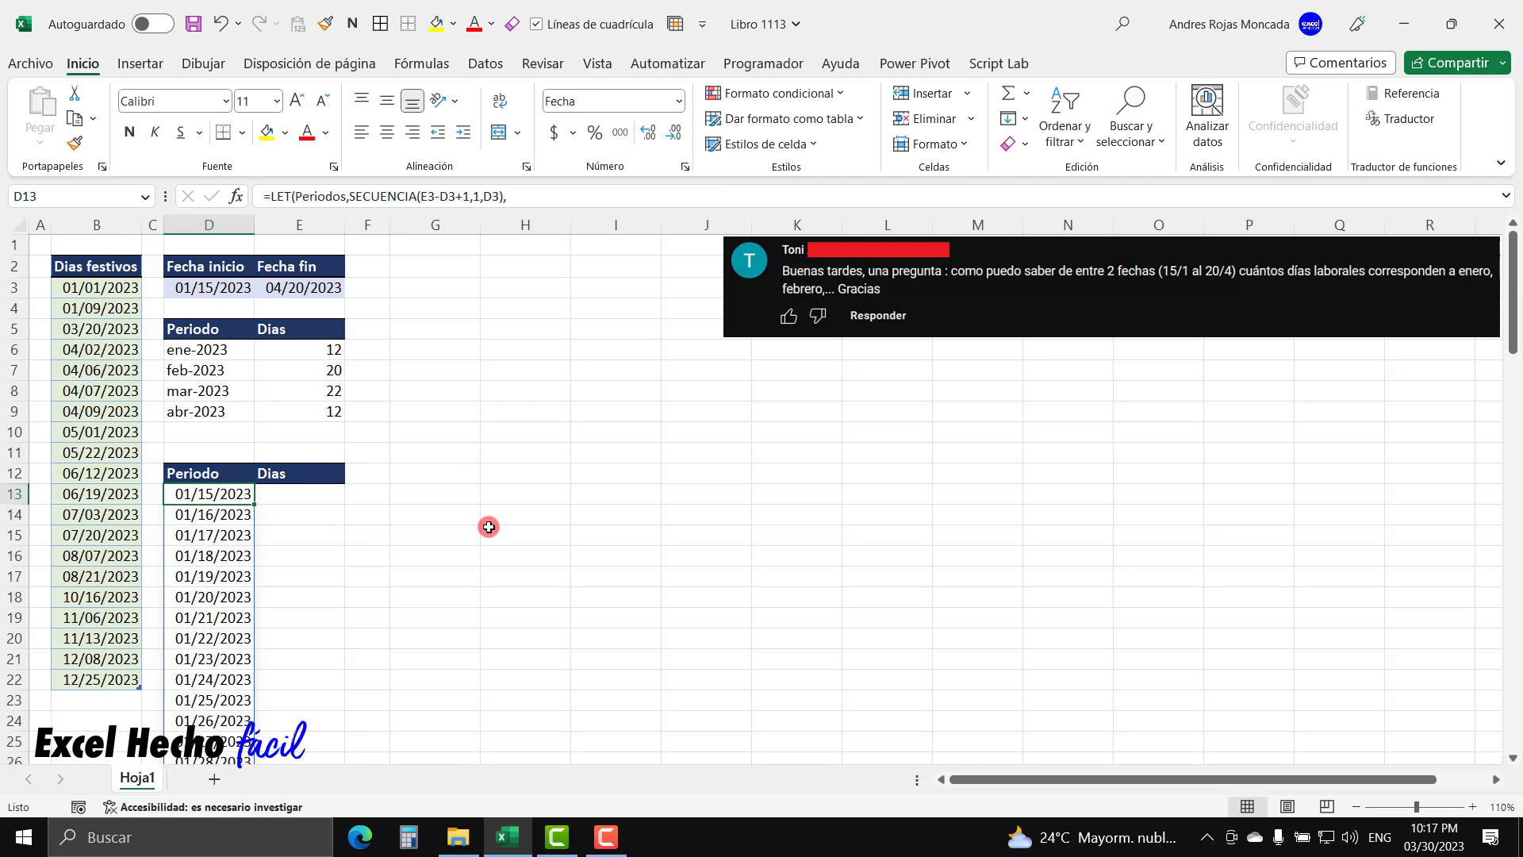
key("ctrl+Down")
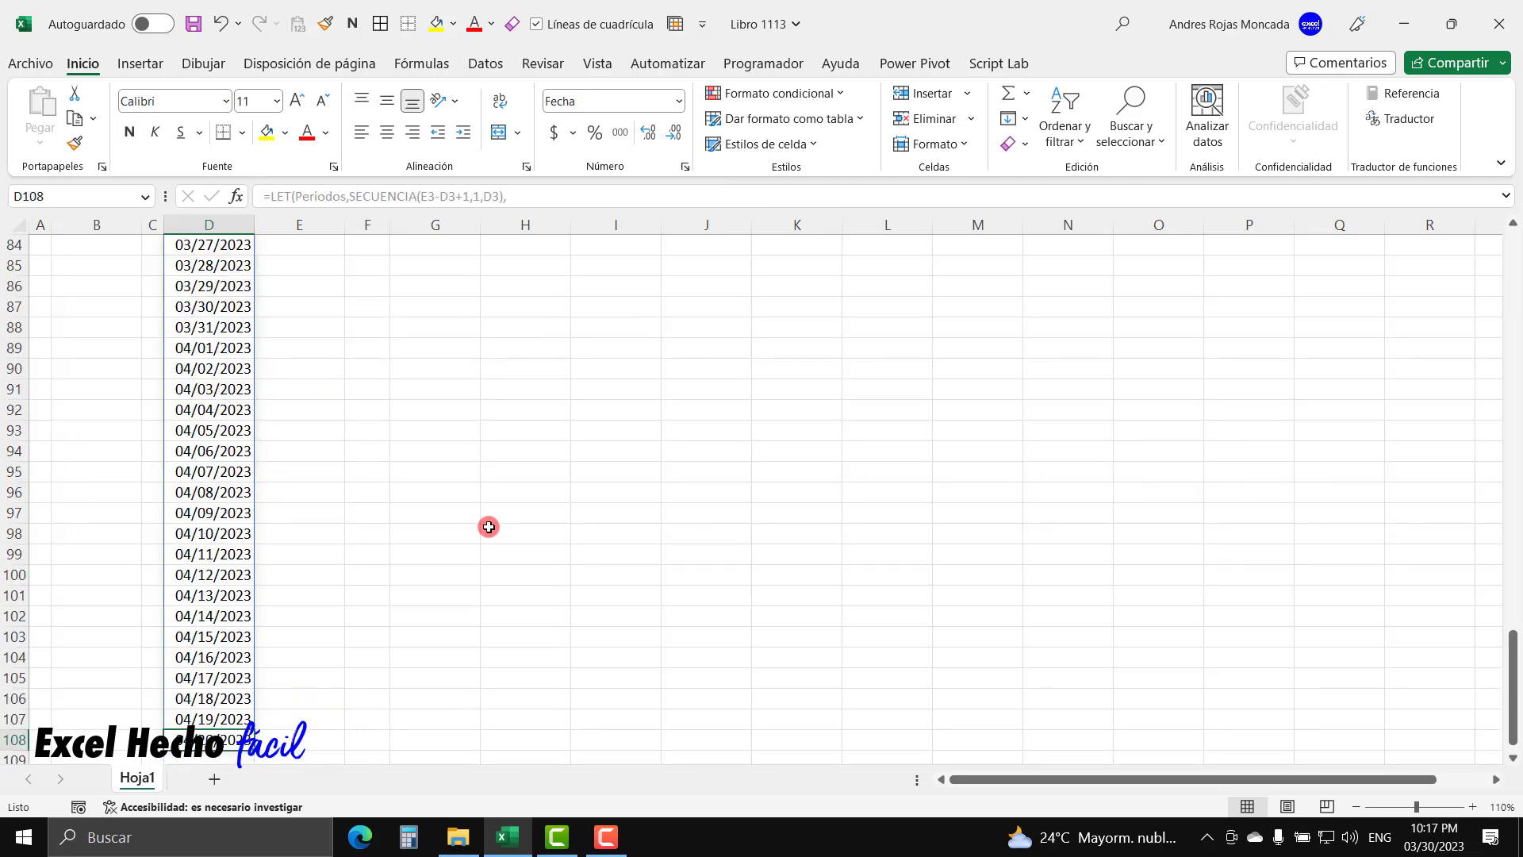
key("ctrl+Up")
key("ctrl+Up")
key("ctrl+Up")
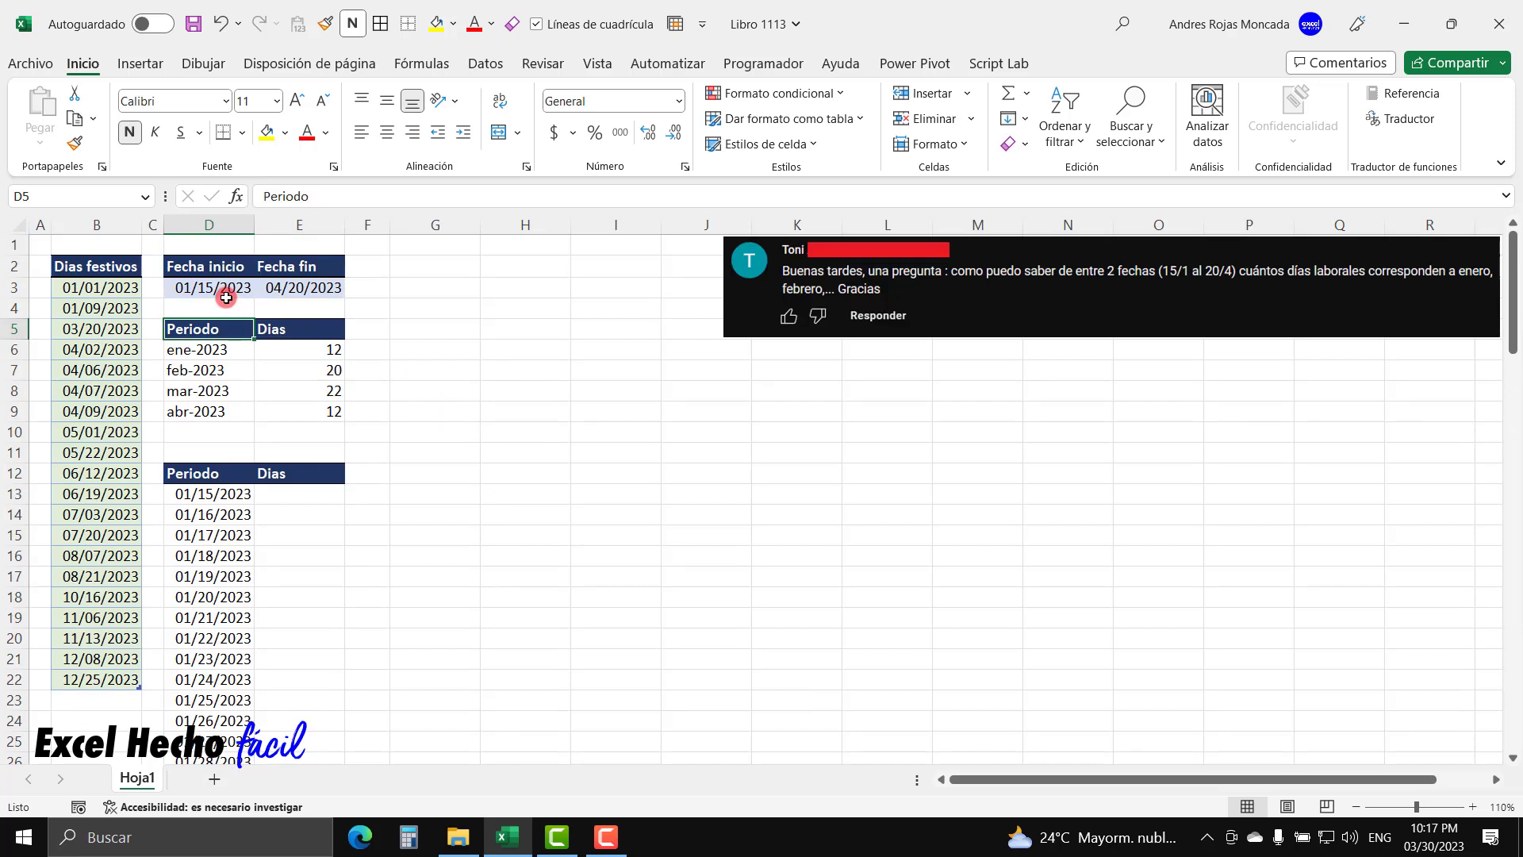
left_click(241, 496)
key("ctrl+shift+Down")
key("ctrl+shift+asciitilde")
left_click(204, 494)
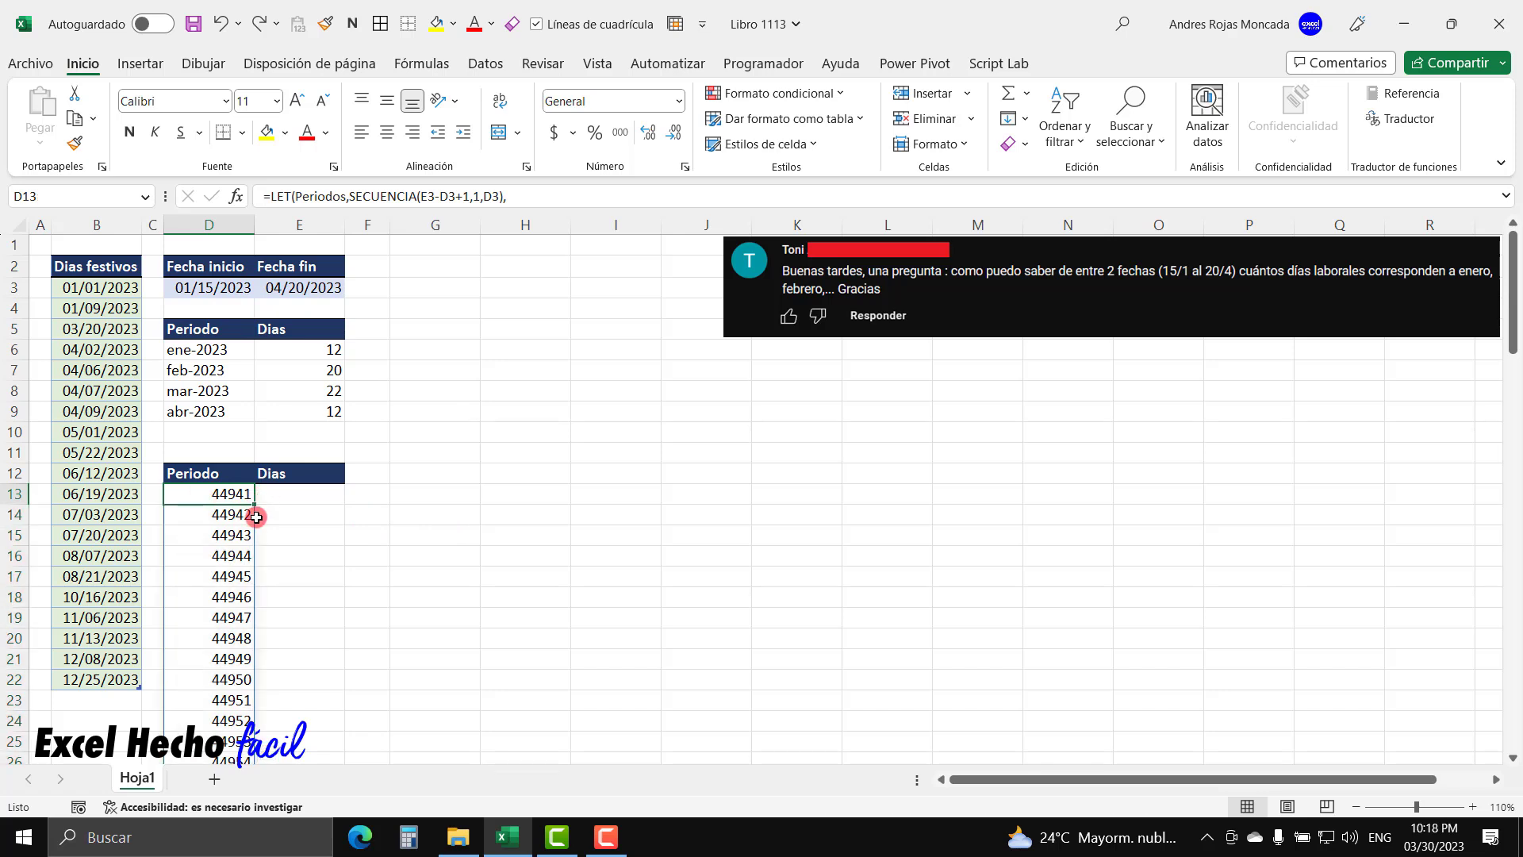
key("F2")
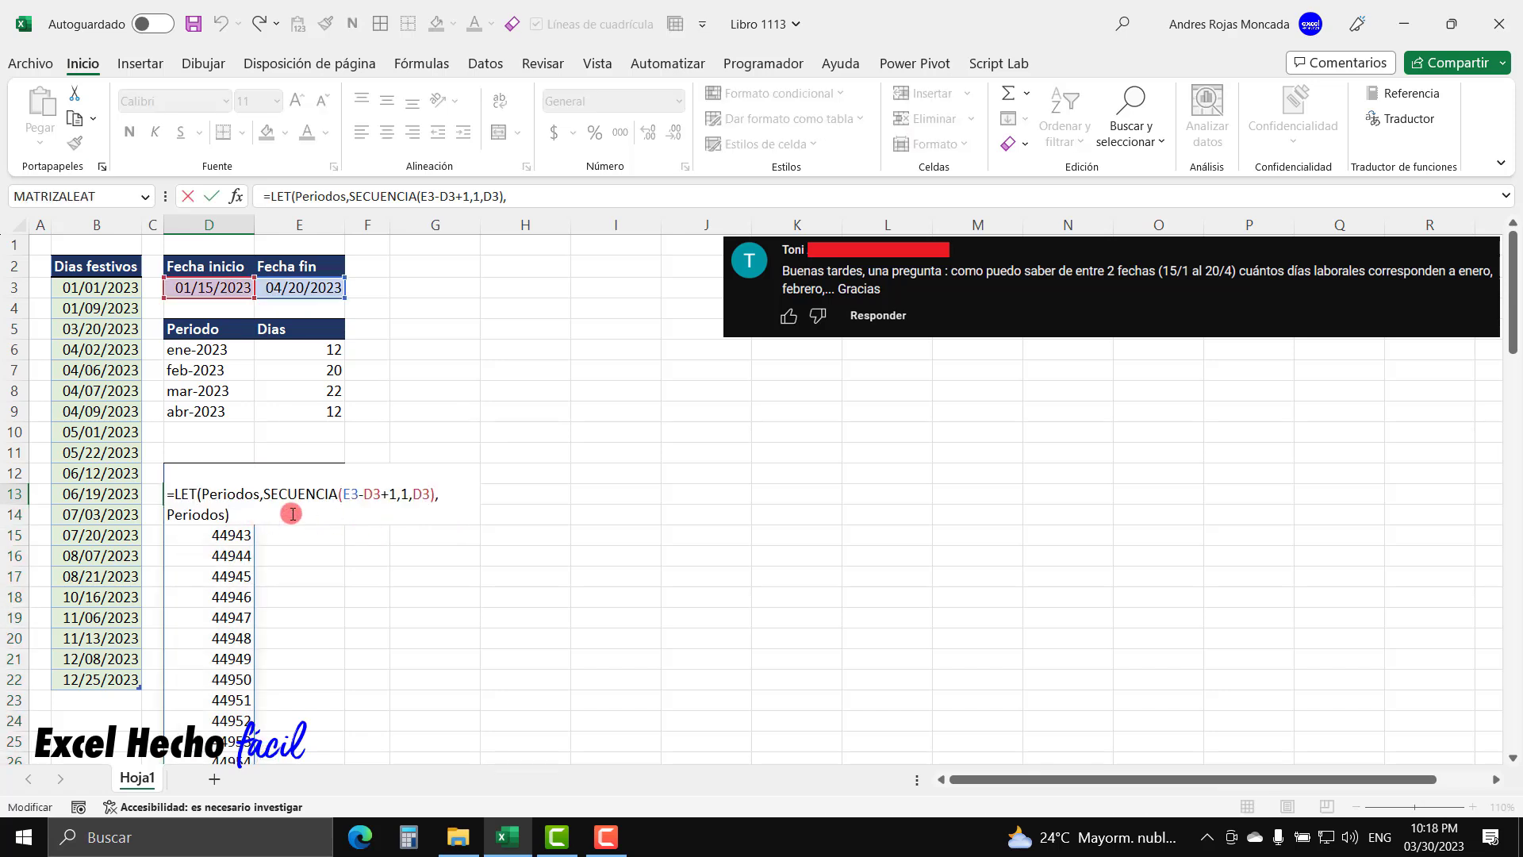
Change Periodos to TEXTO(SECUENCIA(E3-D3+1,1,D3),"mmm-yyyy") in the D13 formula
double_click(203, 514)
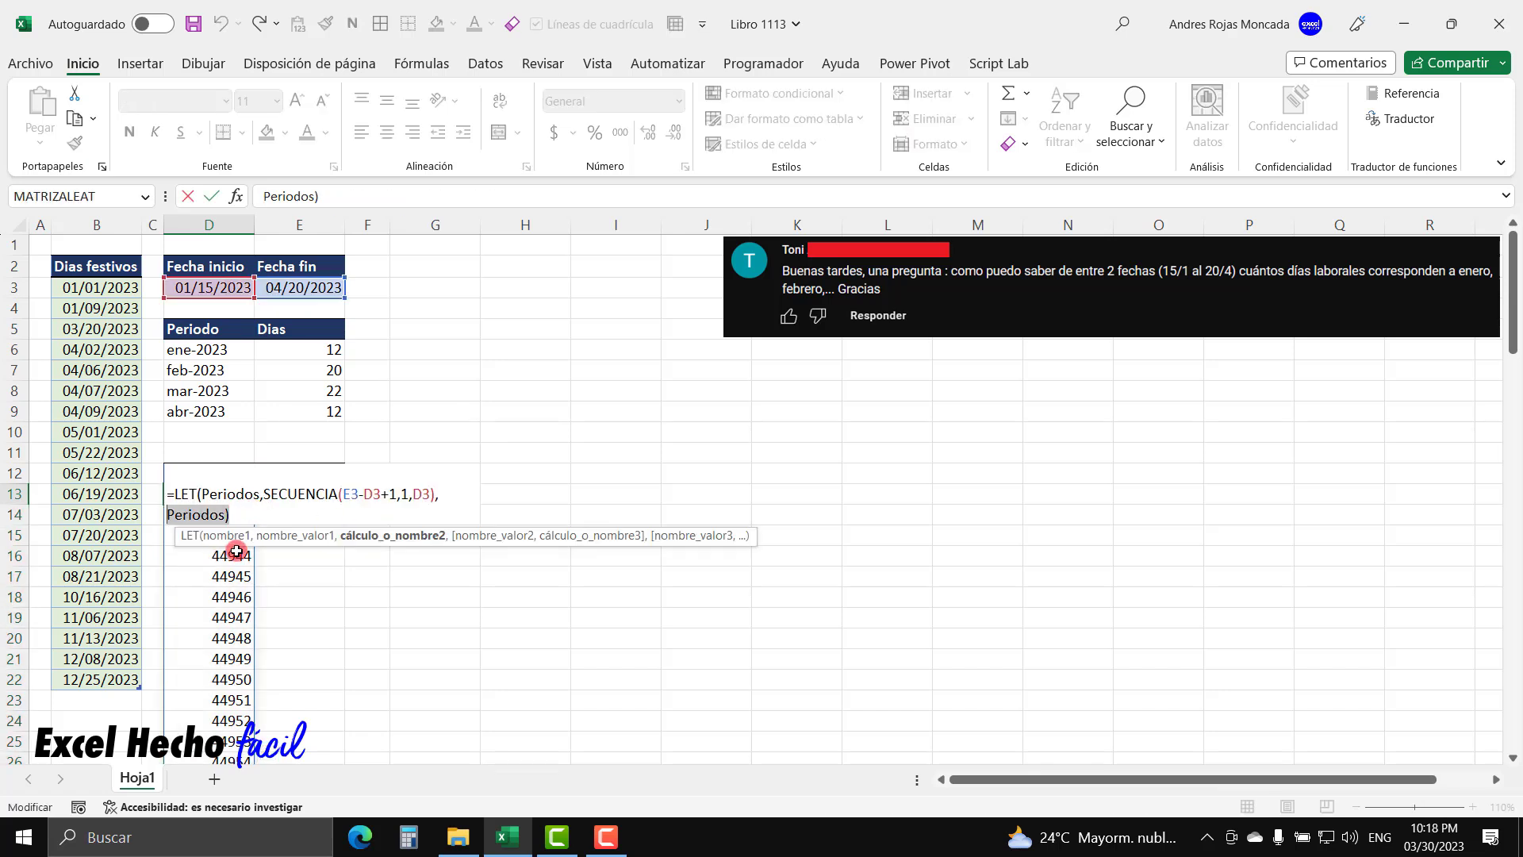
left_click(266, 494)
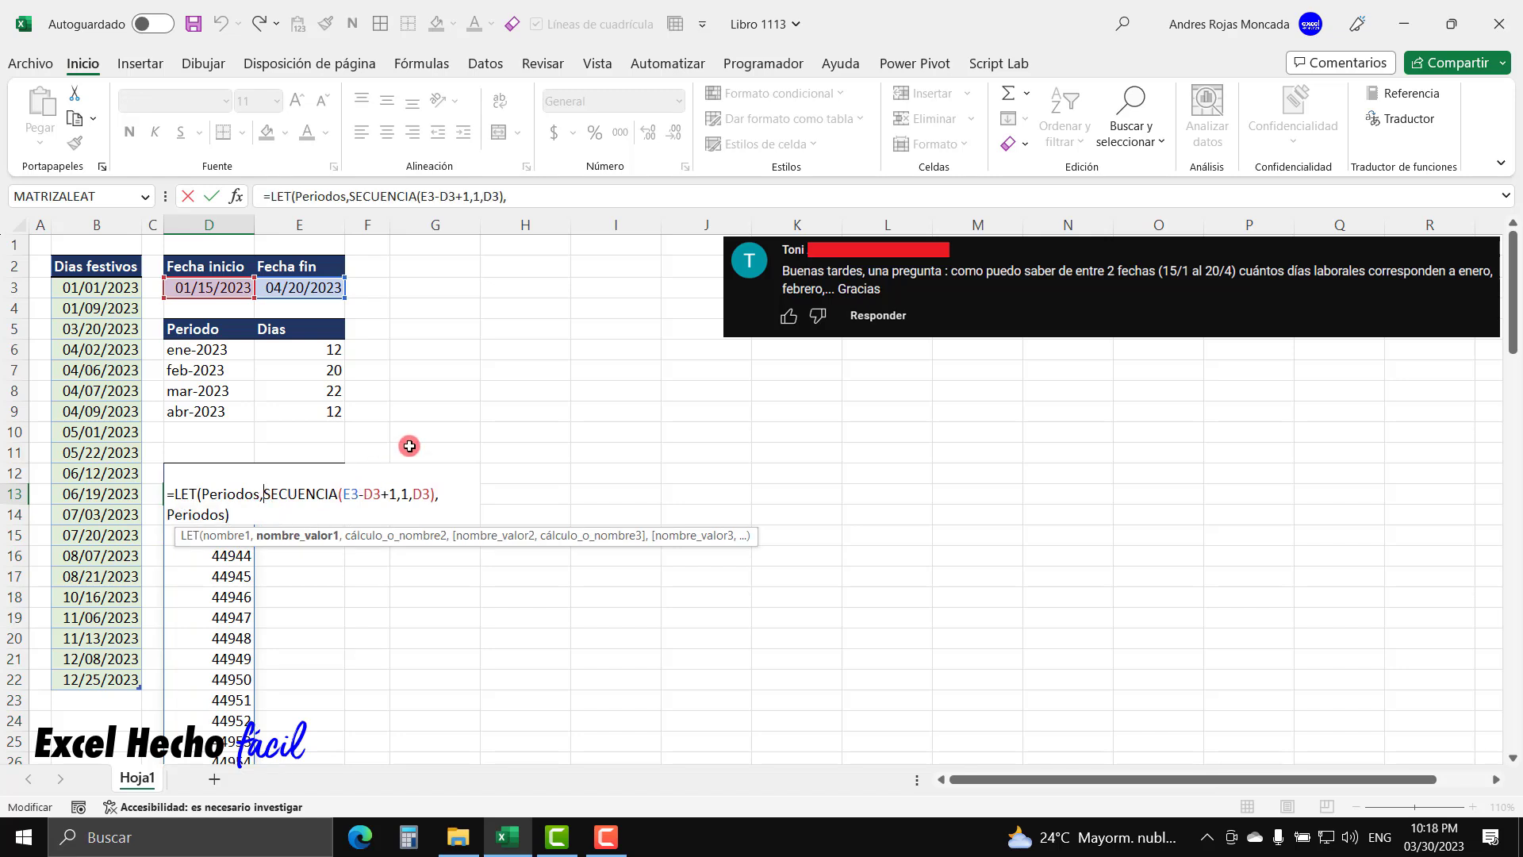
type("text")
key("Tab")
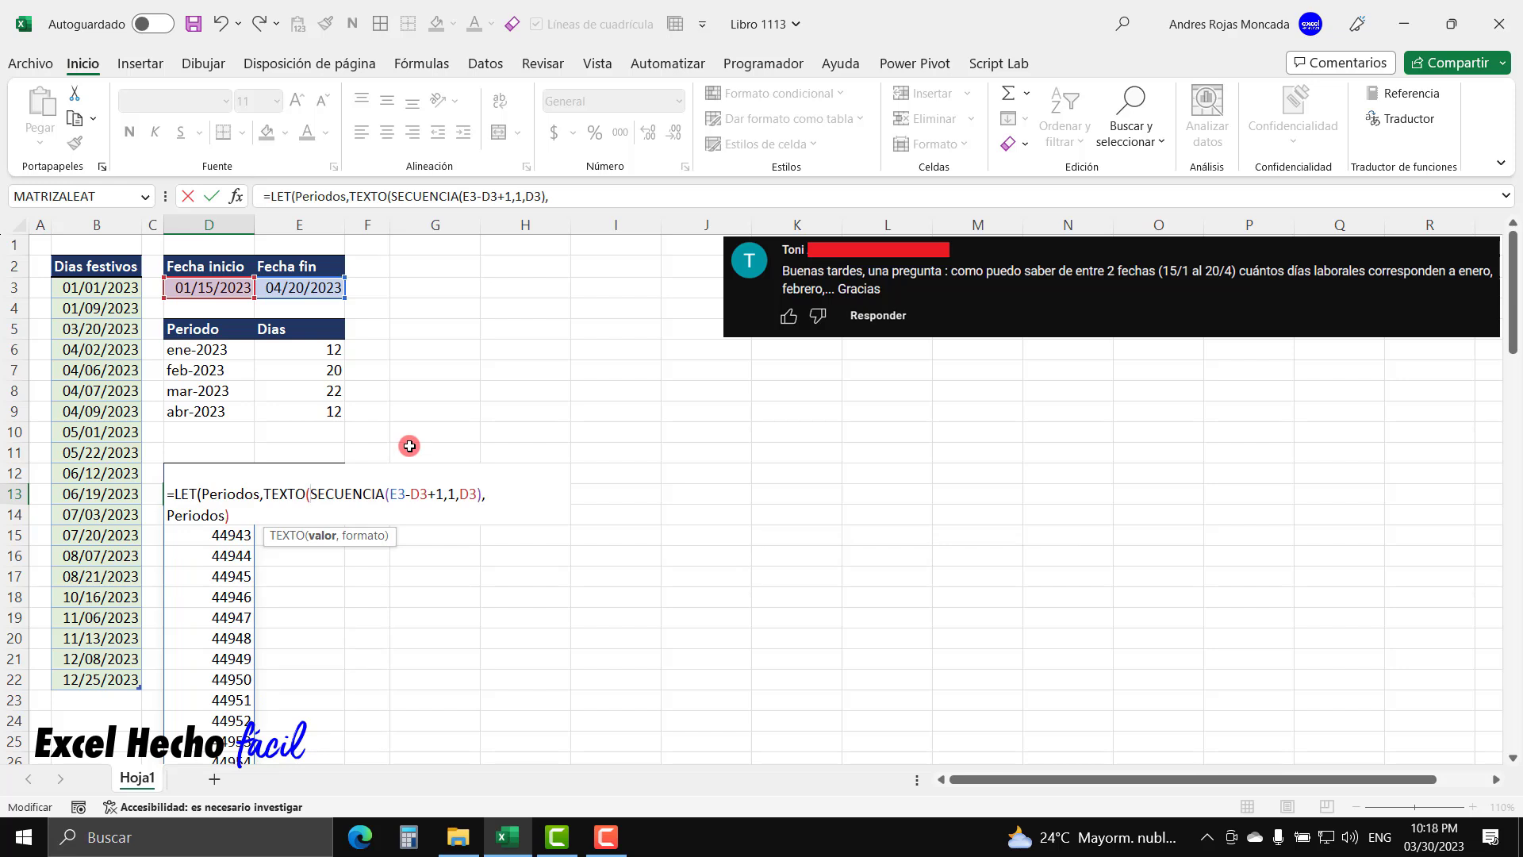
left_click(322, 536)
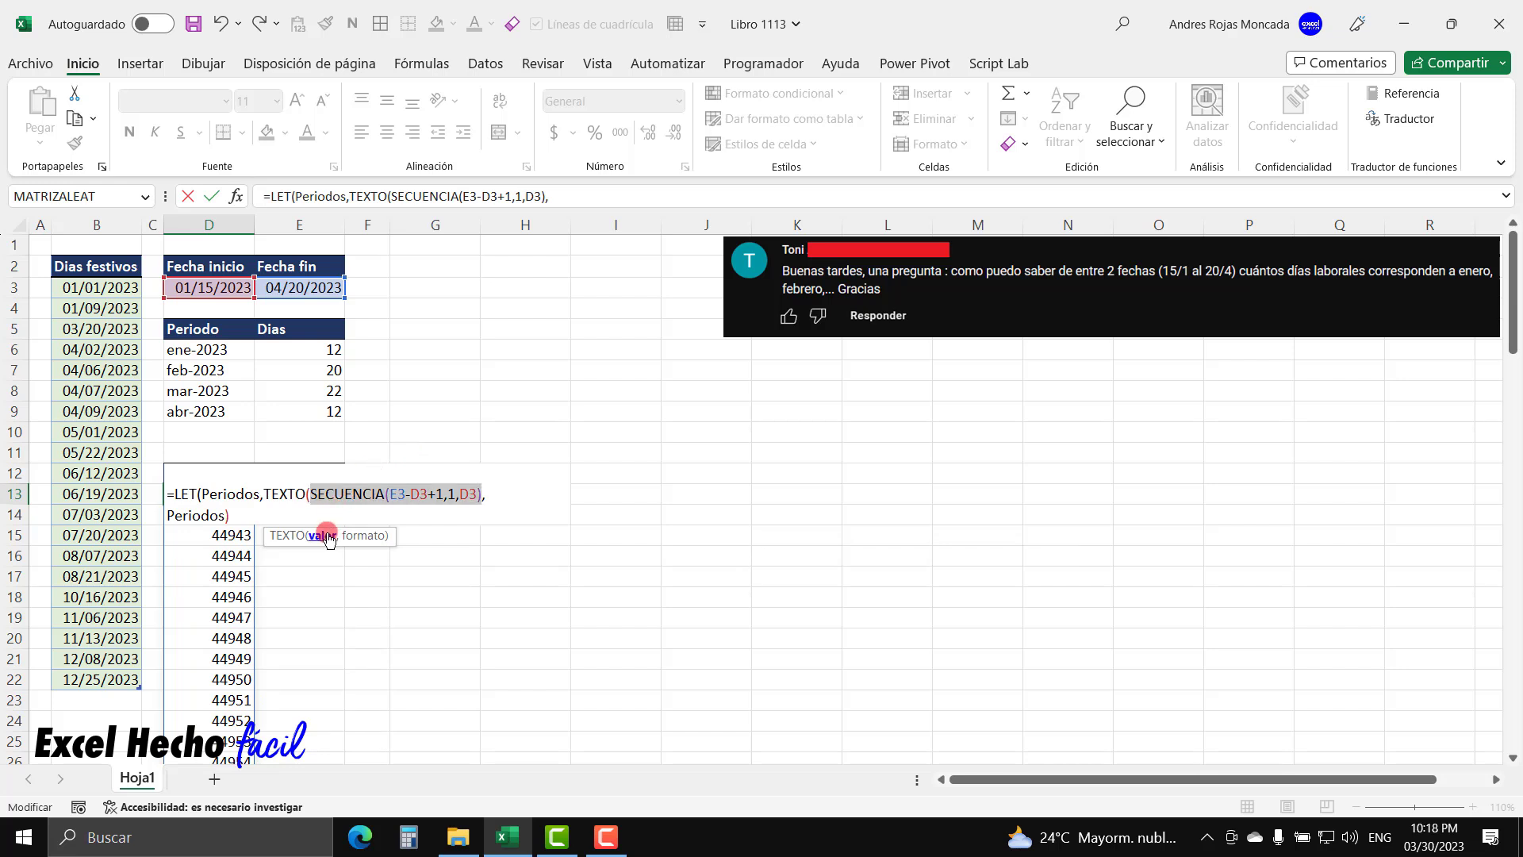
left_click(481, 495)
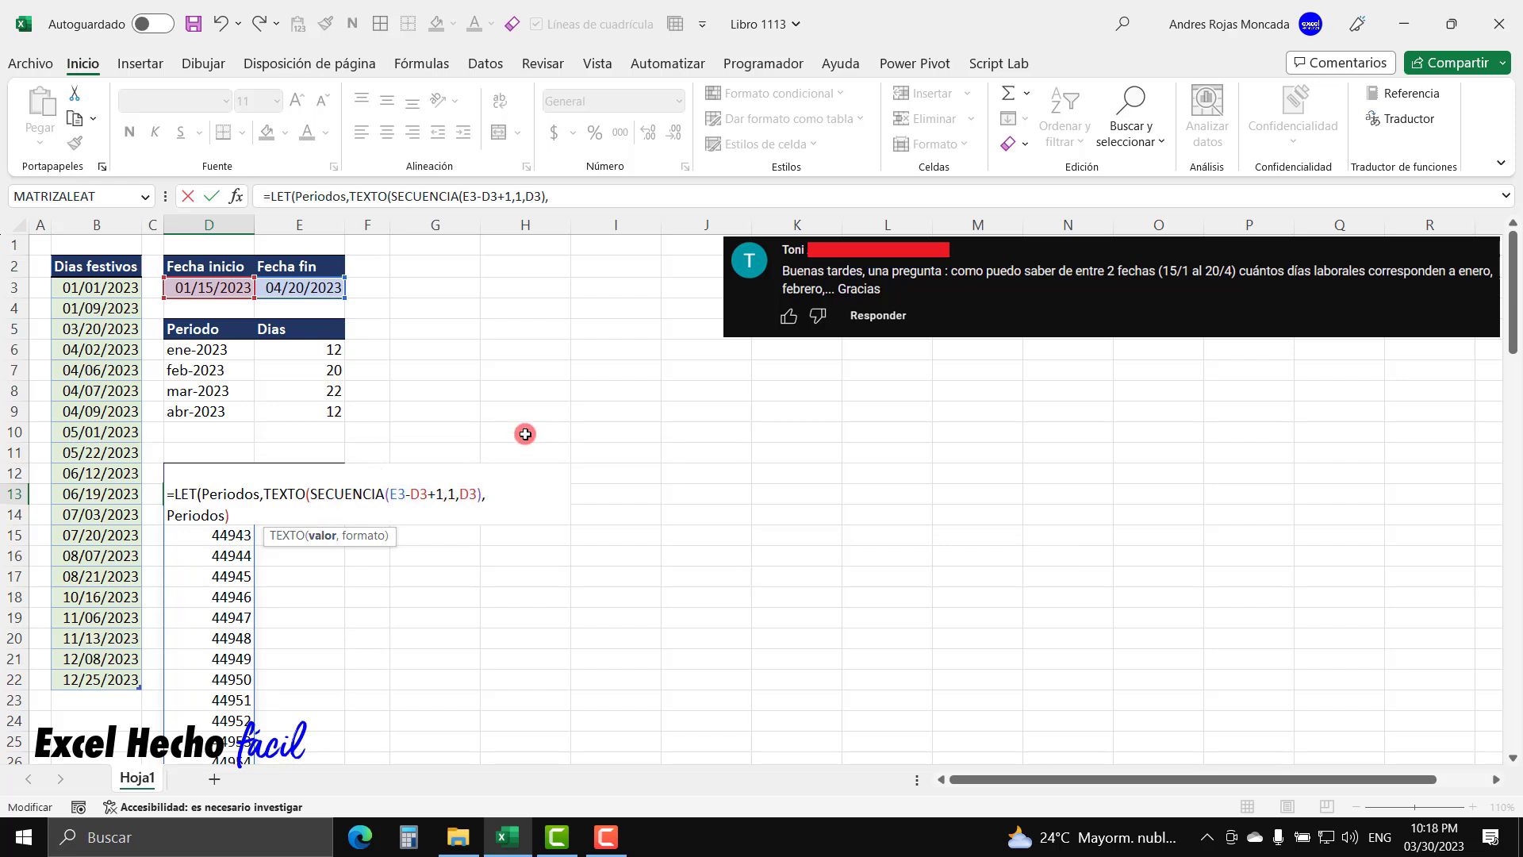
type(")")
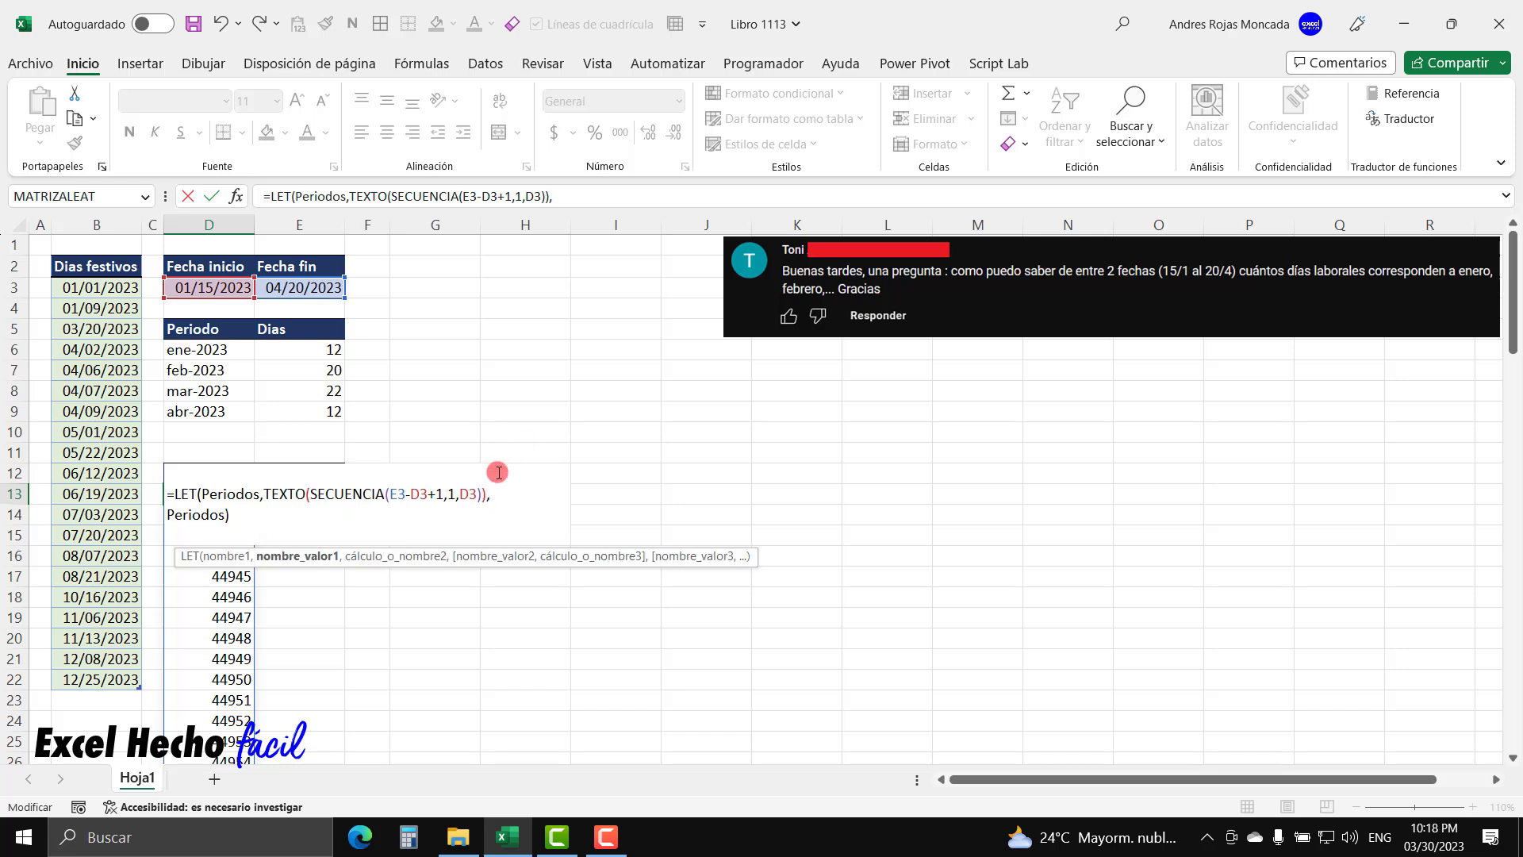
left_click(483, 494)
type(",\"\"")
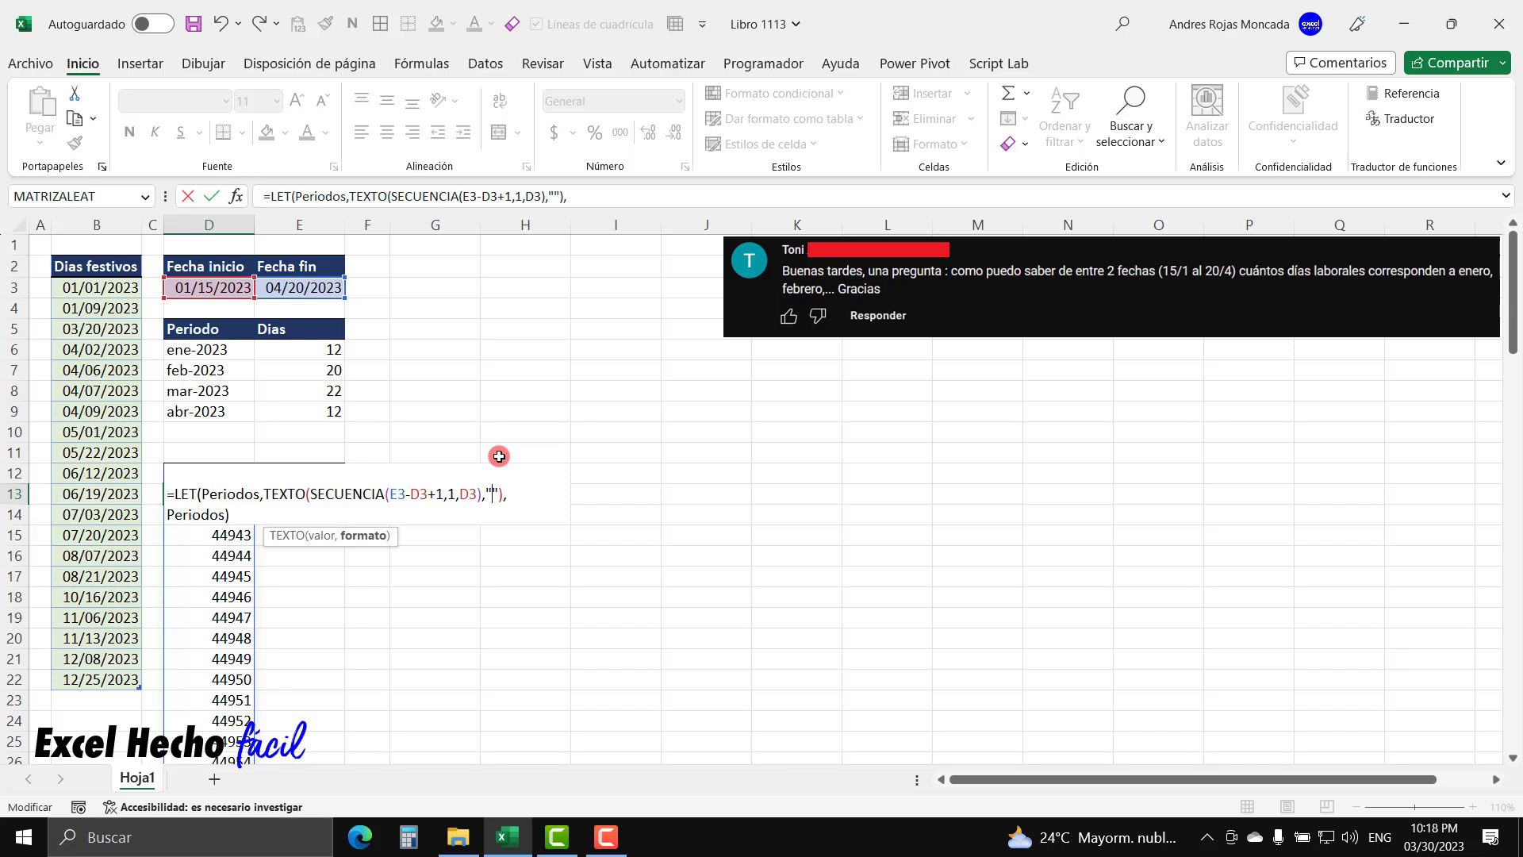
type("mmm")
type("-")
type("yyyyy")
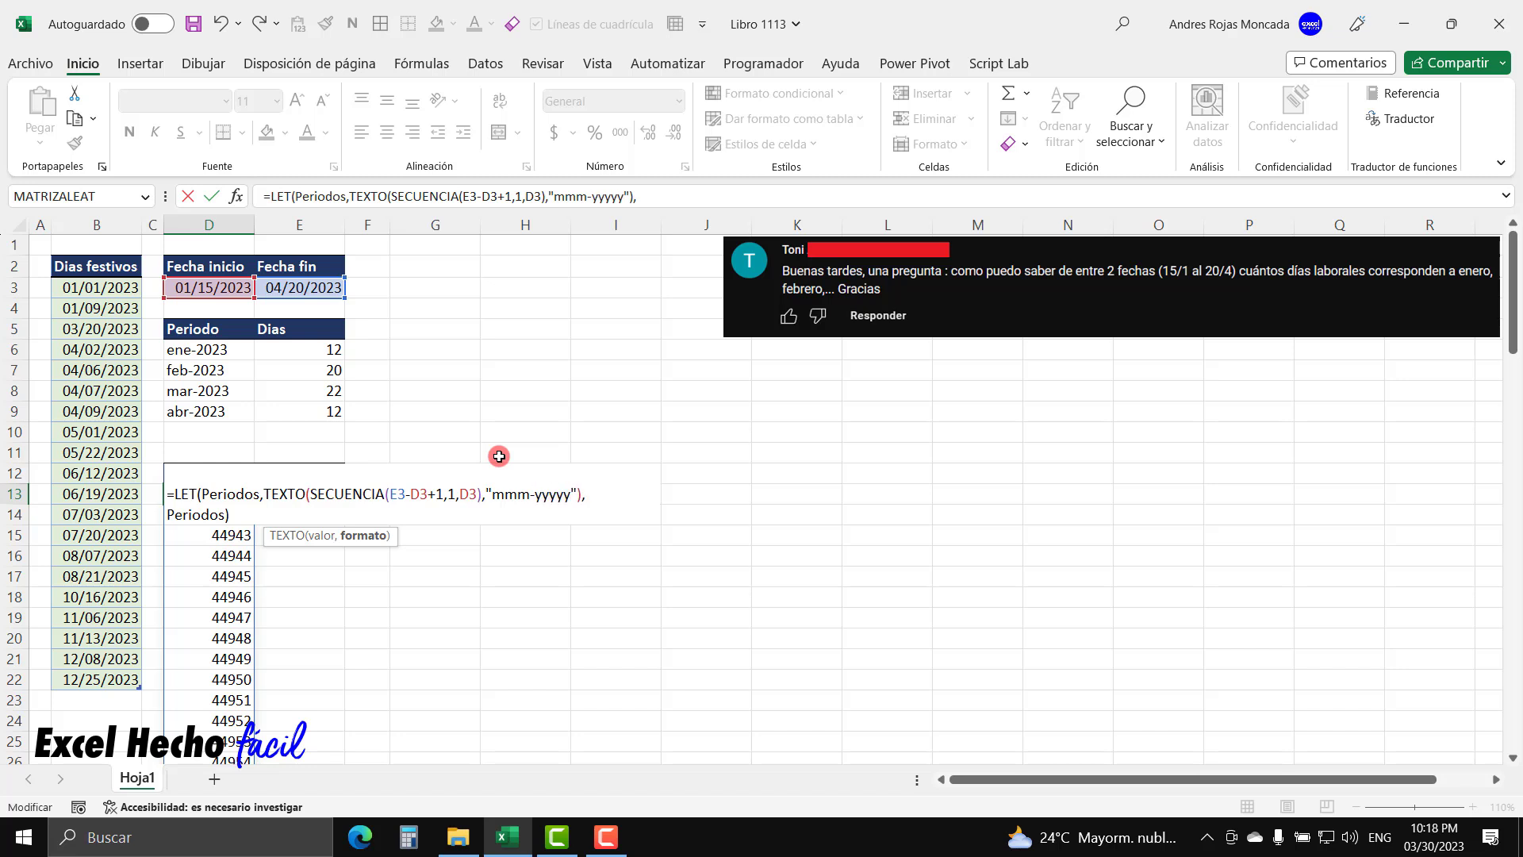
key("BackSpace")
left_click(301, 517)
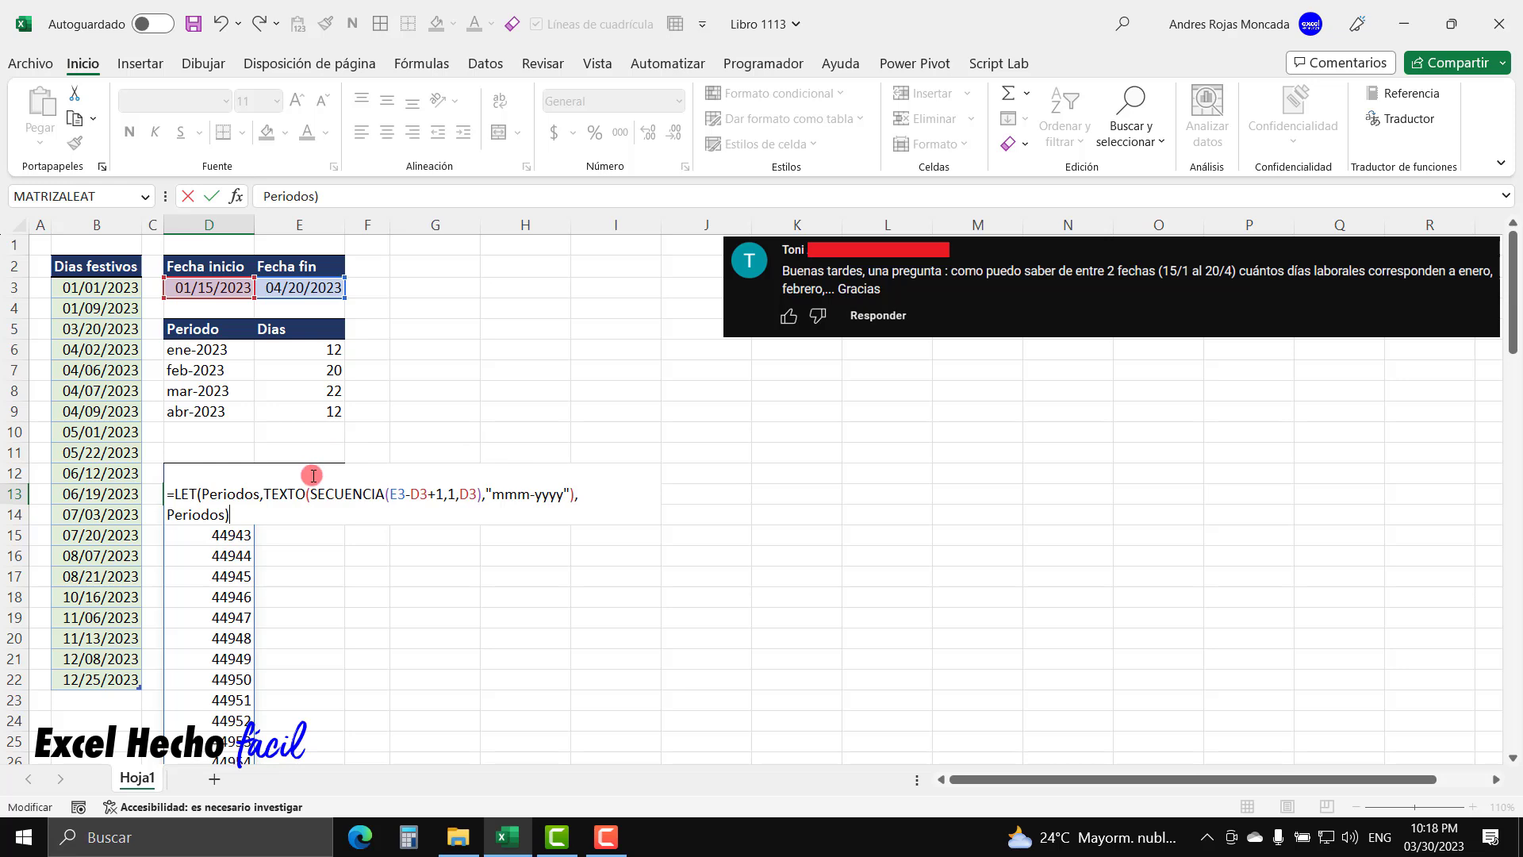
Commit the month-label formula and check the bottom of its spilled list
key("Return")
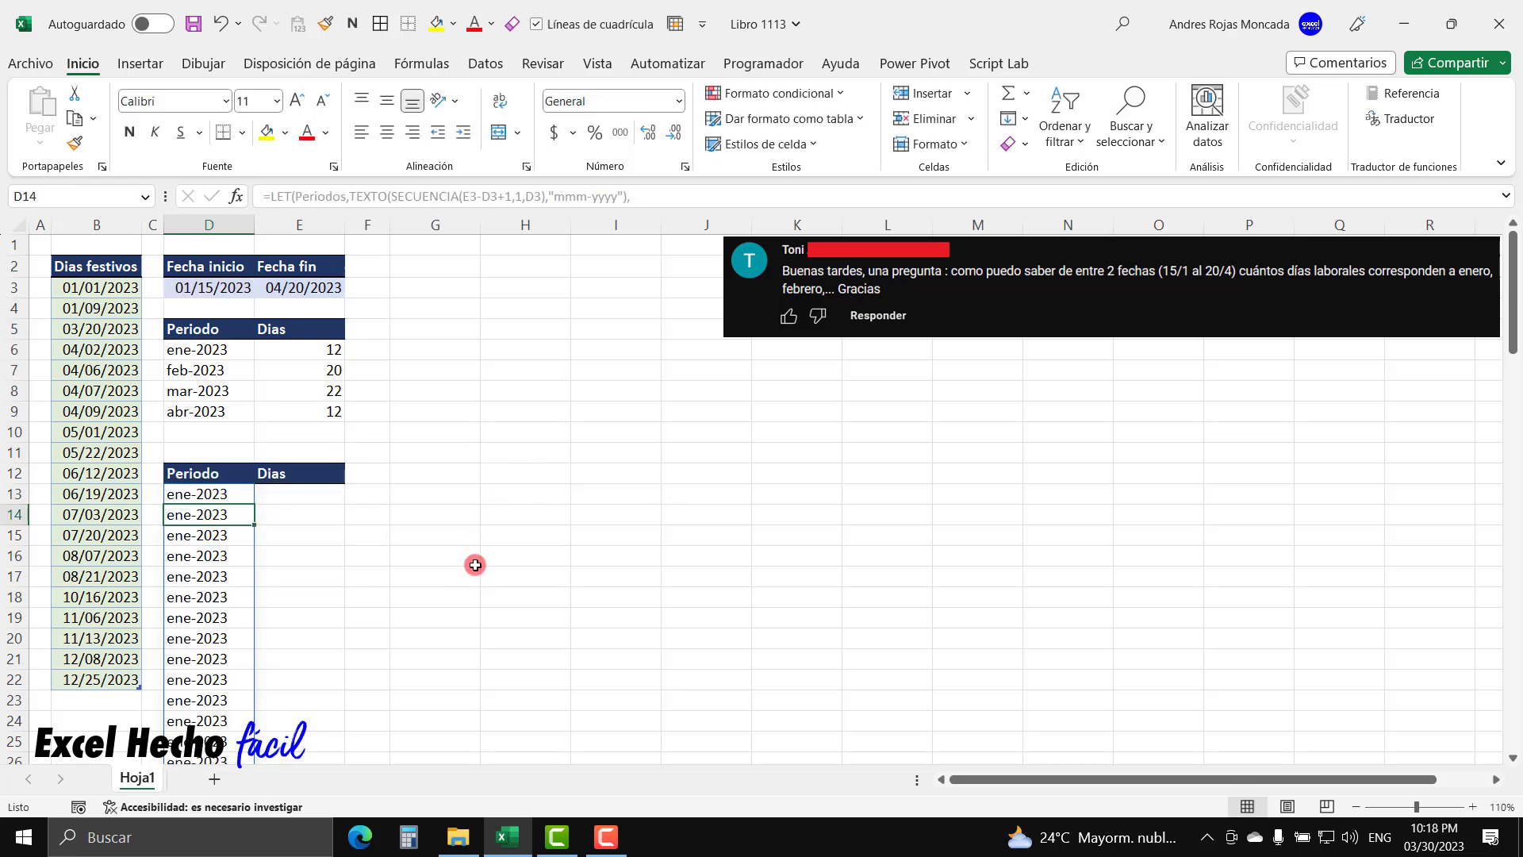
left_click(217, 498)
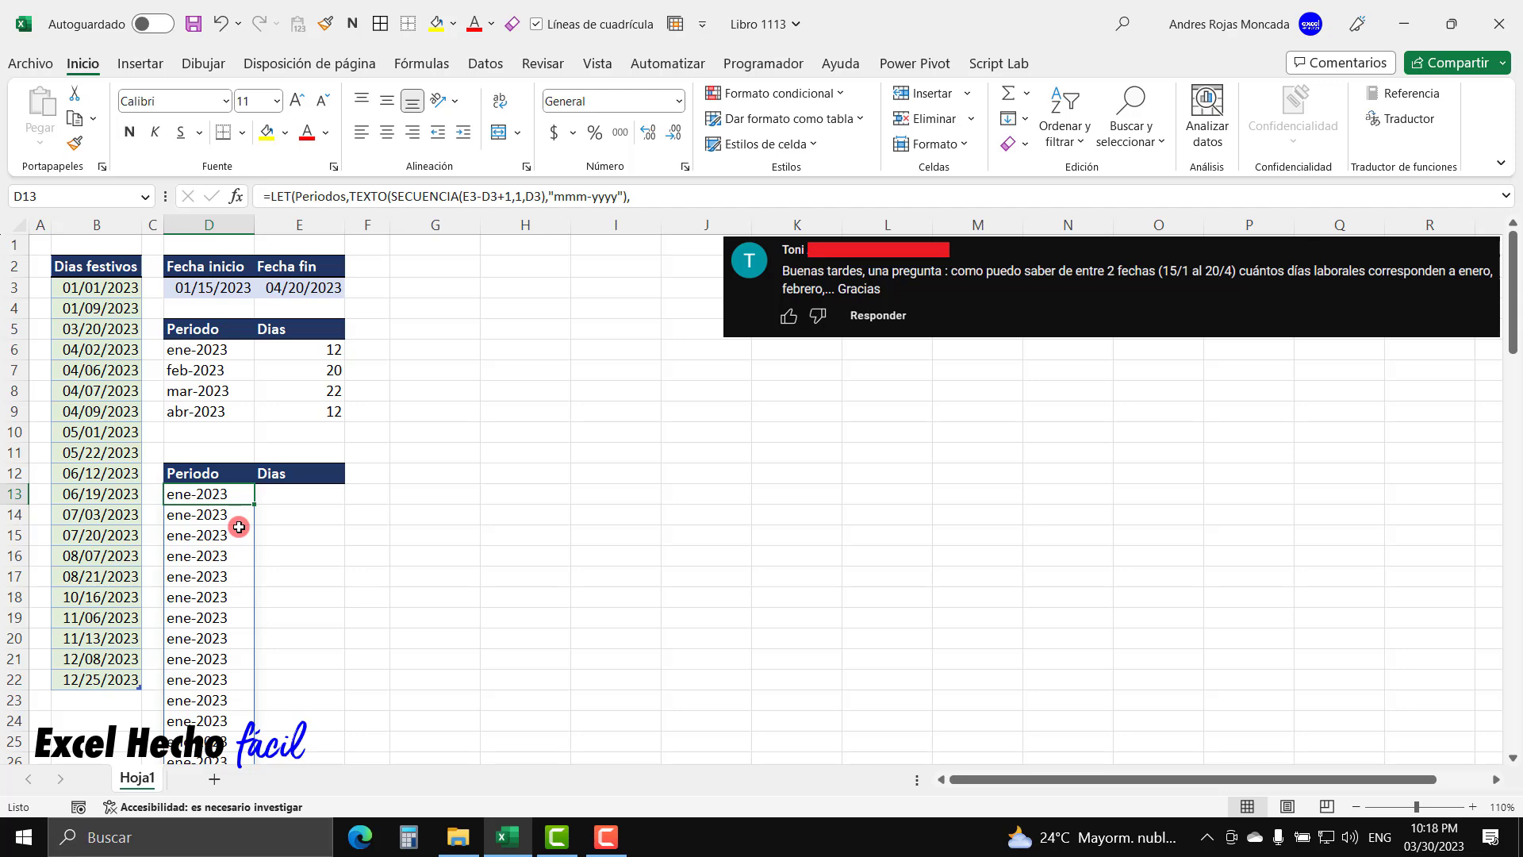
key("ctrl+Down")
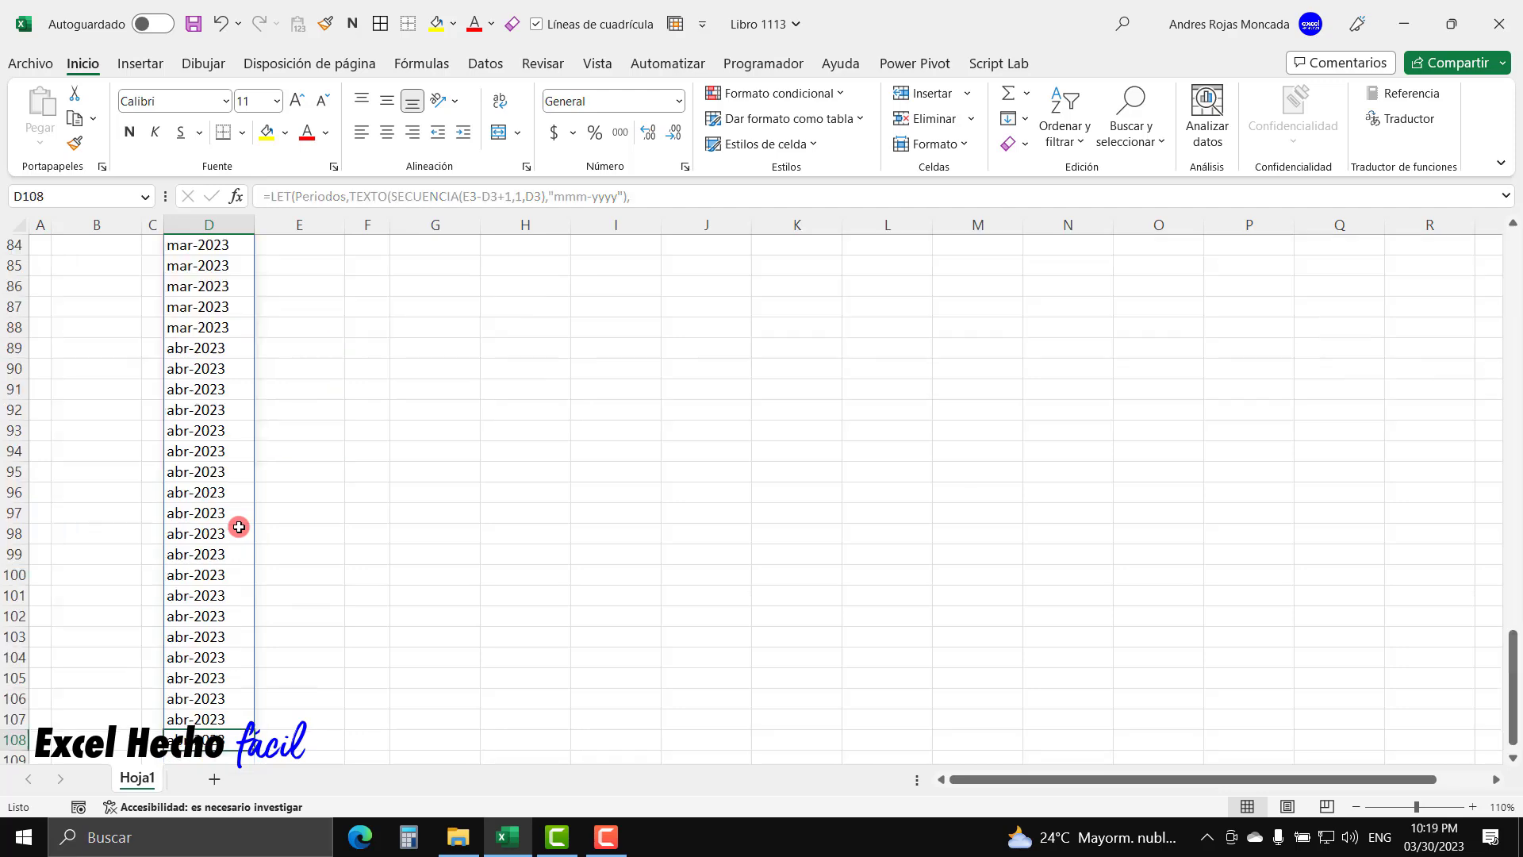
key("ctrl+Up")
key("ctrl+Up")
key("ctrl+Up")
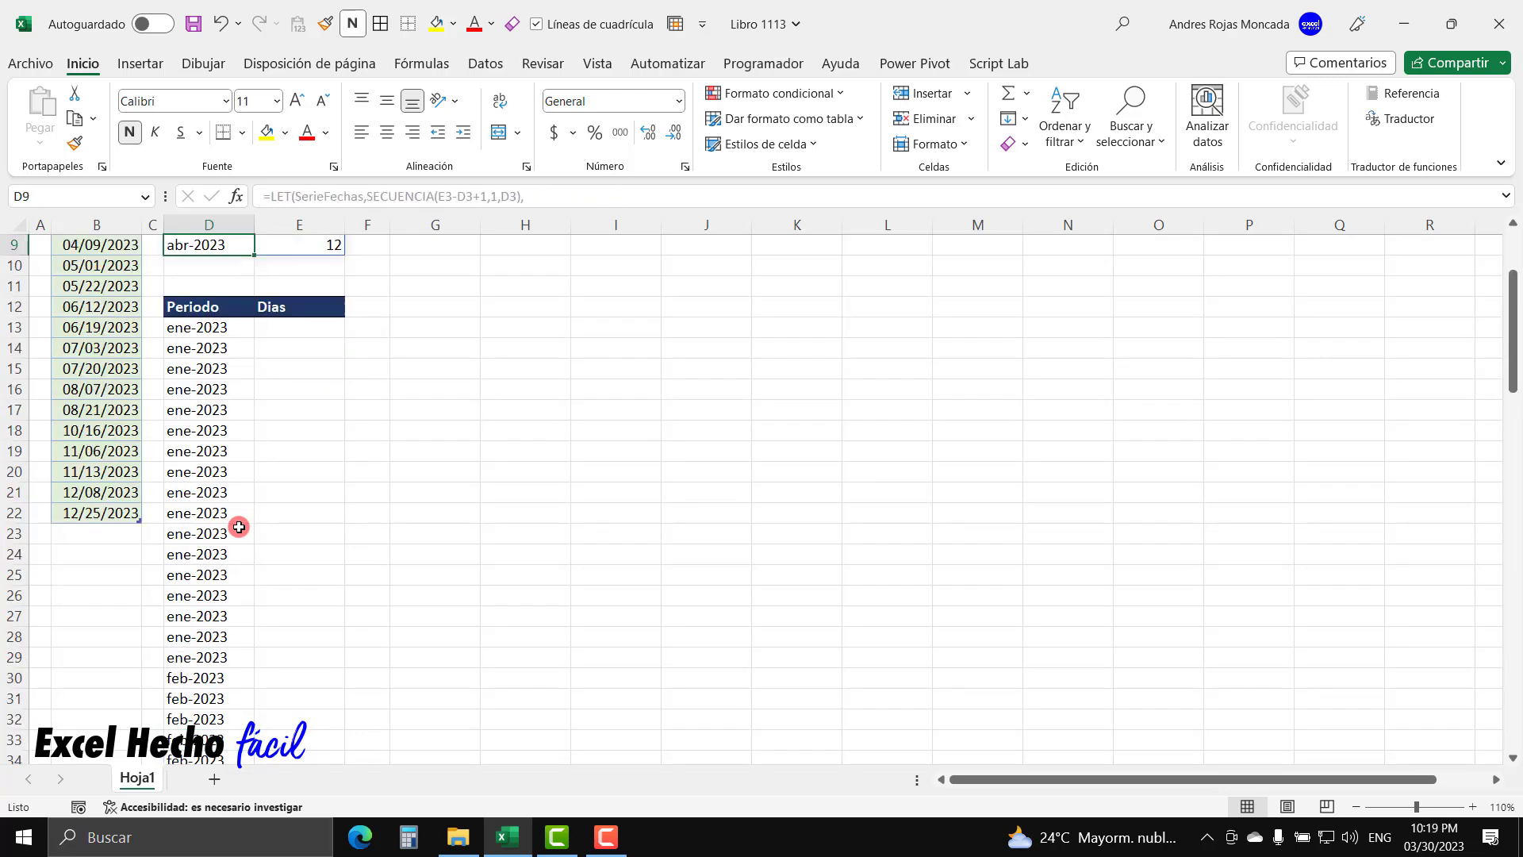
scroll(239, 527, "up", 3)
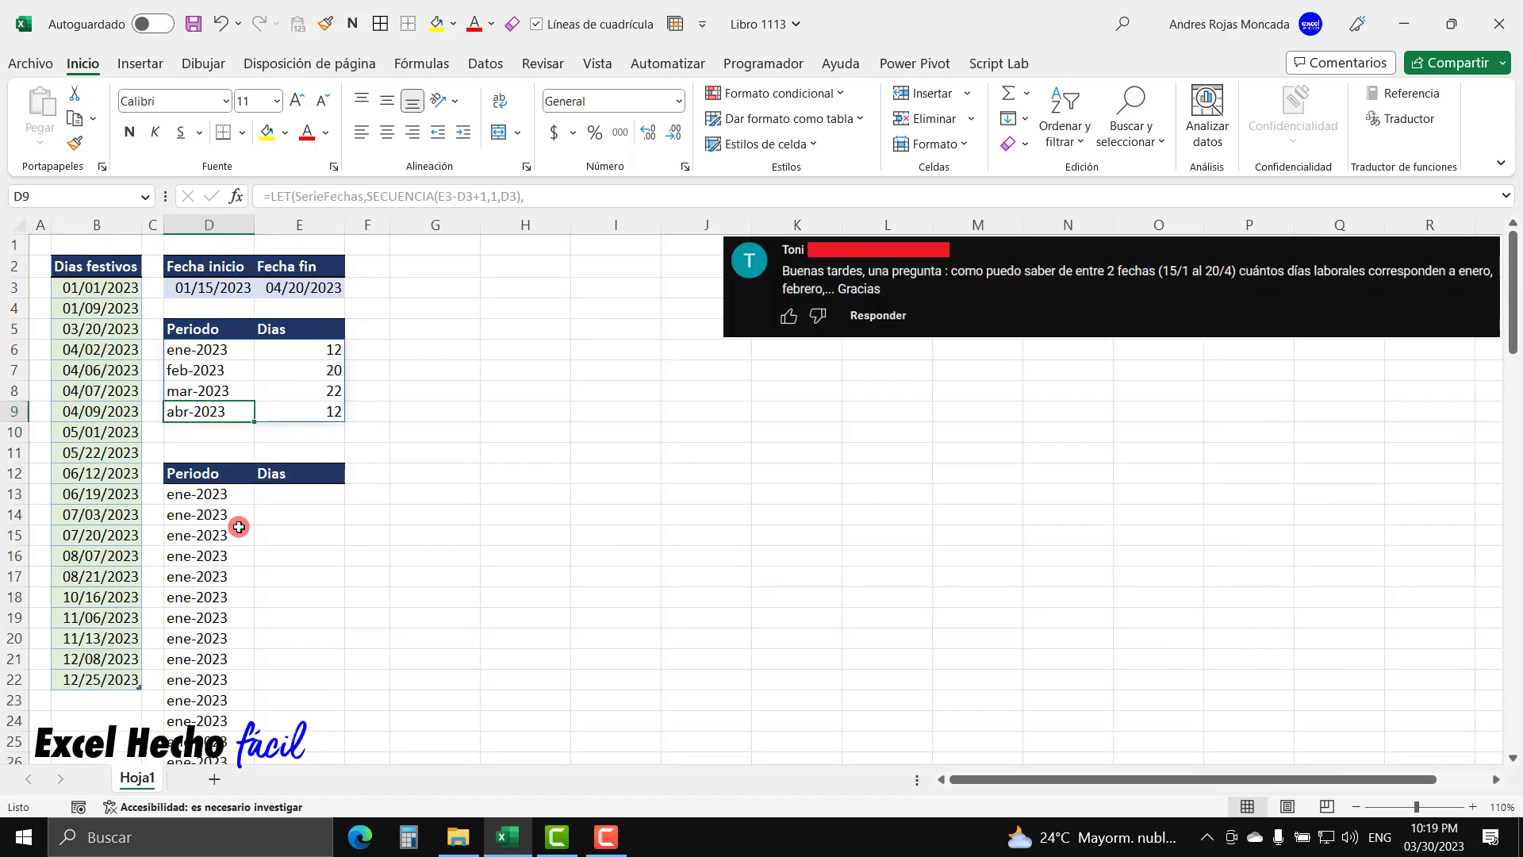
Wrap the TEXTO part in UNICOS so D13 lists ene-2023 through abr-2023
left_click(237, 495)
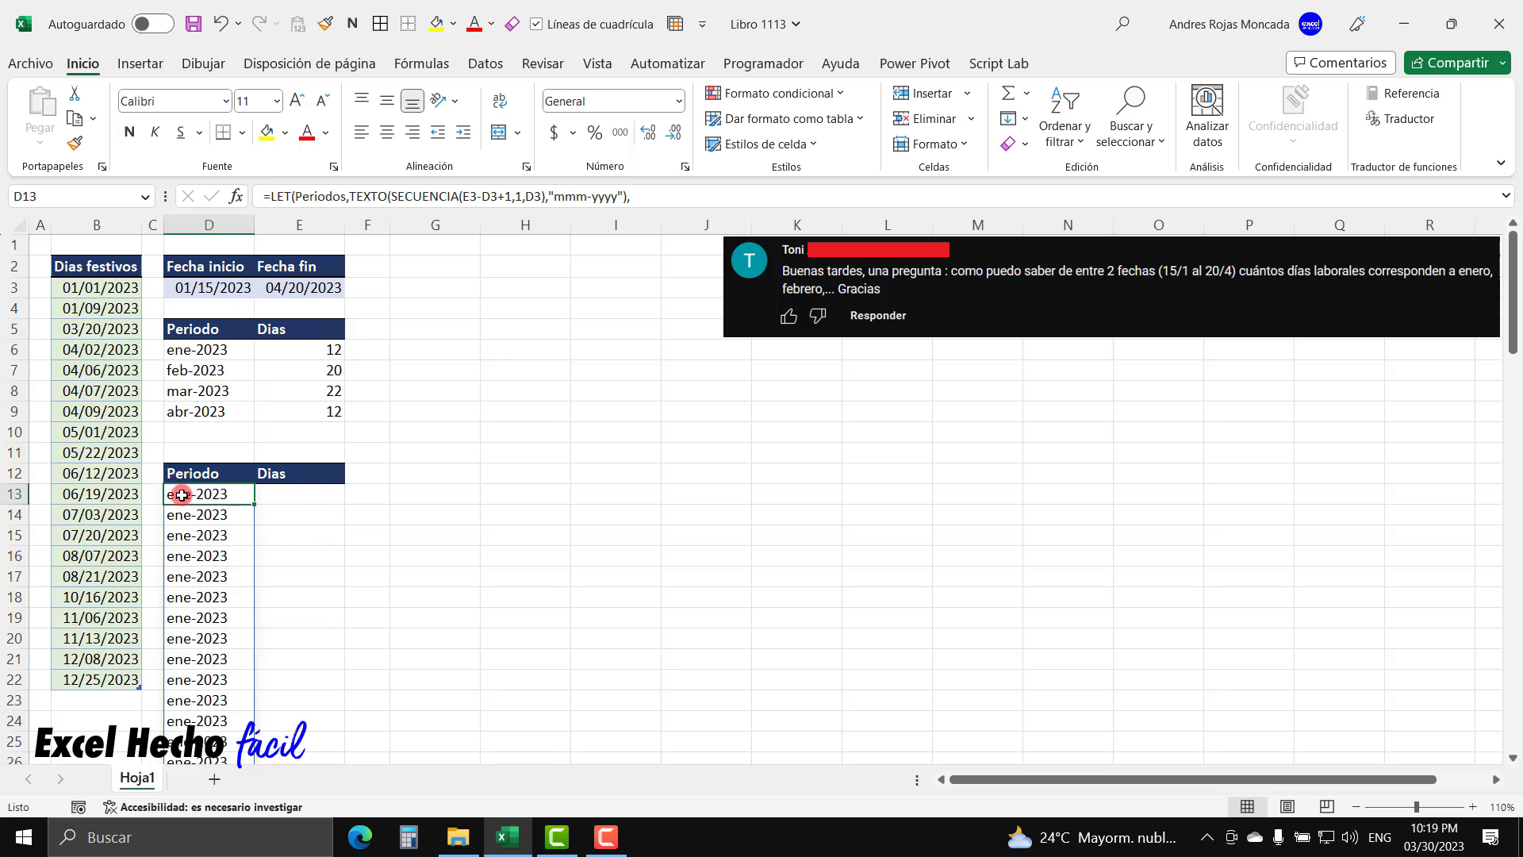
key("F2")
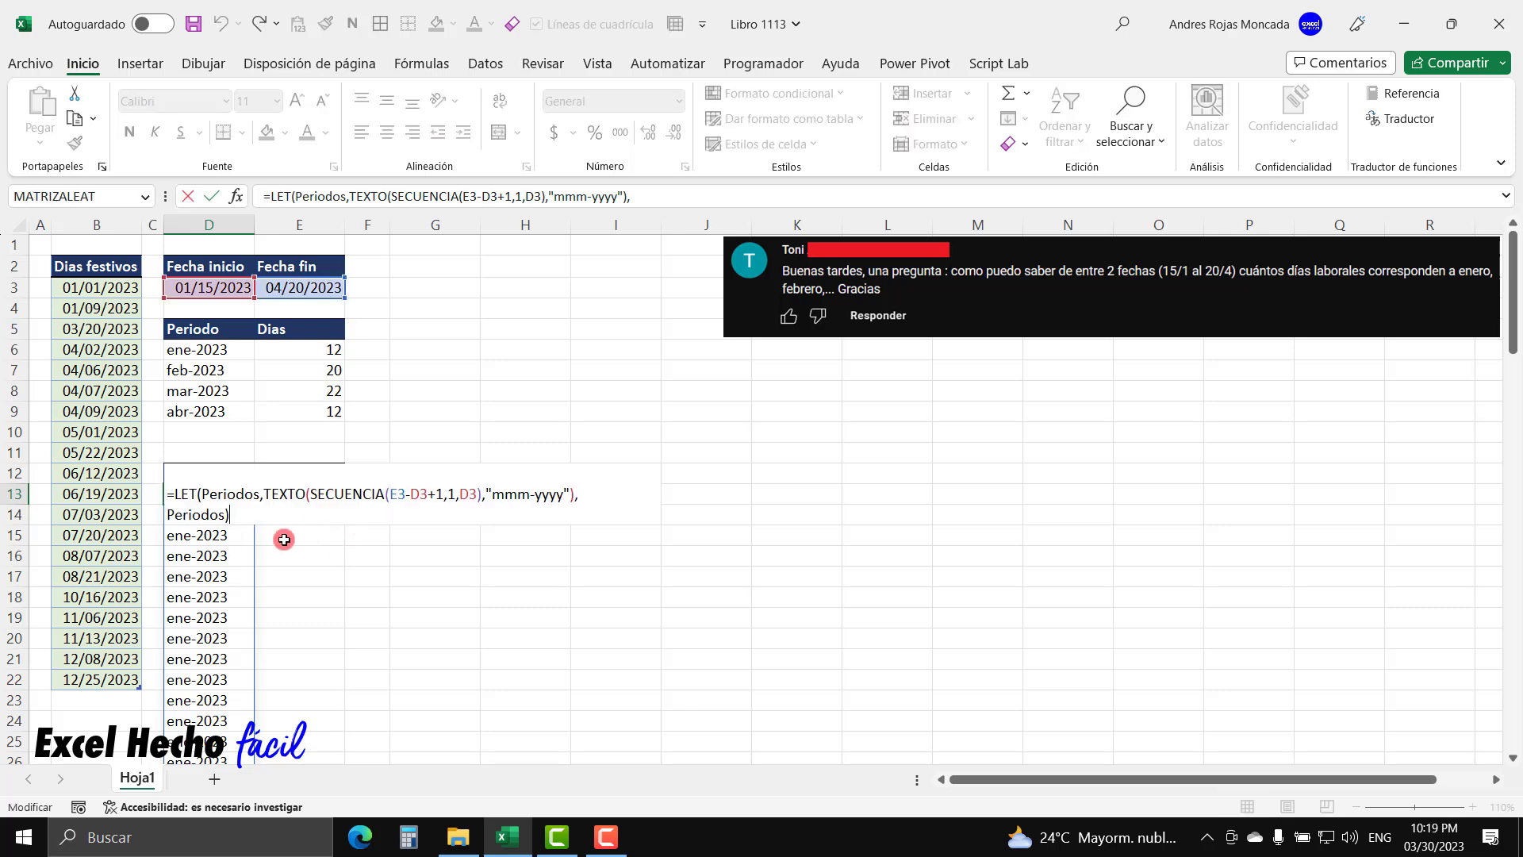
left_click(264, 496)
type("uni")
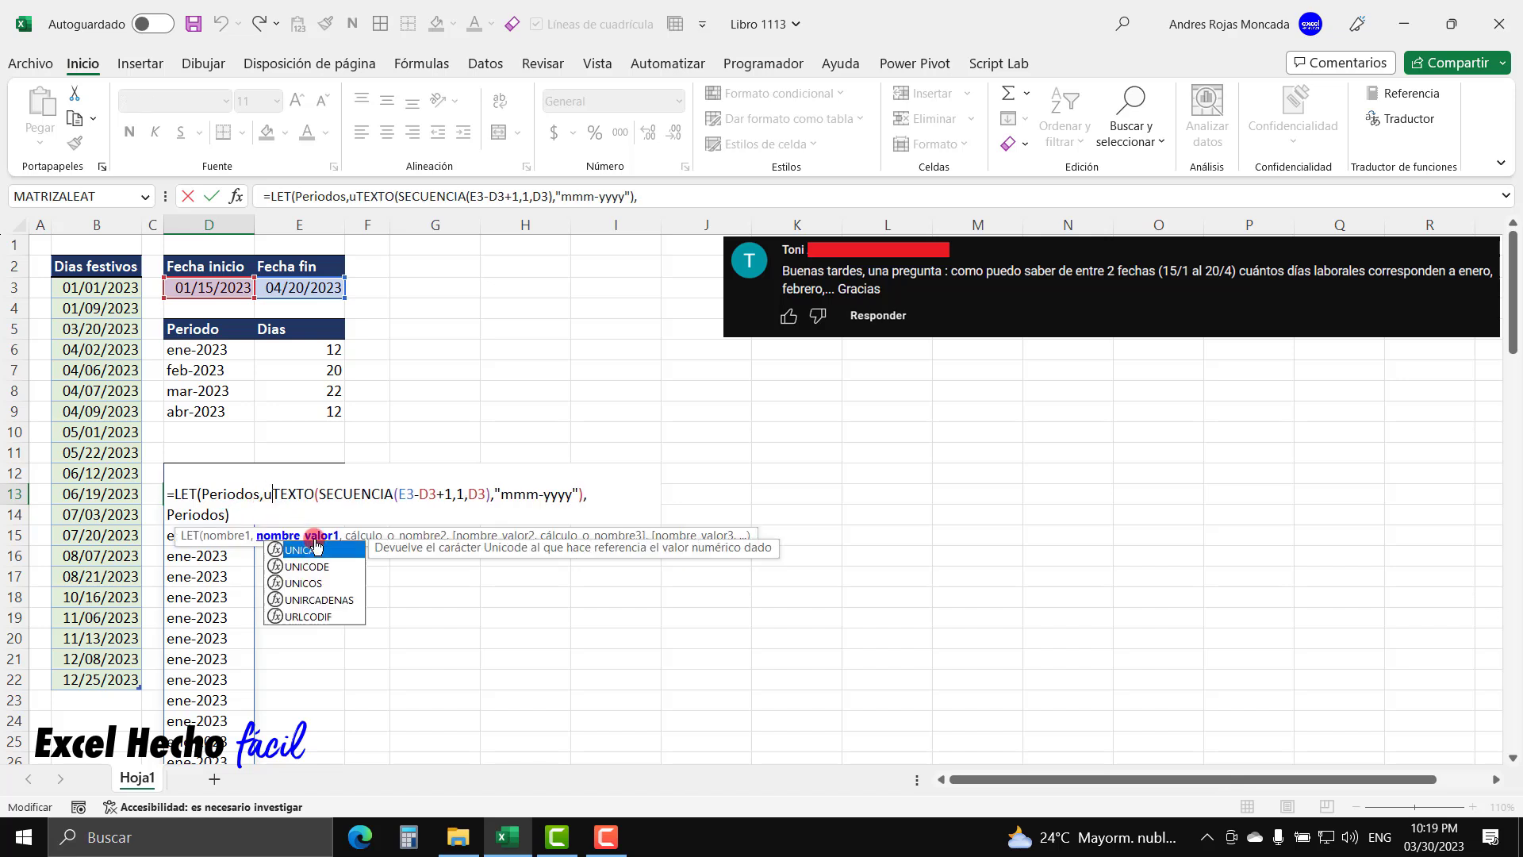
key("Down")
key("Tab")
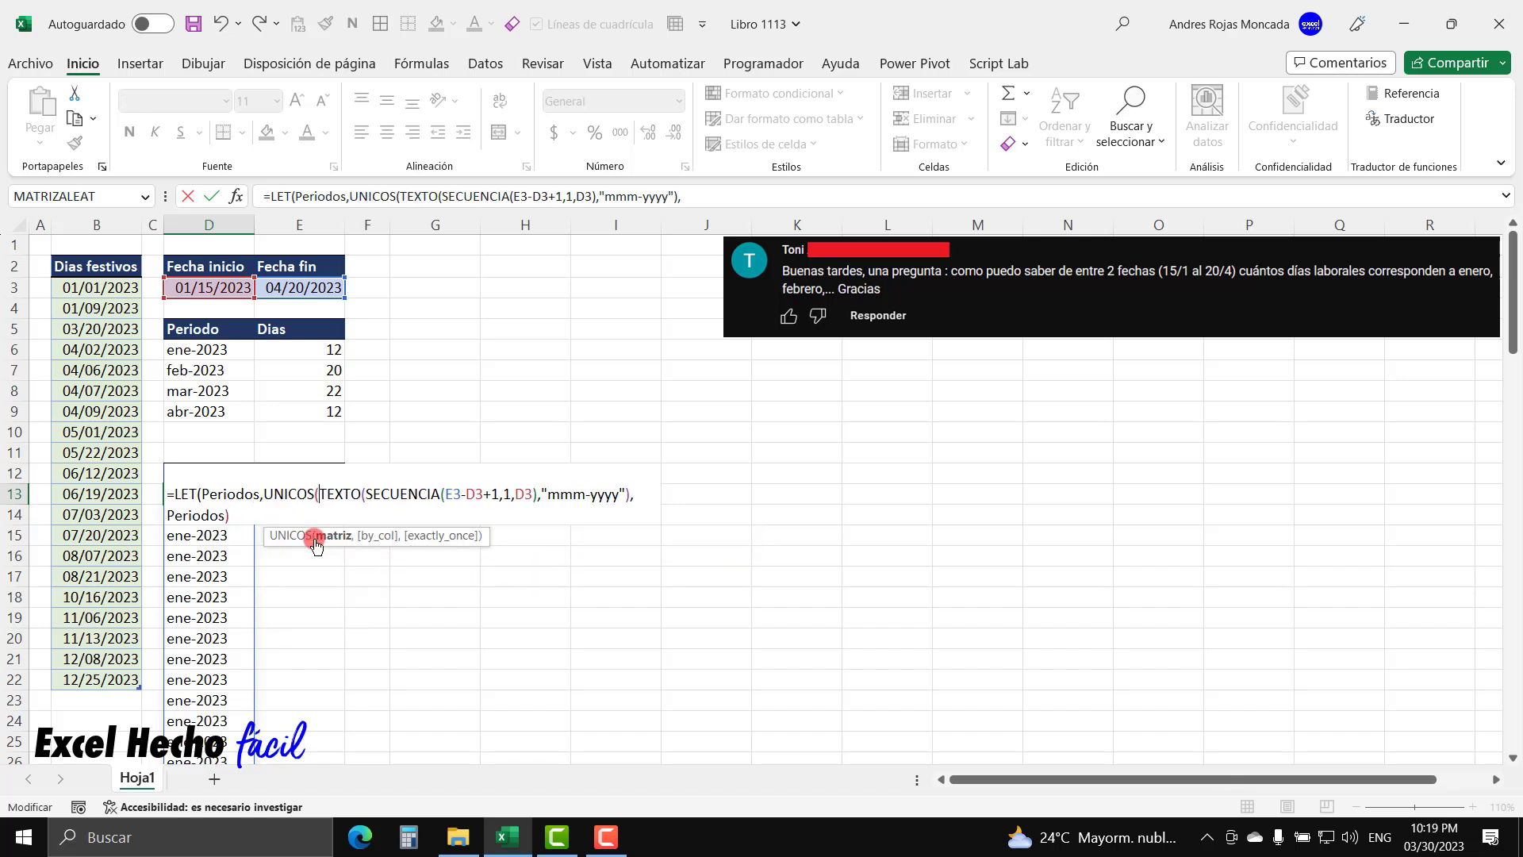
left_click(634, 494)
key("Left")
type(")")
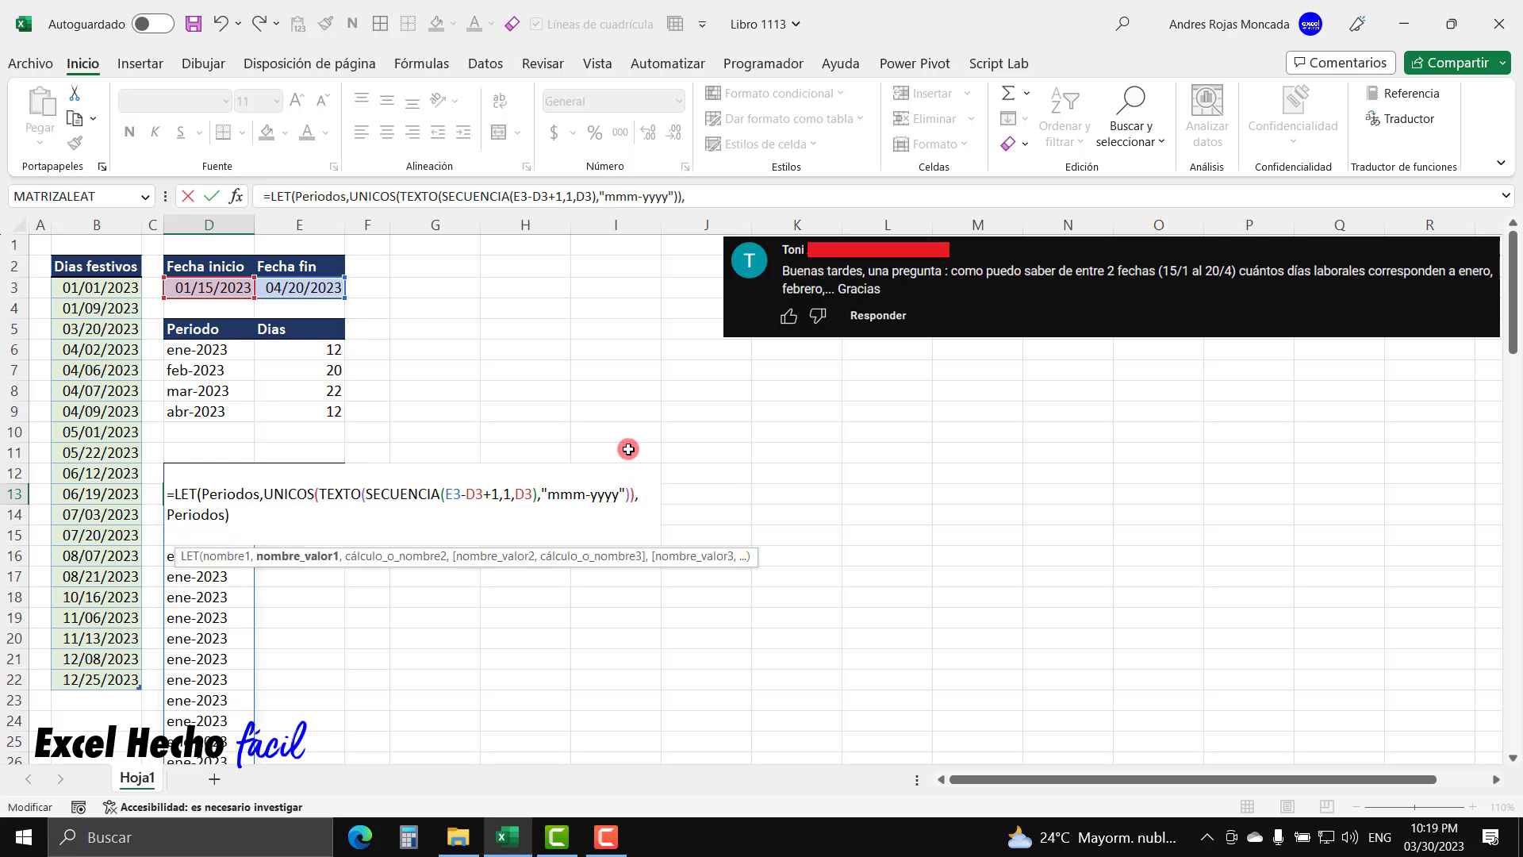
left_click(298, 512)
key("Return")
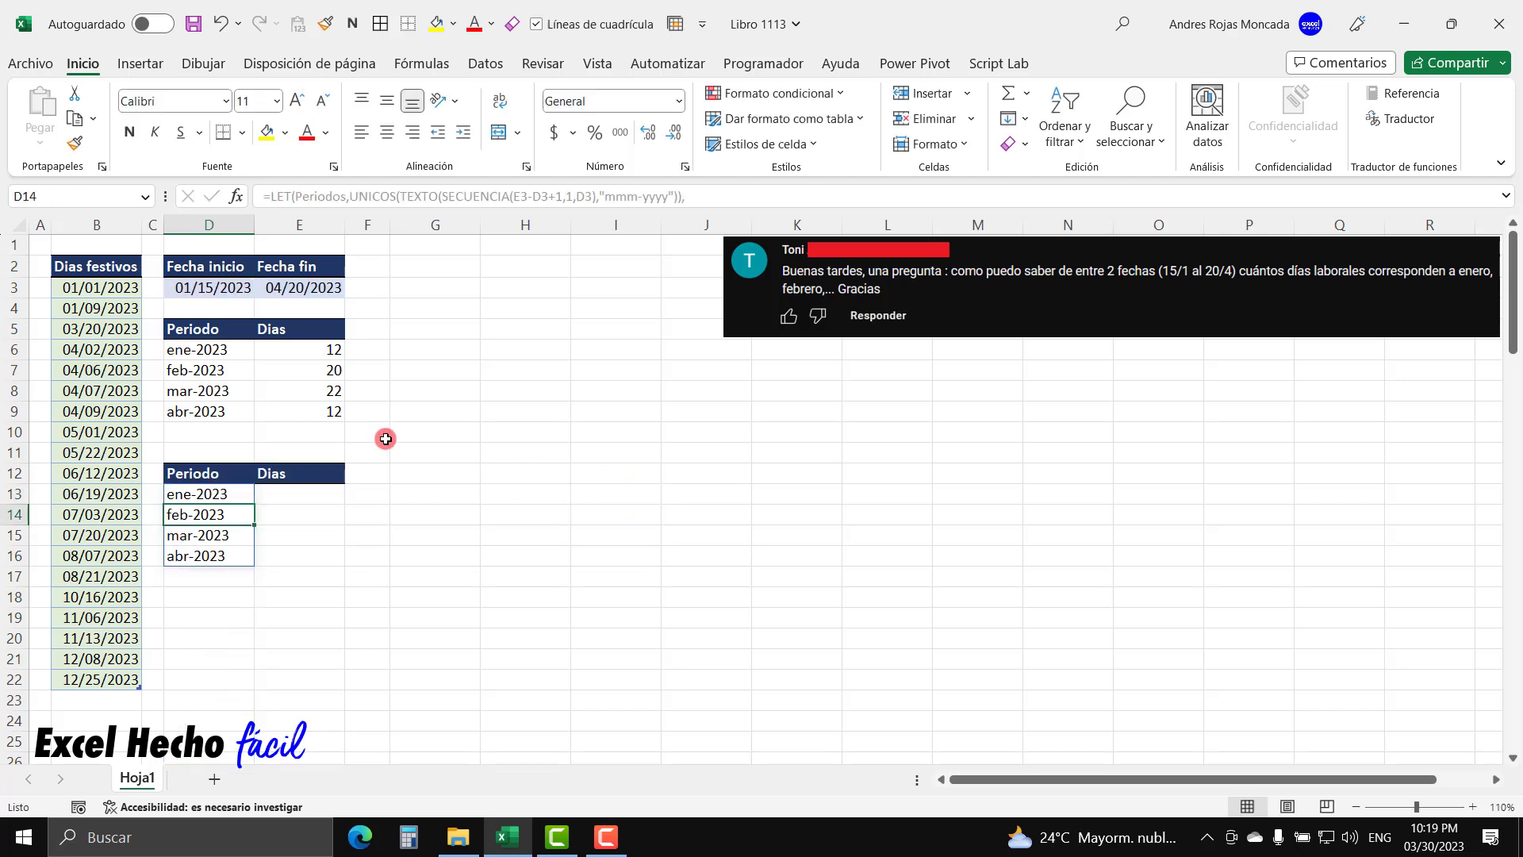
Add MAP(Periodos,LAMBDA( after the UNICOS month list in D13
left_click(226, 495)
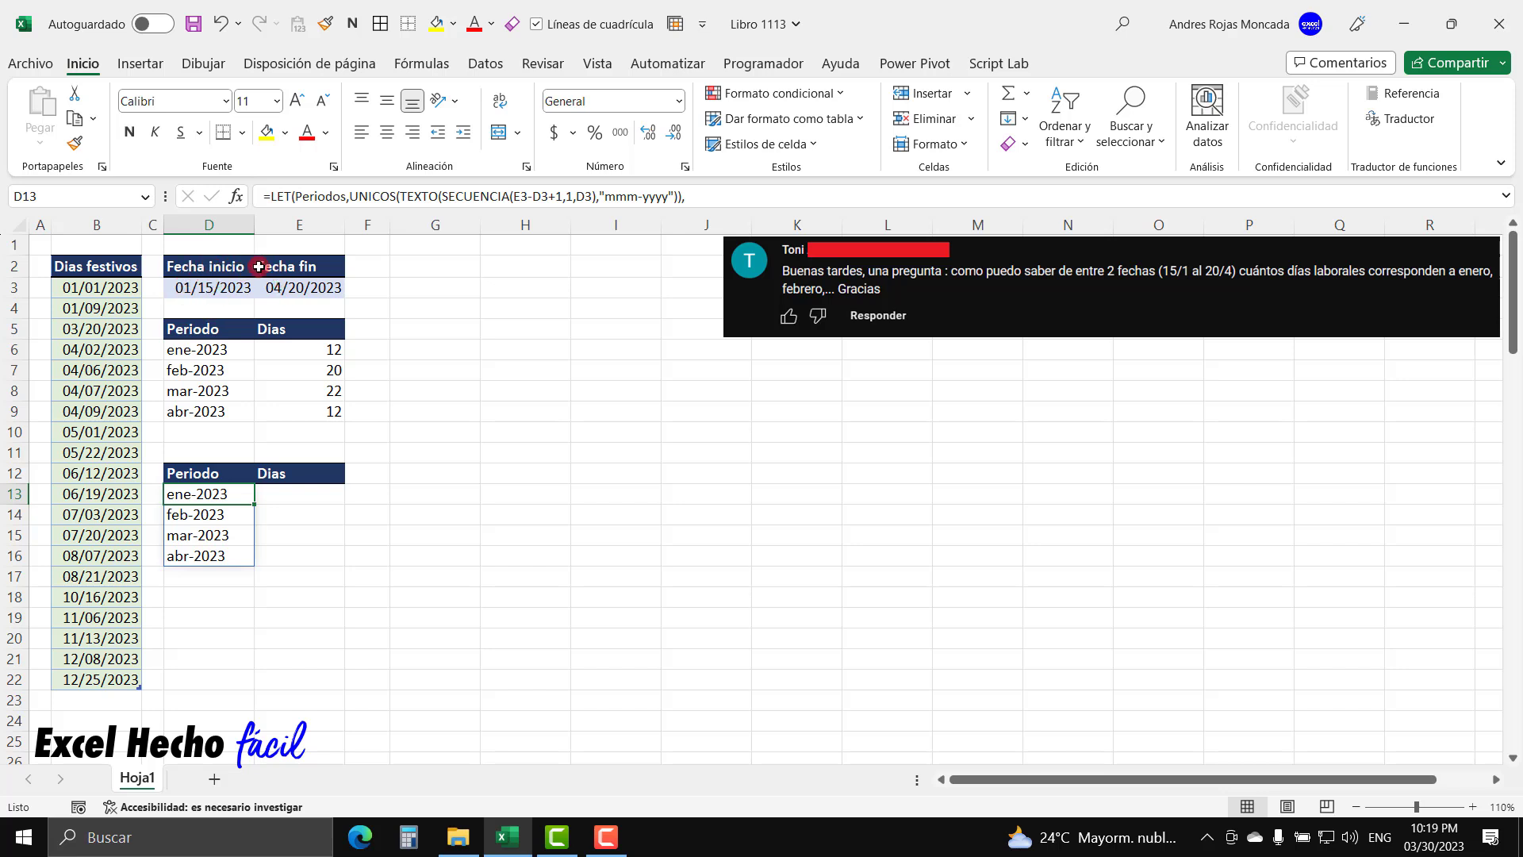
key("F2")
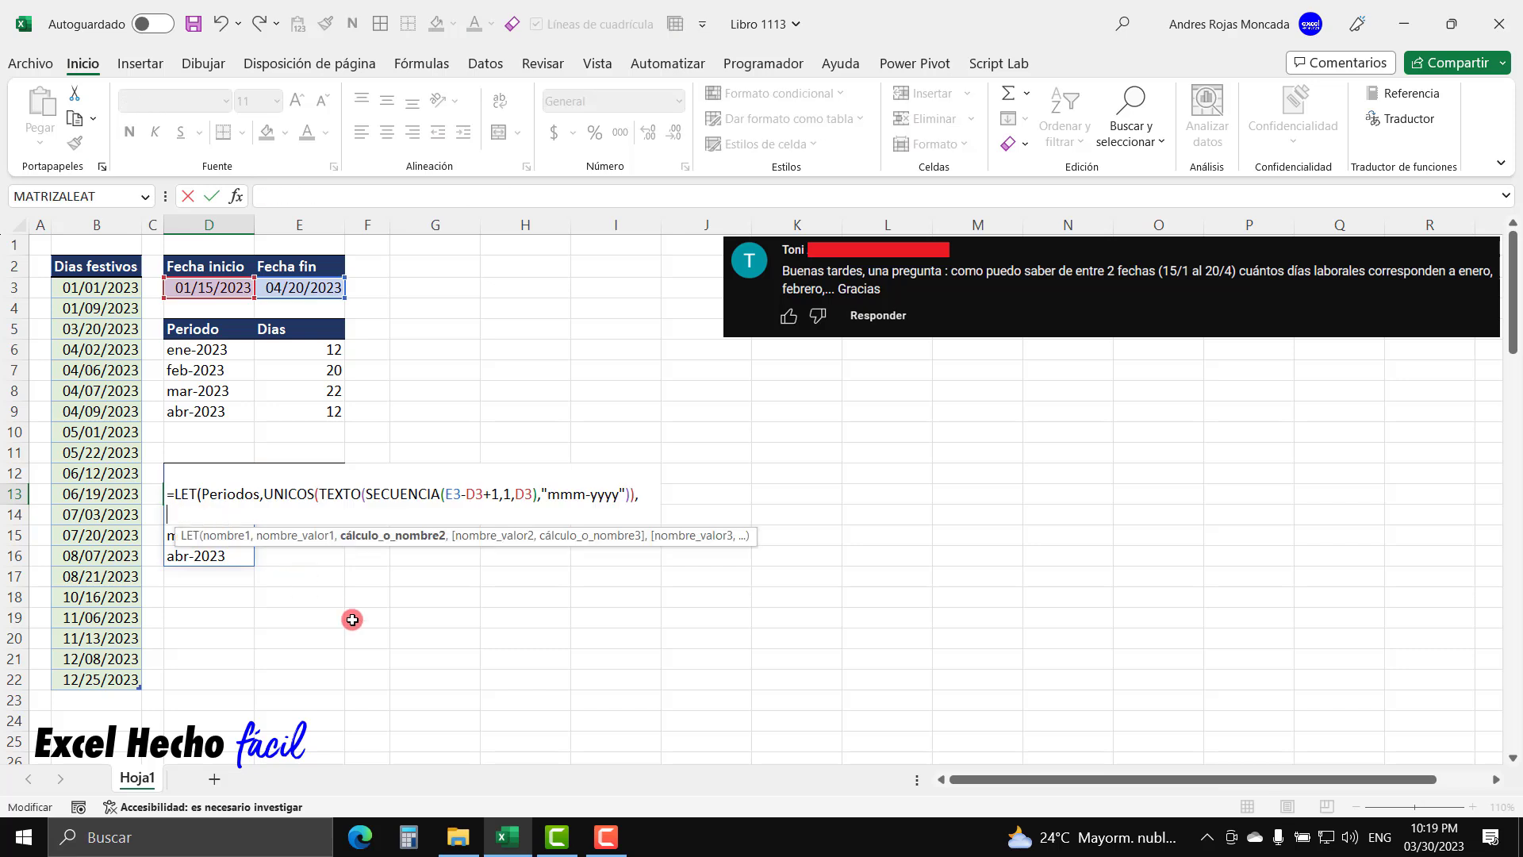
left_click_drag(502, 535, 763, 418)
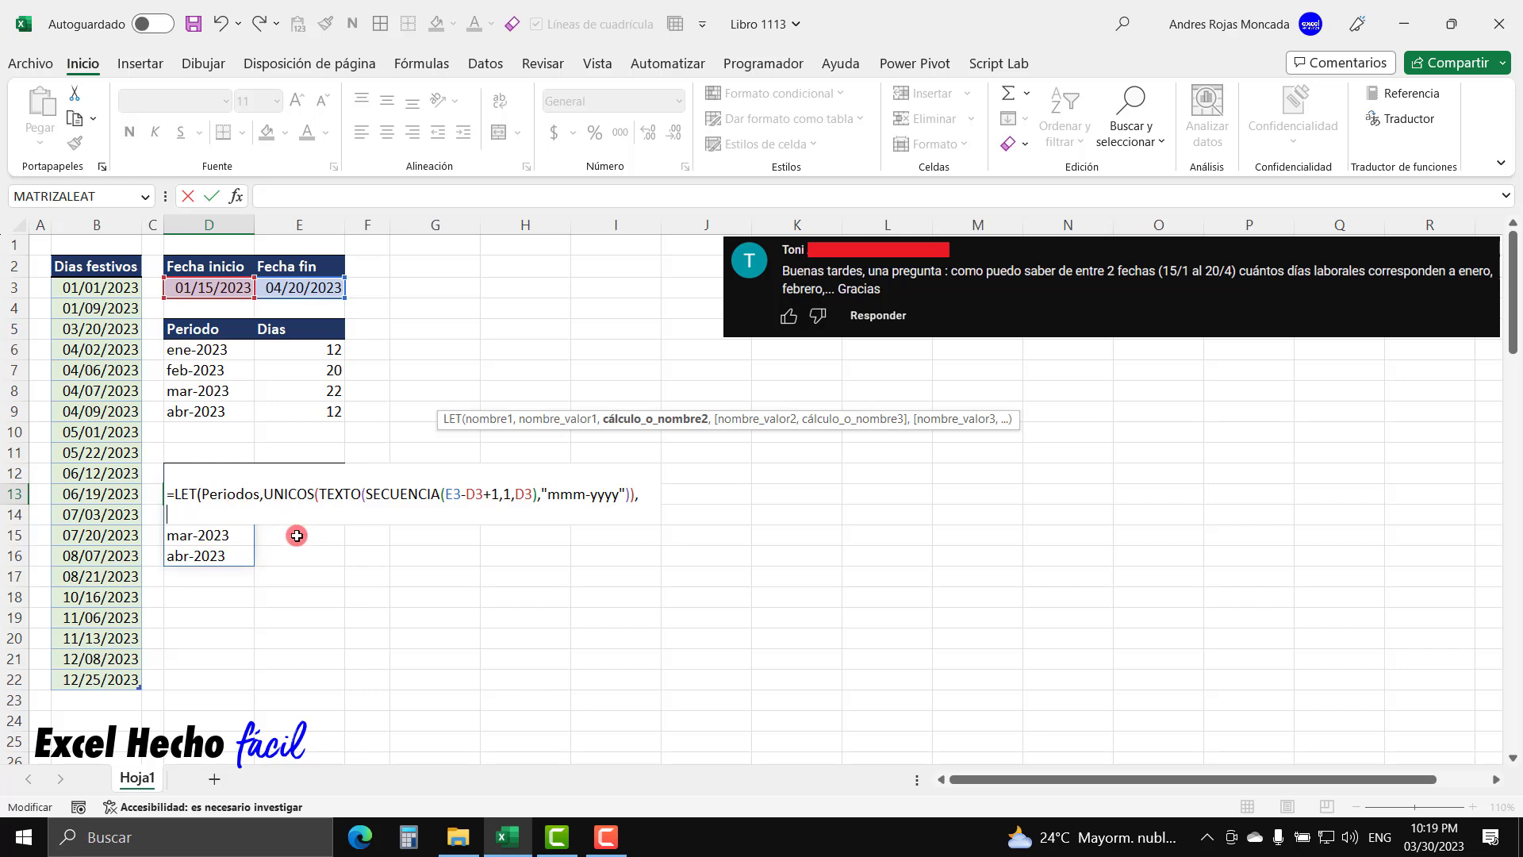
type("ma")
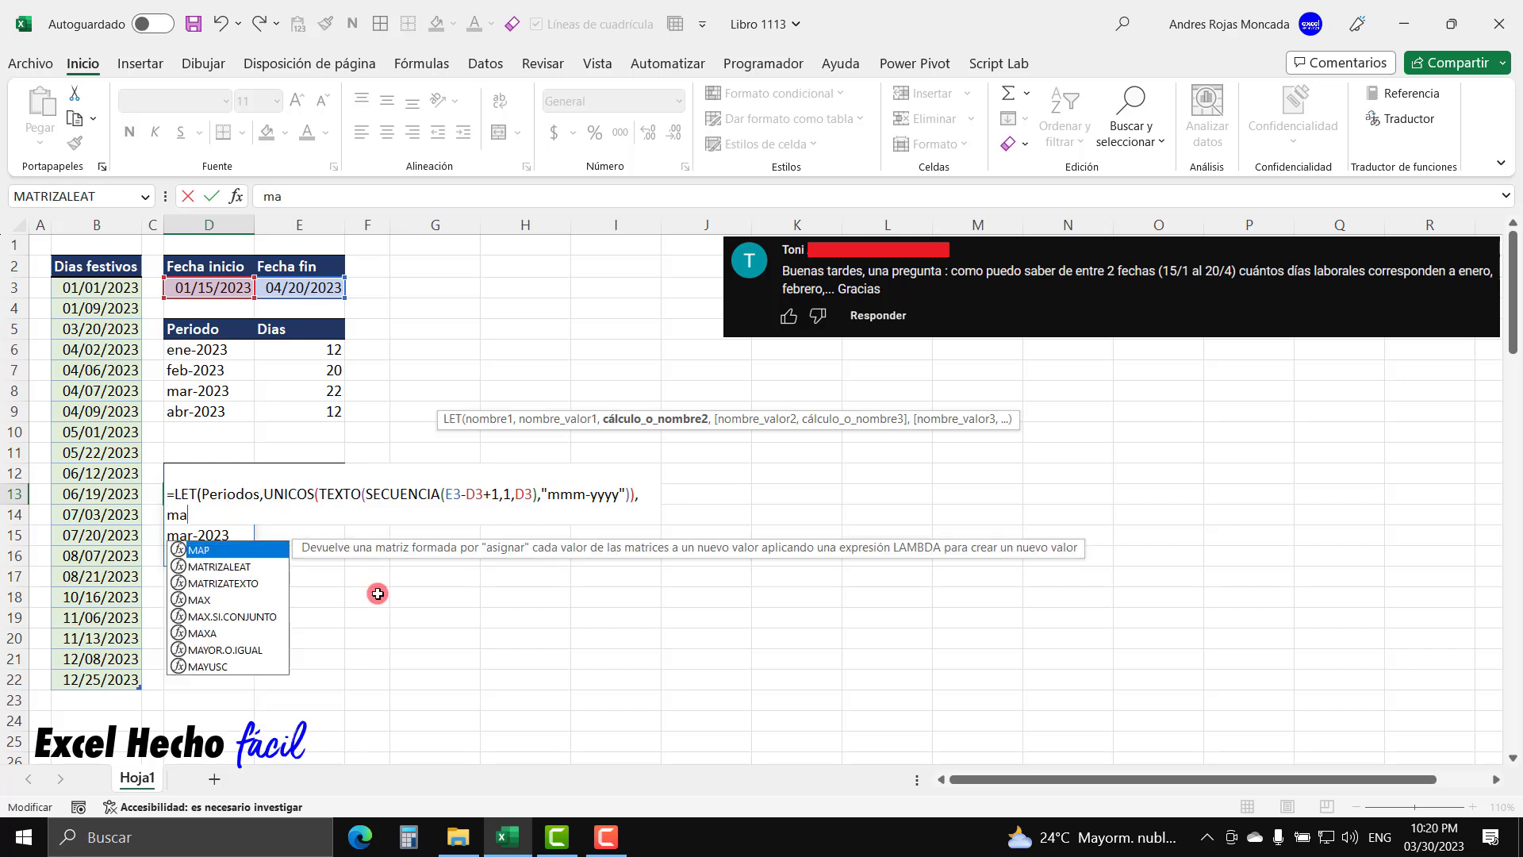
key("Tab")
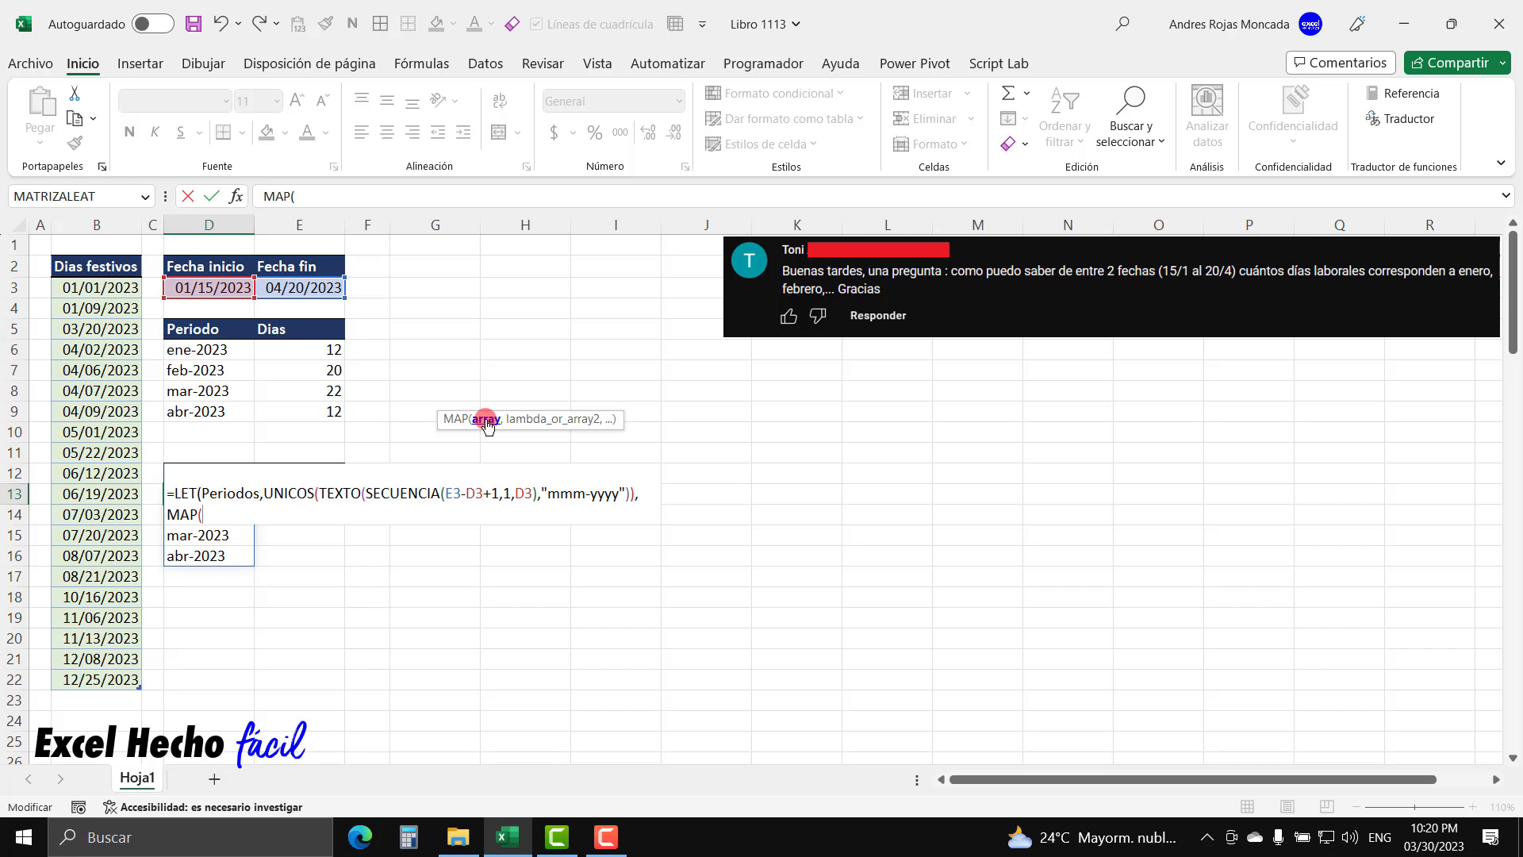
type("Per")
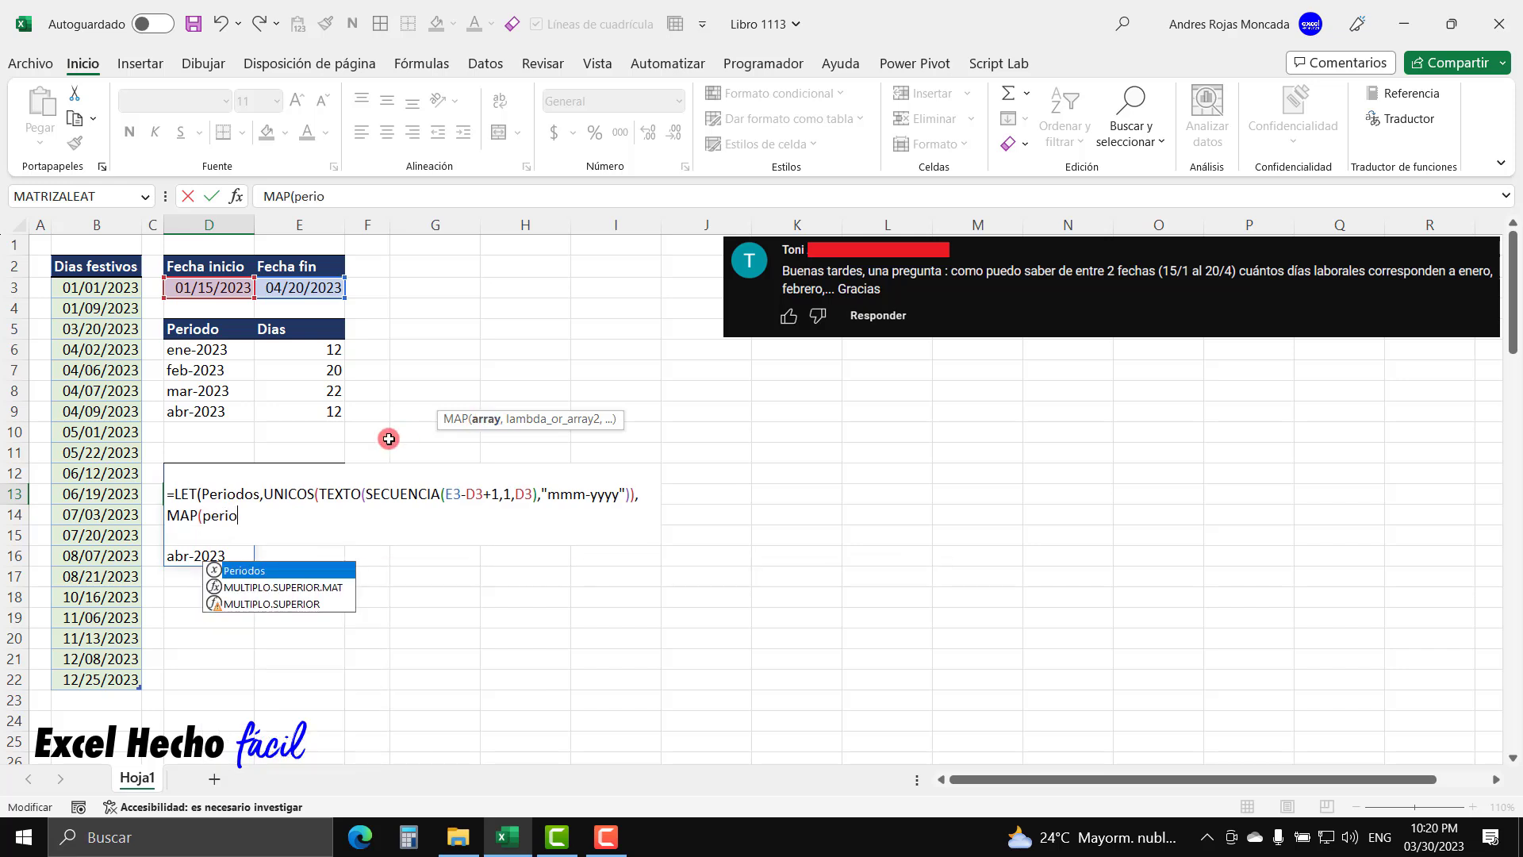
key("Tab")
type(",")
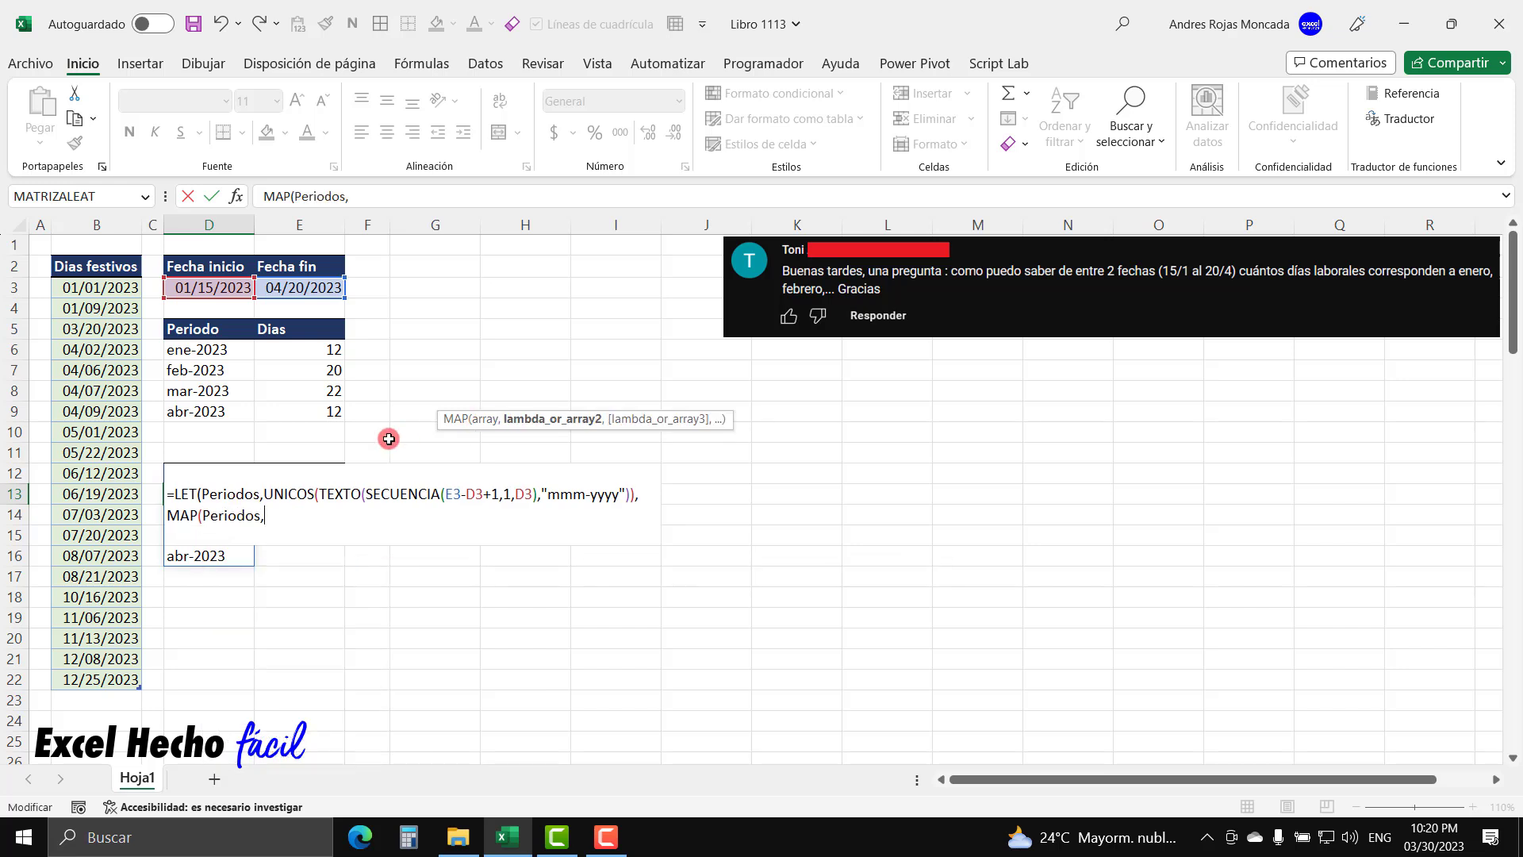
type("la")
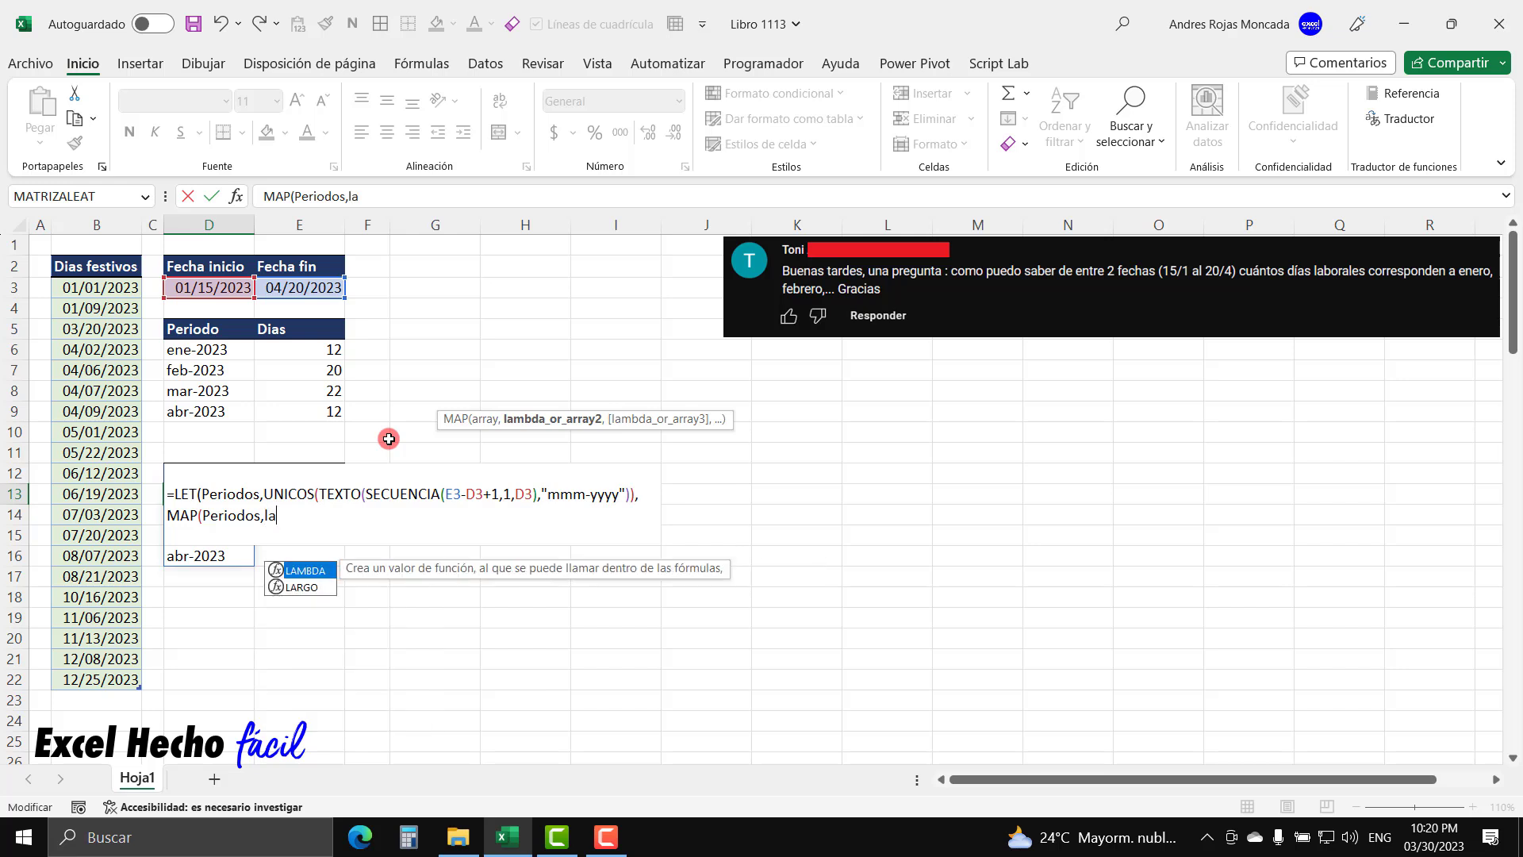
type("m")
key("Tab")
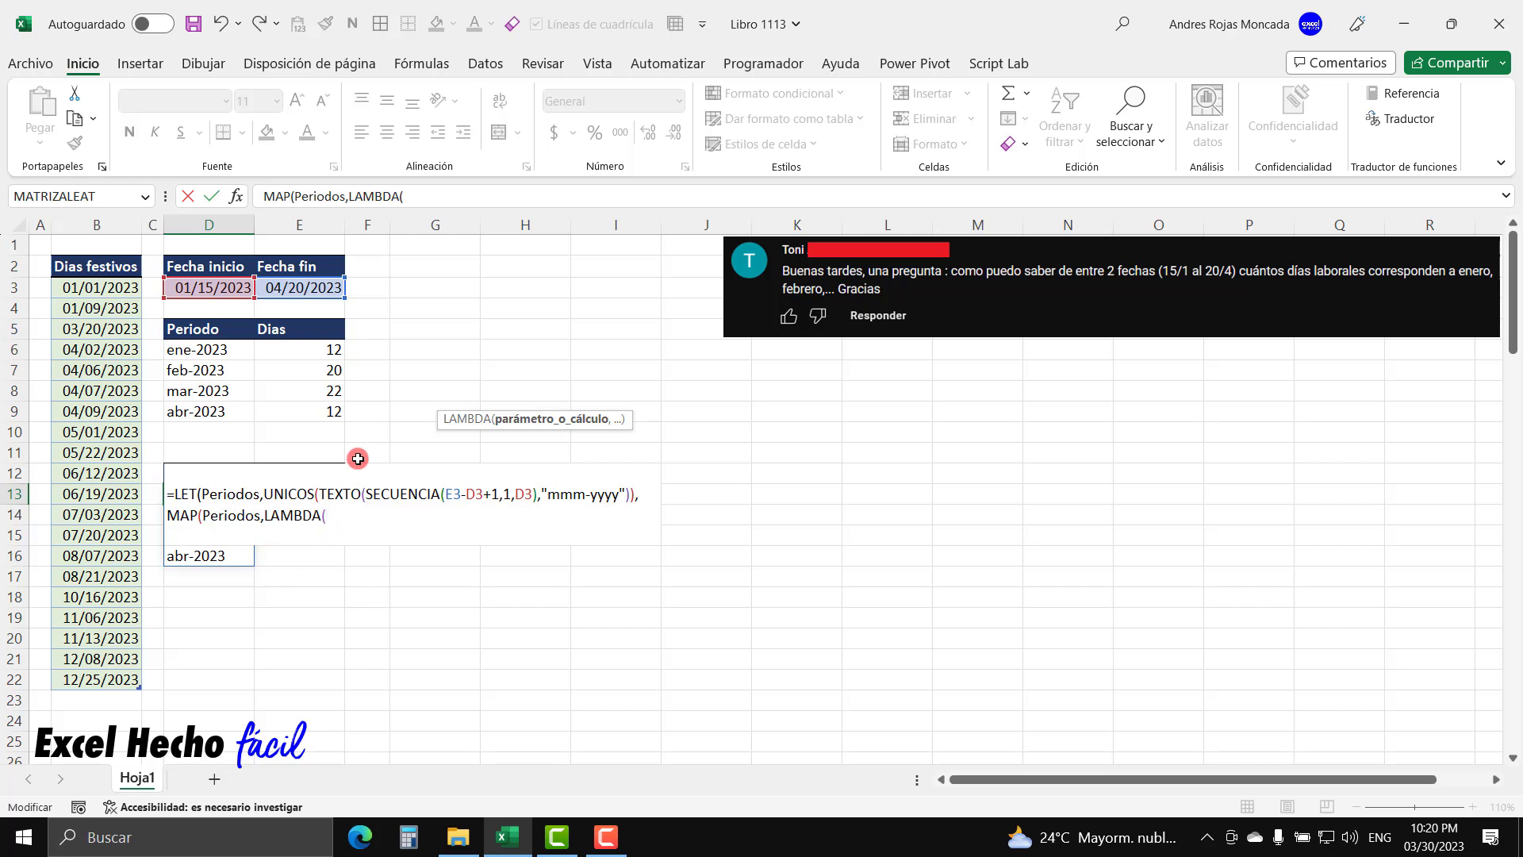
Name the LAMBDA parameter Periodo, contrasting it with Periodos, and add a comma
type("P")
type("er")
type("iodo")
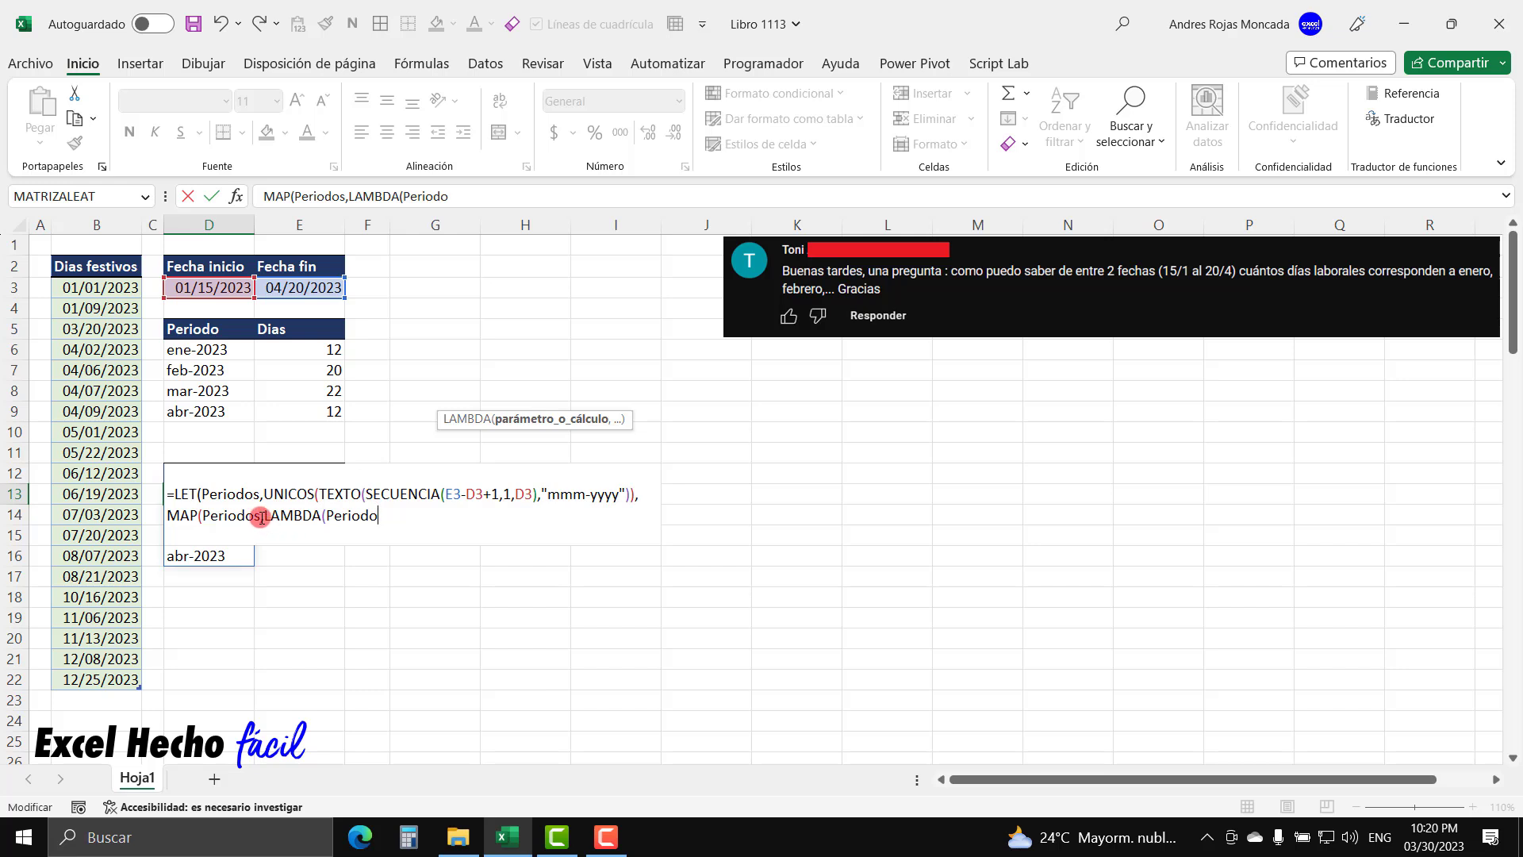
left_click_drag(261, 517, 199, 517)
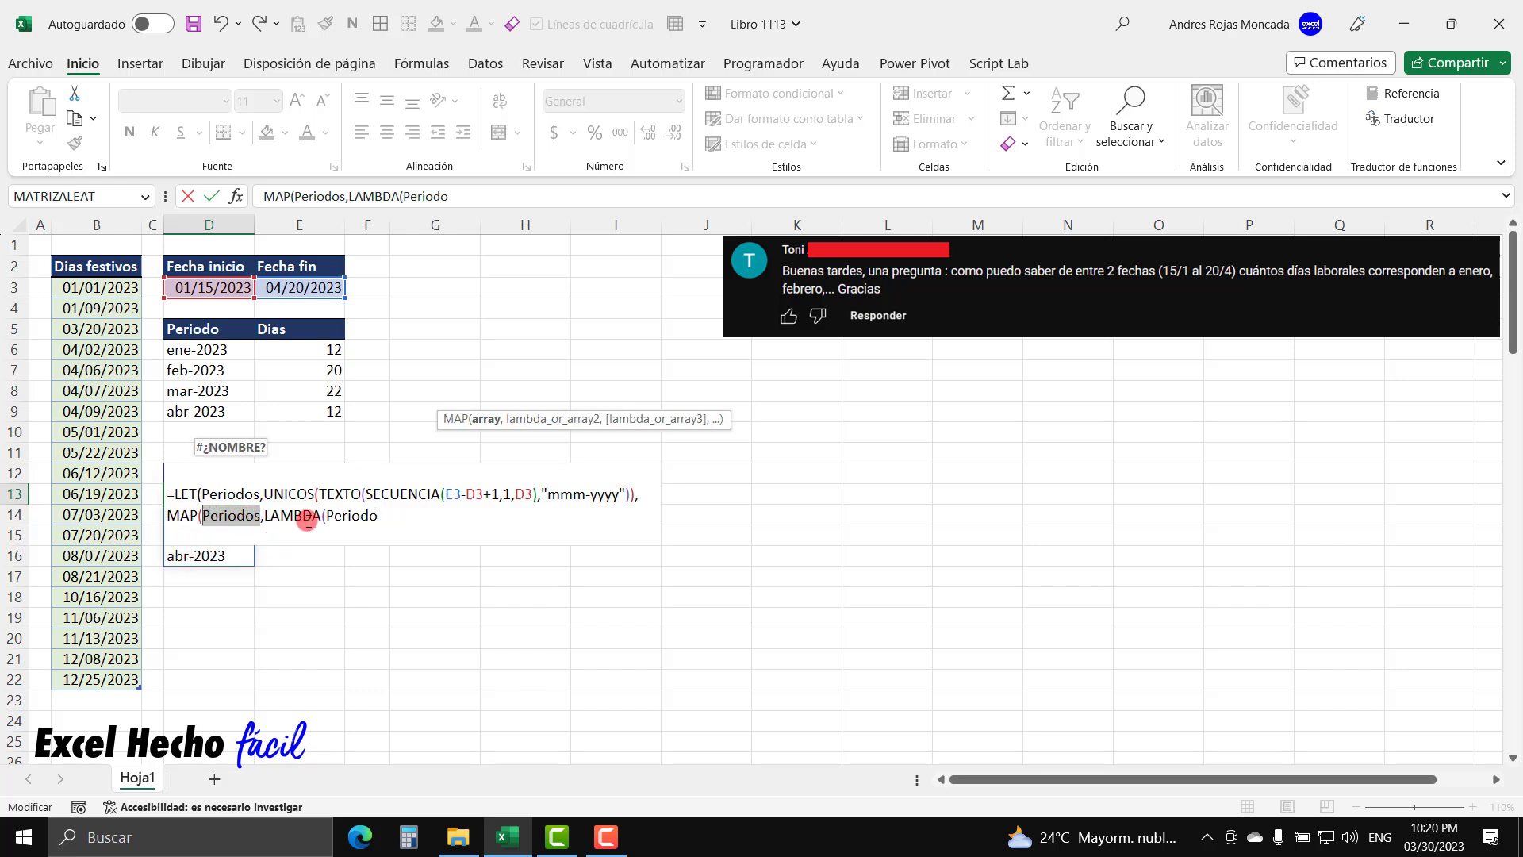
left_click_drag(327, 516, 393, 516)
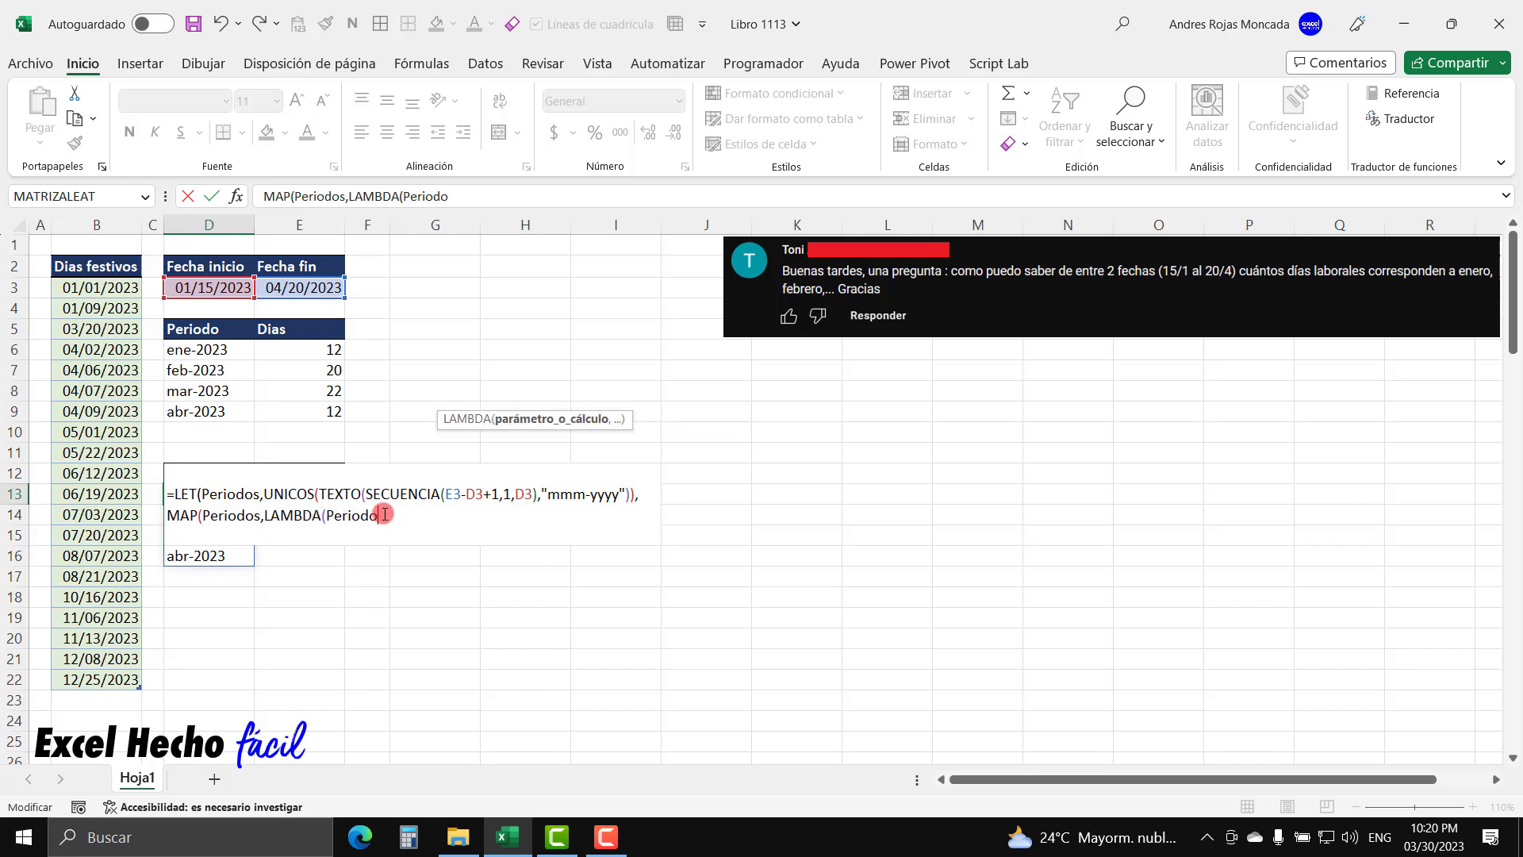
left_click(384, 516)
type(",")
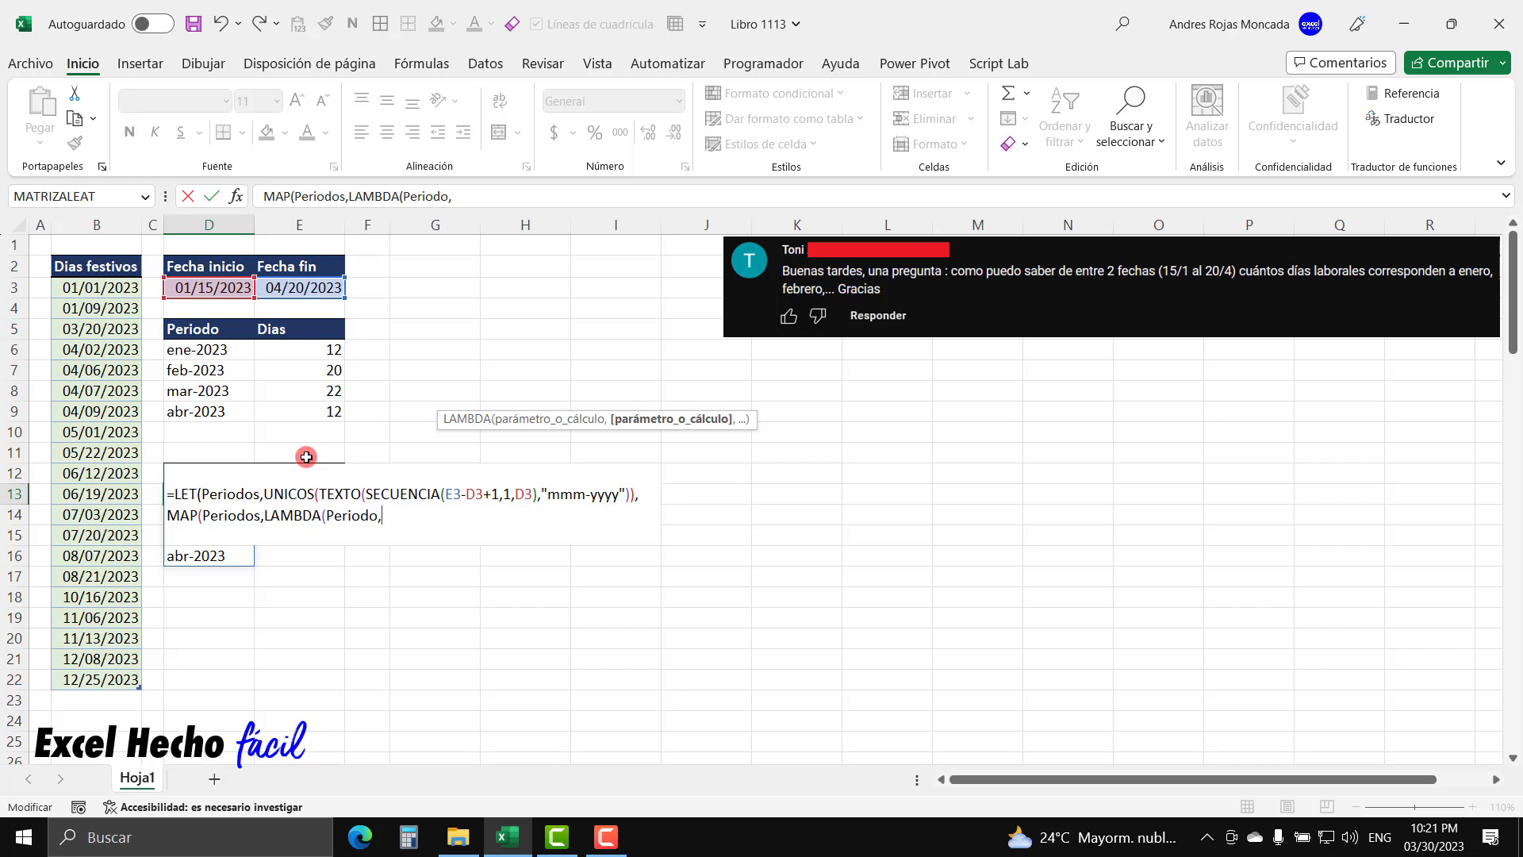
Begin the LAMBDA calculation with DIAS.LAB.INTL(MAX(
type("d")
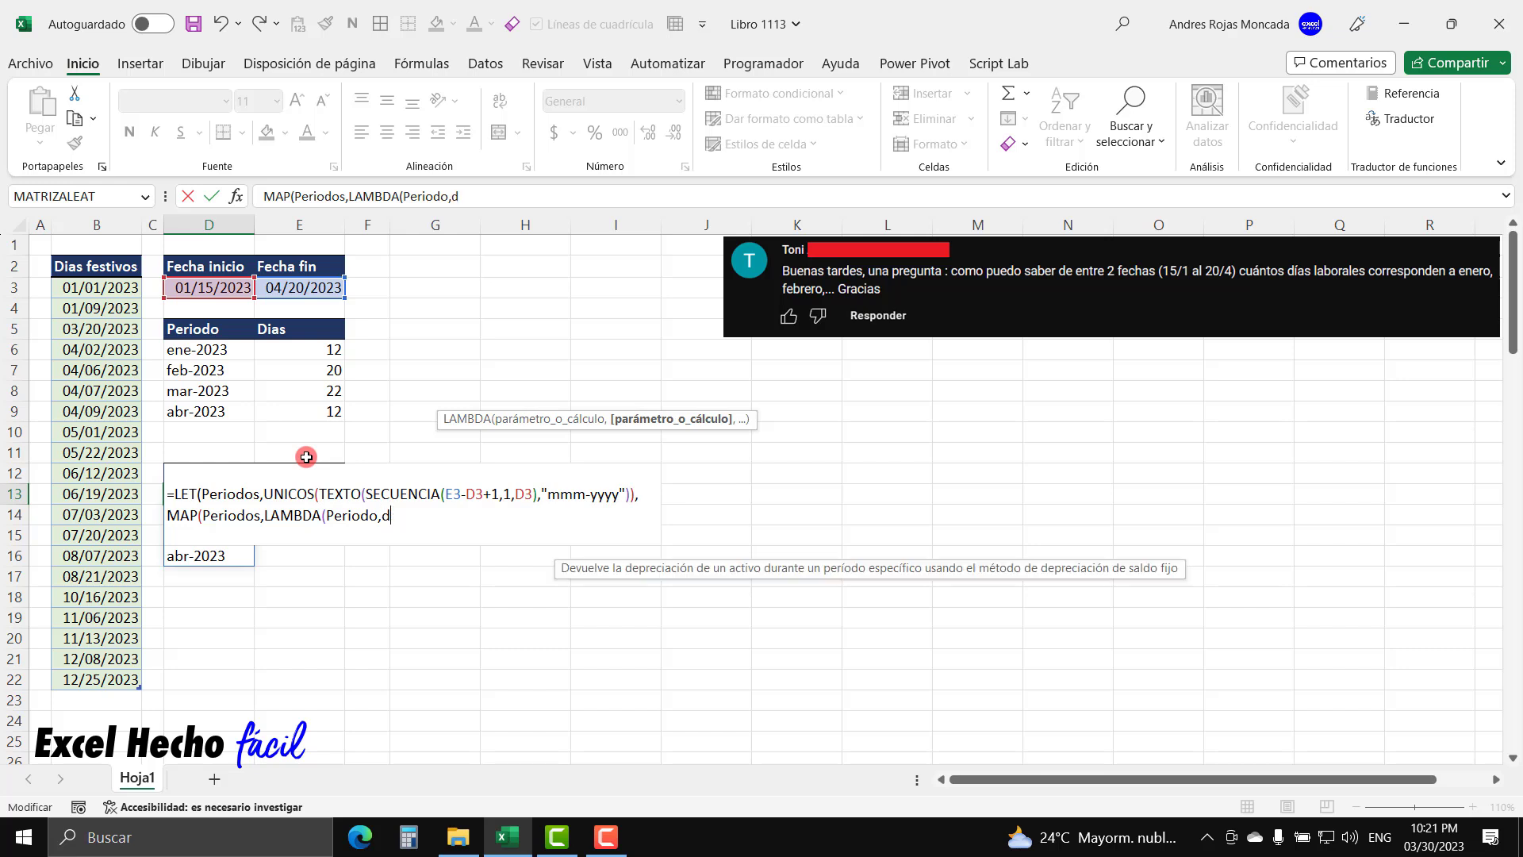
type("ias.")
key("Down")
key("Tab")
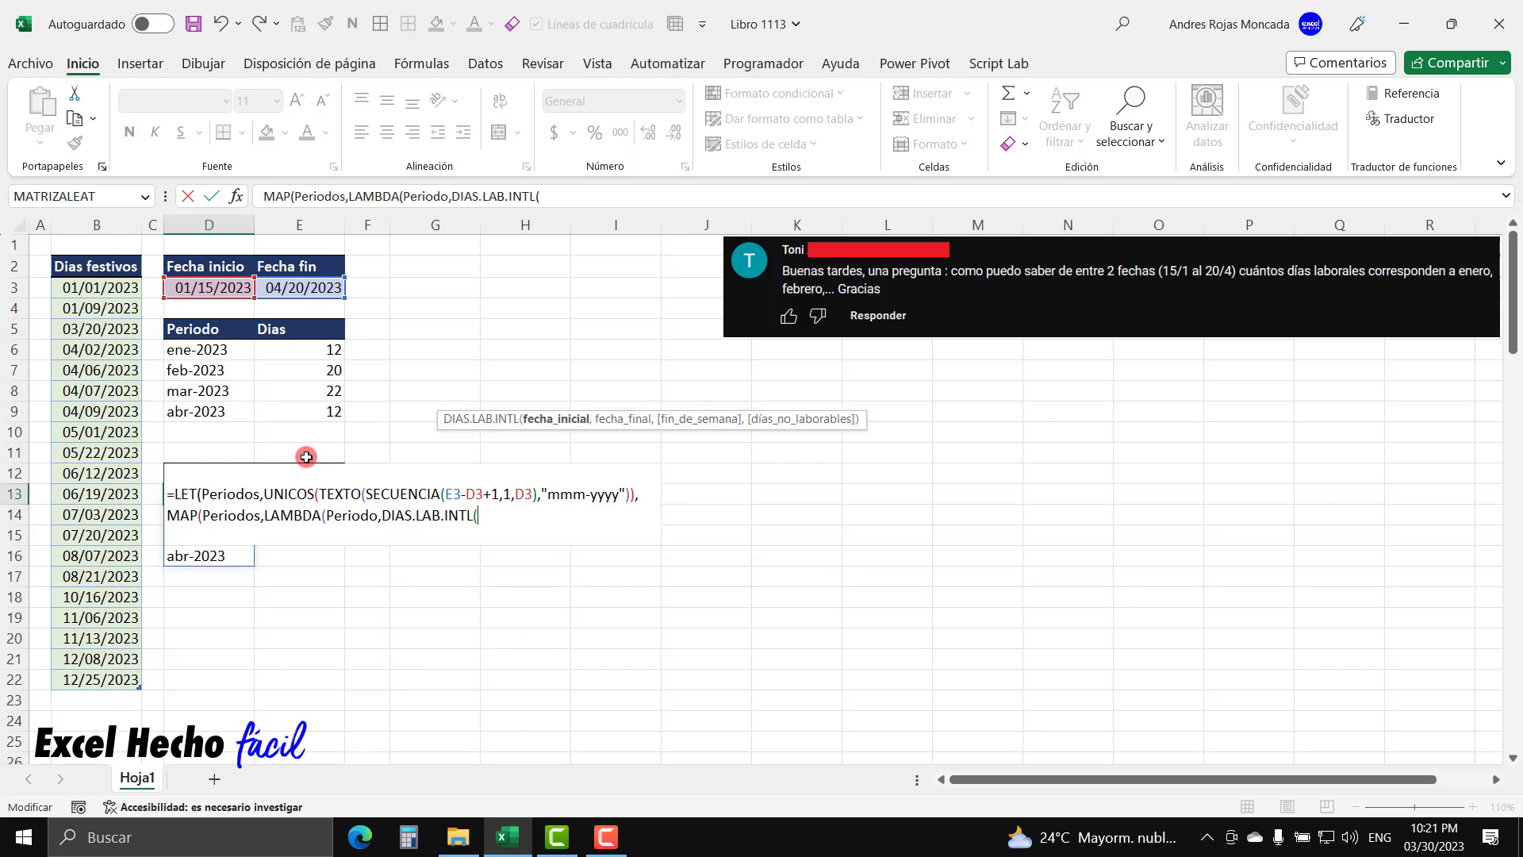
key("BackSpace")
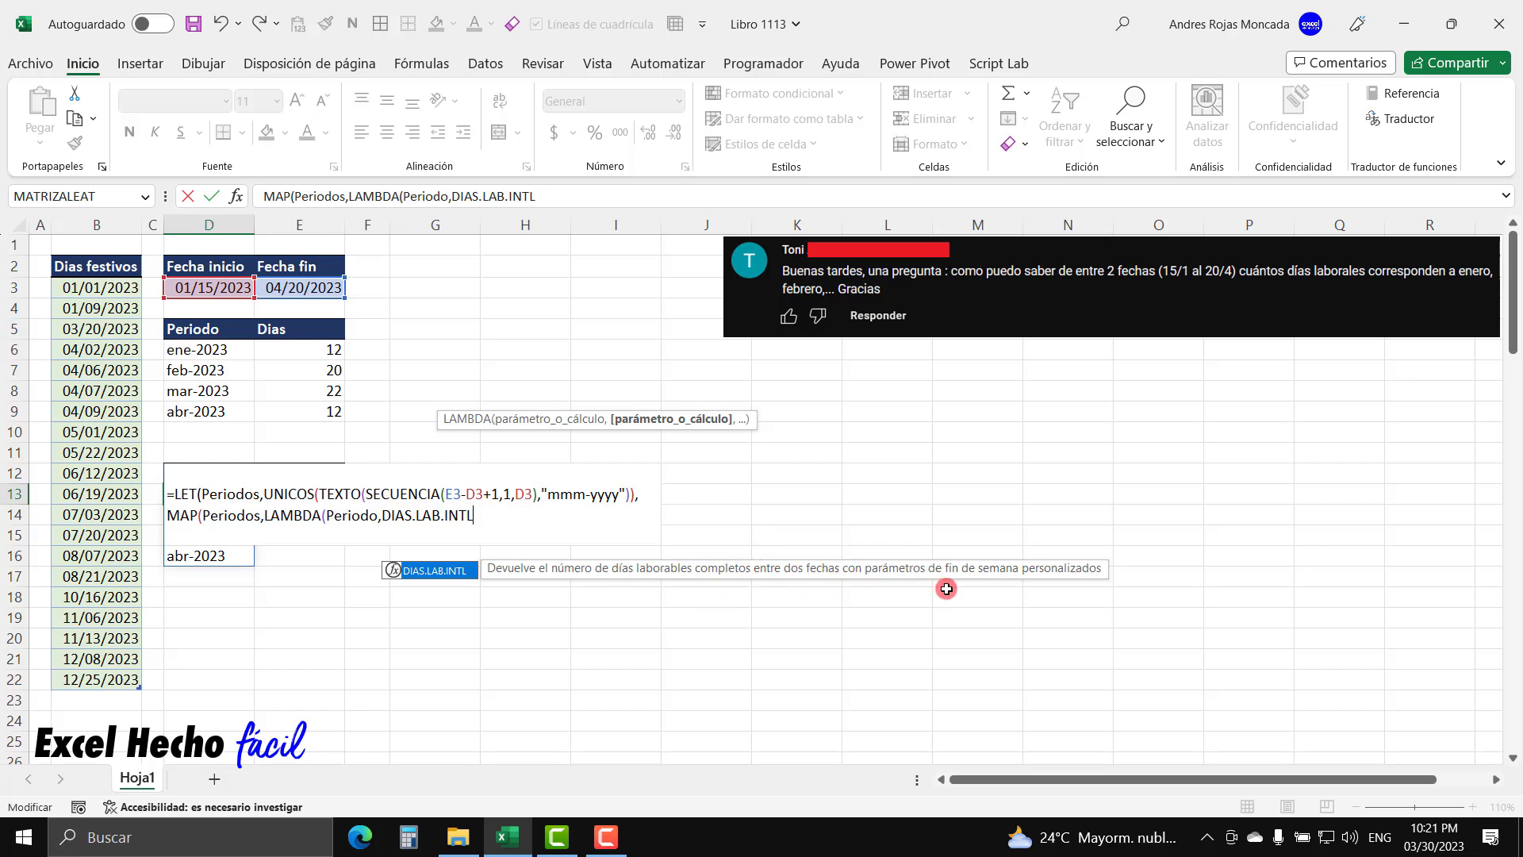
type("(")
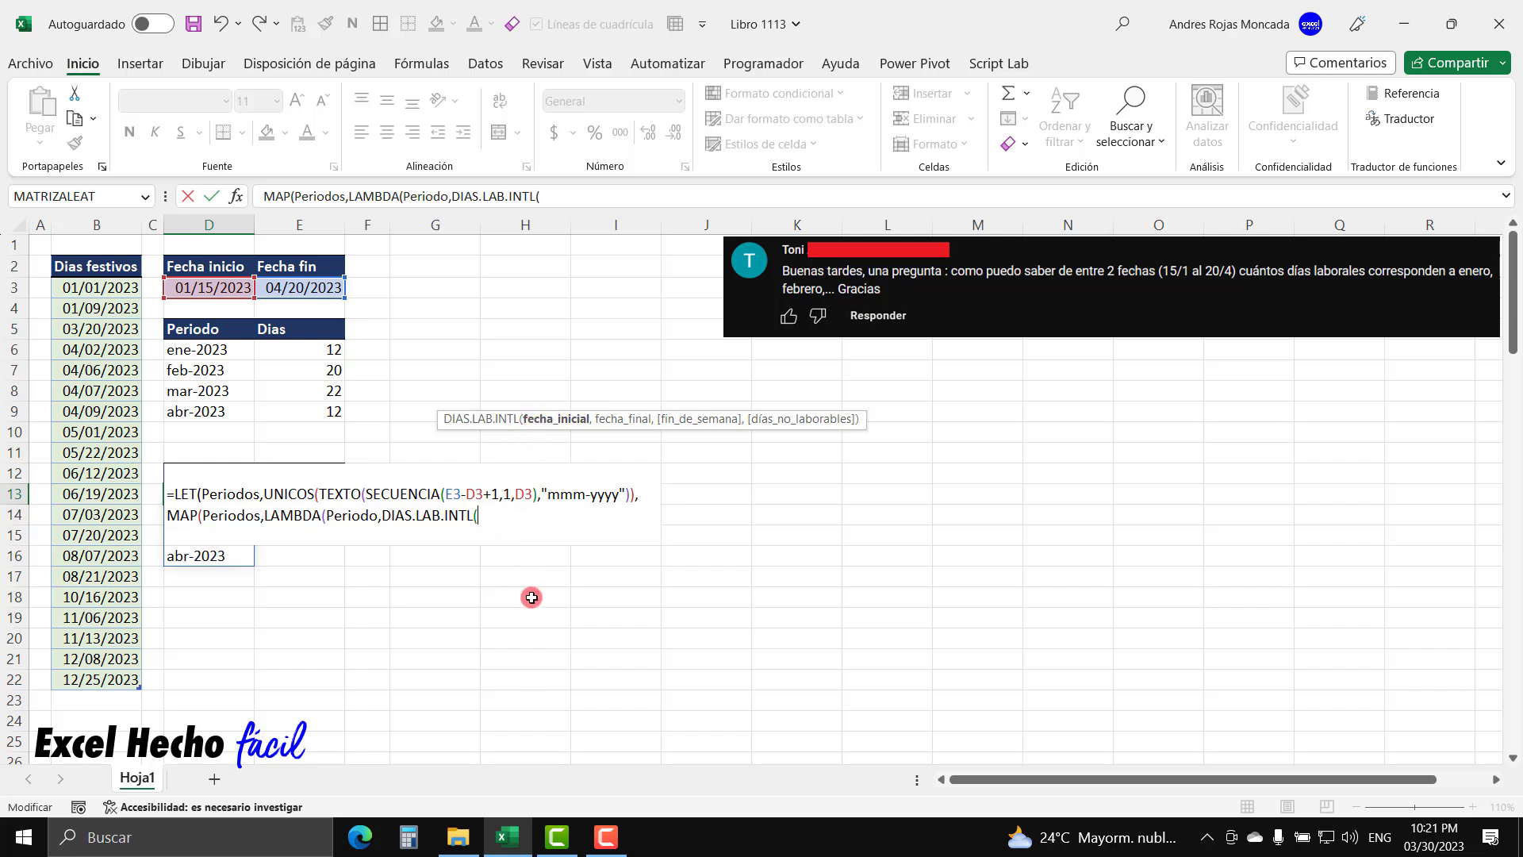
type("max")
key("Tab")
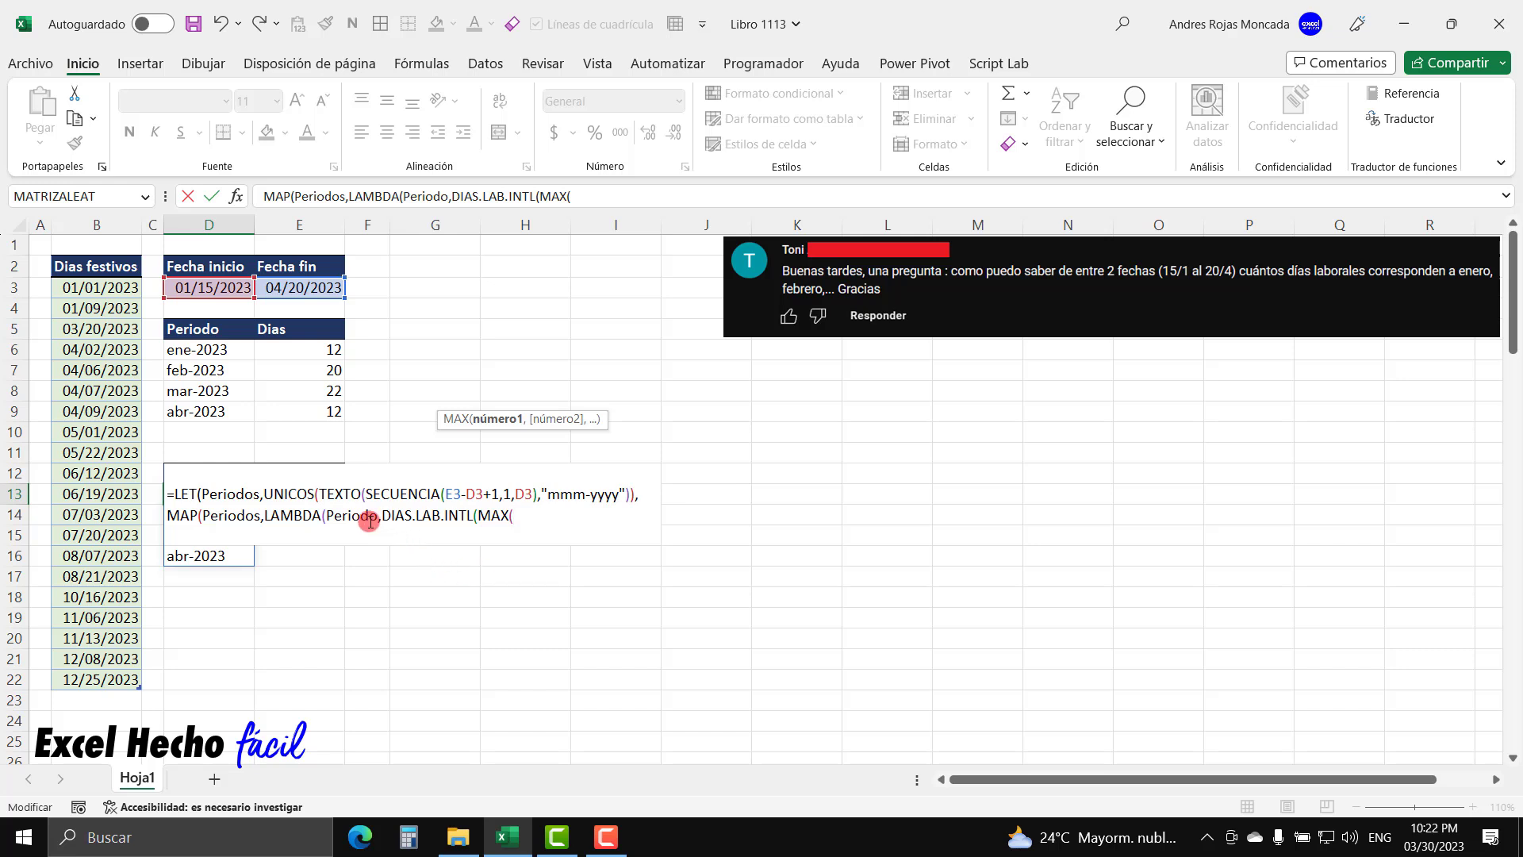
Add Periodo inside MAX, rejoin the formula onto one line and store it in D13
type("P")
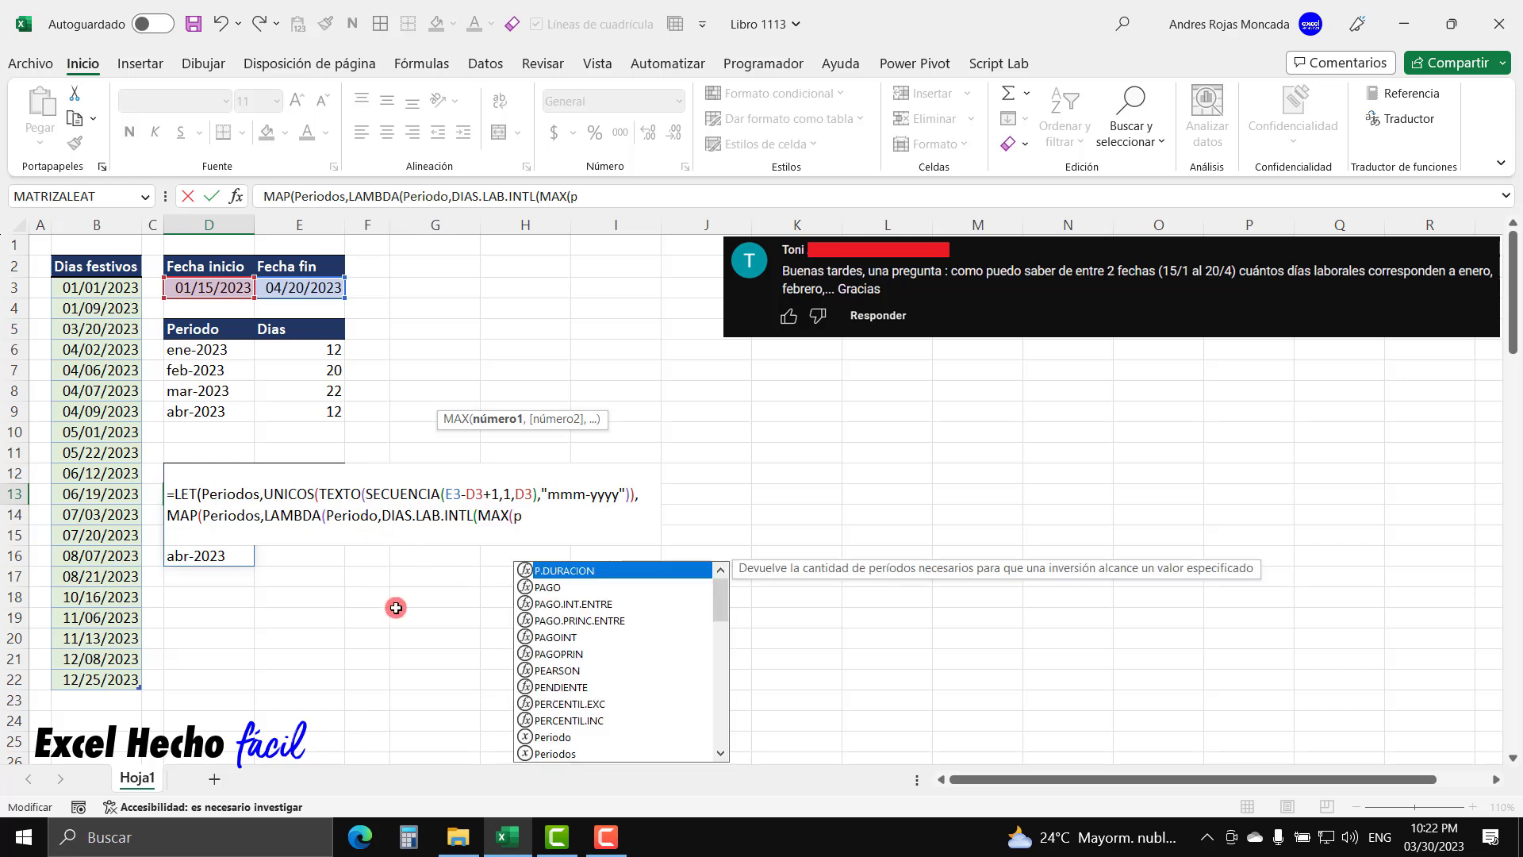
type("eriodo")
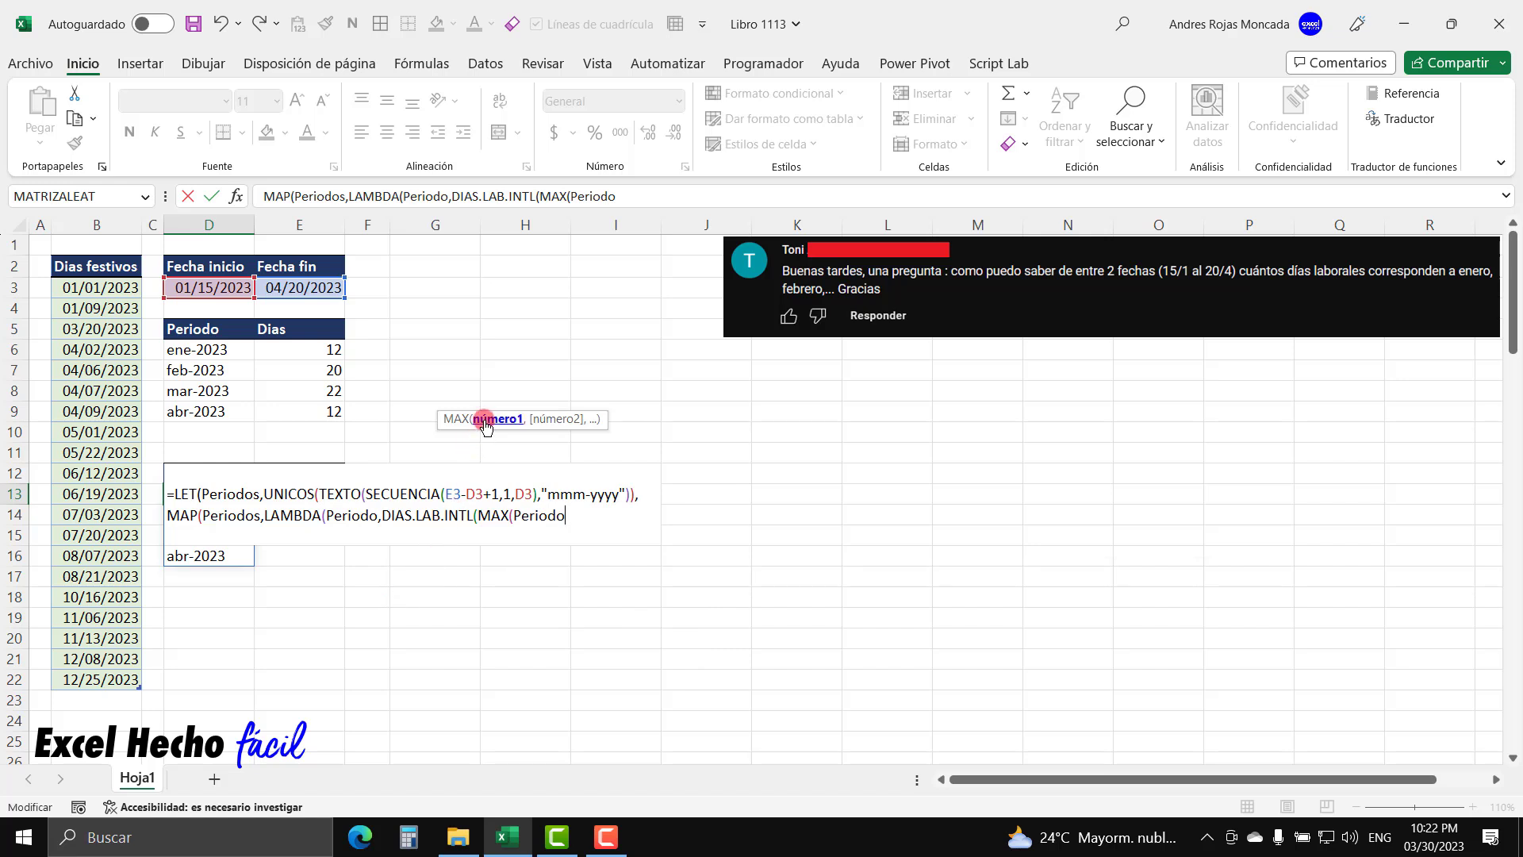
left_click_drag(514, 508, 576, 510)
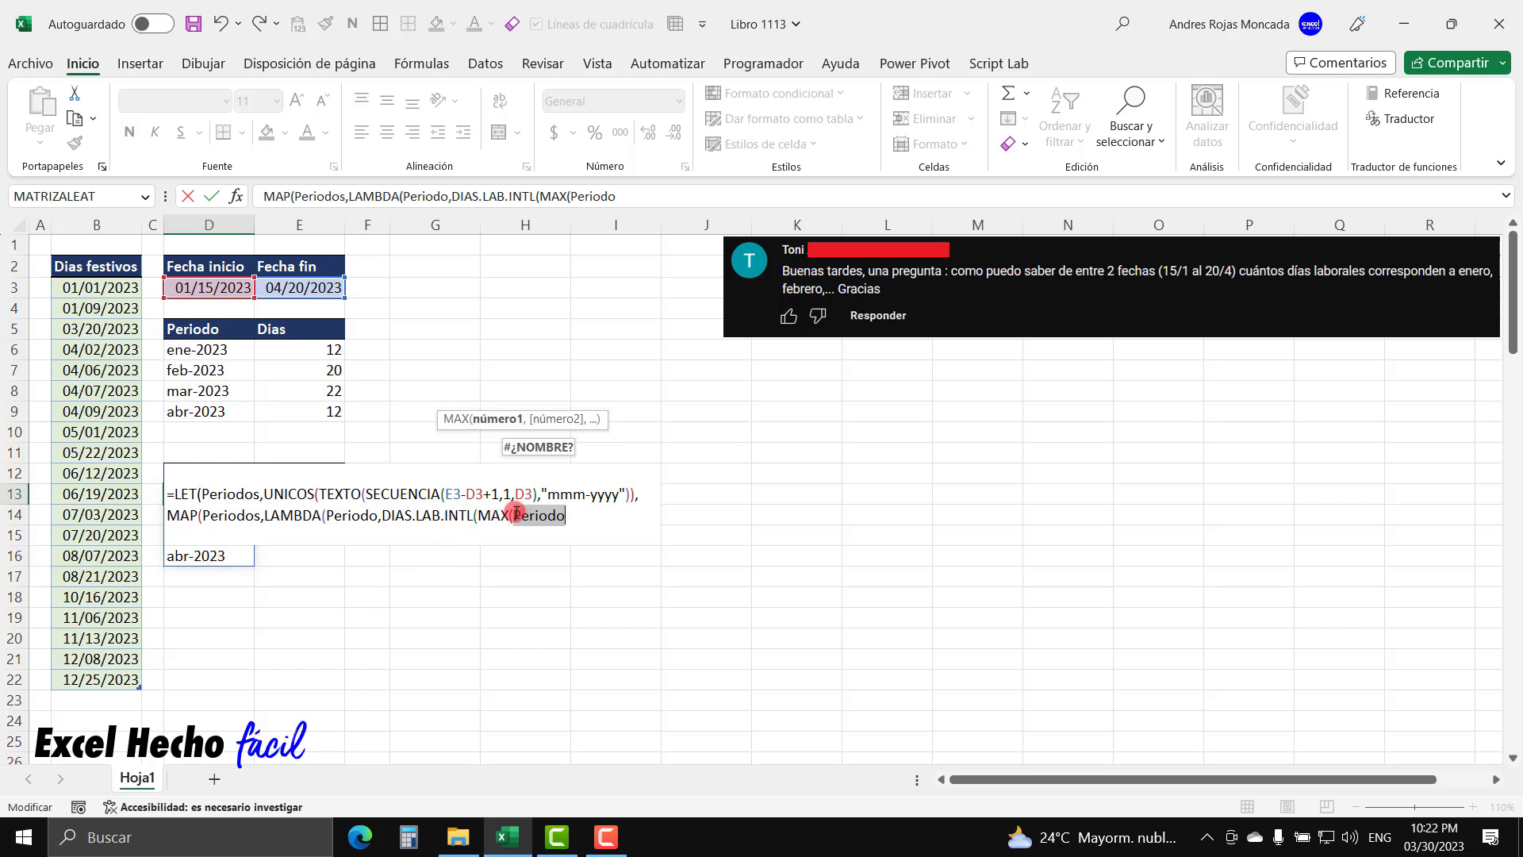
left_click_drag(571, 513, 515, 517)
left_click(568, 515)
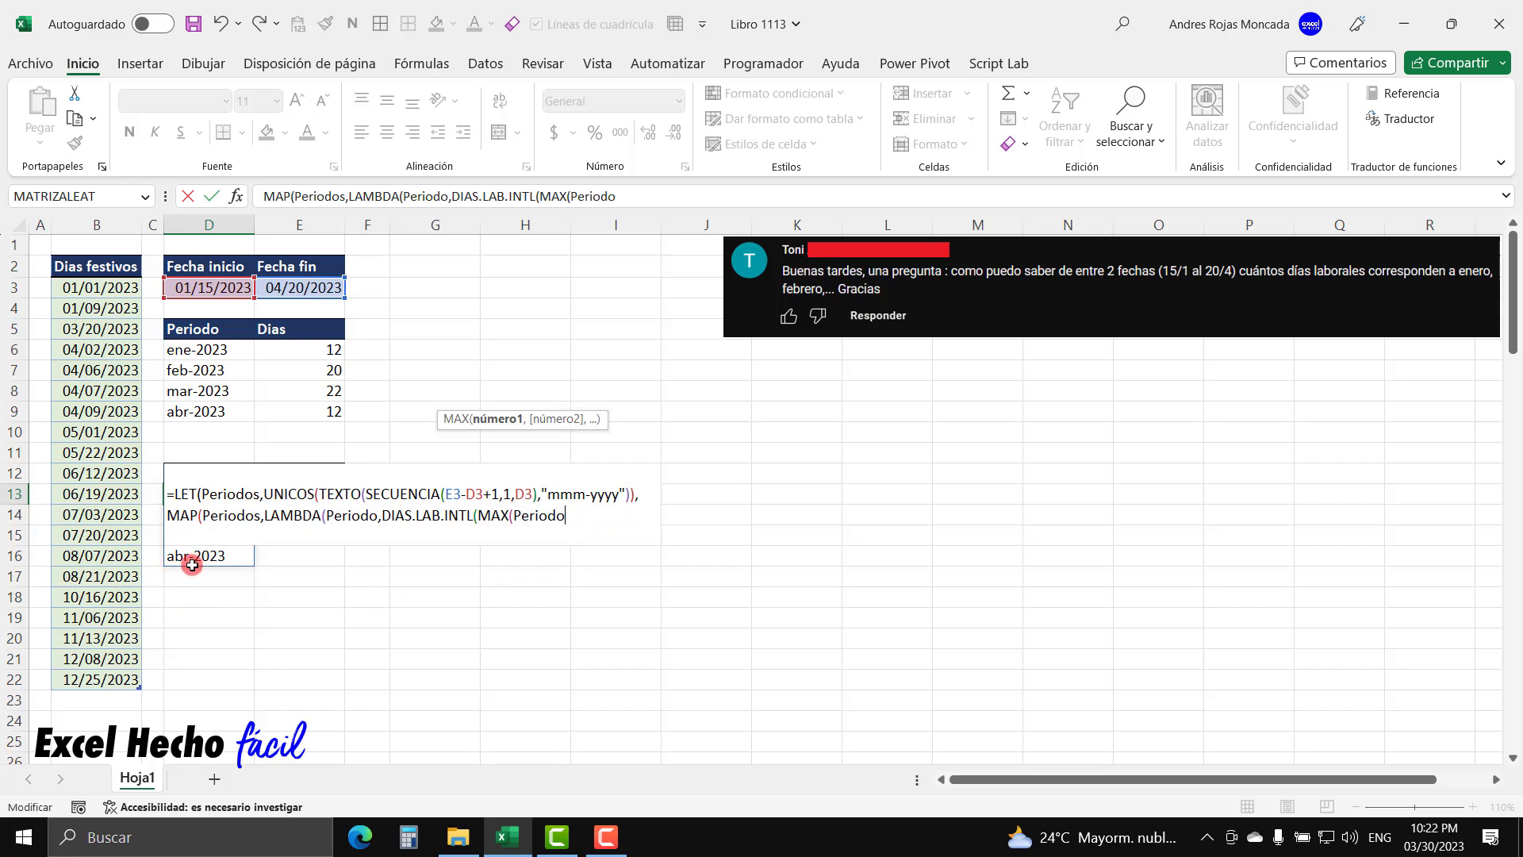
left_click(166, 514)
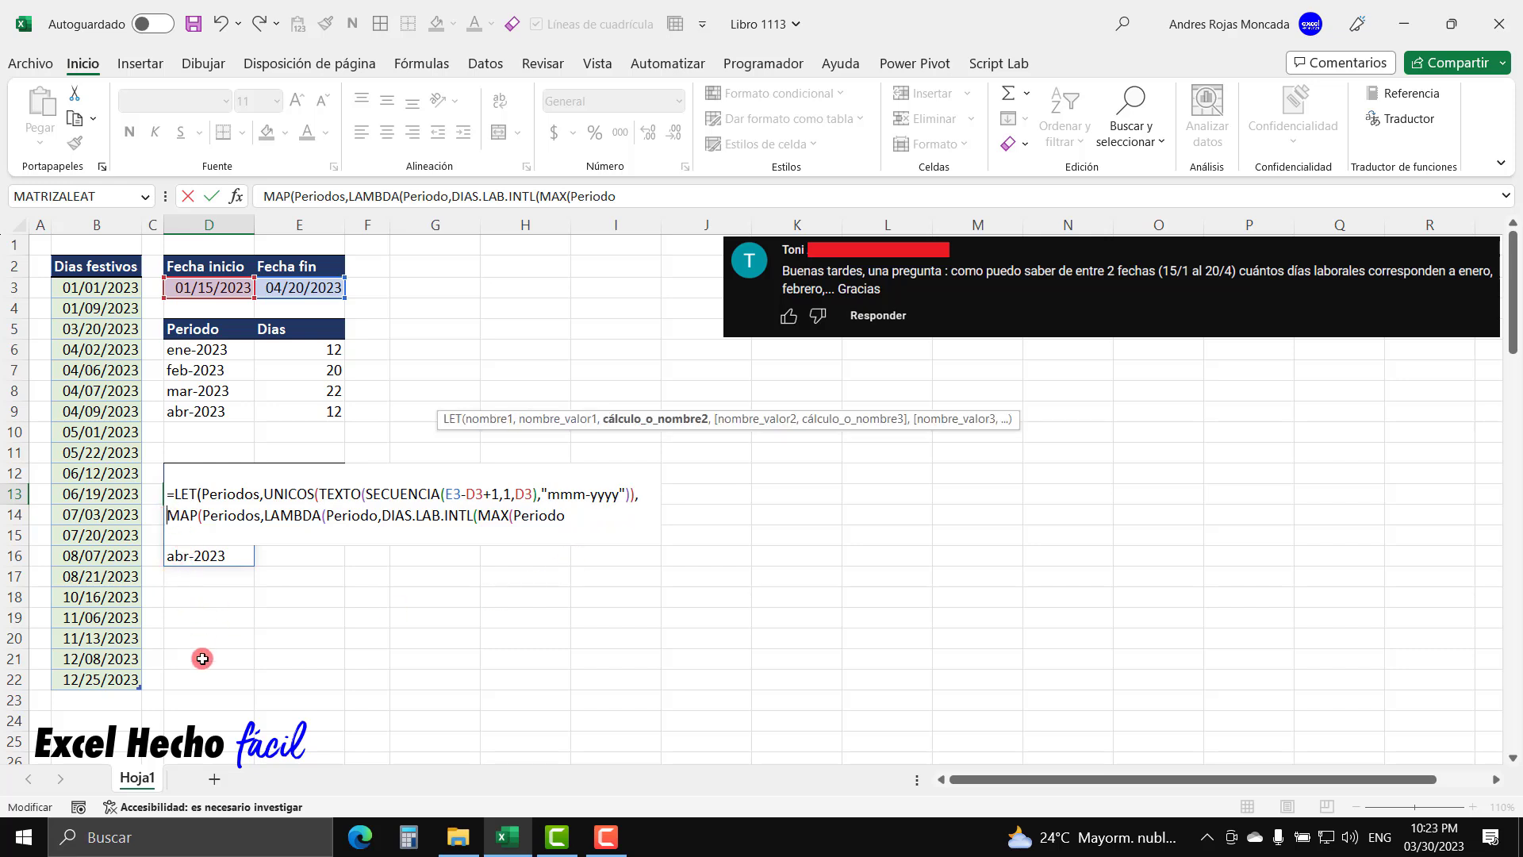
key("BackSpace")
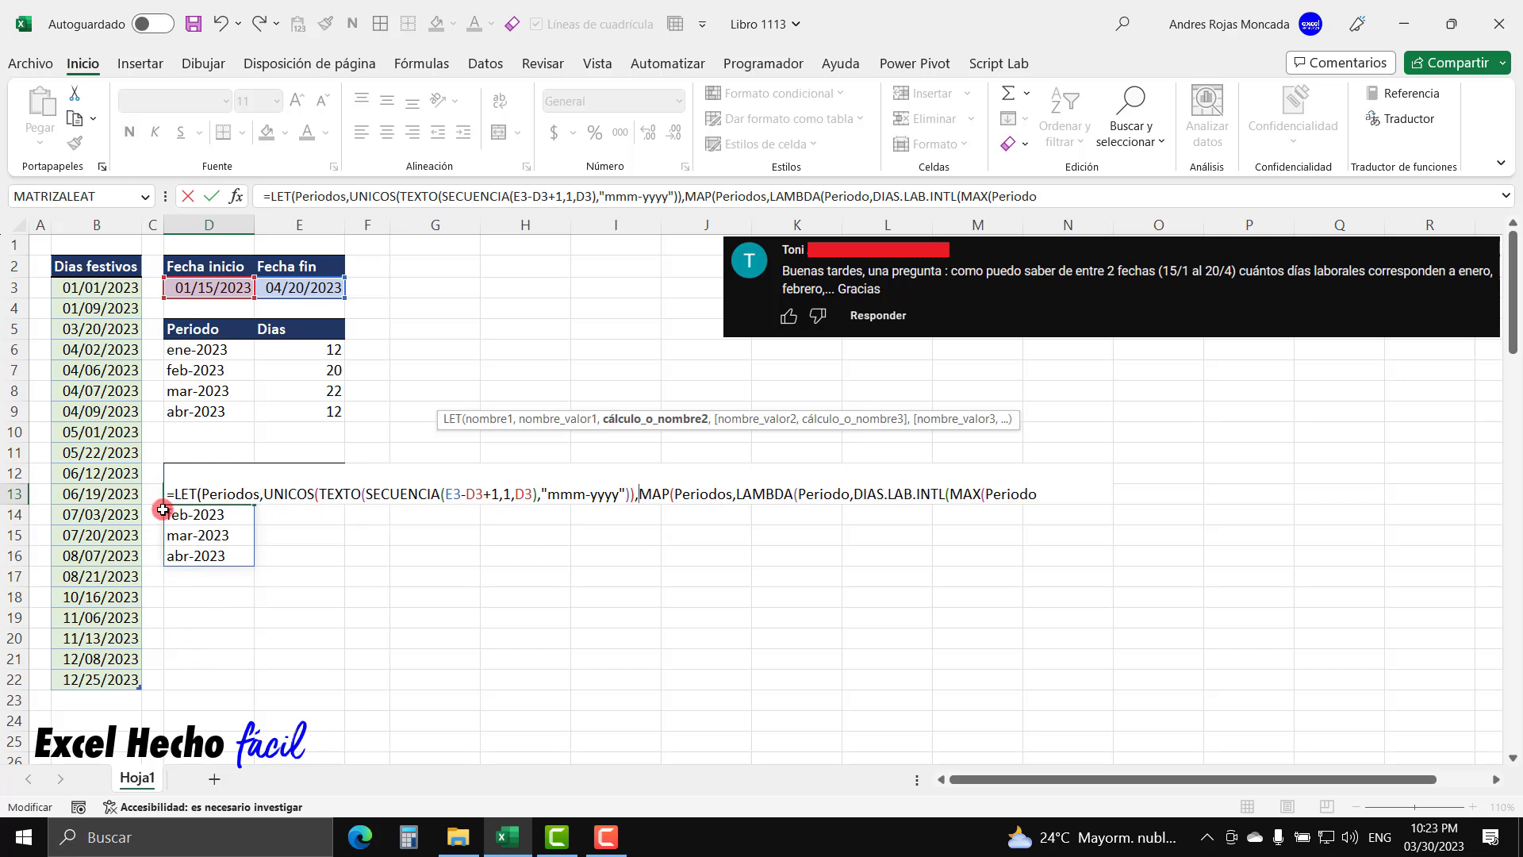
left_click(166, 497)
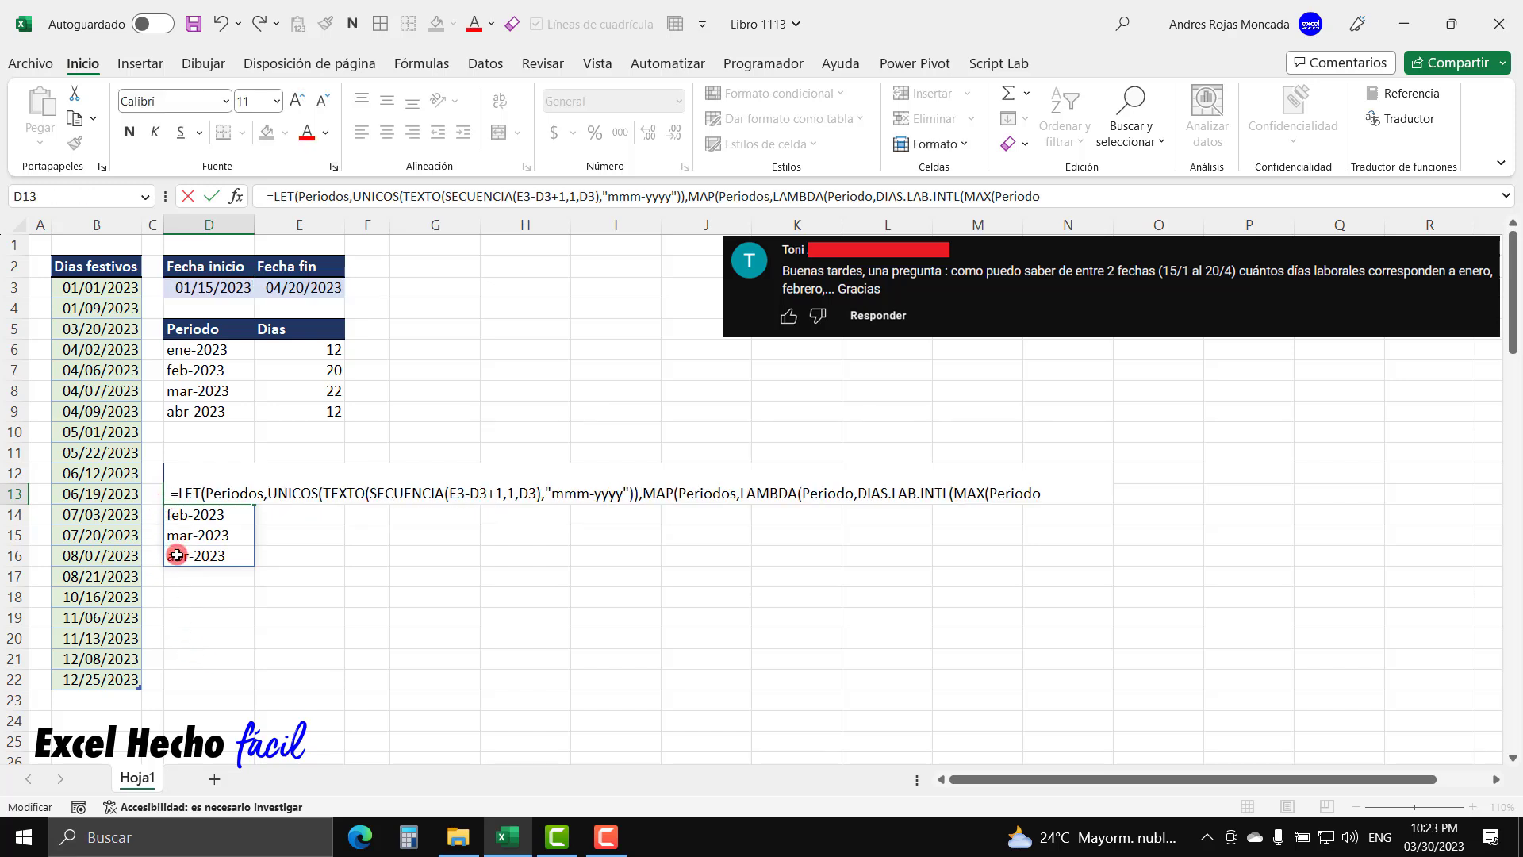
key("Return")
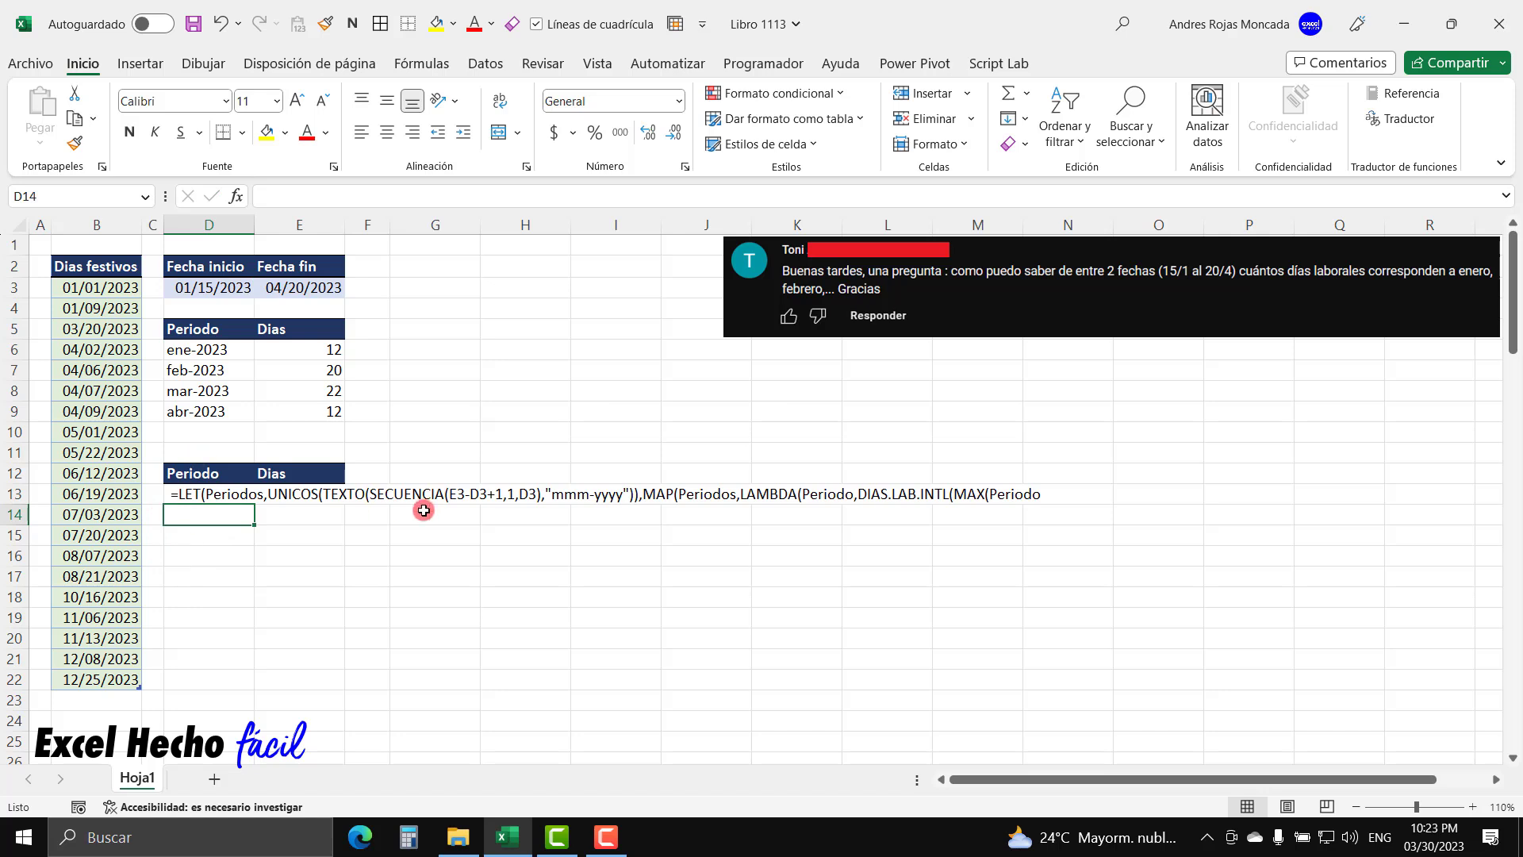
Enter the test formula =TEXTO(D3,"mmm-yyyy") in G6, returning ene-2023
left_click(438, 354)
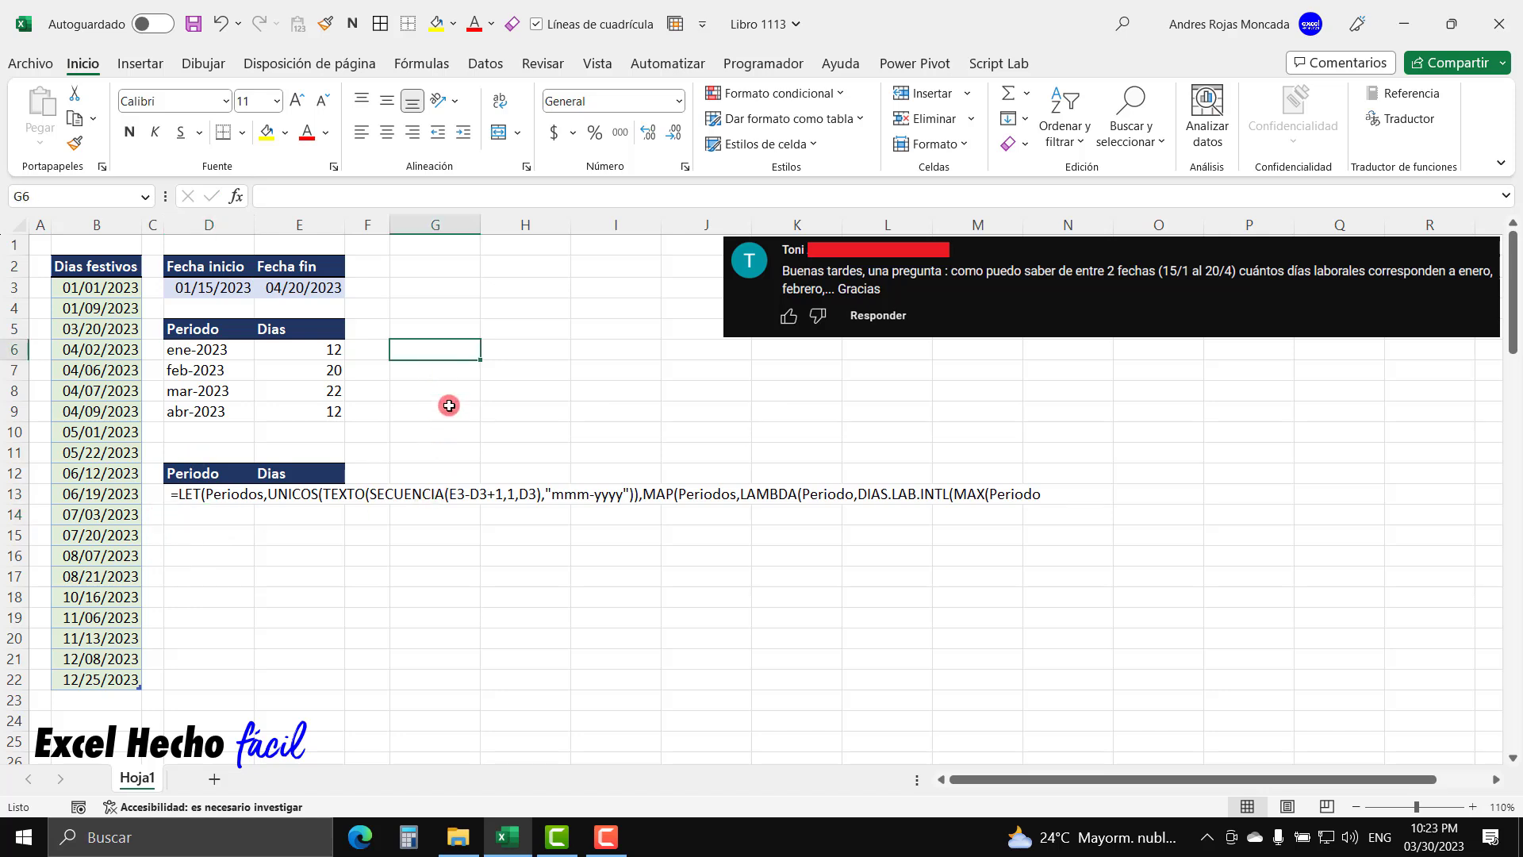
type("=")
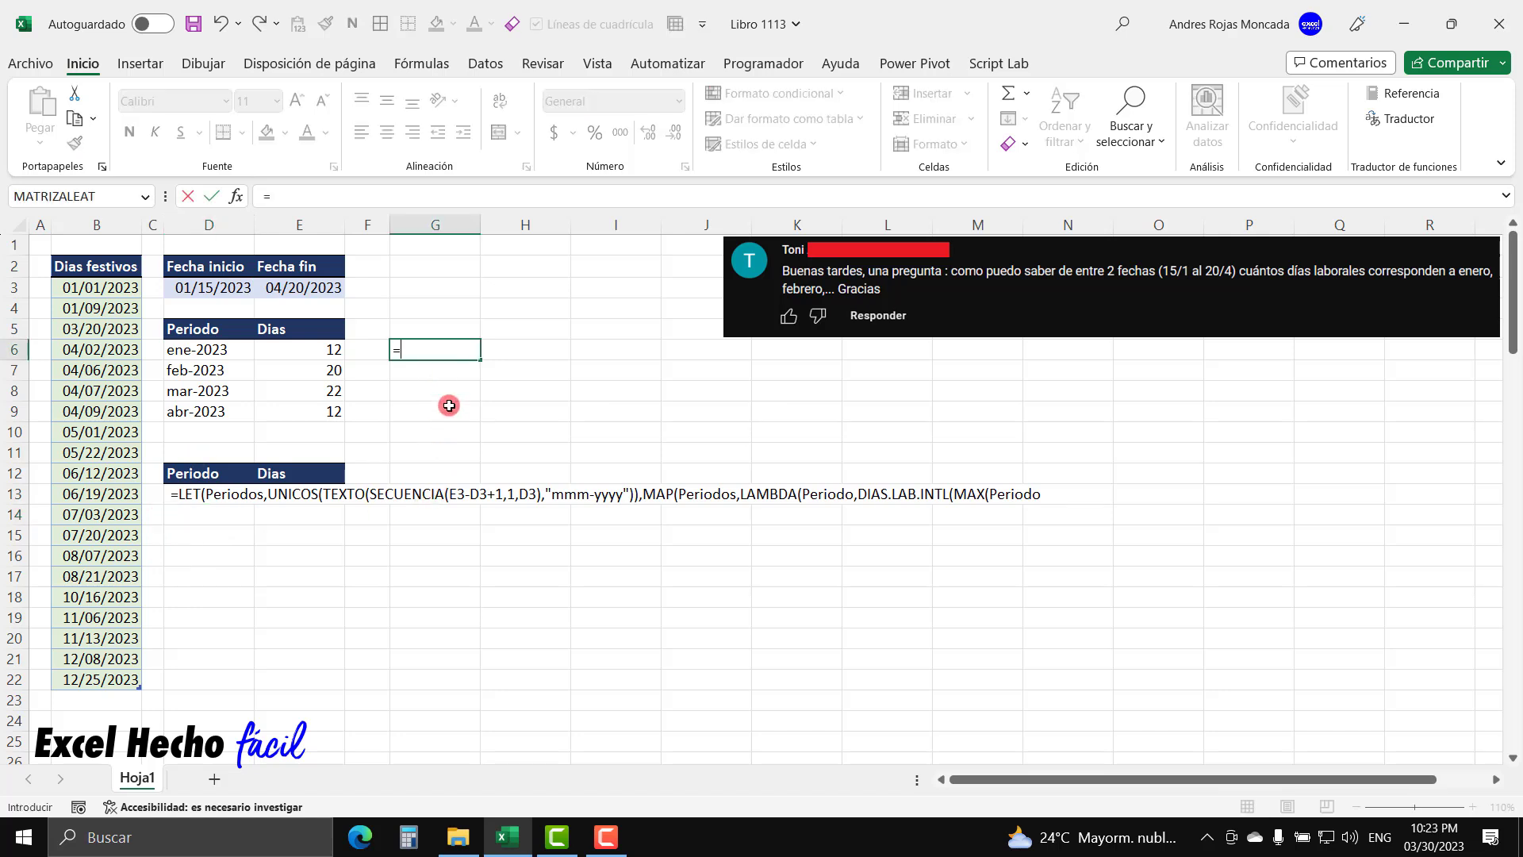
type("text")
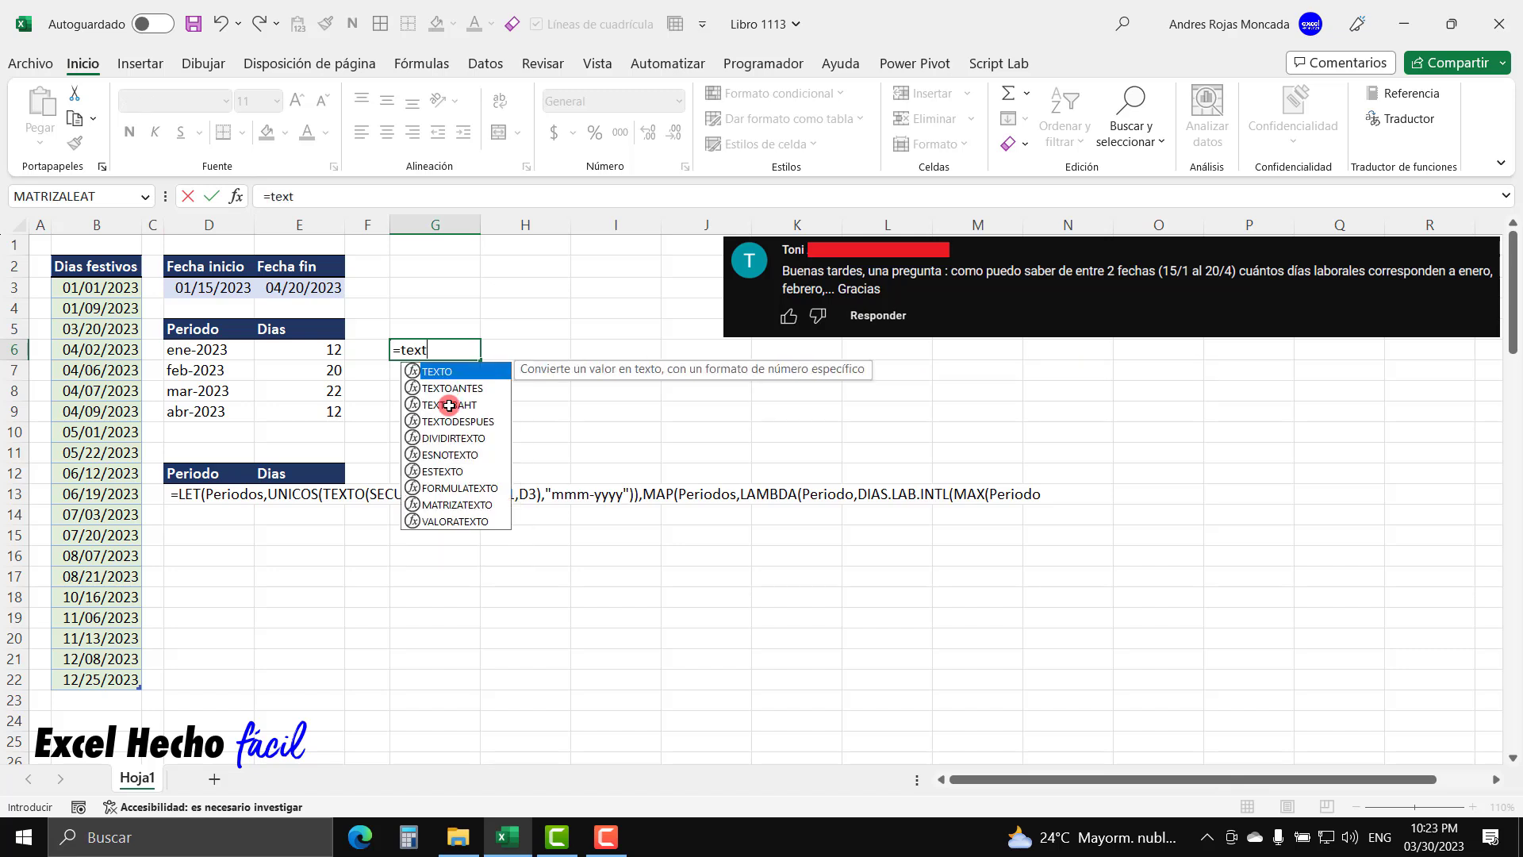
key("Tab")
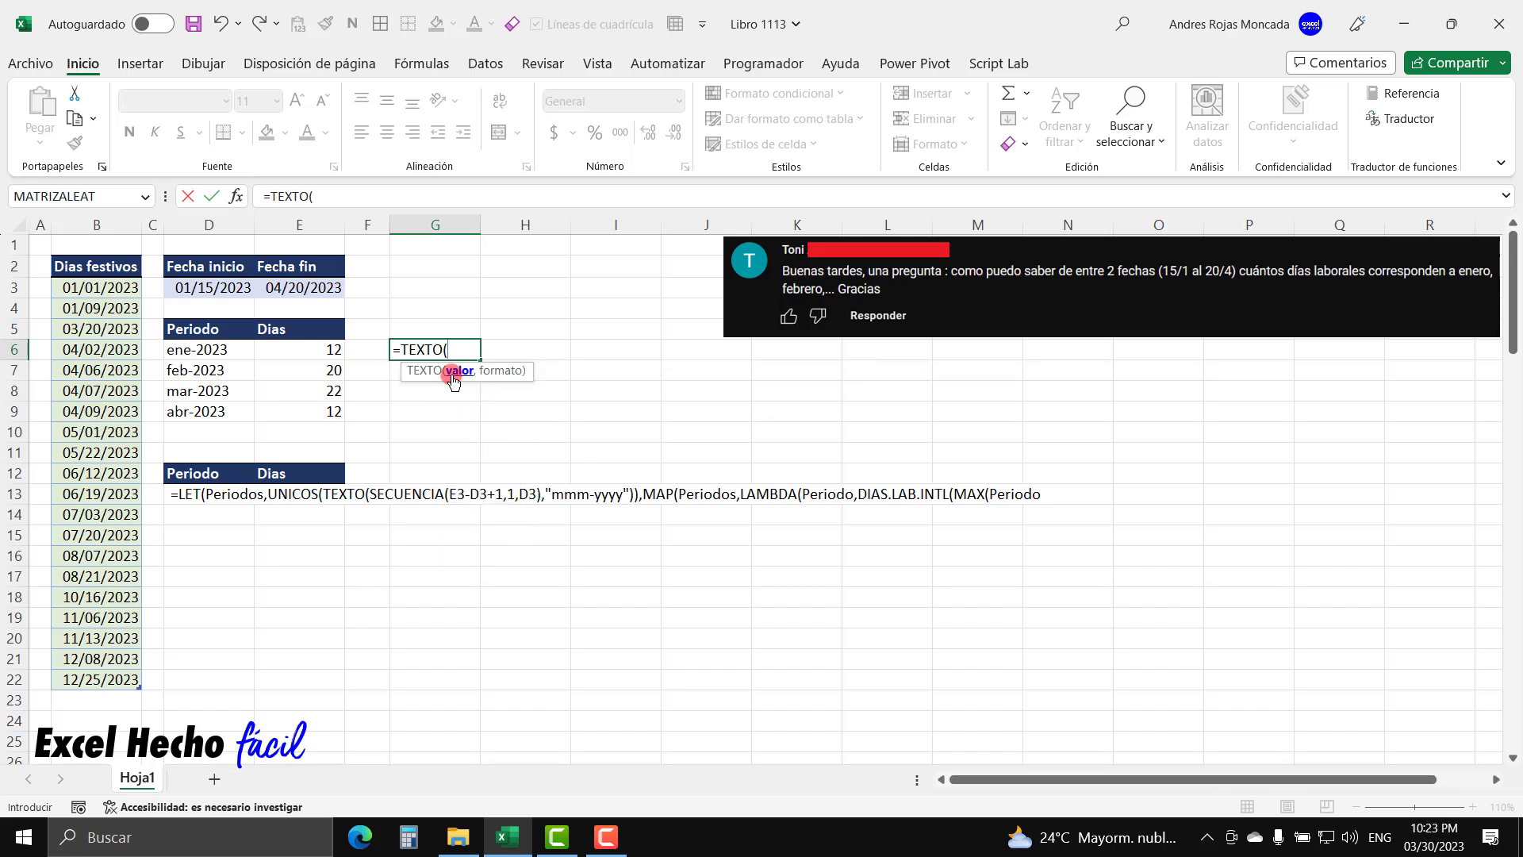
left_click(217, 289)
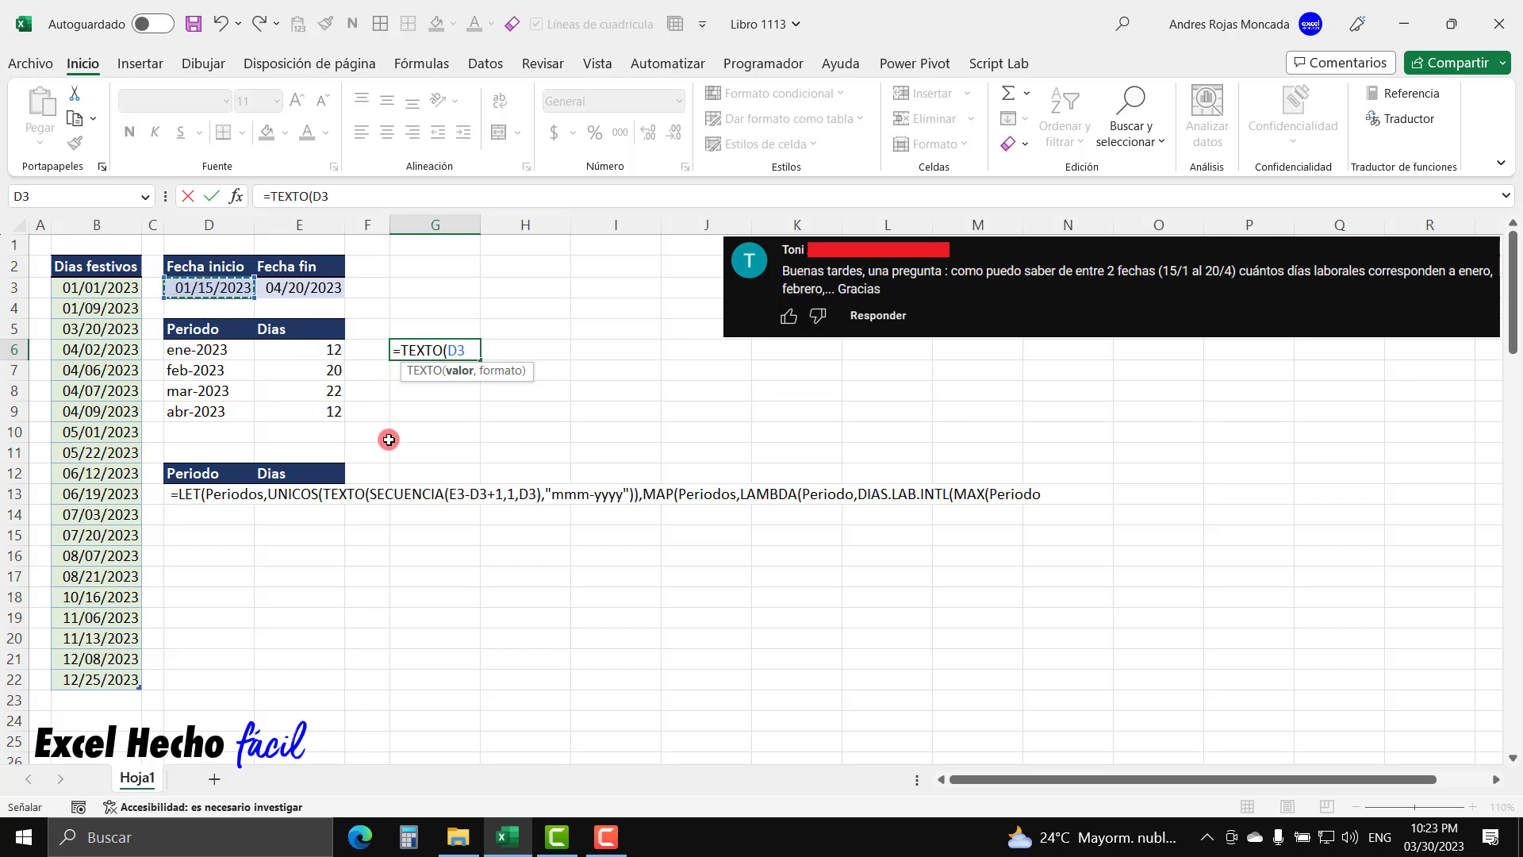
type(",\"")
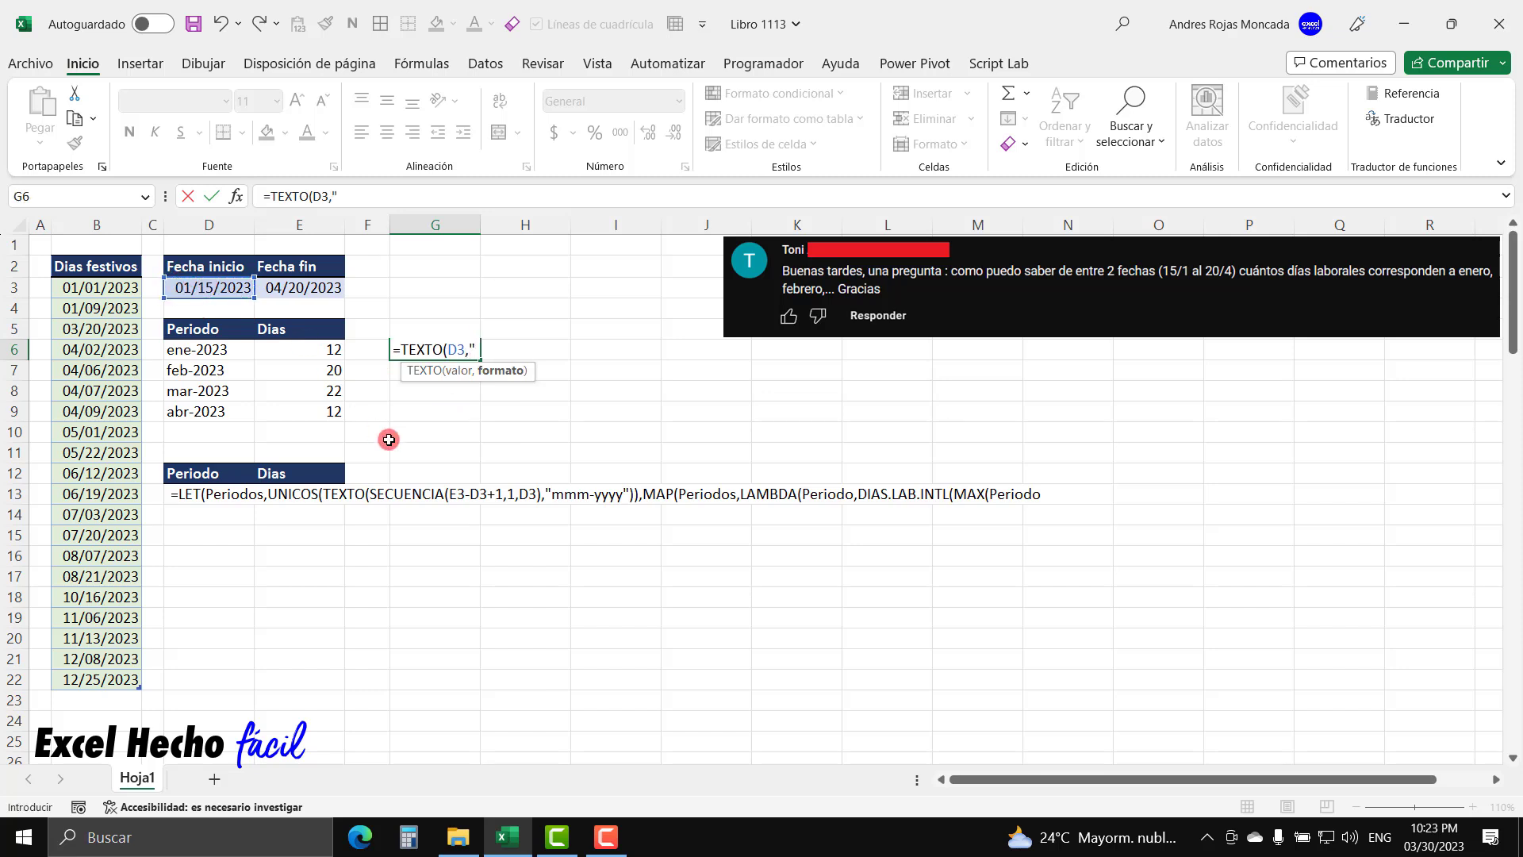
type("mmm-")
type("yyyy")
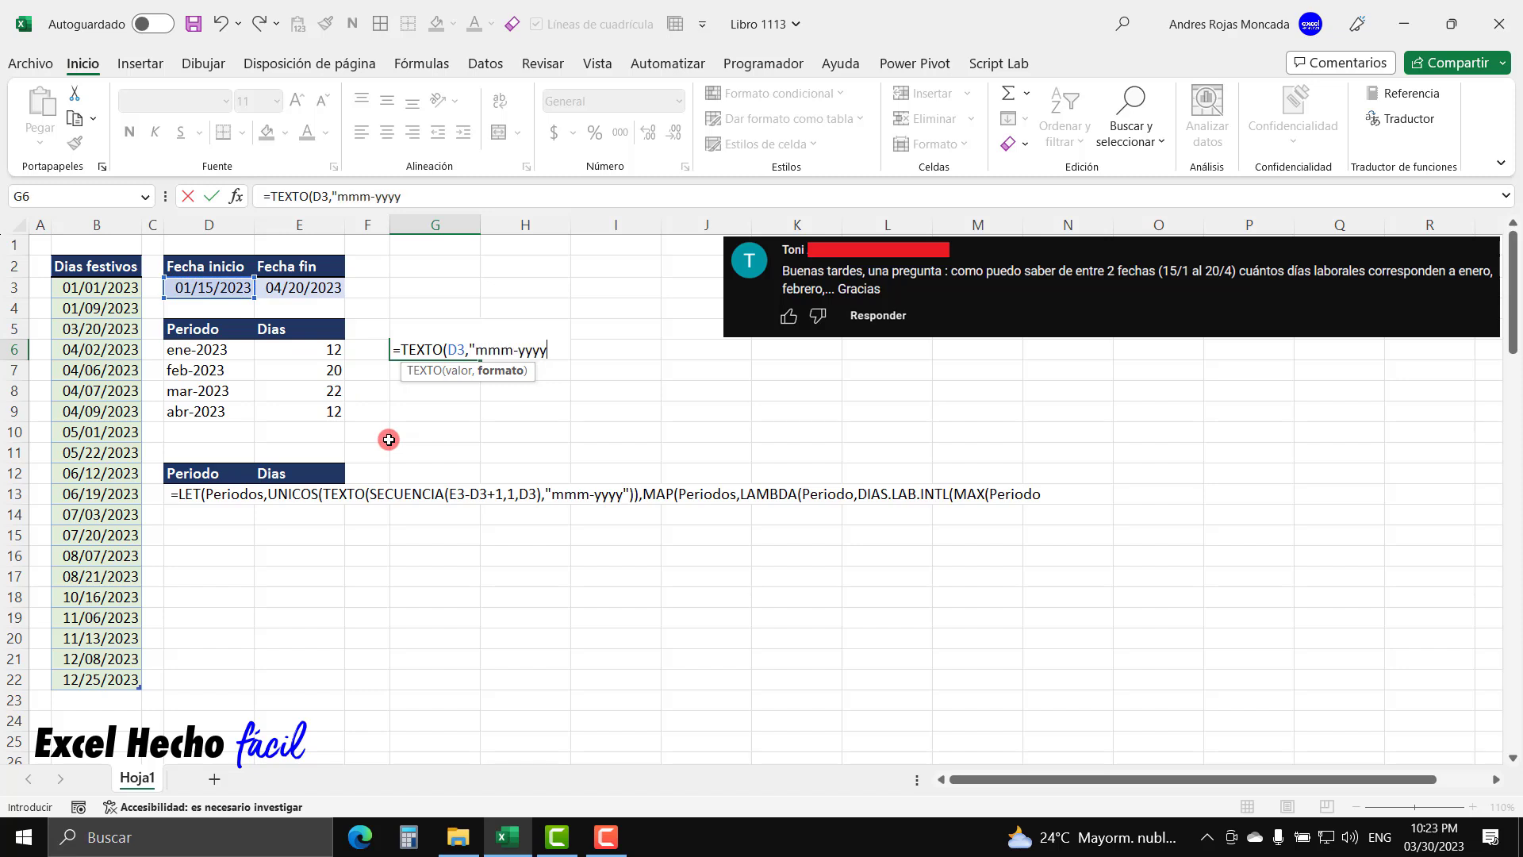
type("\")")
key("Return")
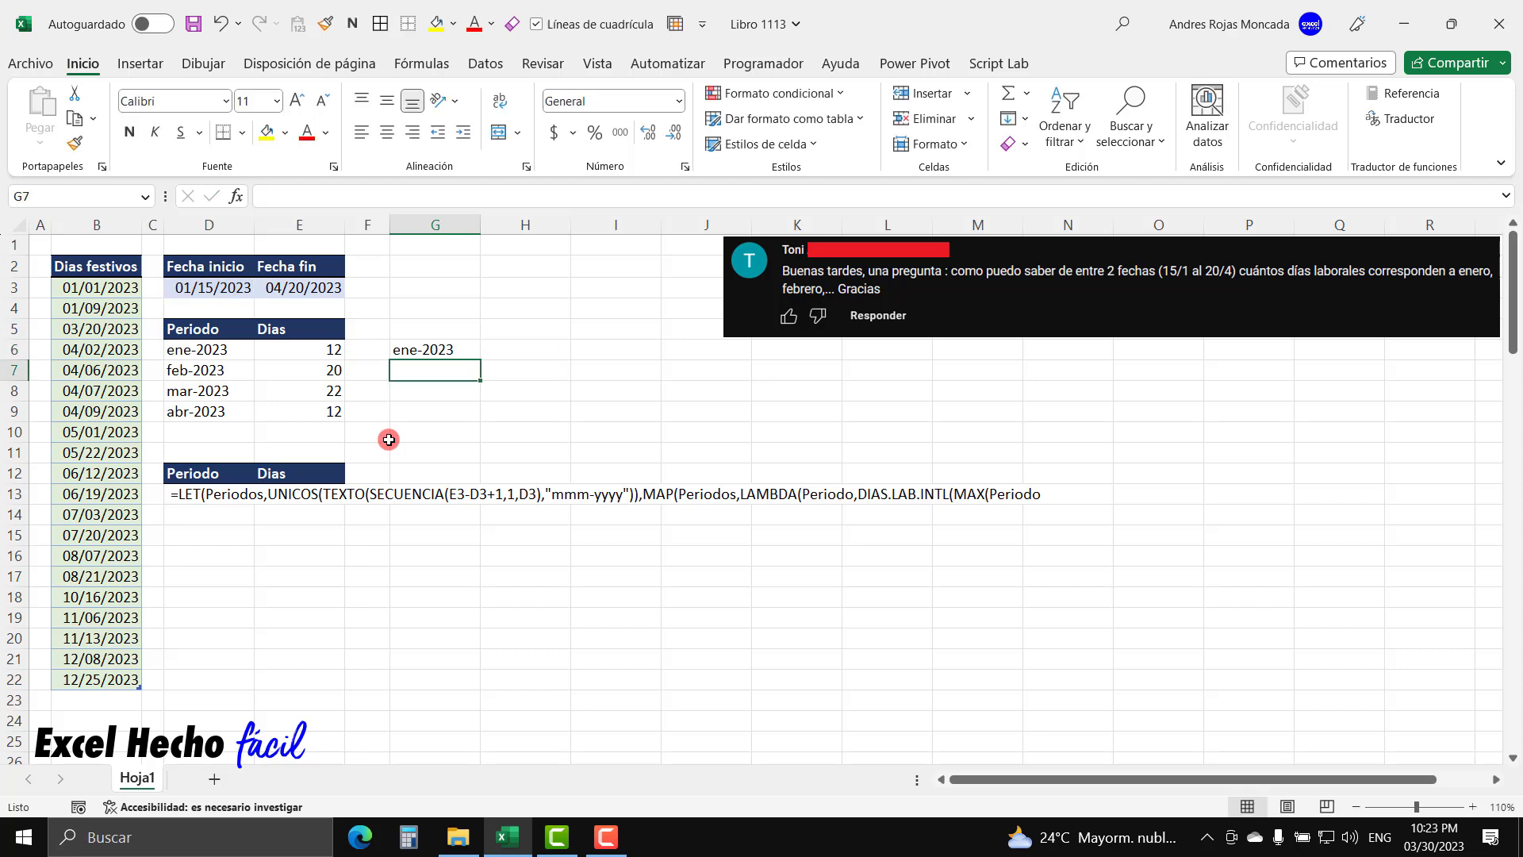
Try multiplying the G6 test by 1, then undo that change
left_click(407, 351)
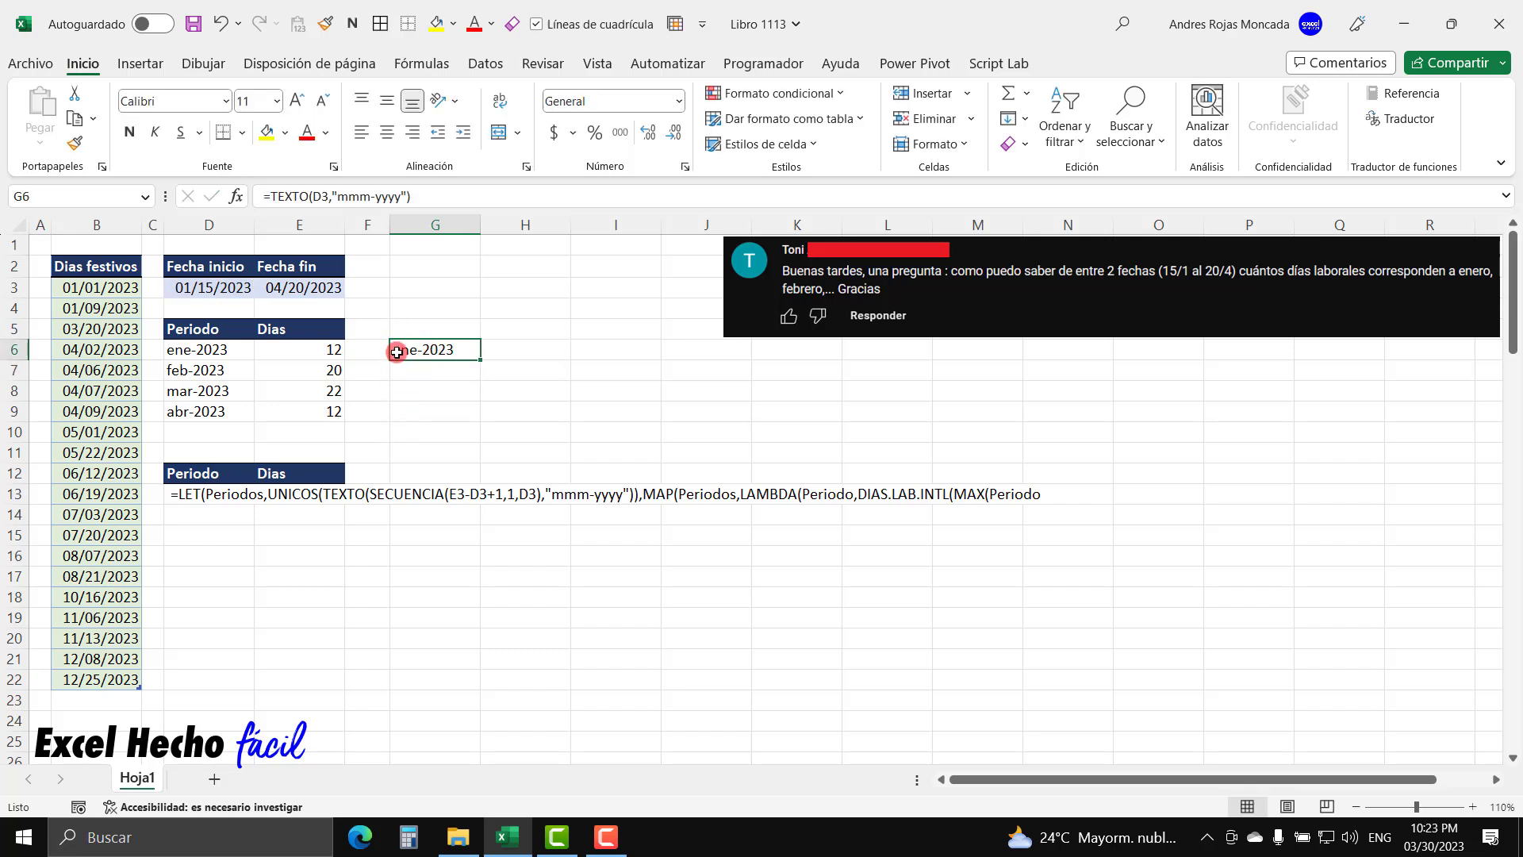
key("F2")
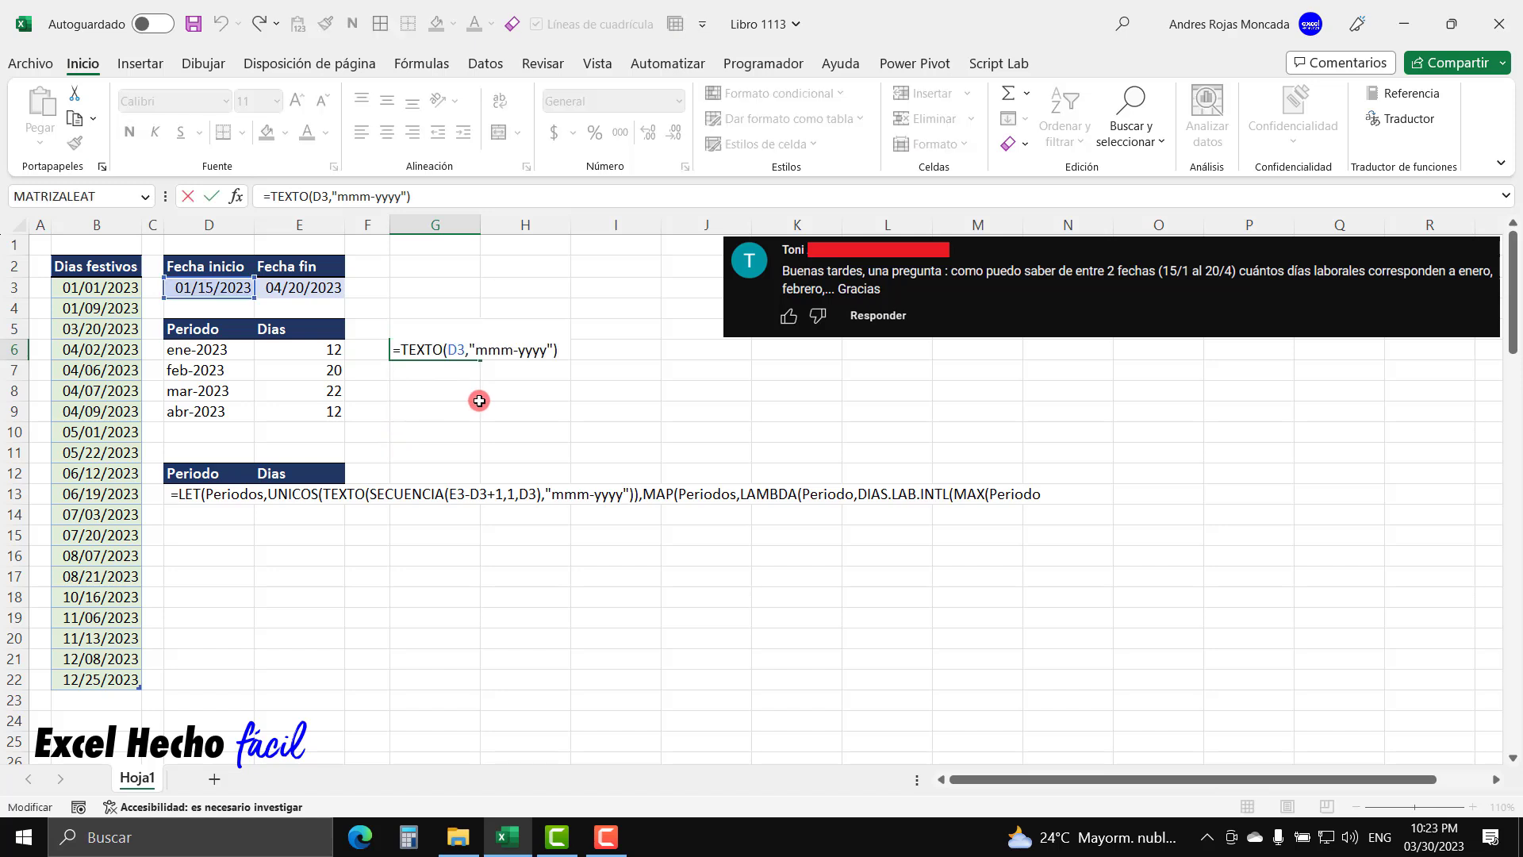
type("*1")
key("Return")
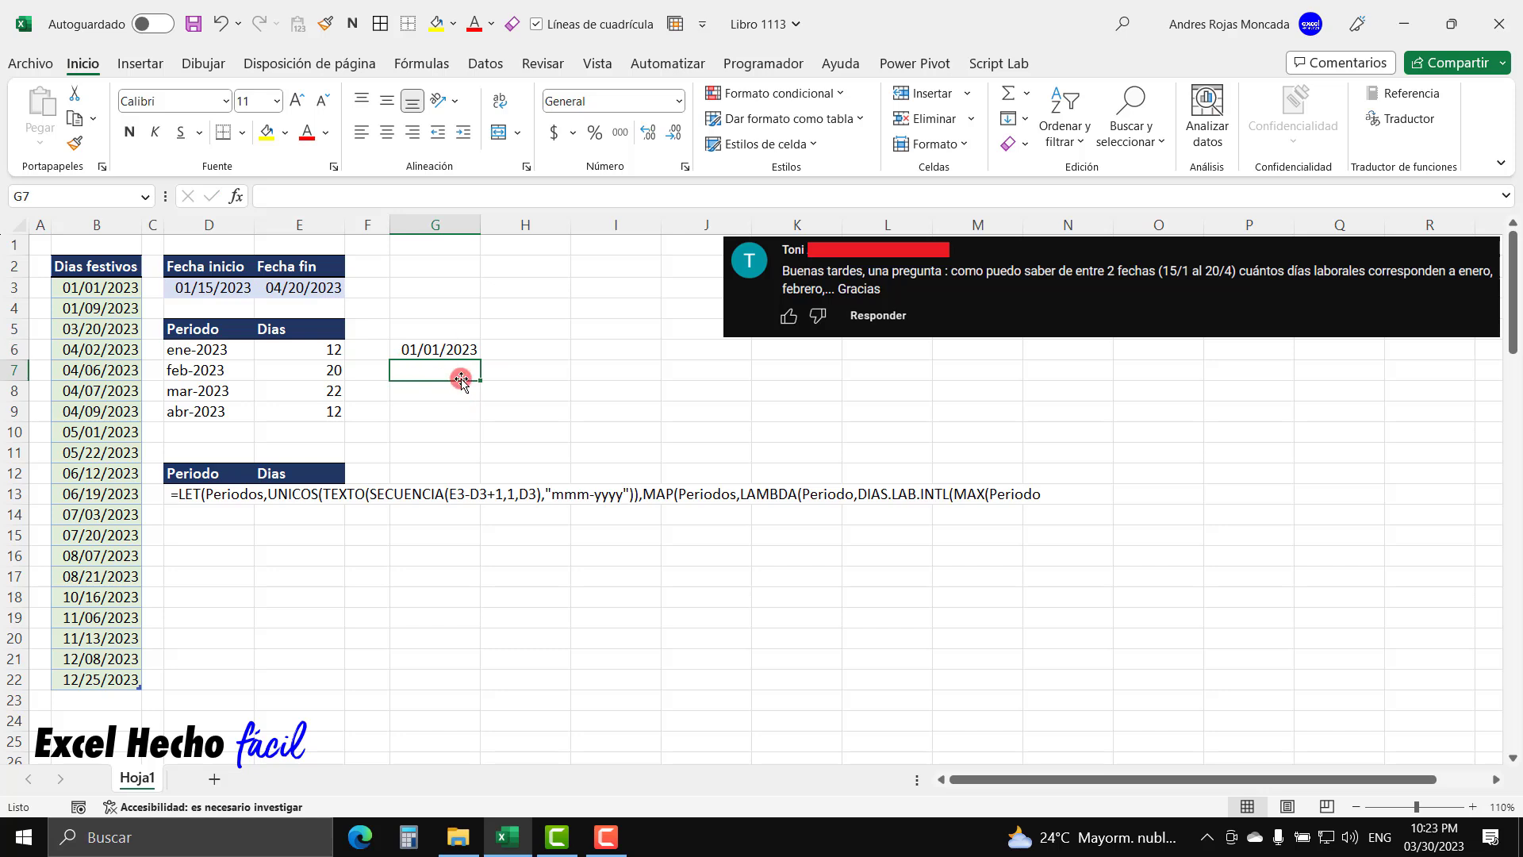
left_click(455, 350)
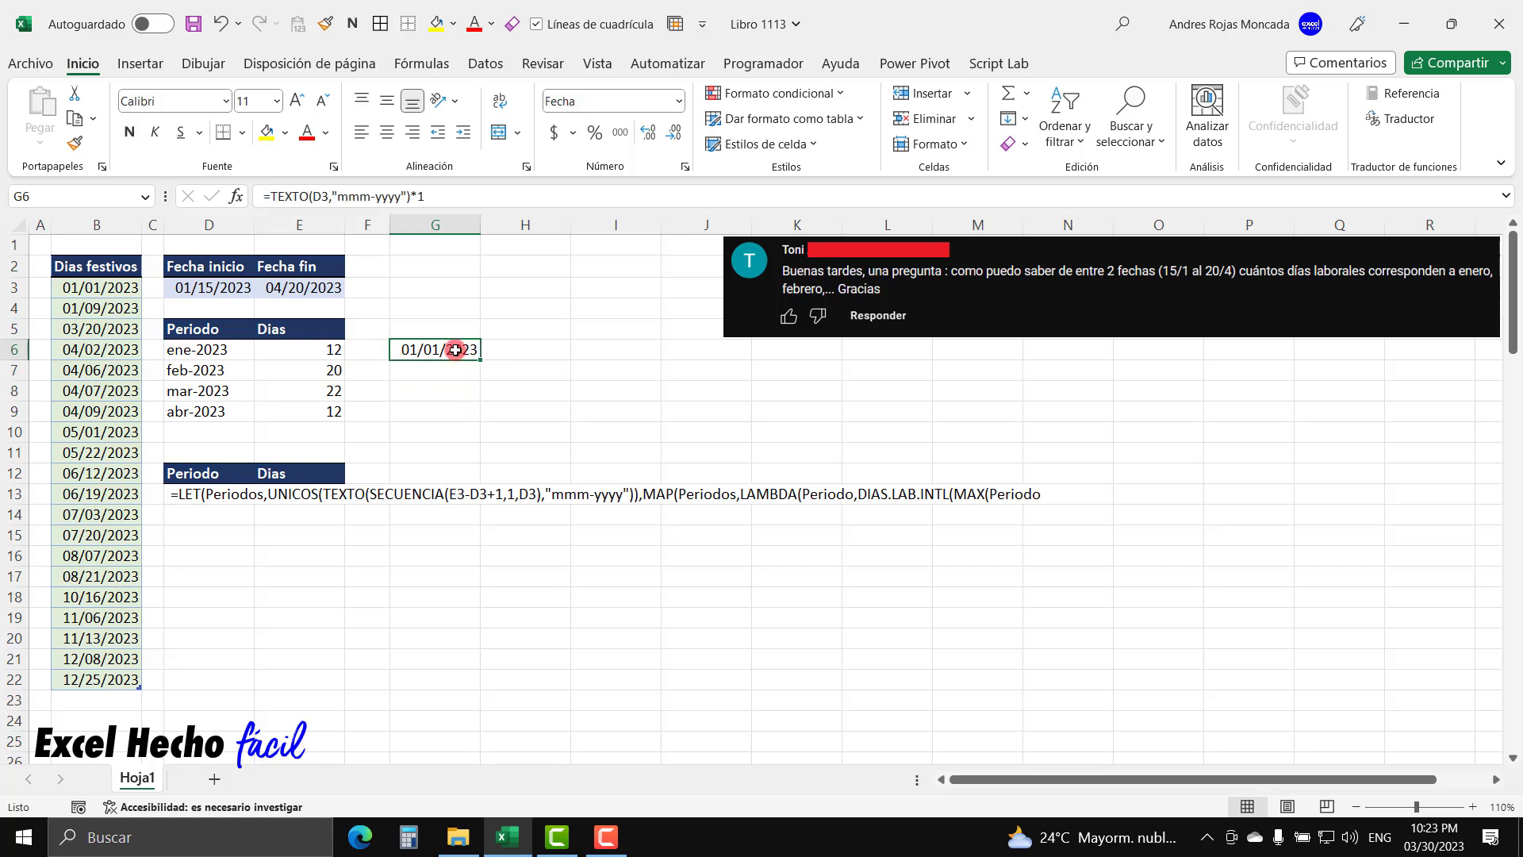
key("ctrl+z")
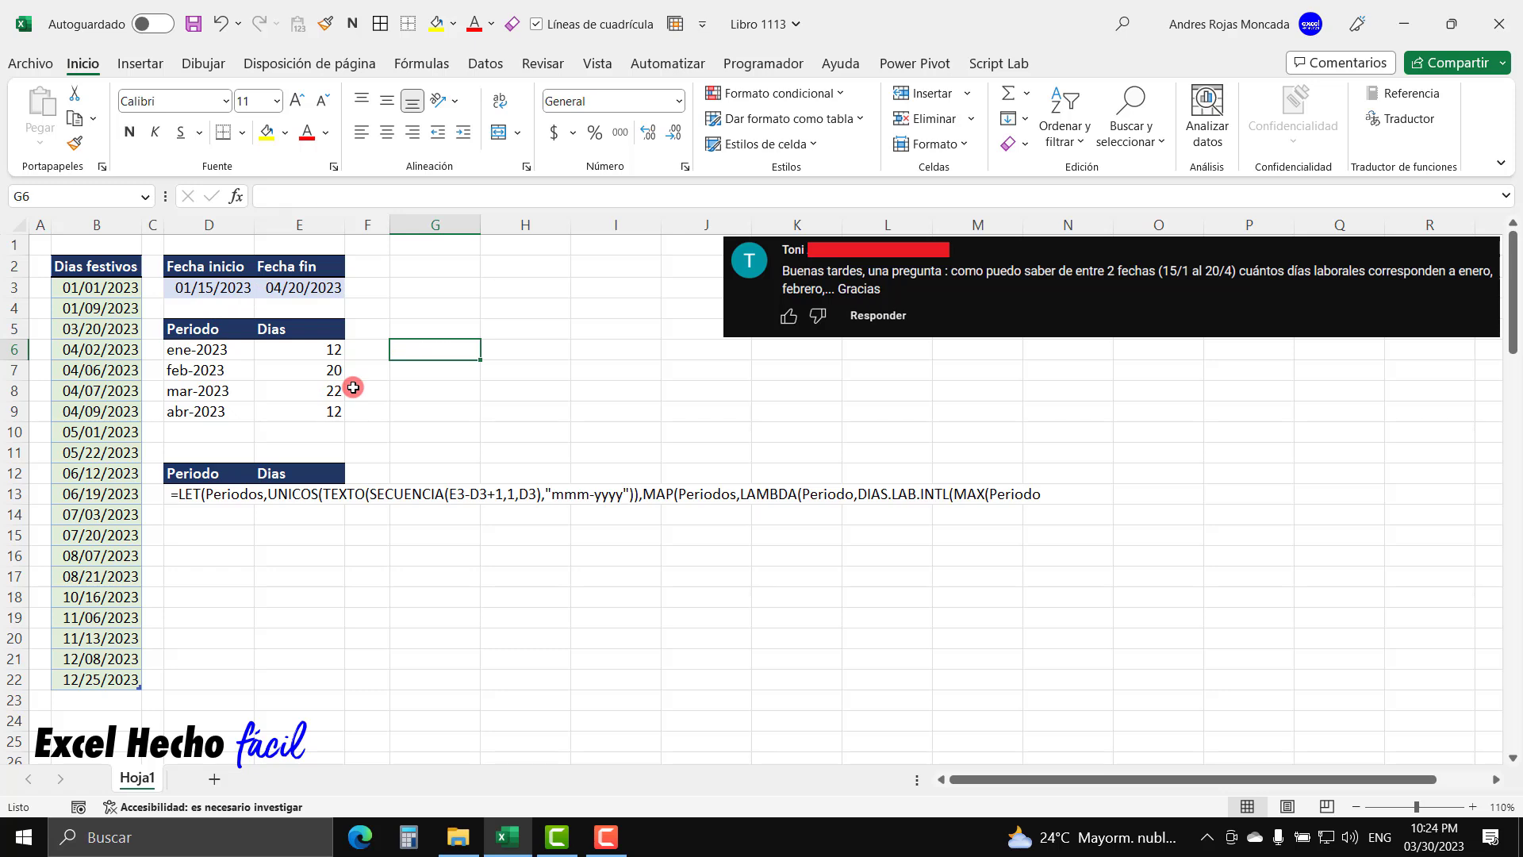
left_click(223, 491)
Reopen D13's formula and break it onto a new line before MAP
double_click(223, 492)
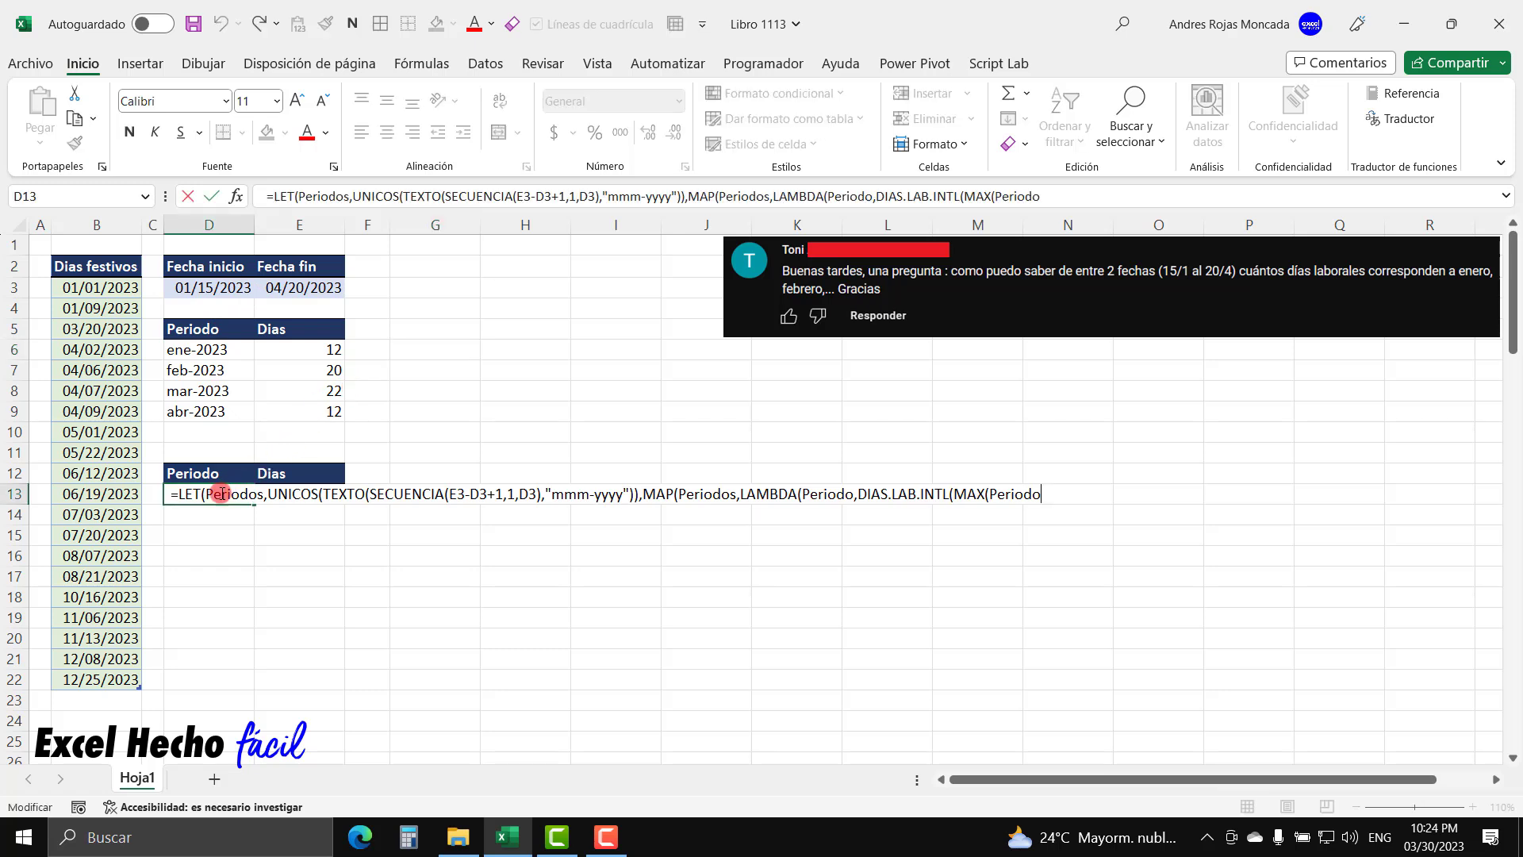
left_click(173, 493)
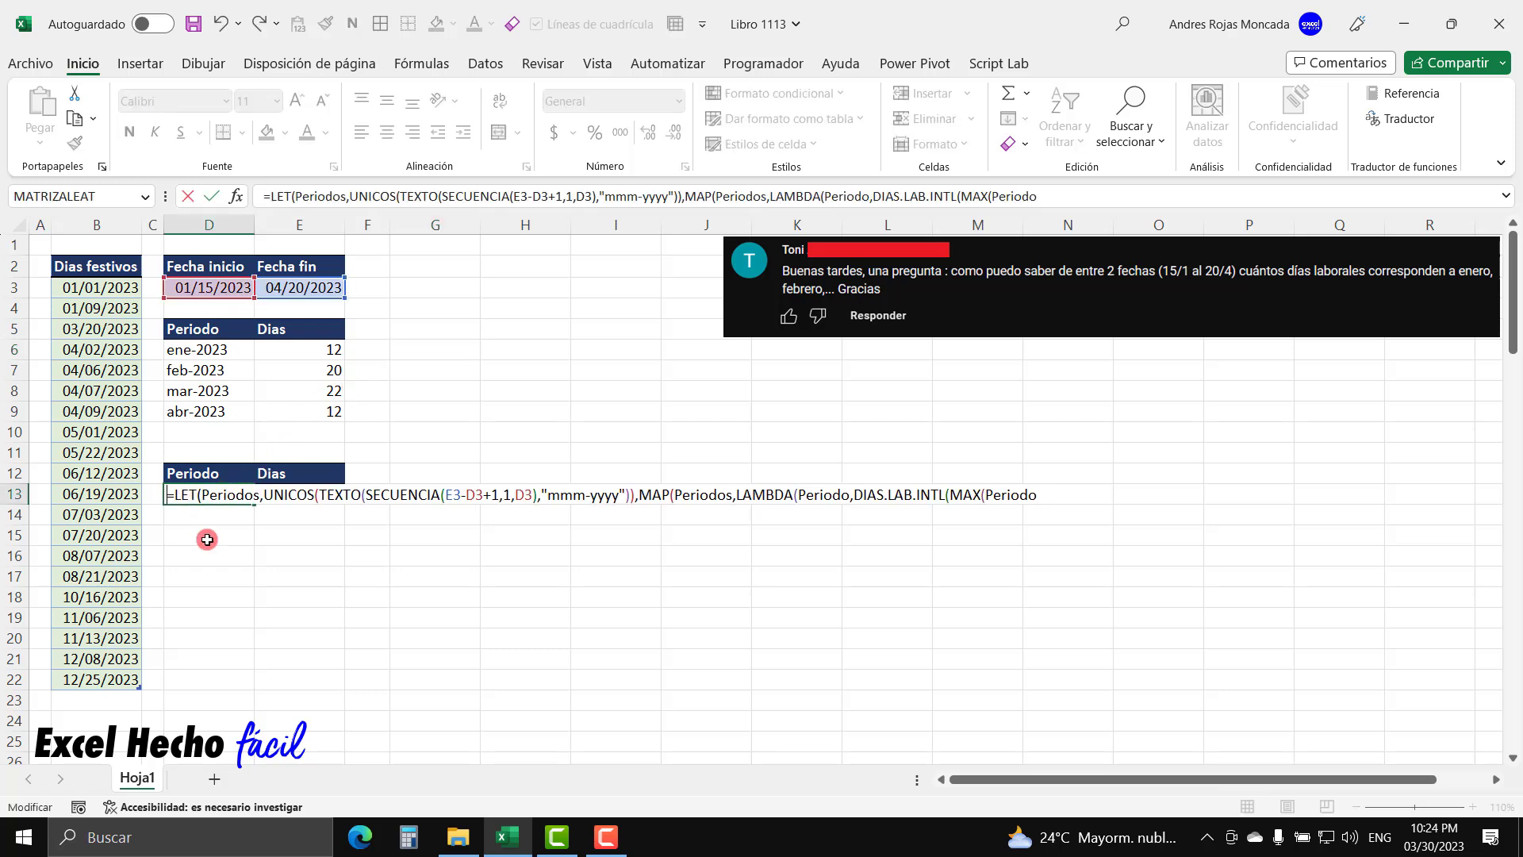
left_click(638, 500)
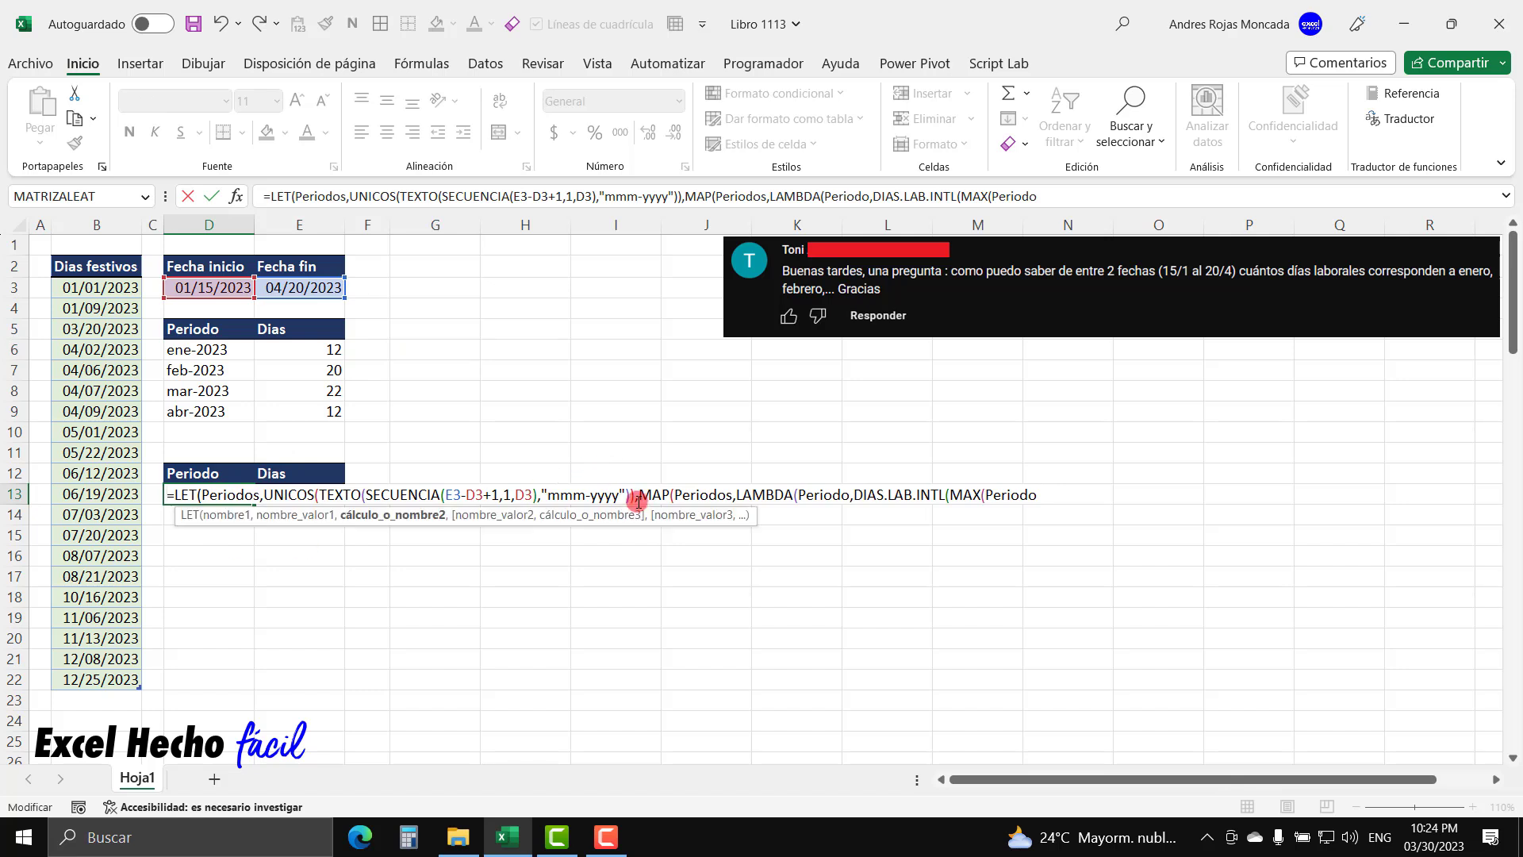
key("alt+Return")
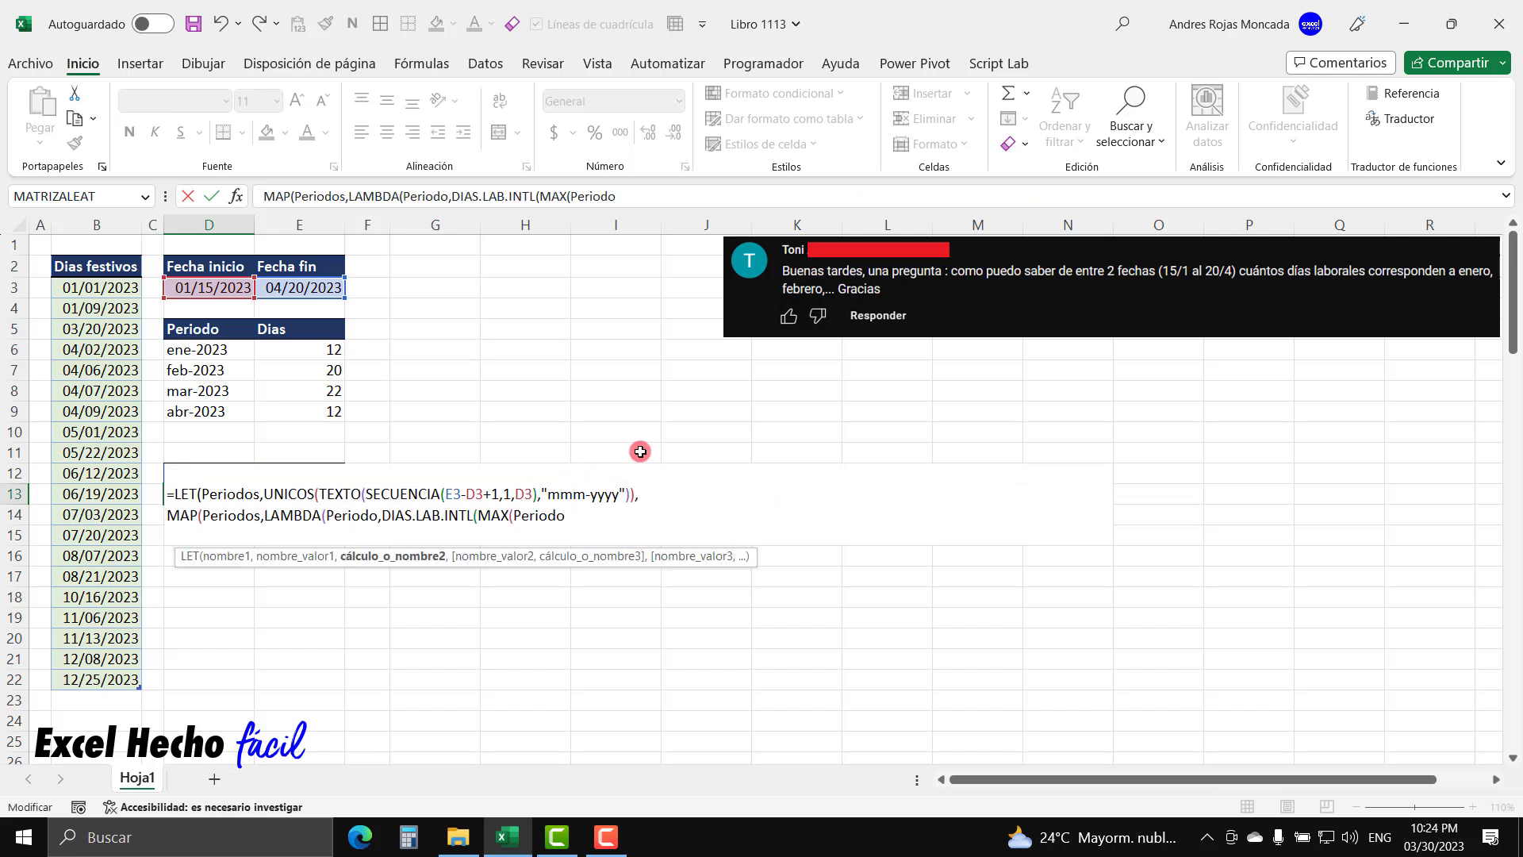
Complete MAX(Periodo,D3) as DIAS.LAB.INTL's start-date argument
left_click(591, 507)
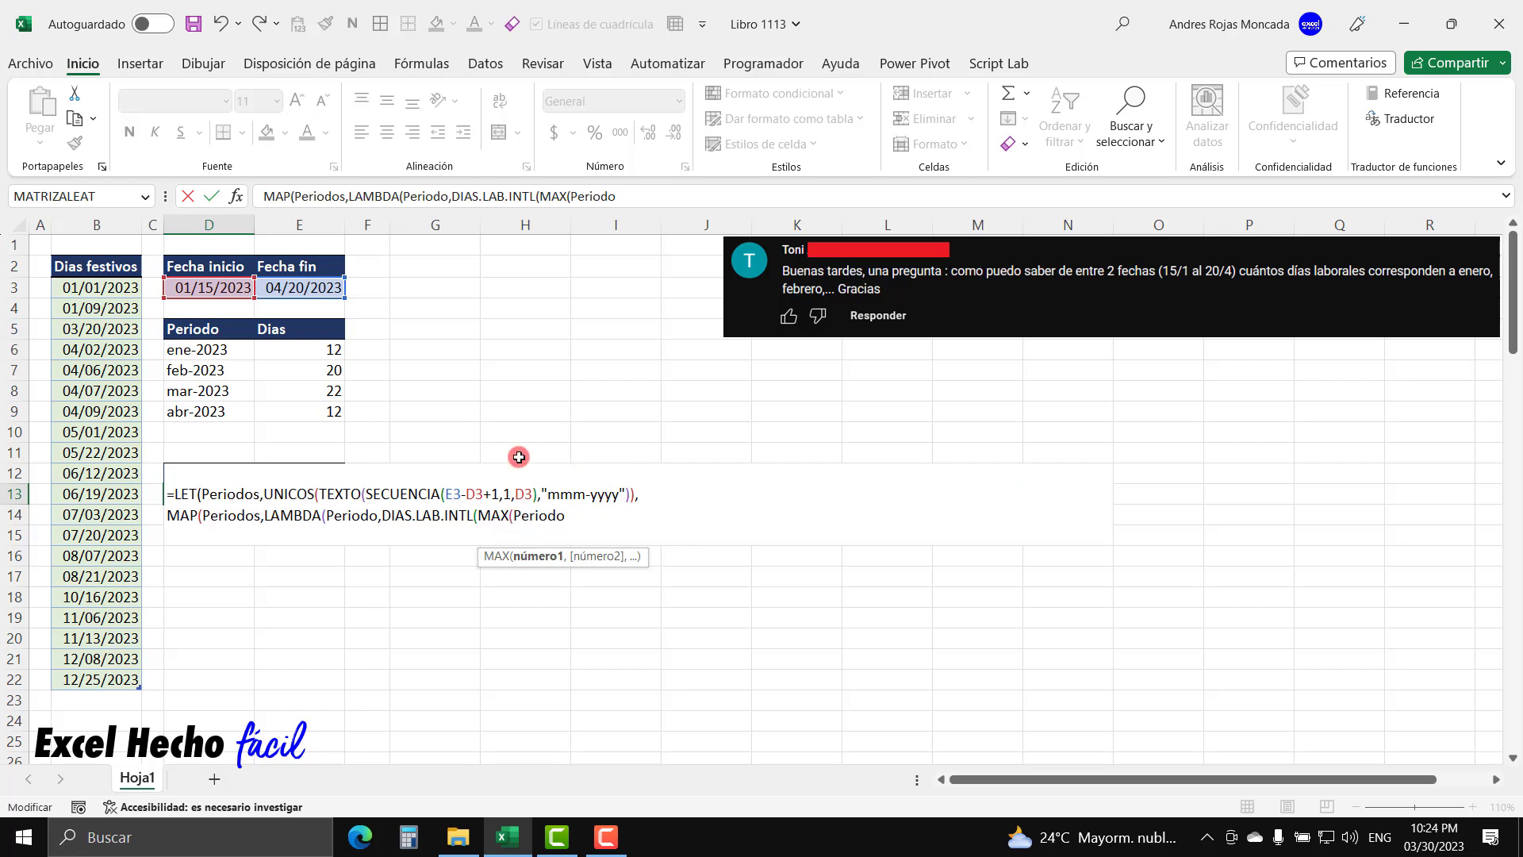
type(",")
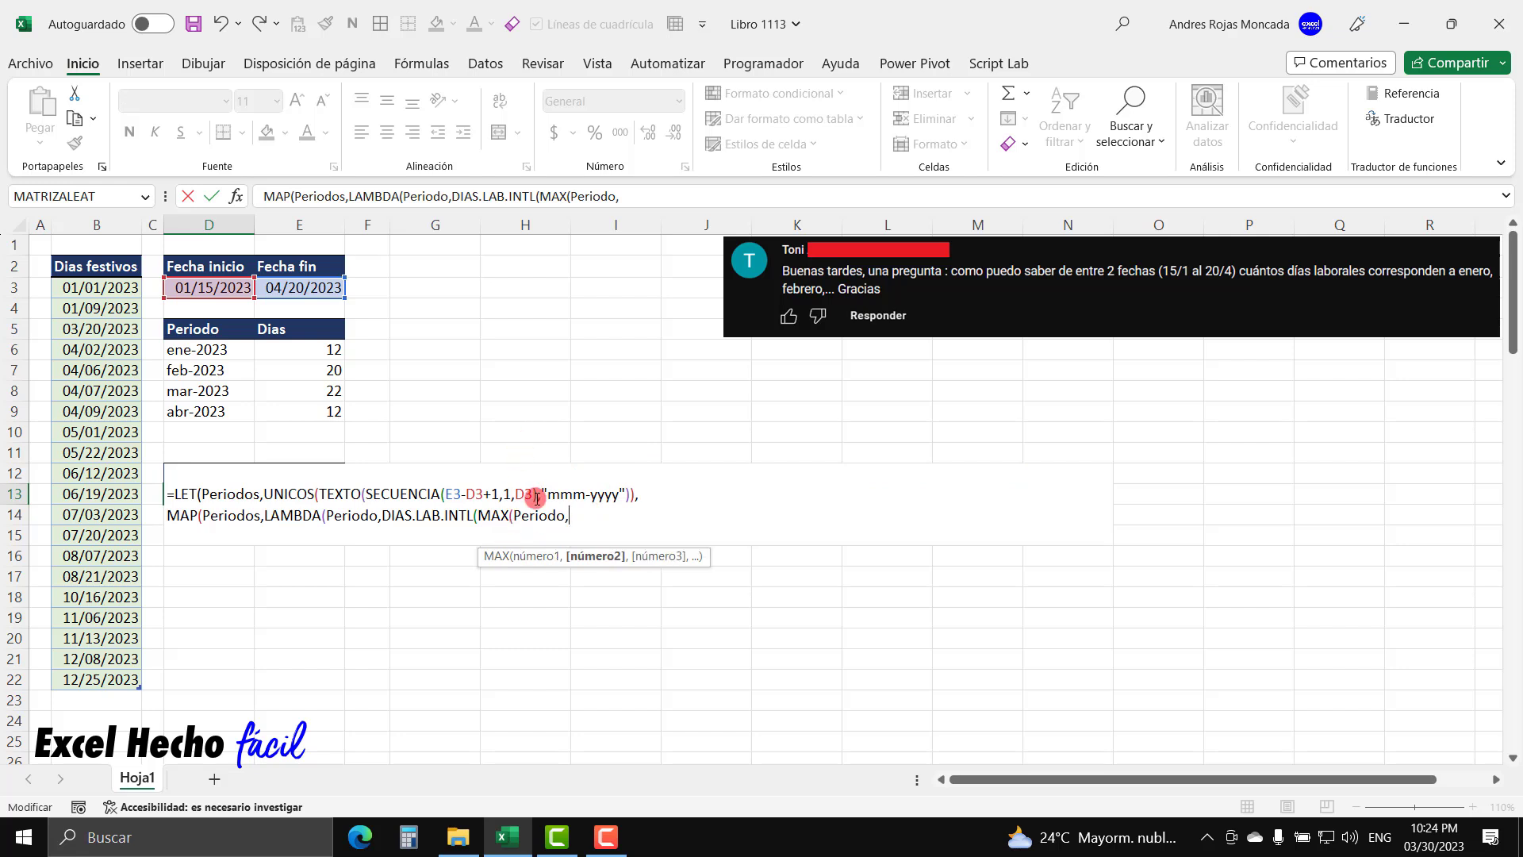
left_click(534, 558)
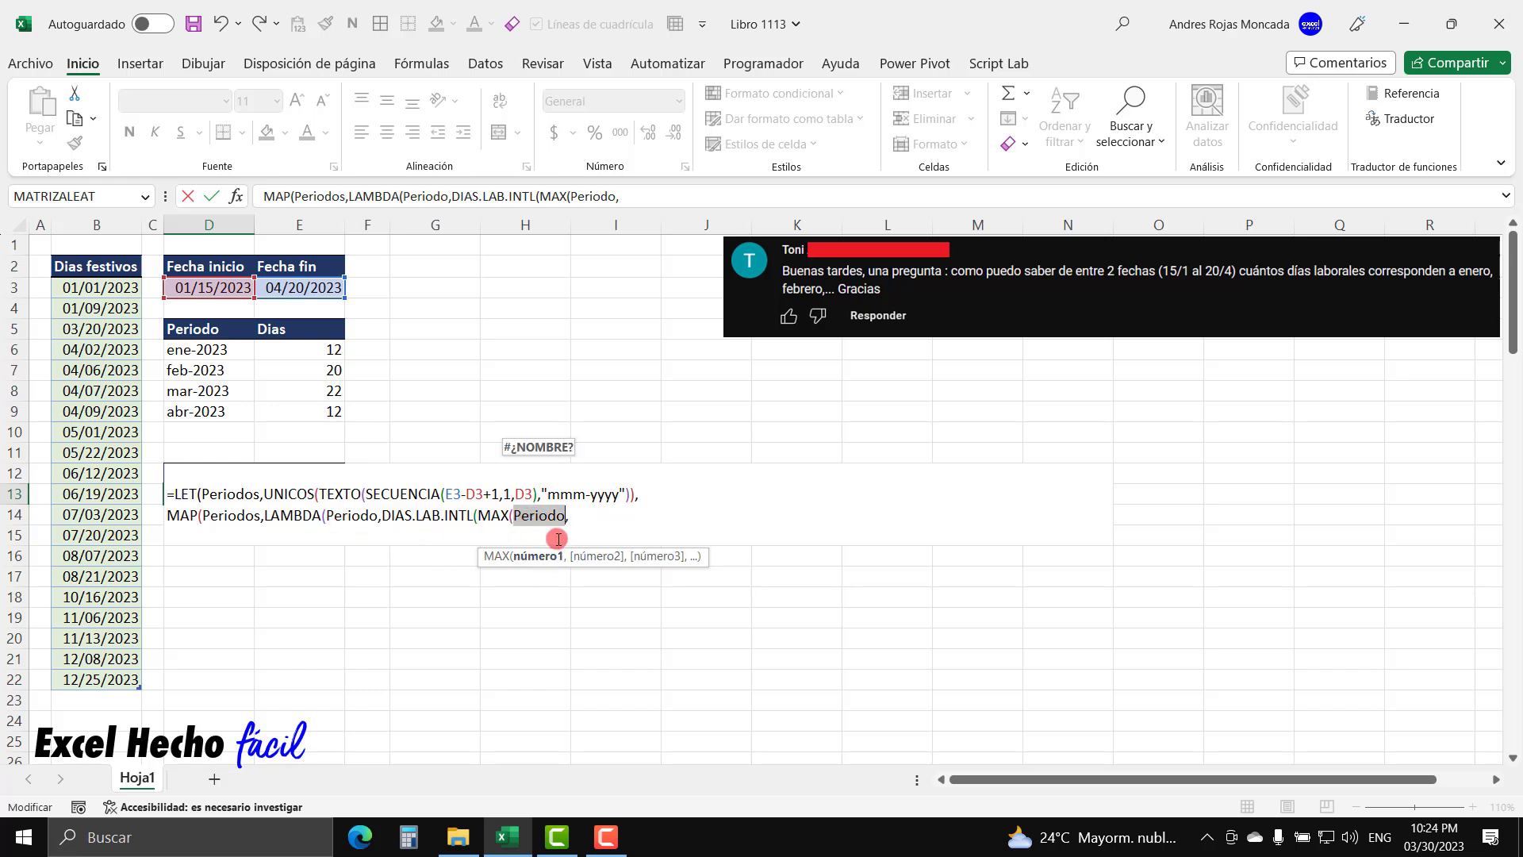
left_click(573, 516)
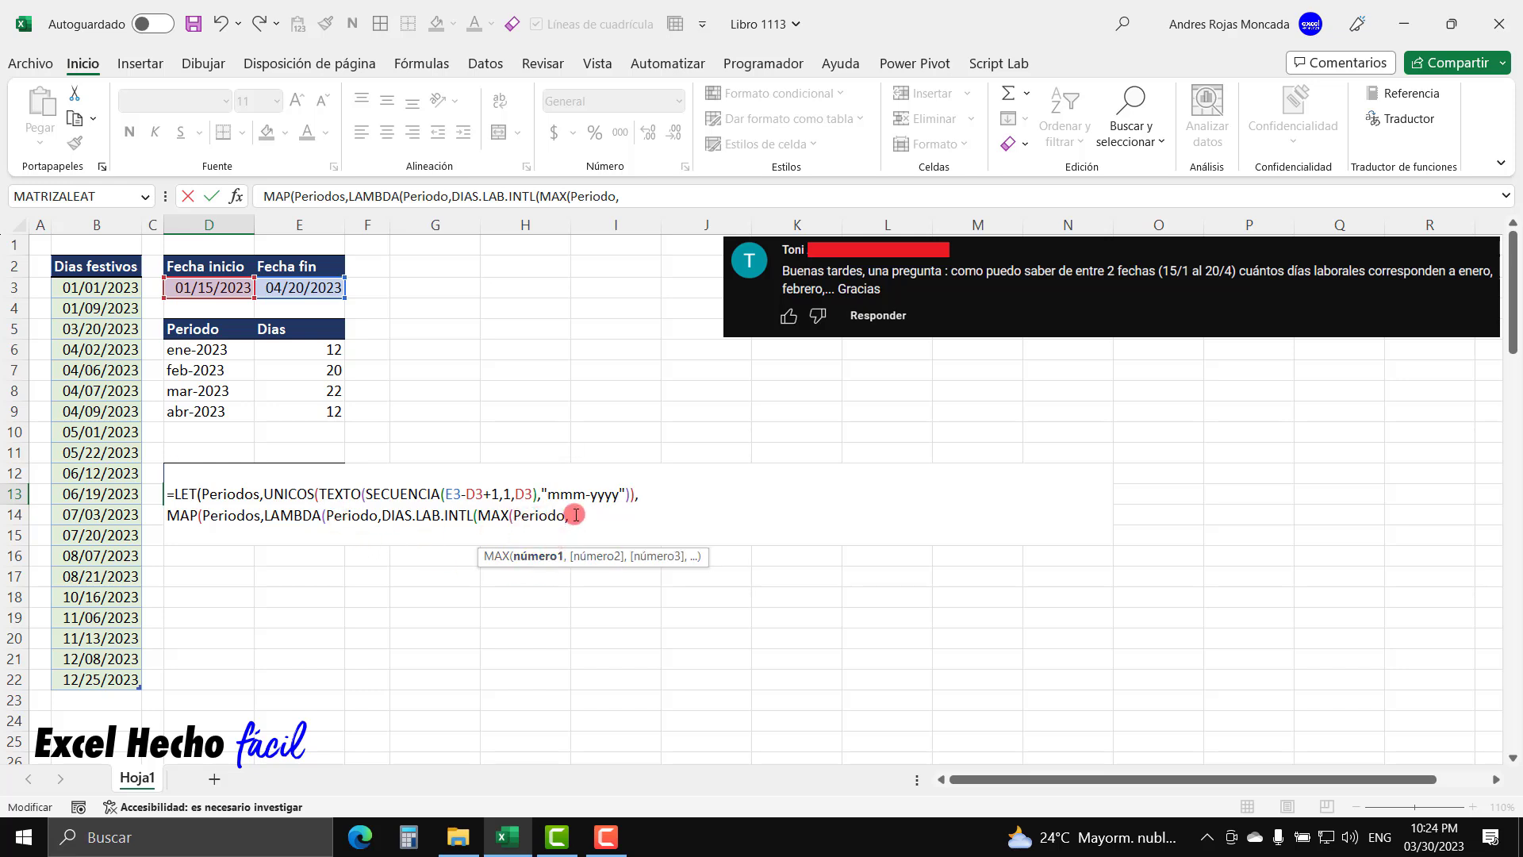
left_click(182, 288)
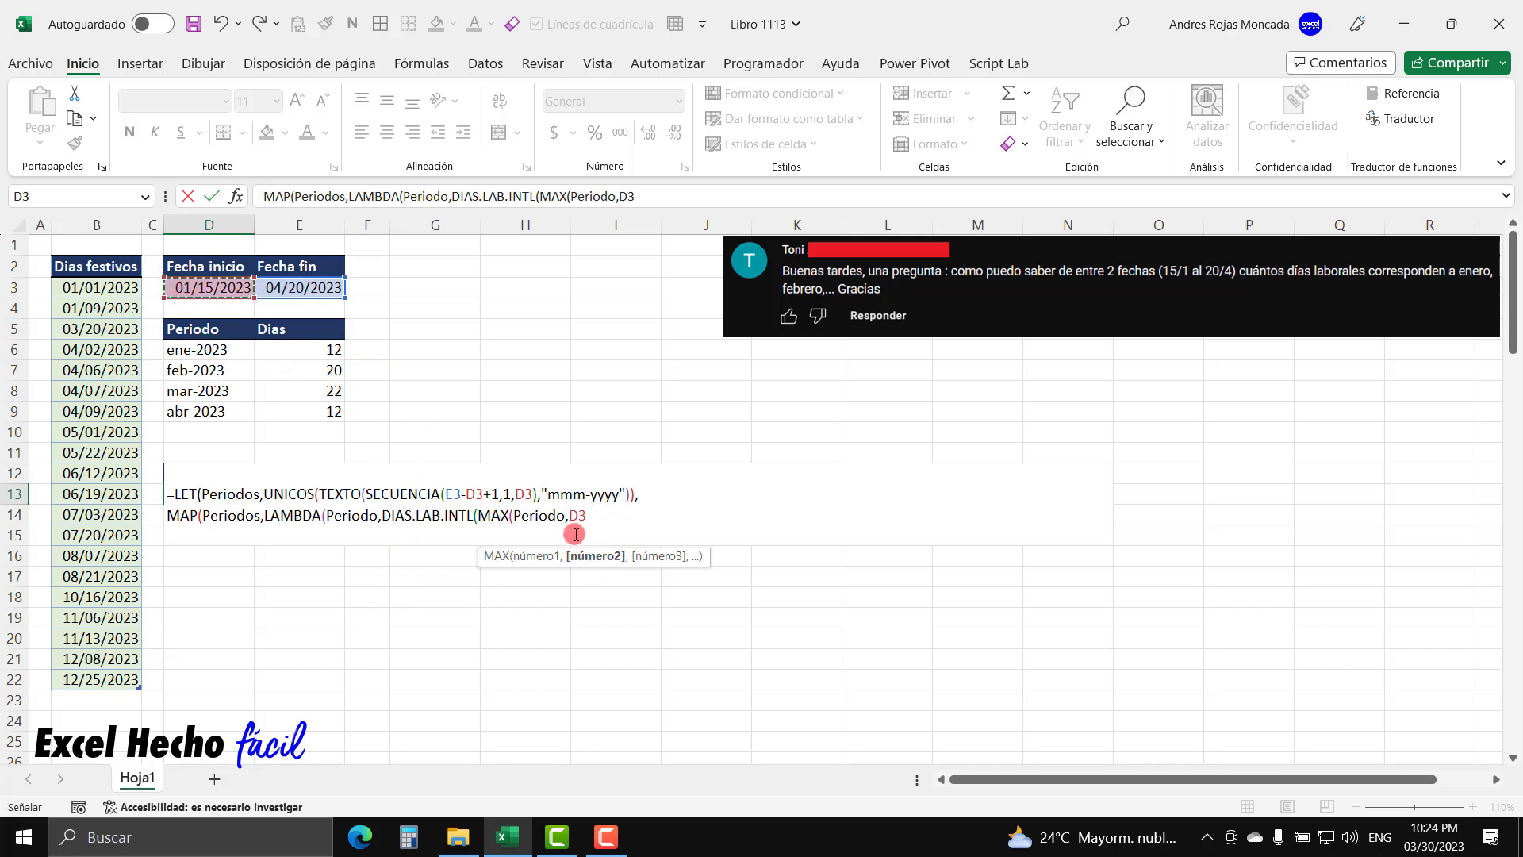
type(")")
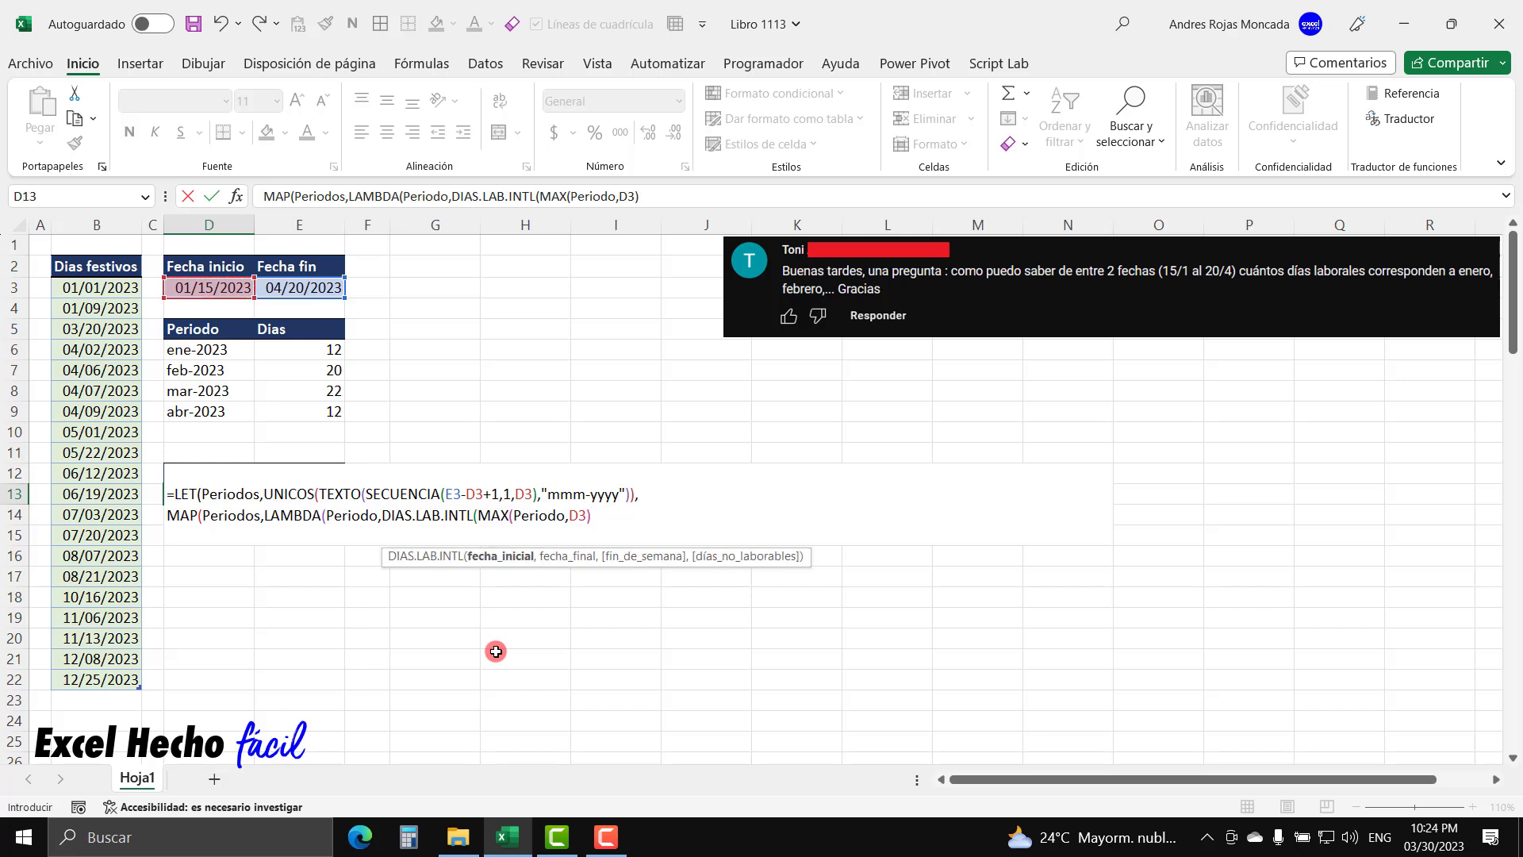
left_click(499, 558)
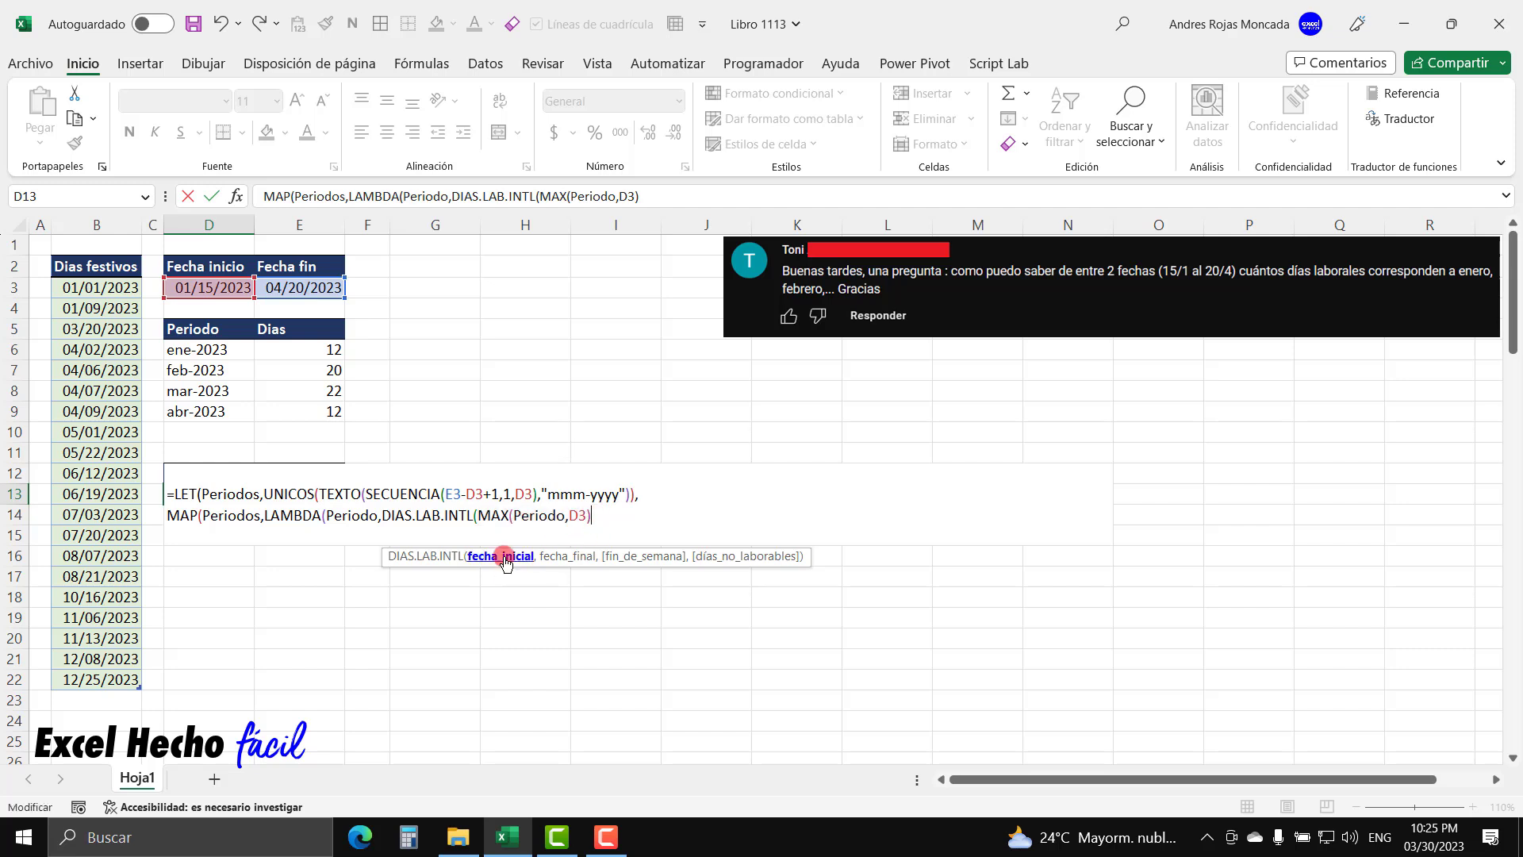
Add MIN(FIN.MES(Periodo,0), as the end-date argument, leaving MIN's second value to fill
left_click(523, 571)
left_click(622, 518)
type(",")
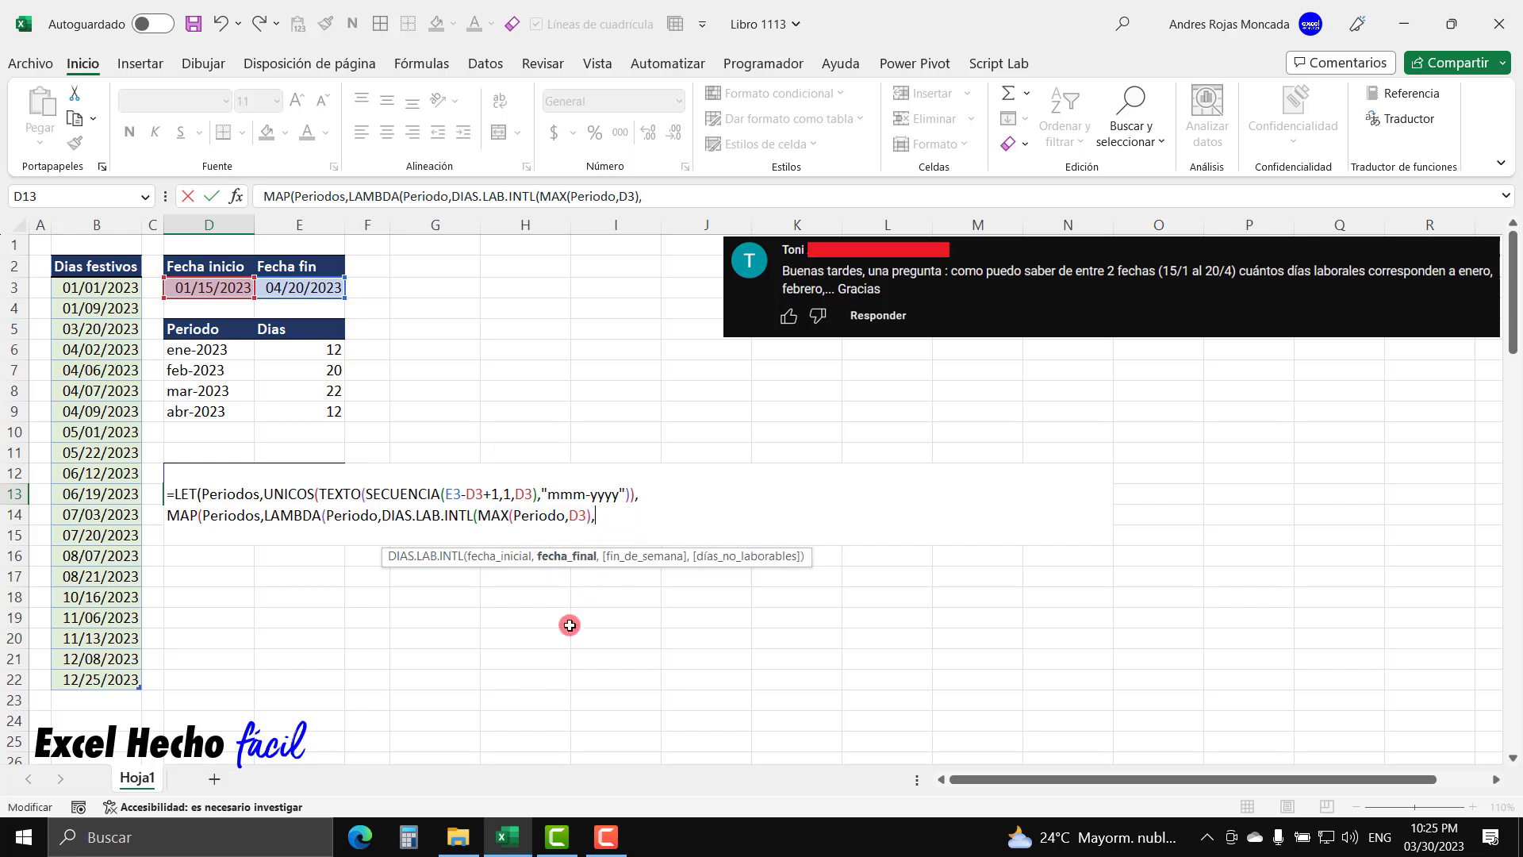
type("MIN(")
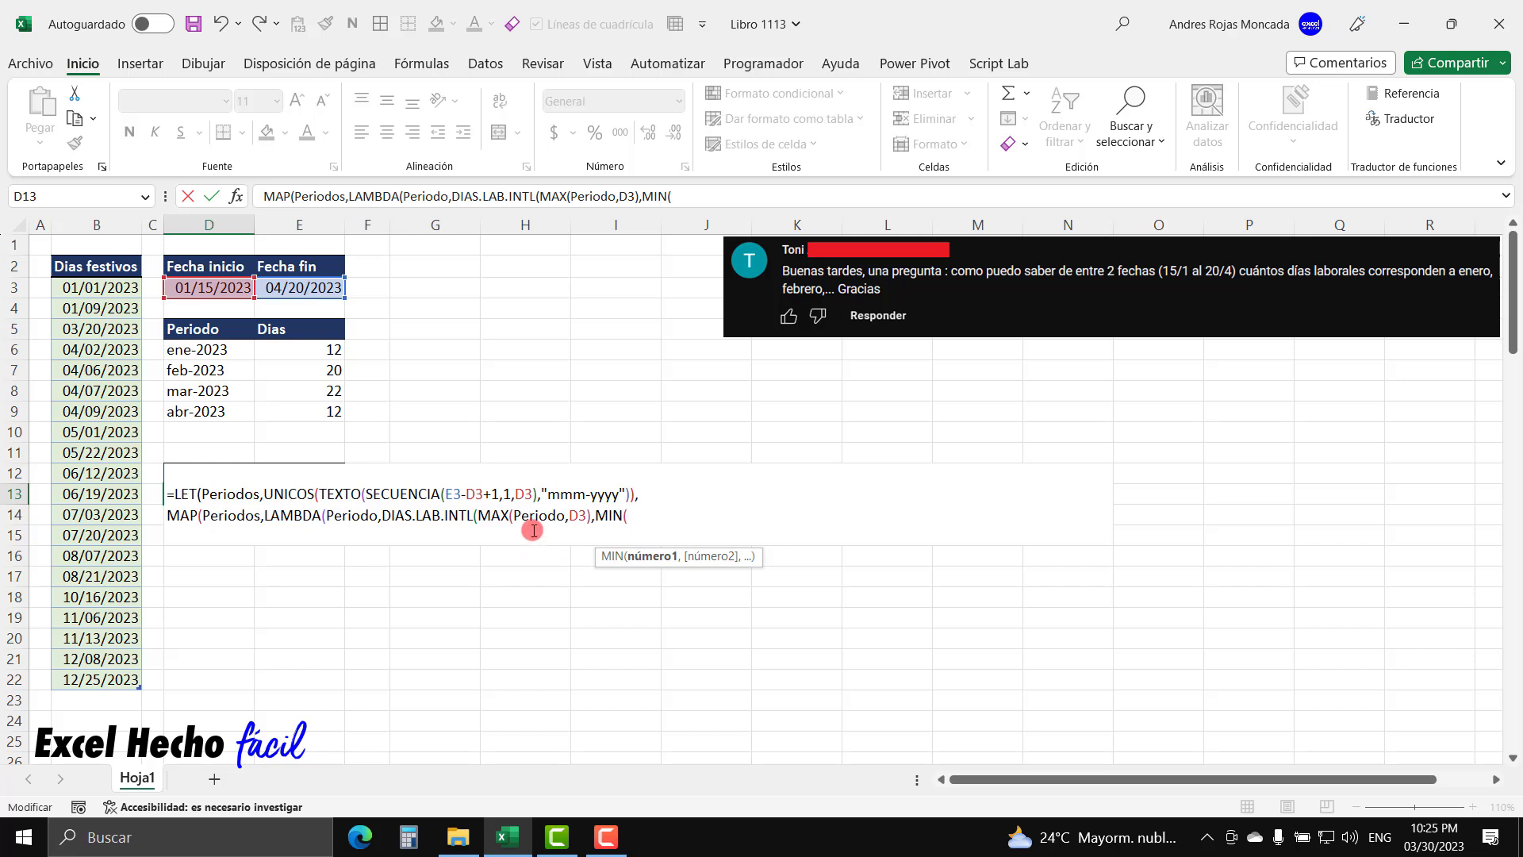
type("FIN.MES")
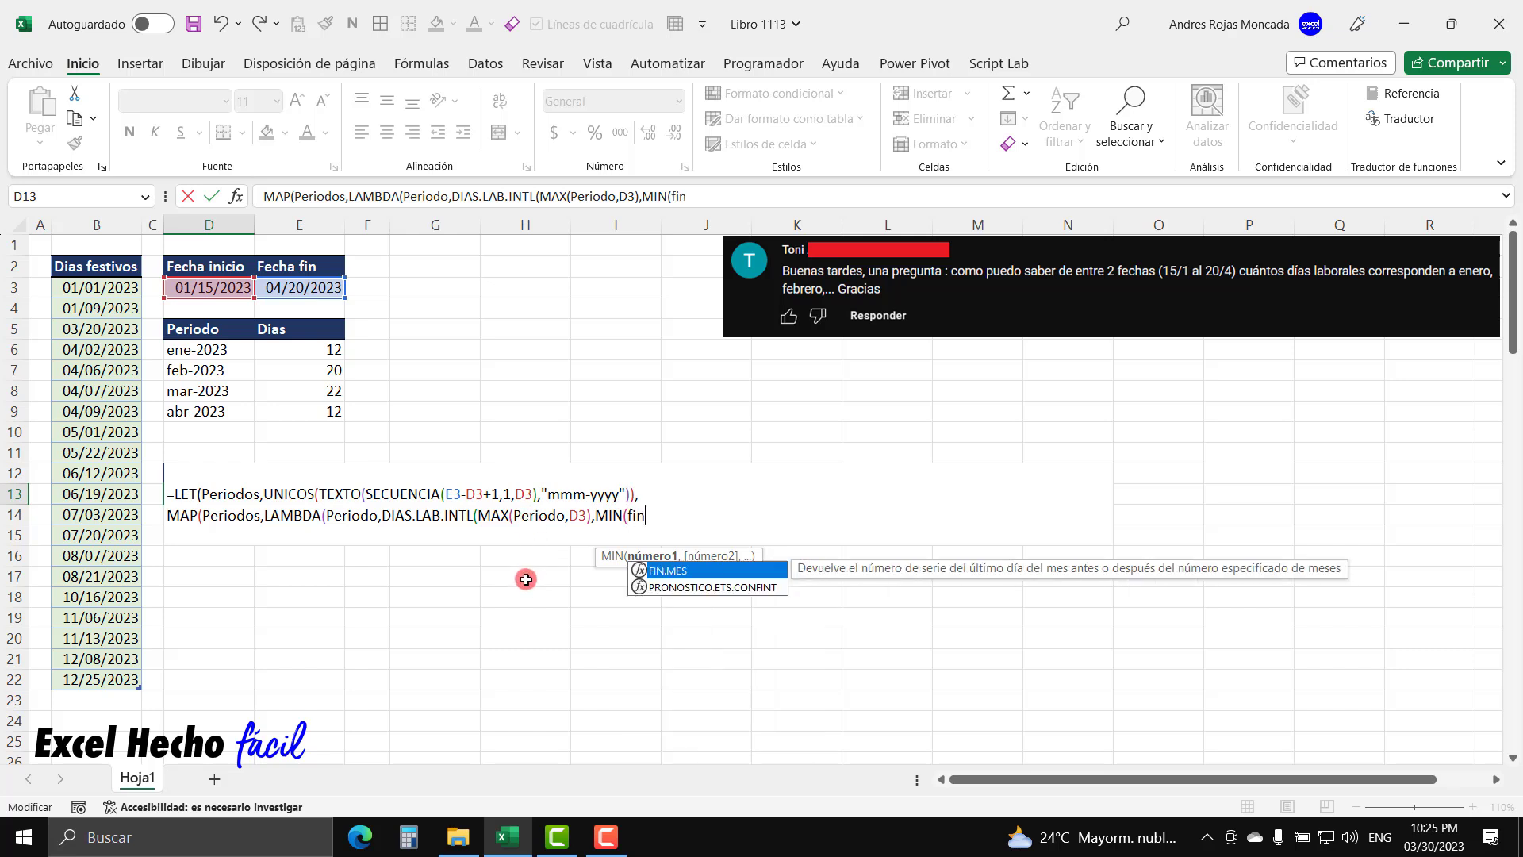
type("(")
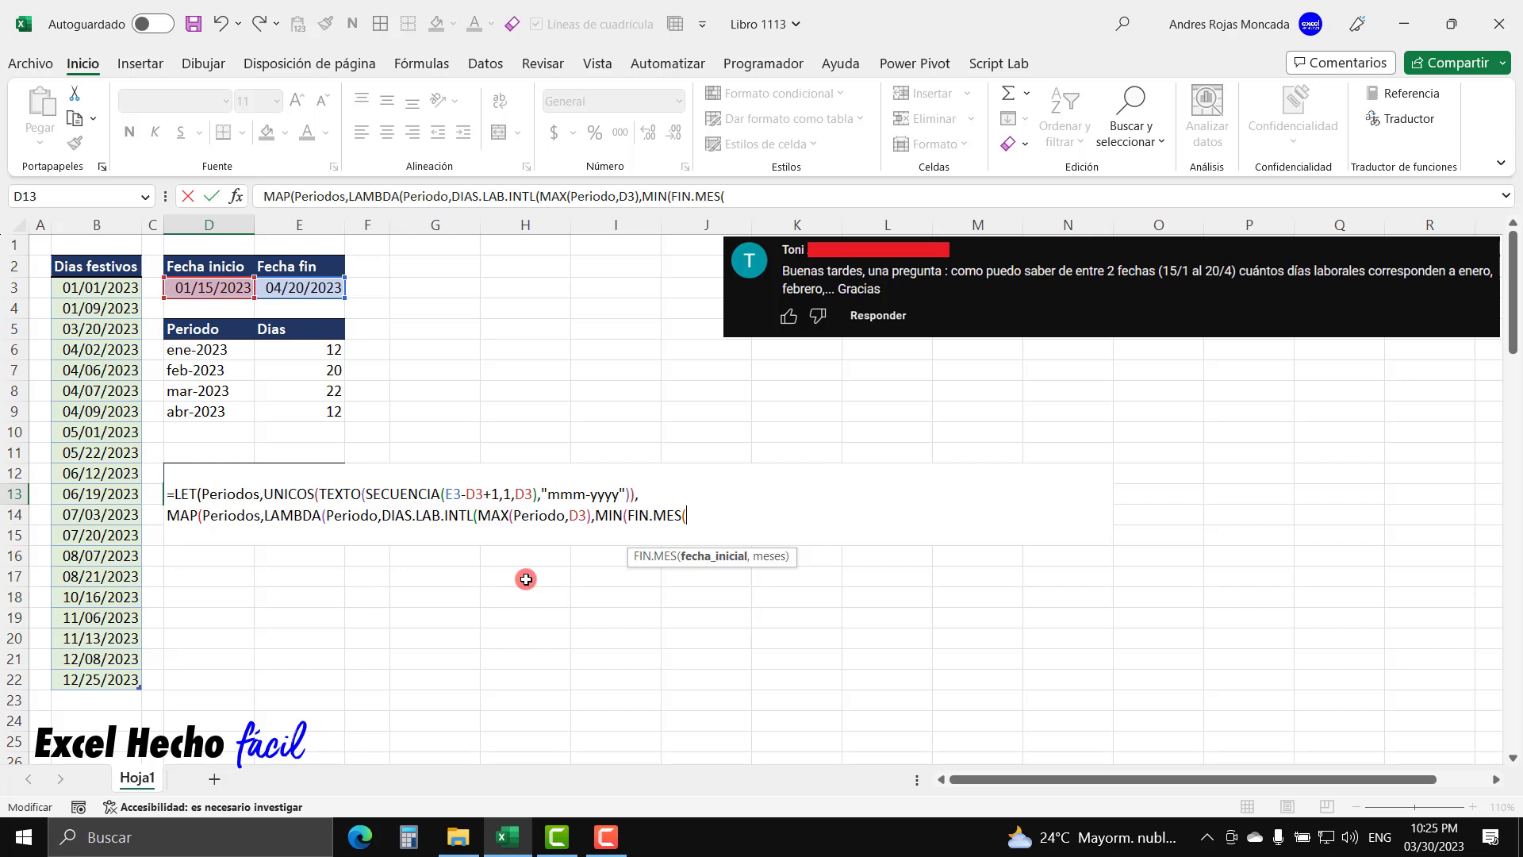
type("p")
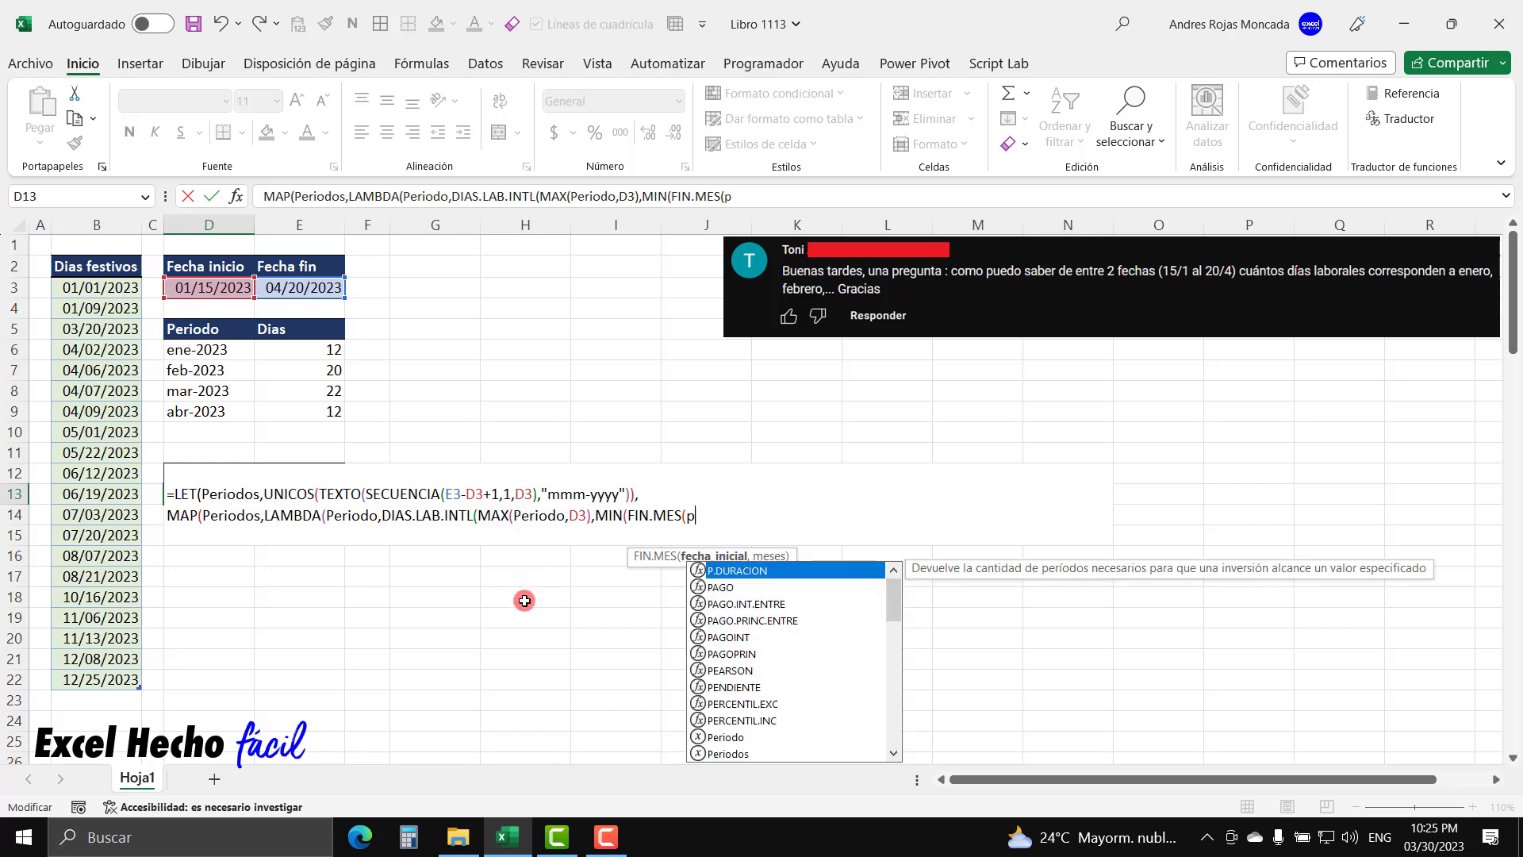
type("erio")
key("Tab")
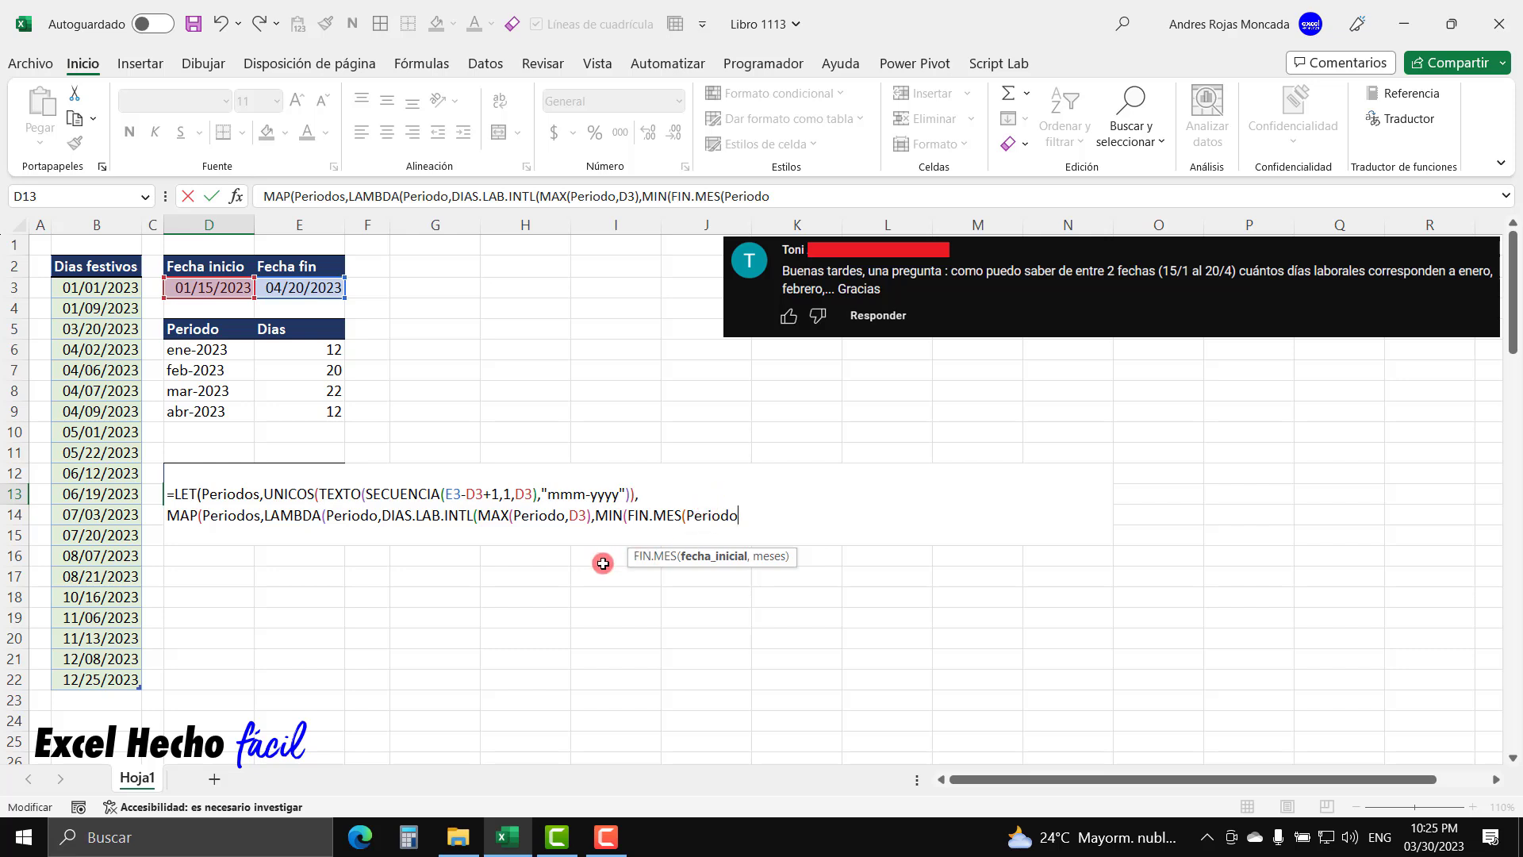
type(",0")
type(")")
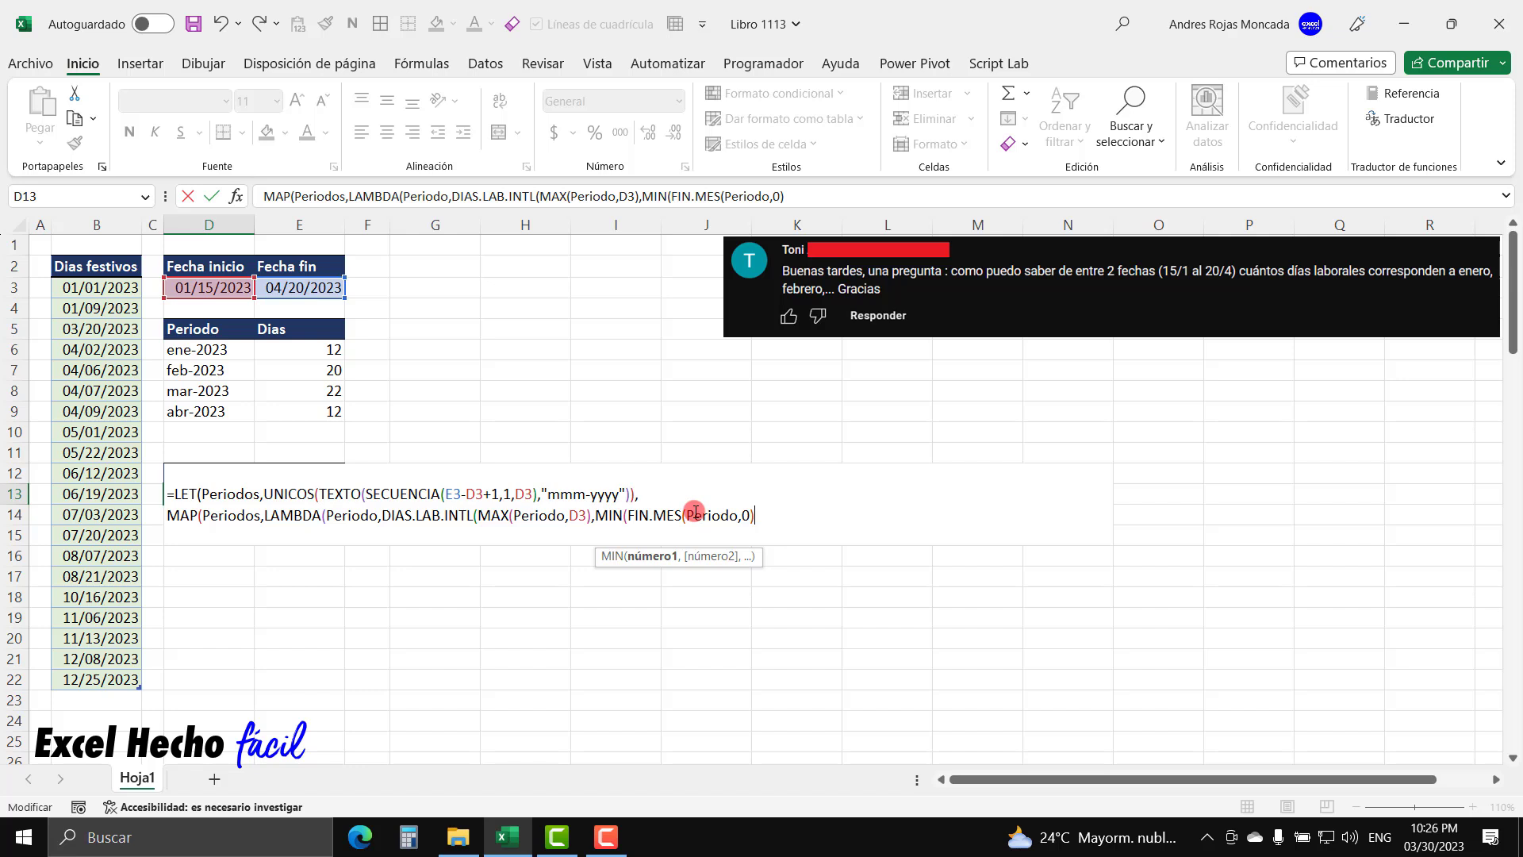
type(",")
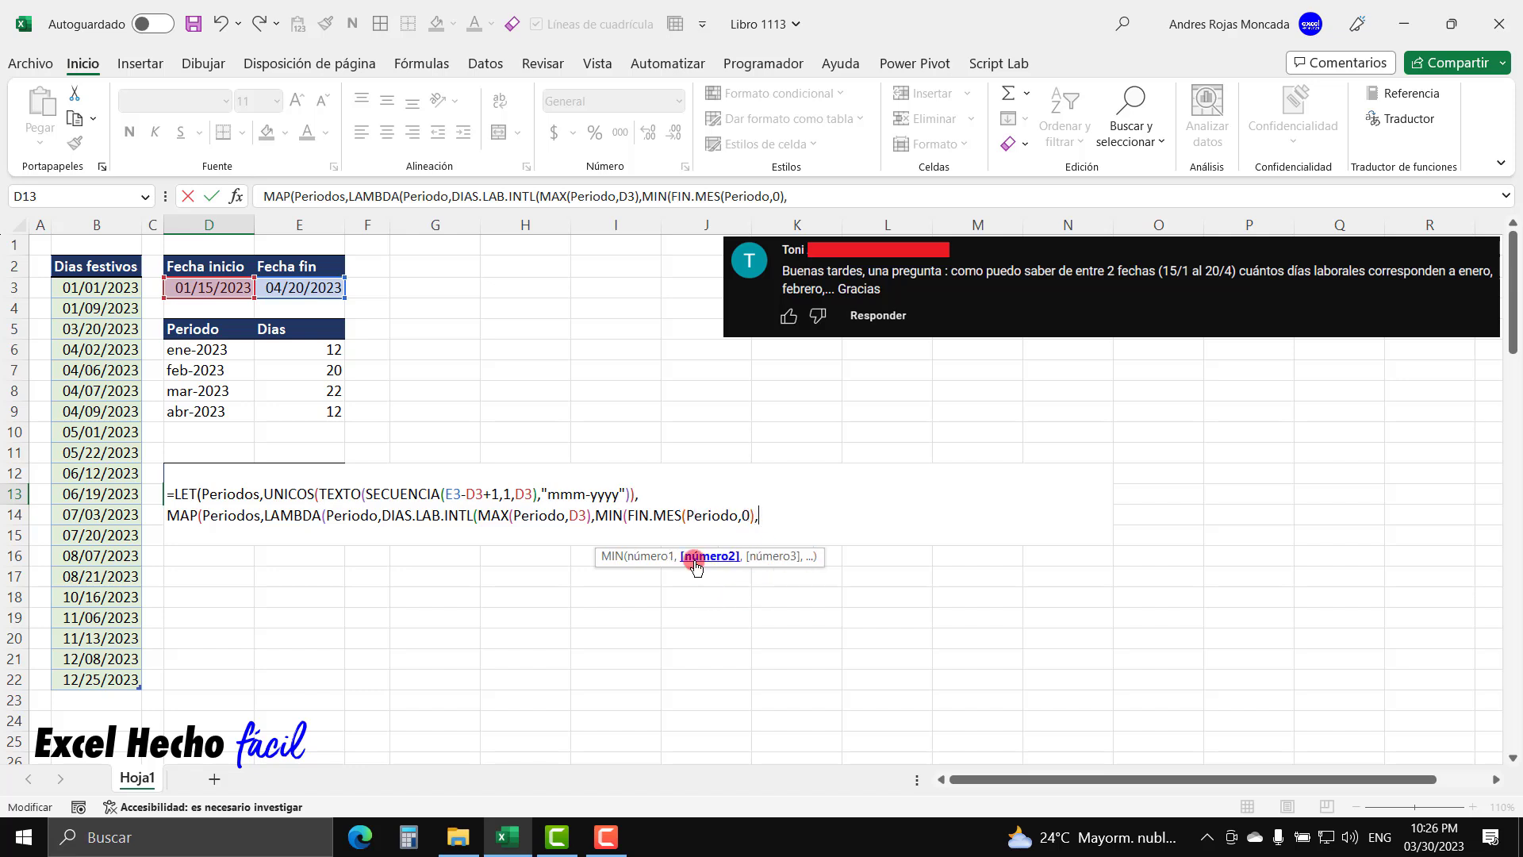
left_click(631, 517)
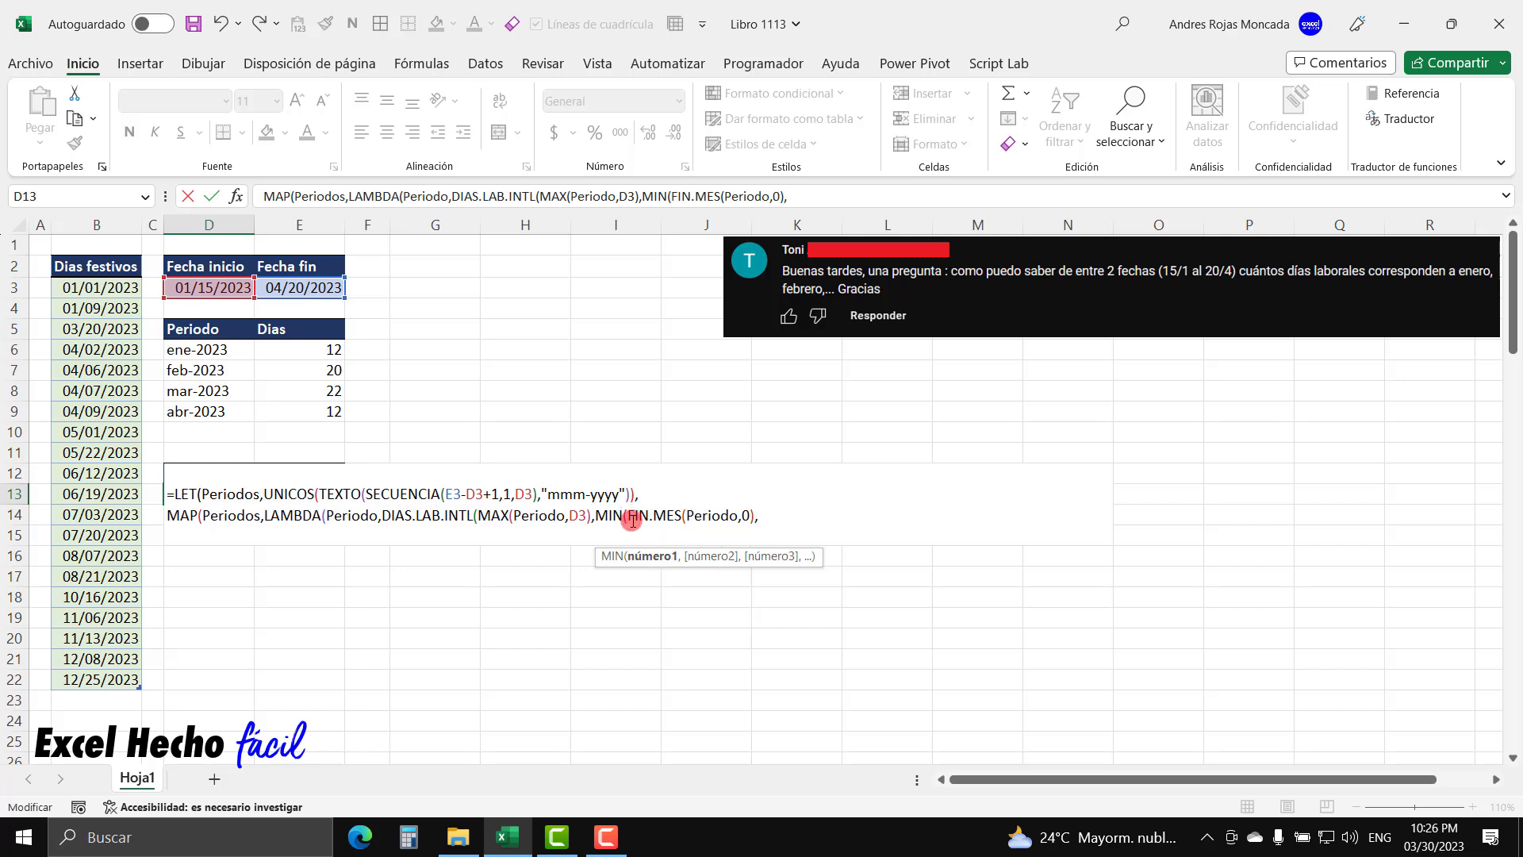
Finish the end date as MIN(FIN.MES(Periodo,0),E3) and add a comma for the weekend argument
left_click_drag(633, 520, 775, 526)
left_click(767, 516)
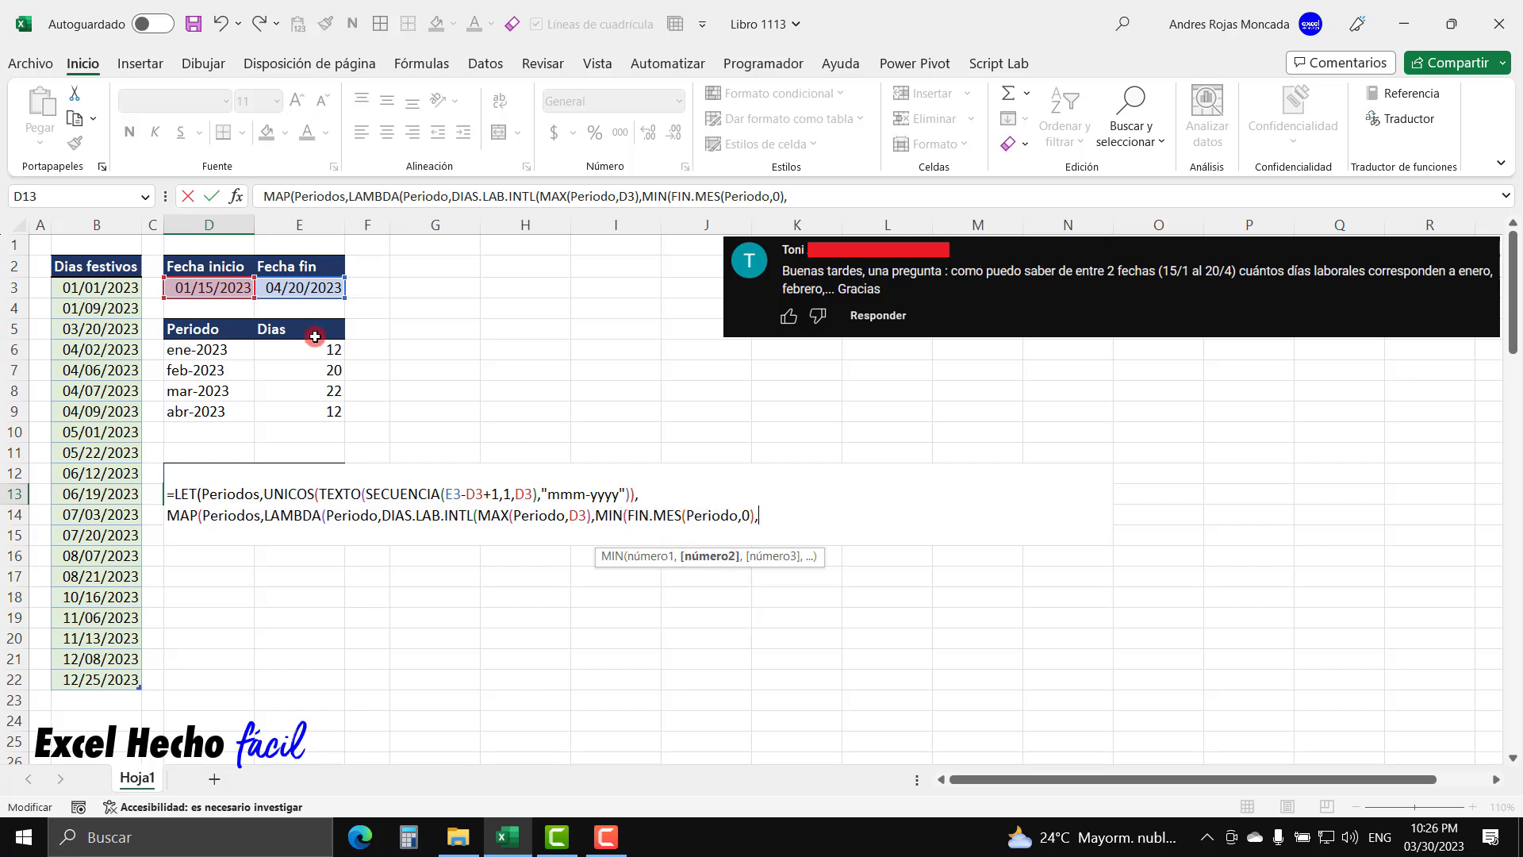
left_click(300, 288)
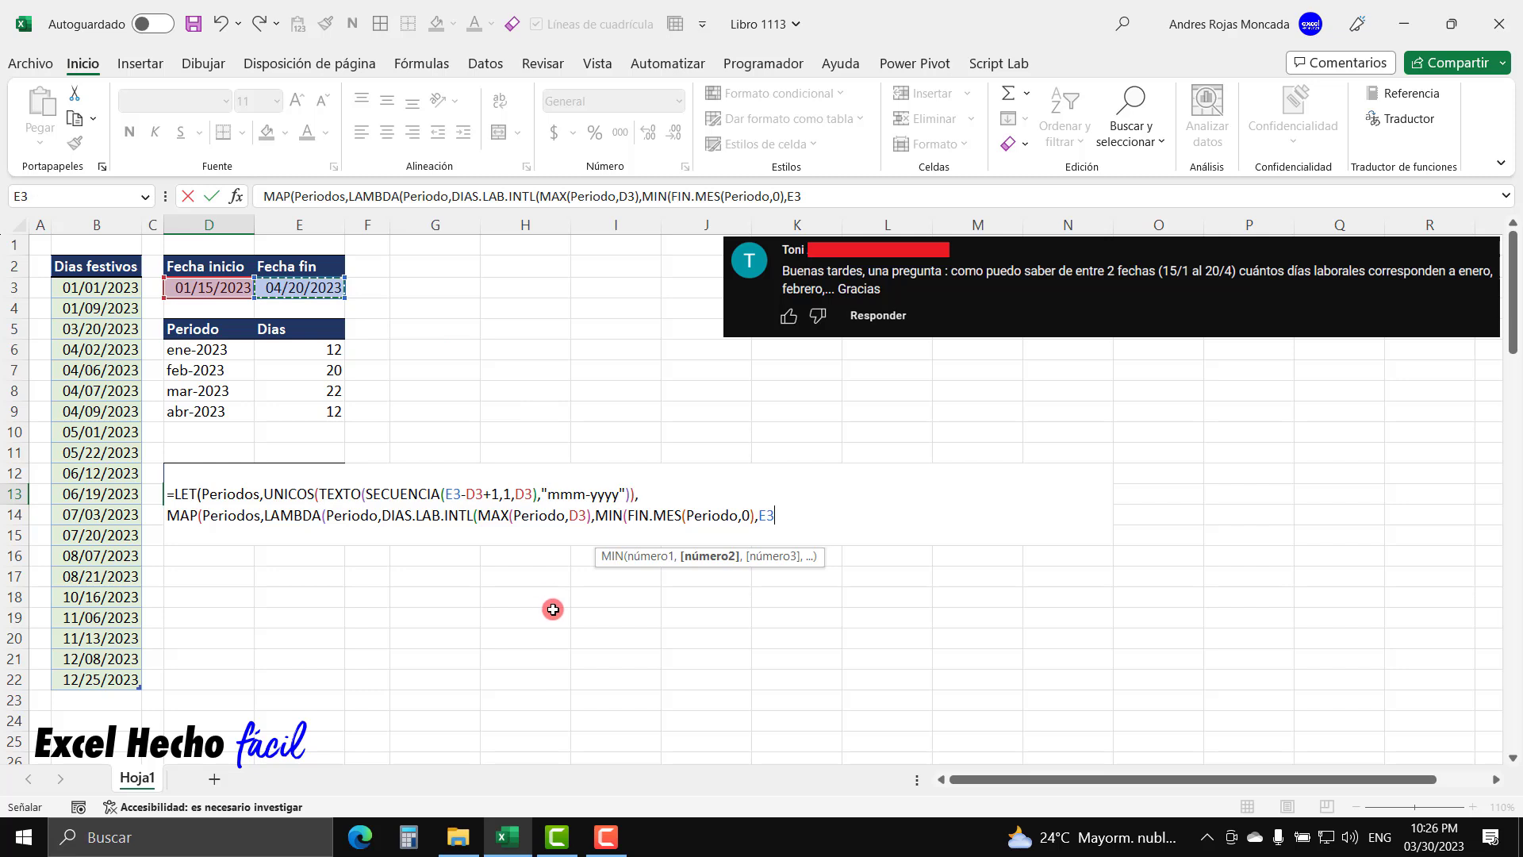
type(")")
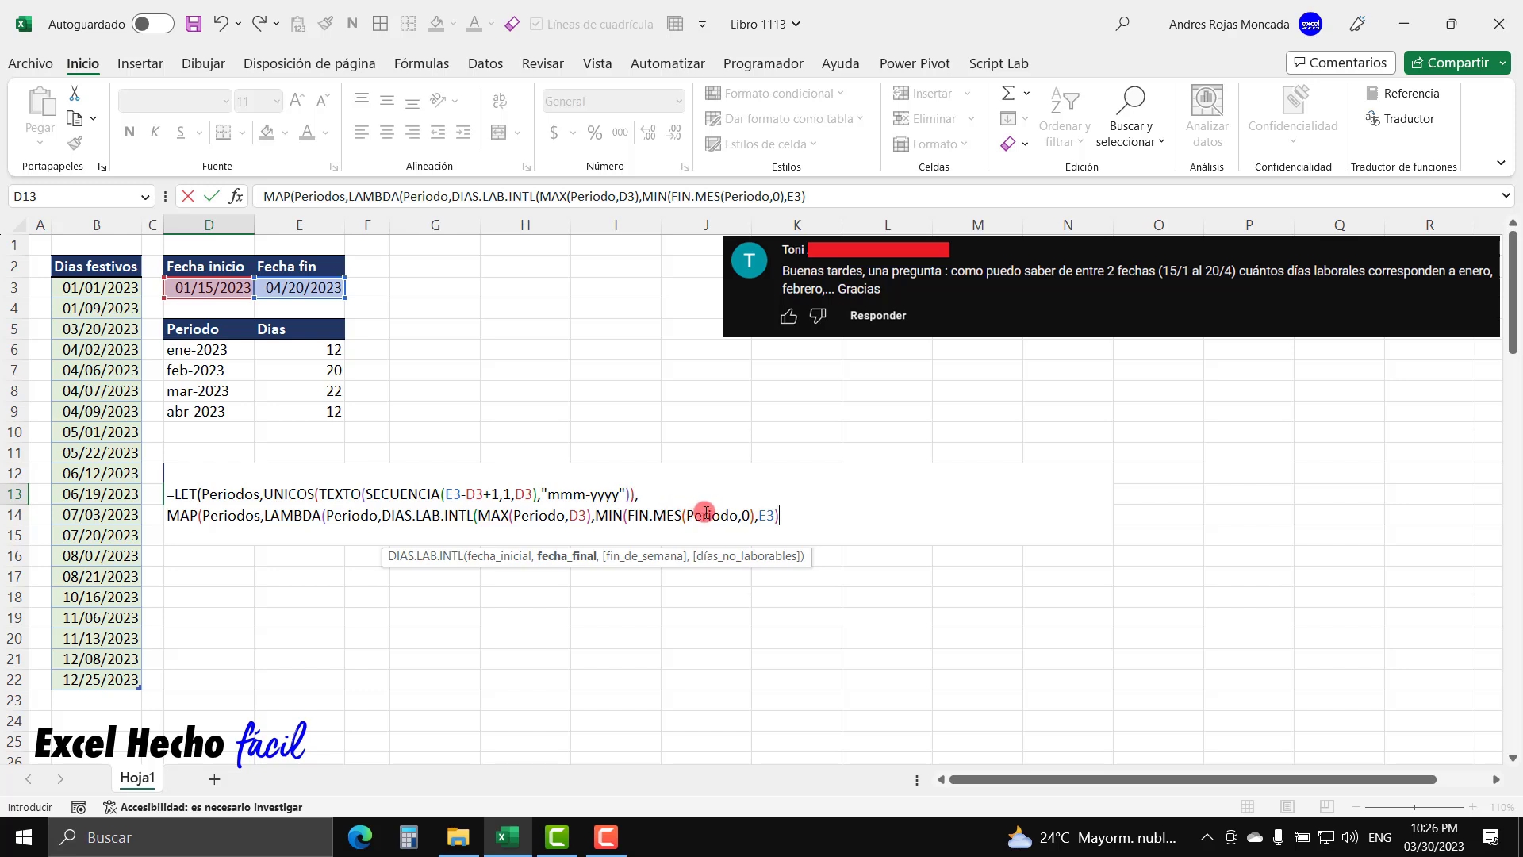
left_click_drag(626, 515, 752, 513)
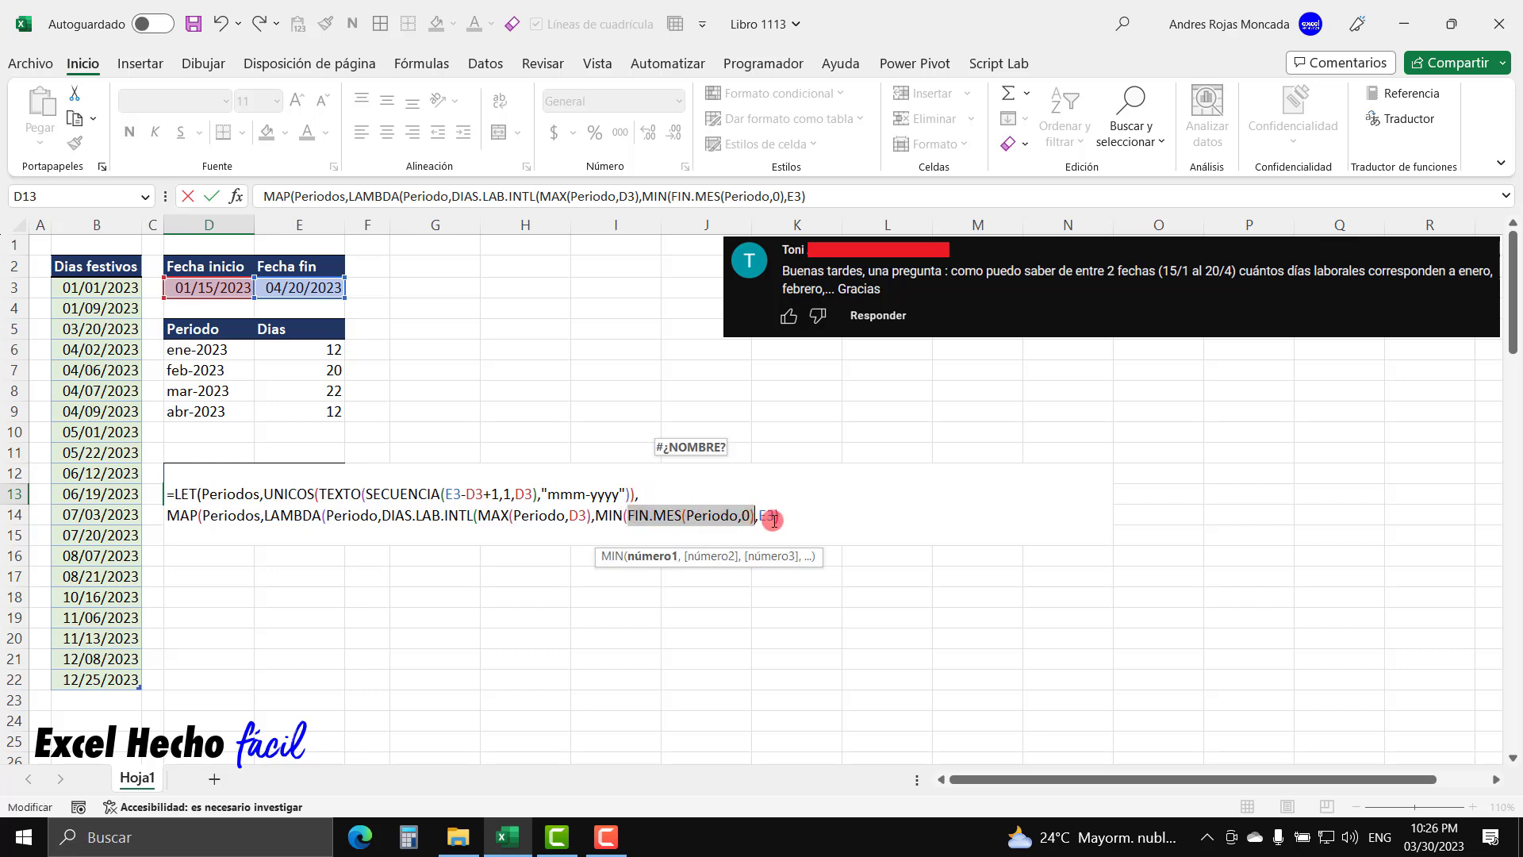
left_click(764, 517)
double_click(764, 516)
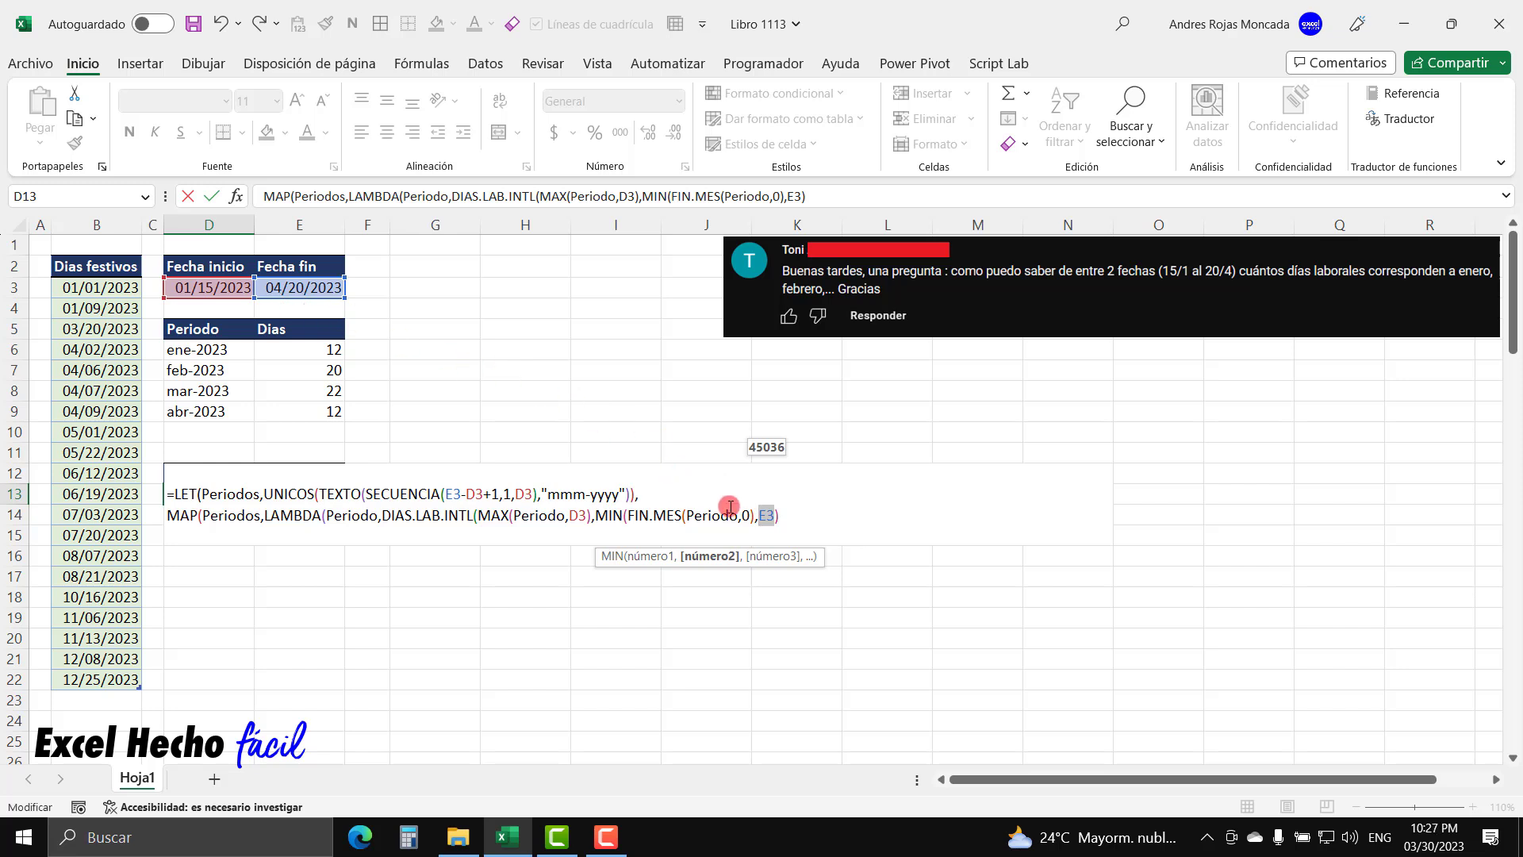
left_click(785, 518)
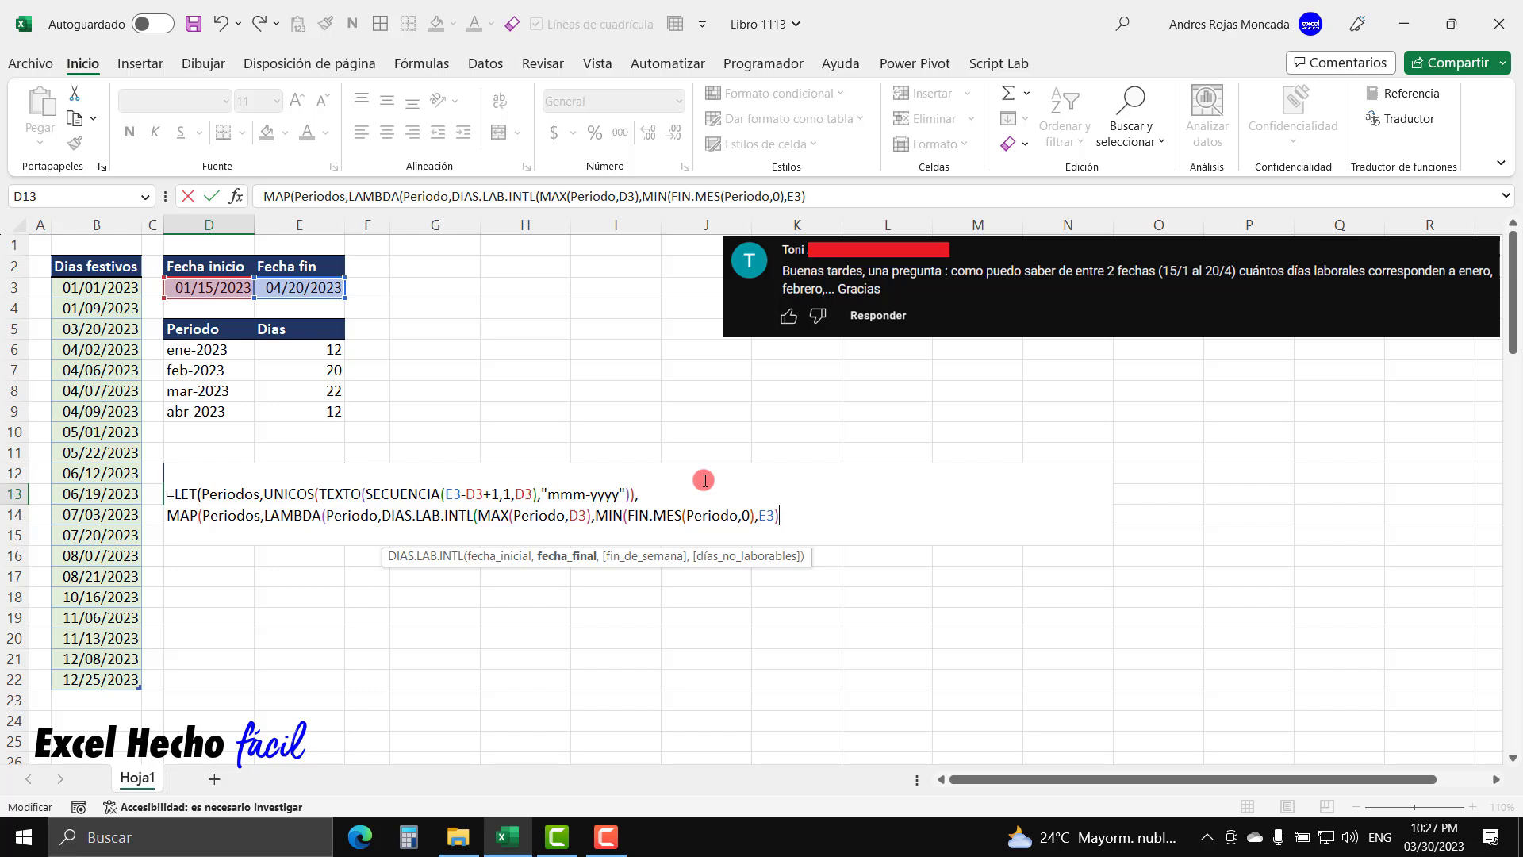
type(",")
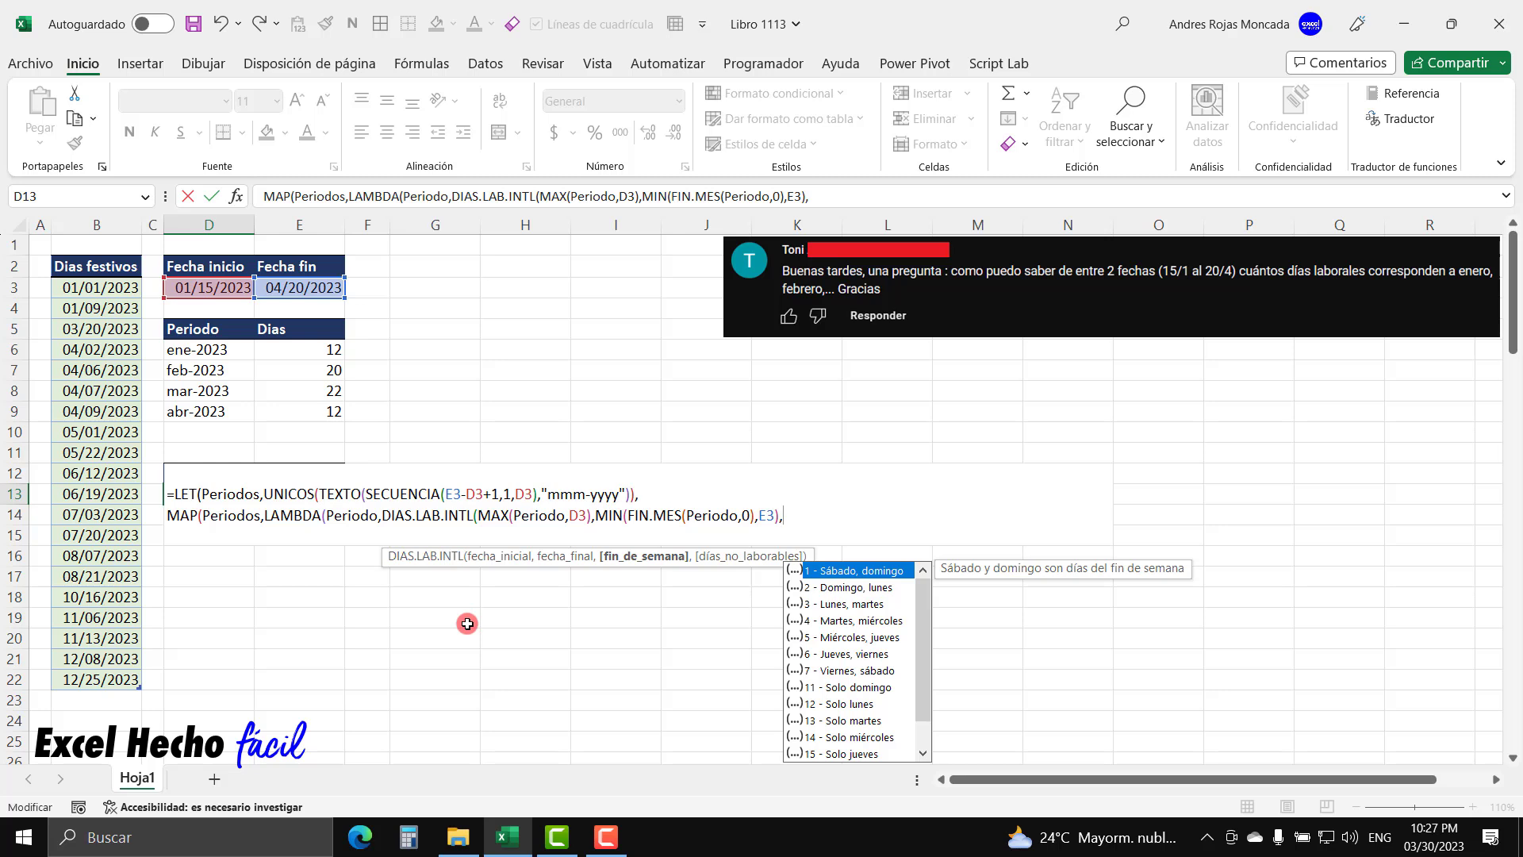
Enter "0000011" as the weekend pattern, making Saturday and Sunday non-working, then add a comma
type("\"")
left_click(790, 517)
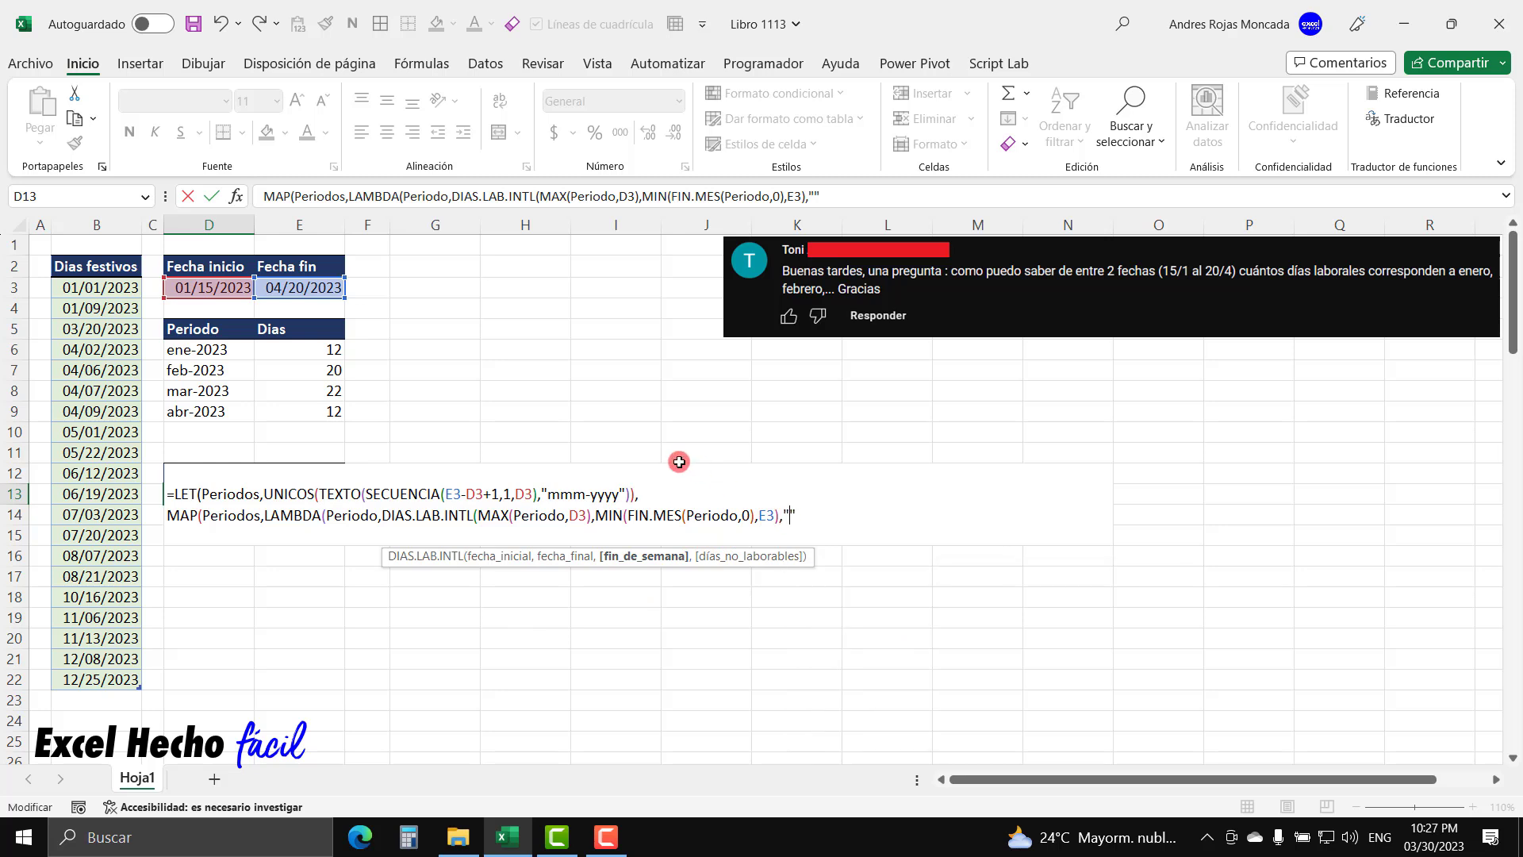
type("0")
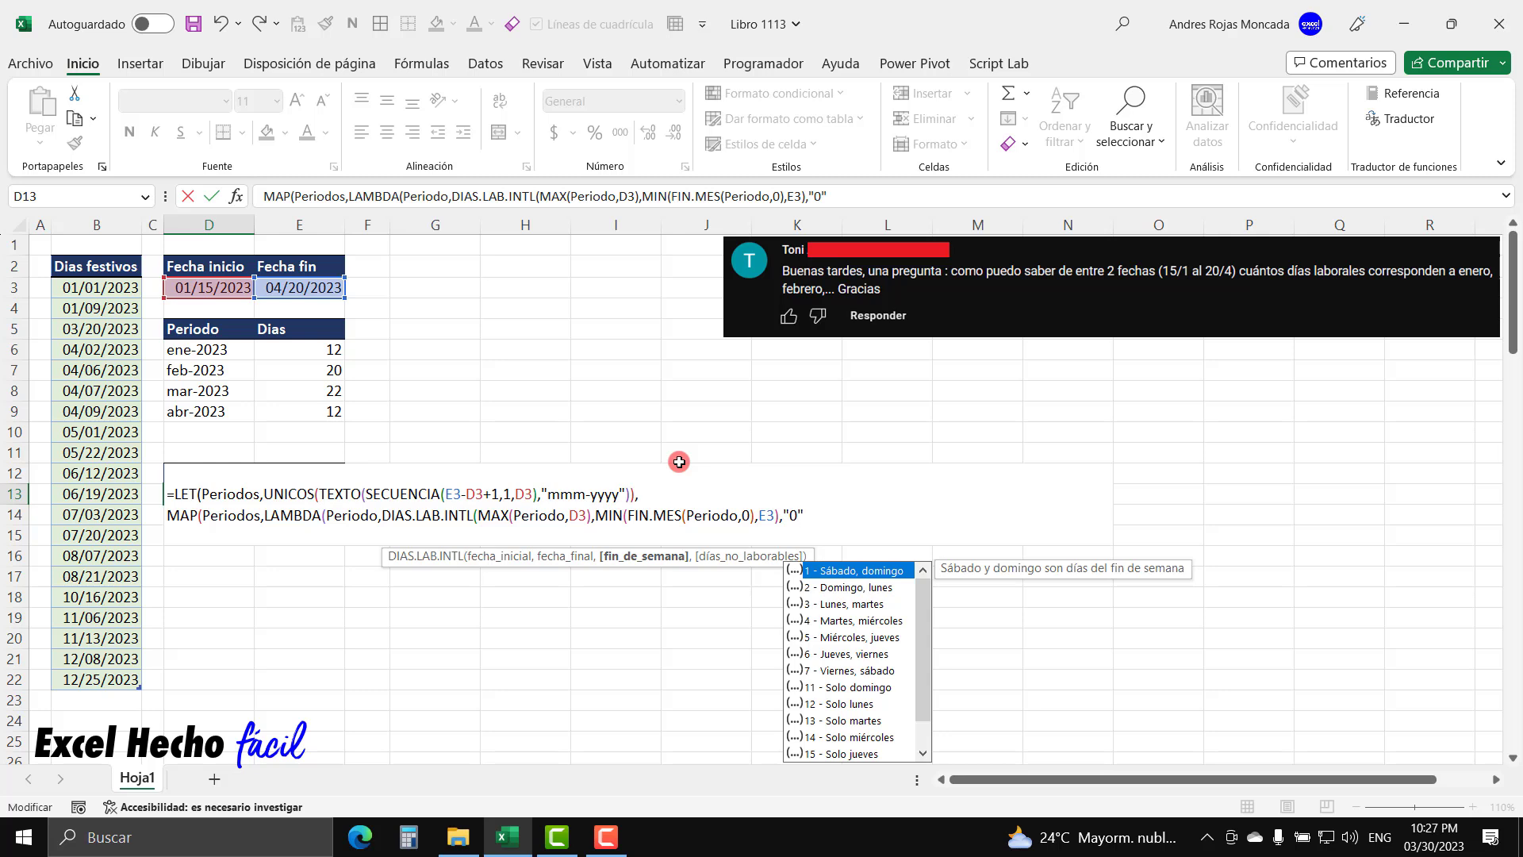
type("0")
type("0")
type("00")
type("0")
type("000")
left_click(830, 517)
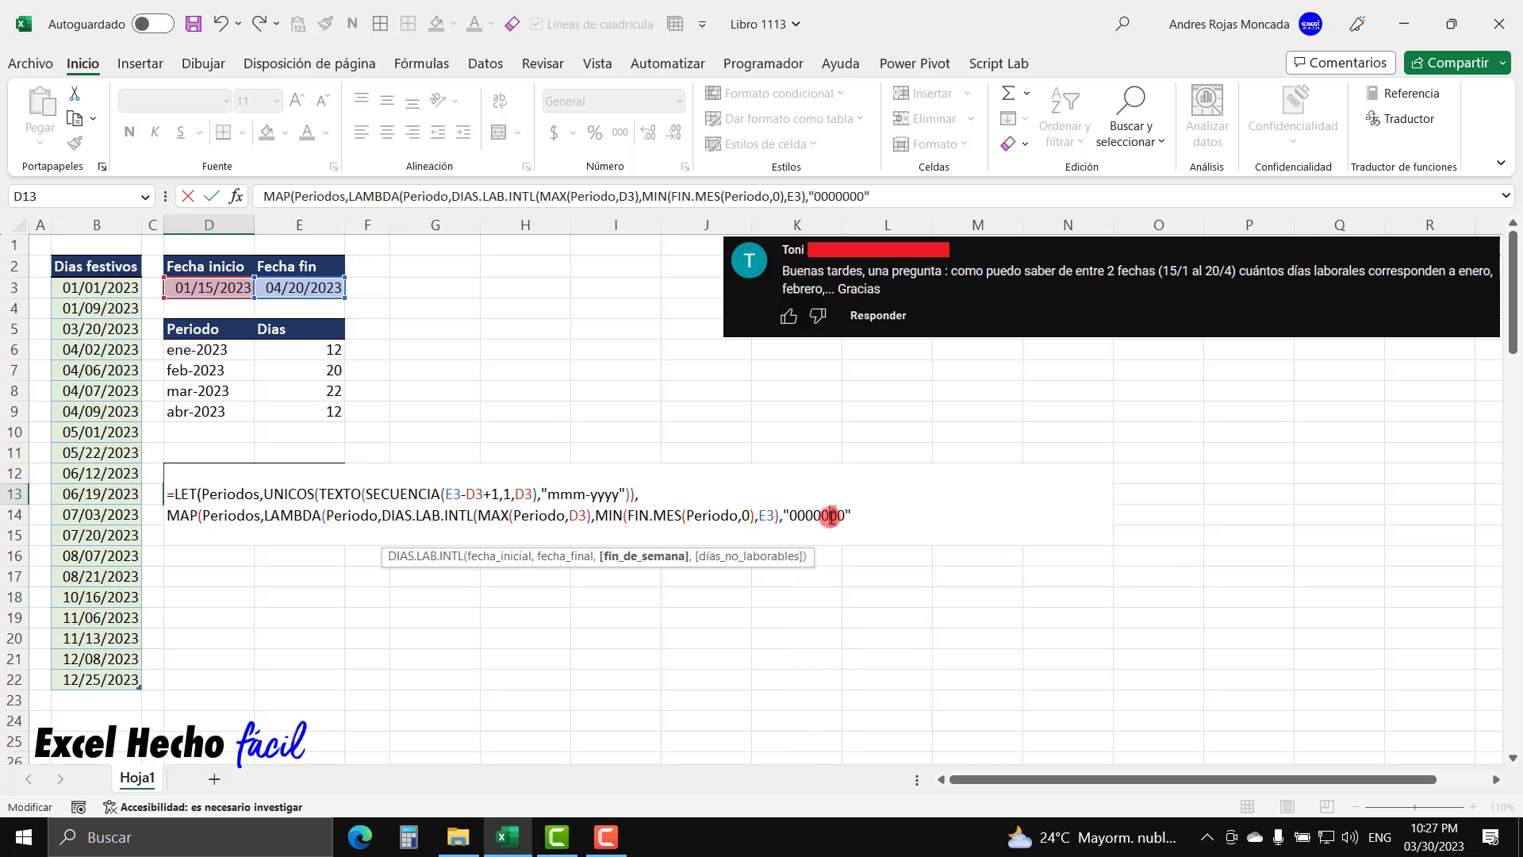
key("shift+Right")
type("1")
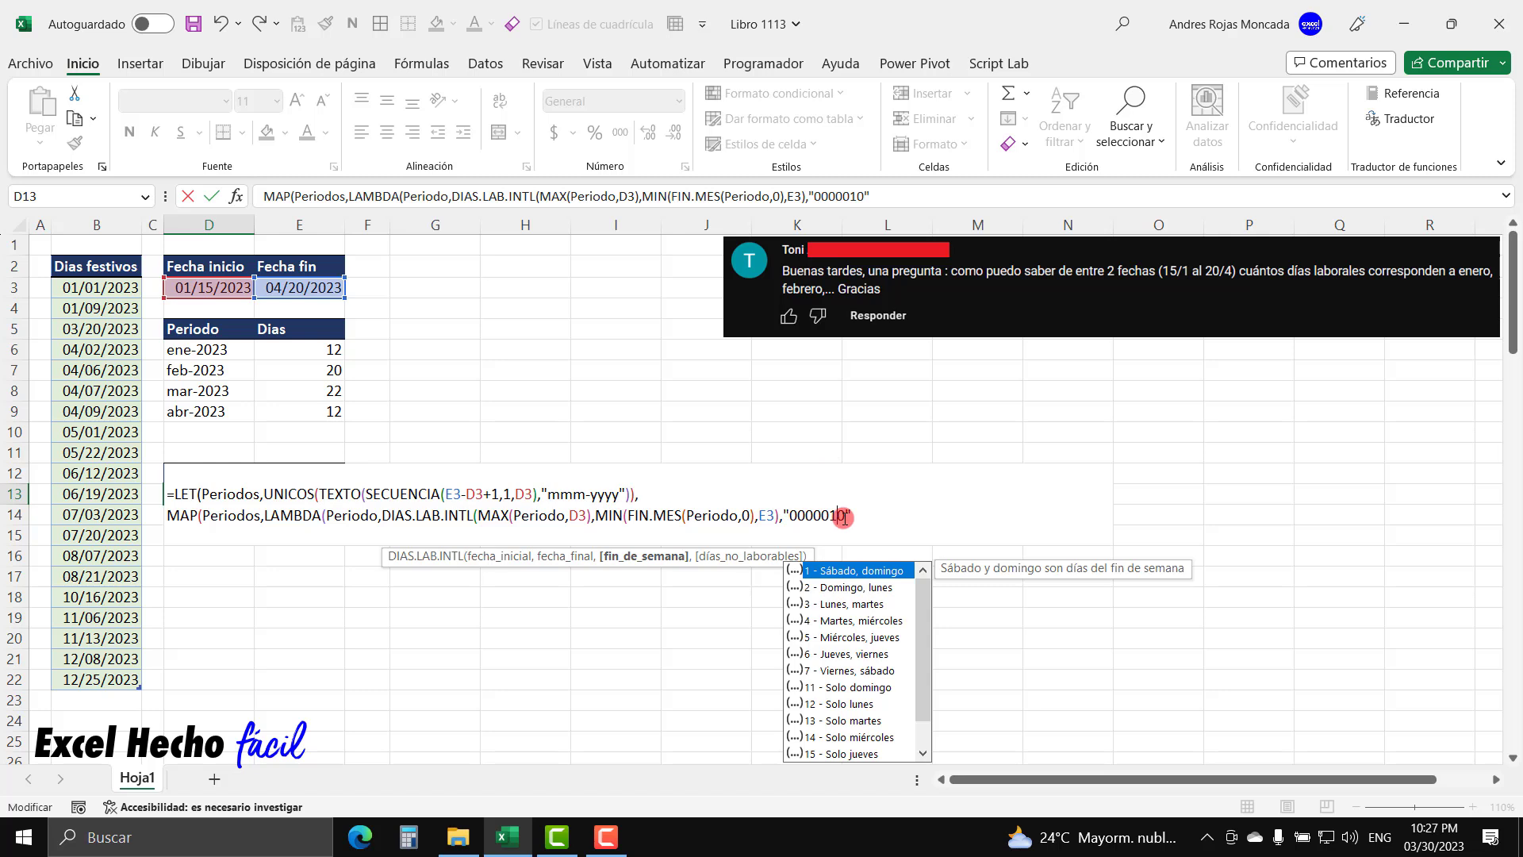
left_click(840, 516)
key("shift+Right")
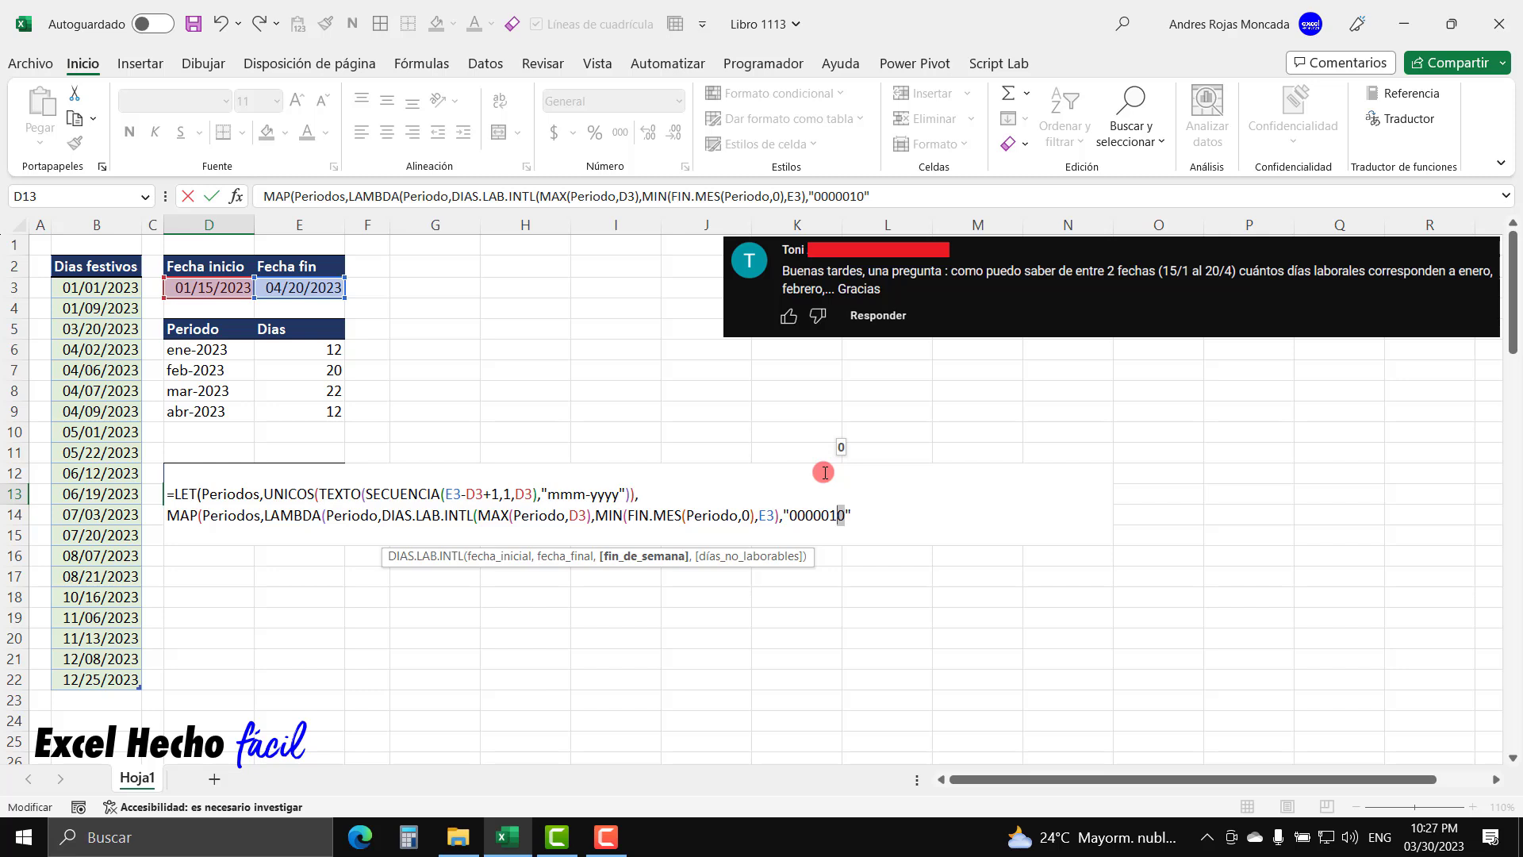
type("1")
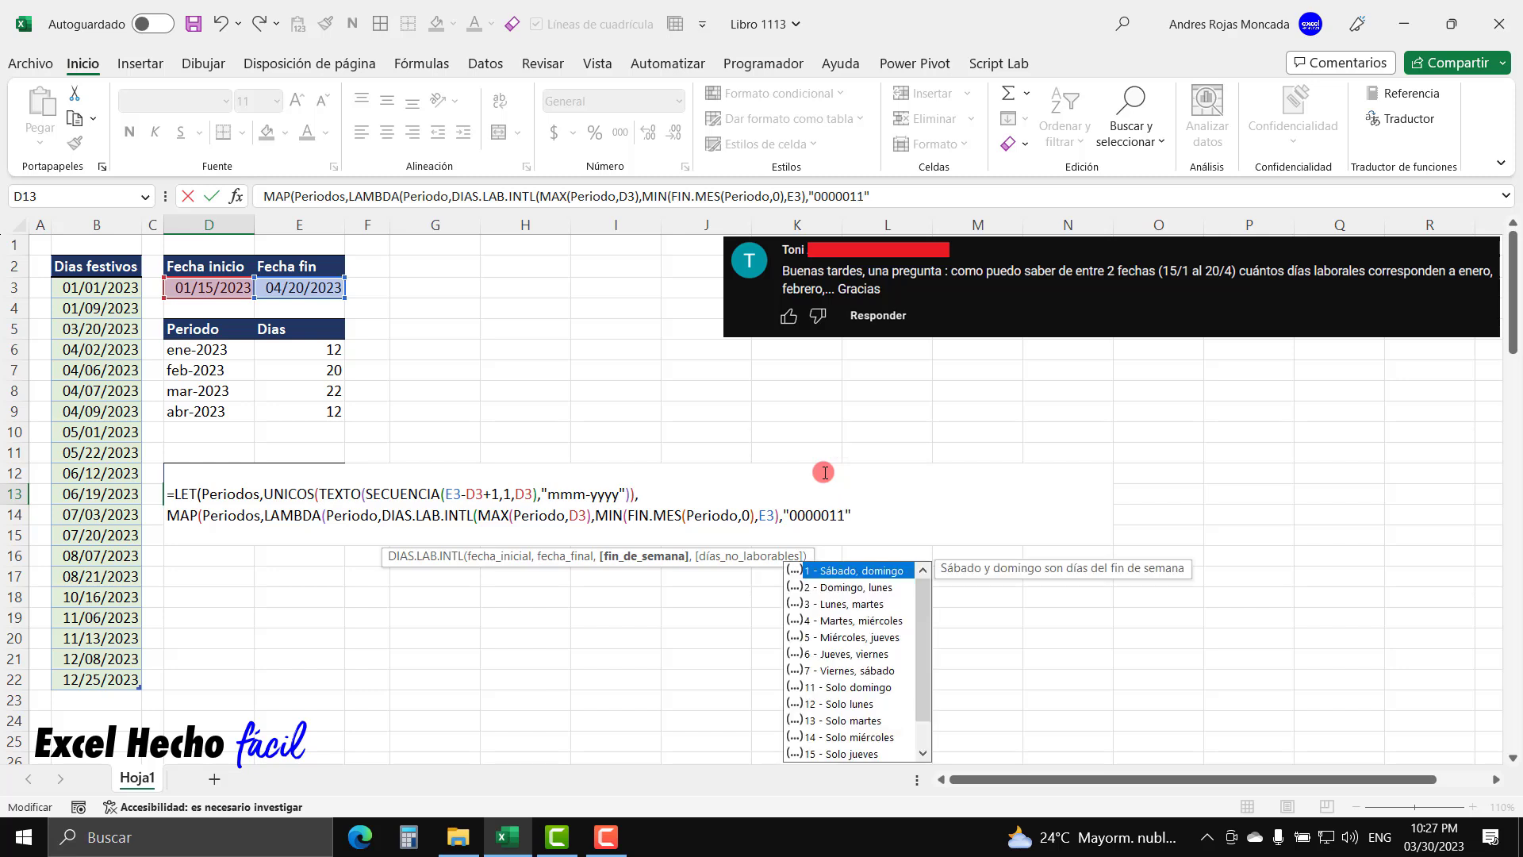
left_click(841, 516)
key("shift+Right")
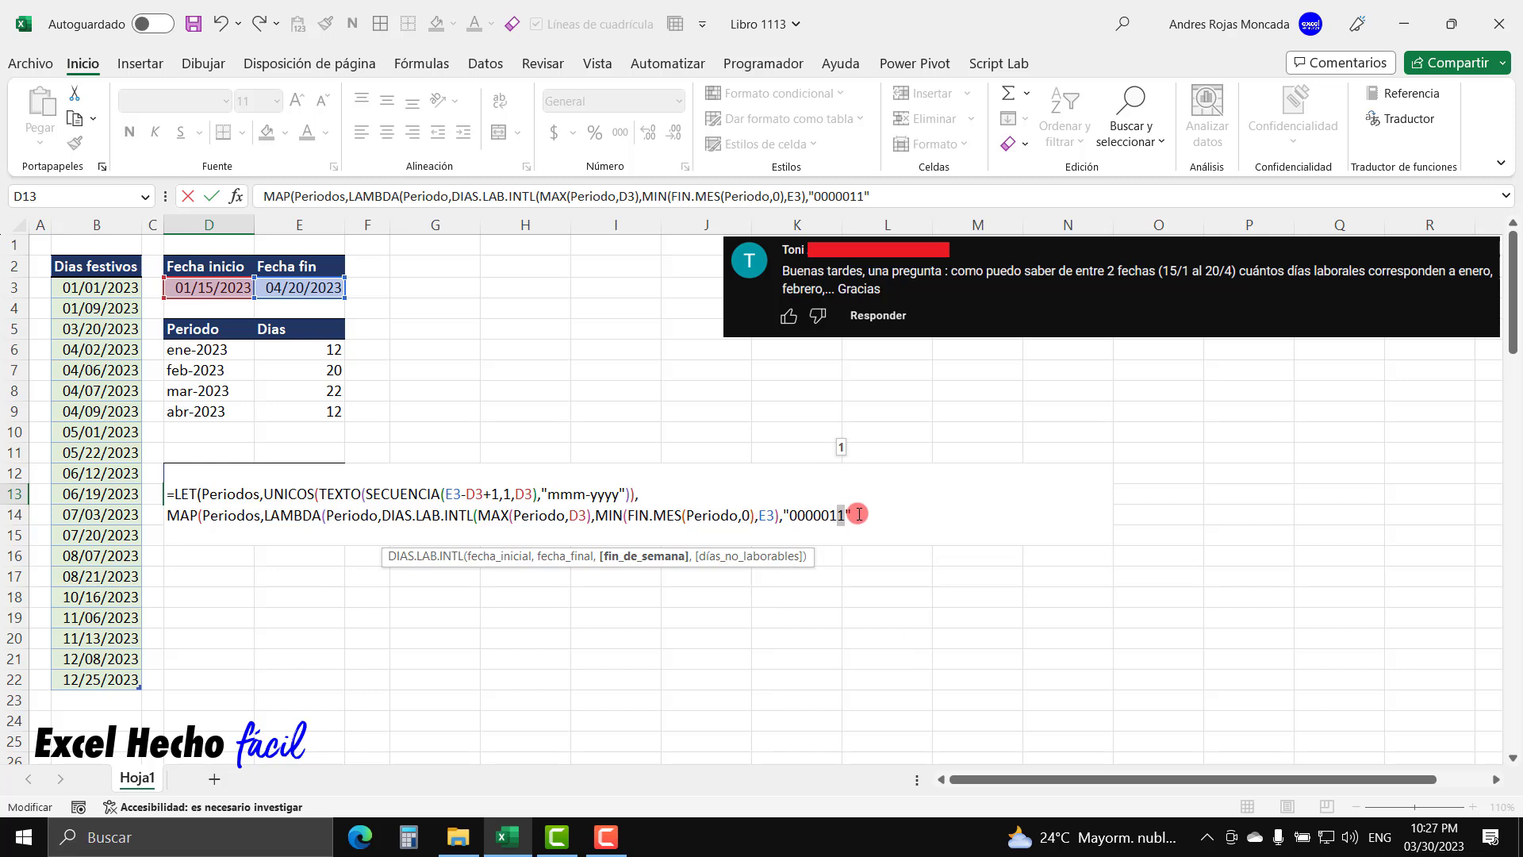
left_click(859, 514)
type(",")
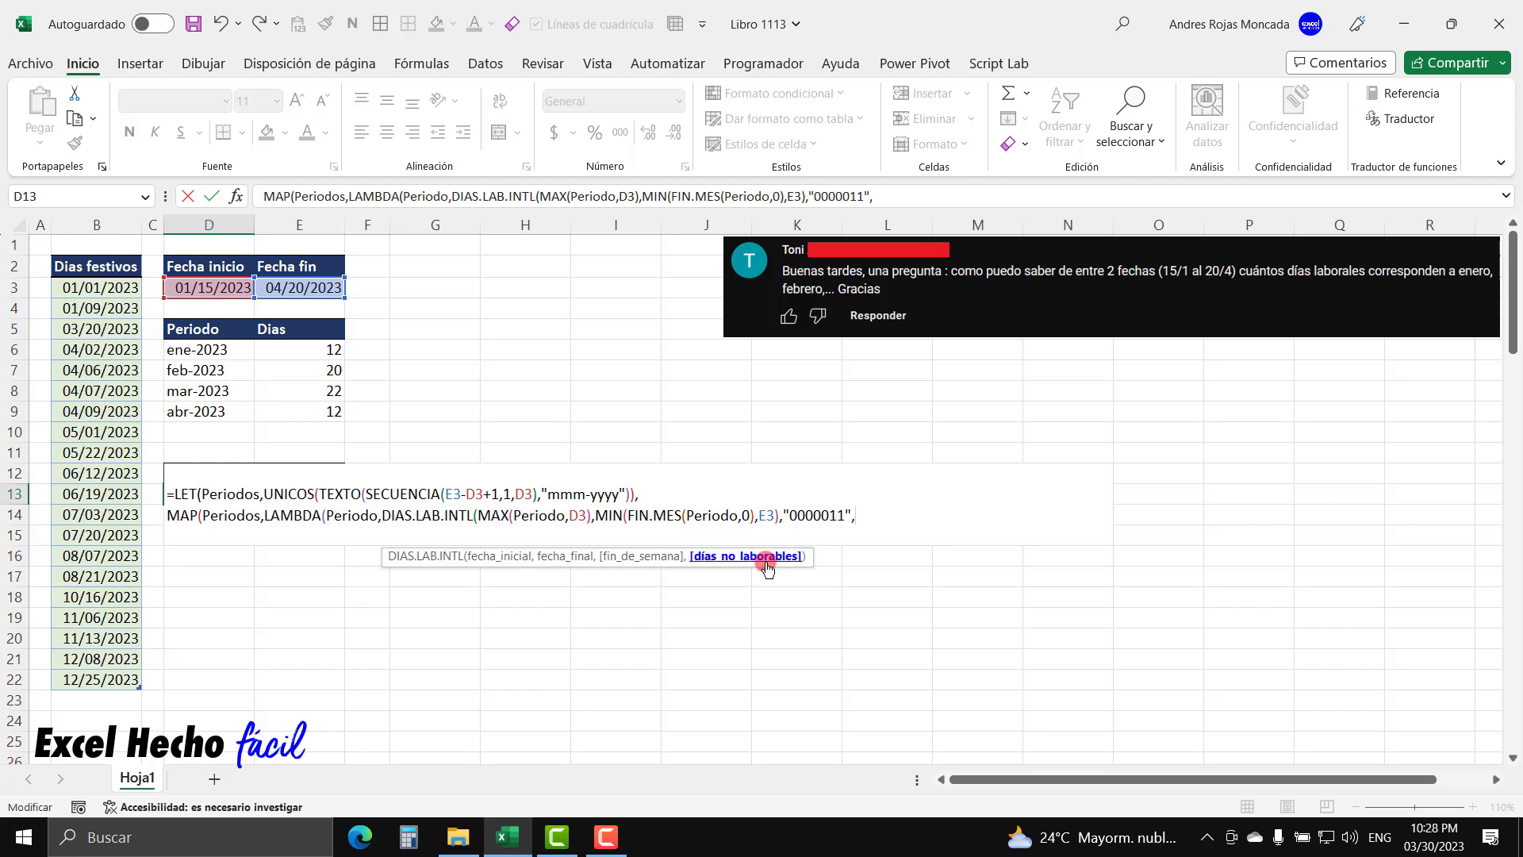
Pass tFestivos[Dias festivos] as holidays, close and enter the formula, and check 12, 20, 22, 12
left_click(107, 255)
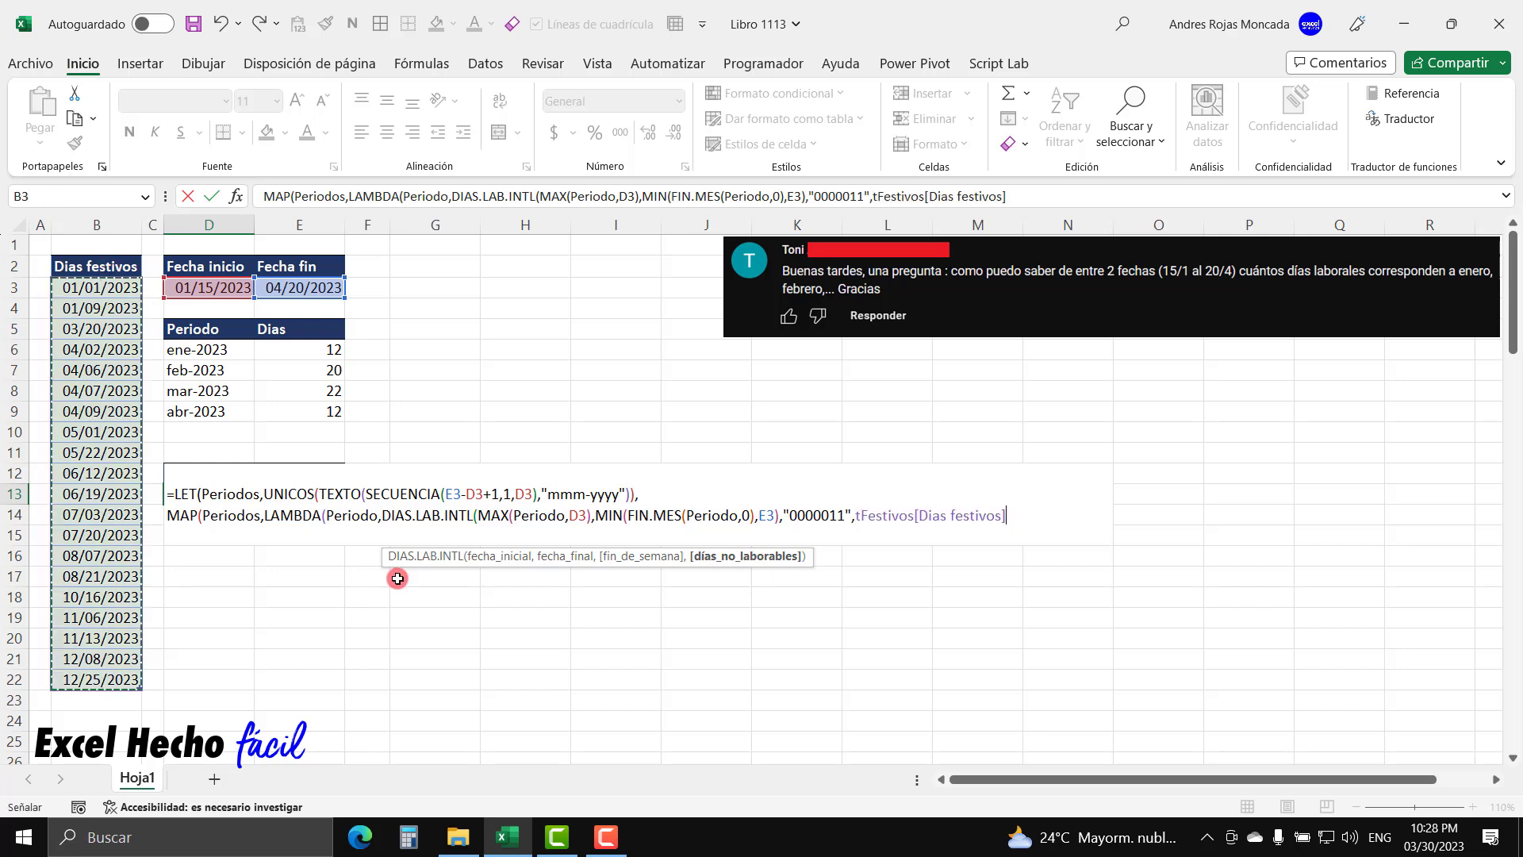
type(")")
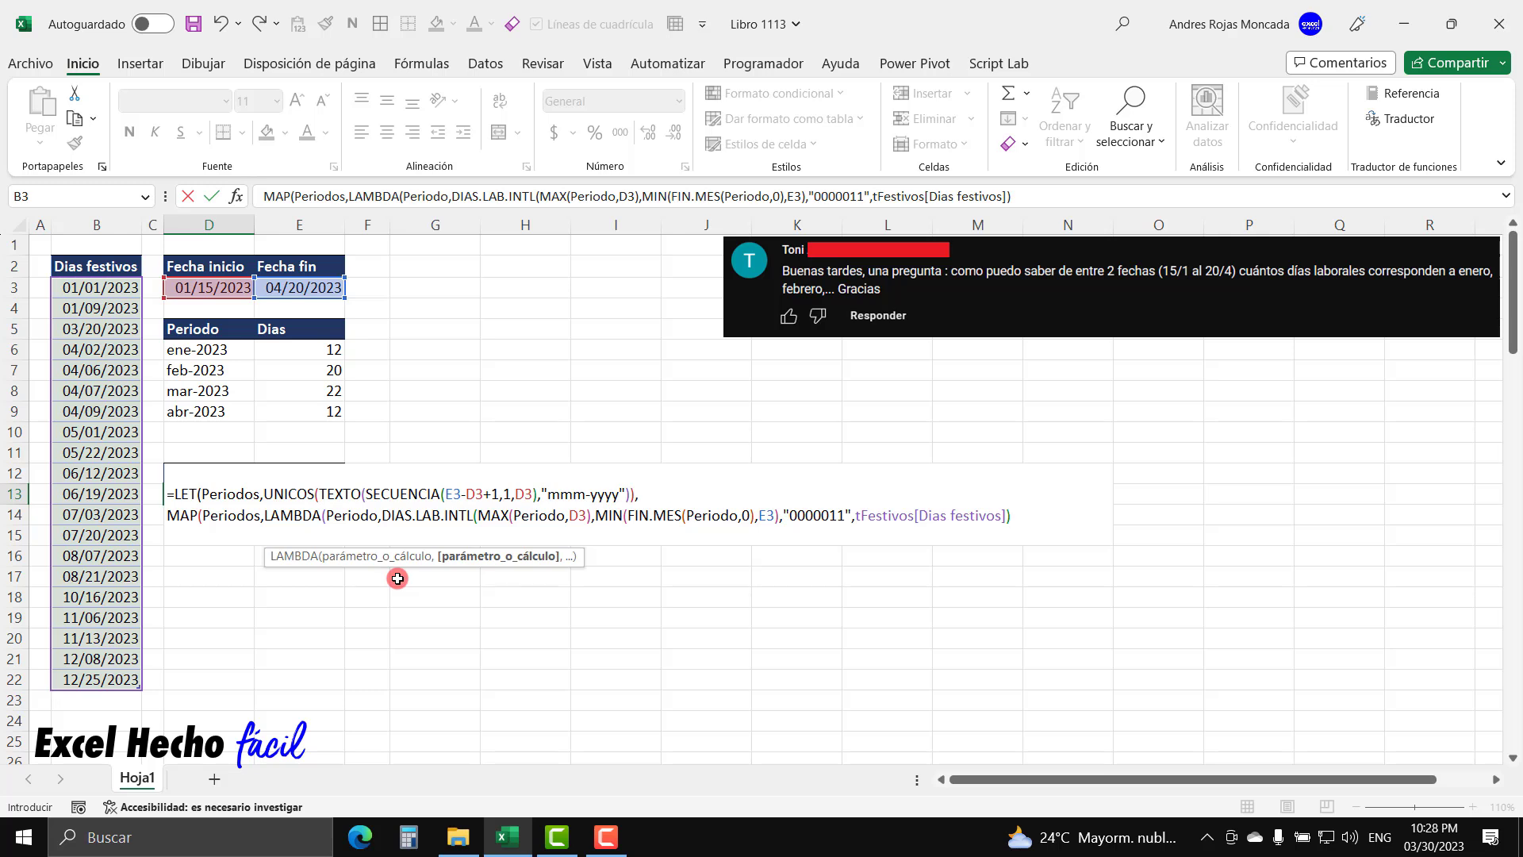
type("))")
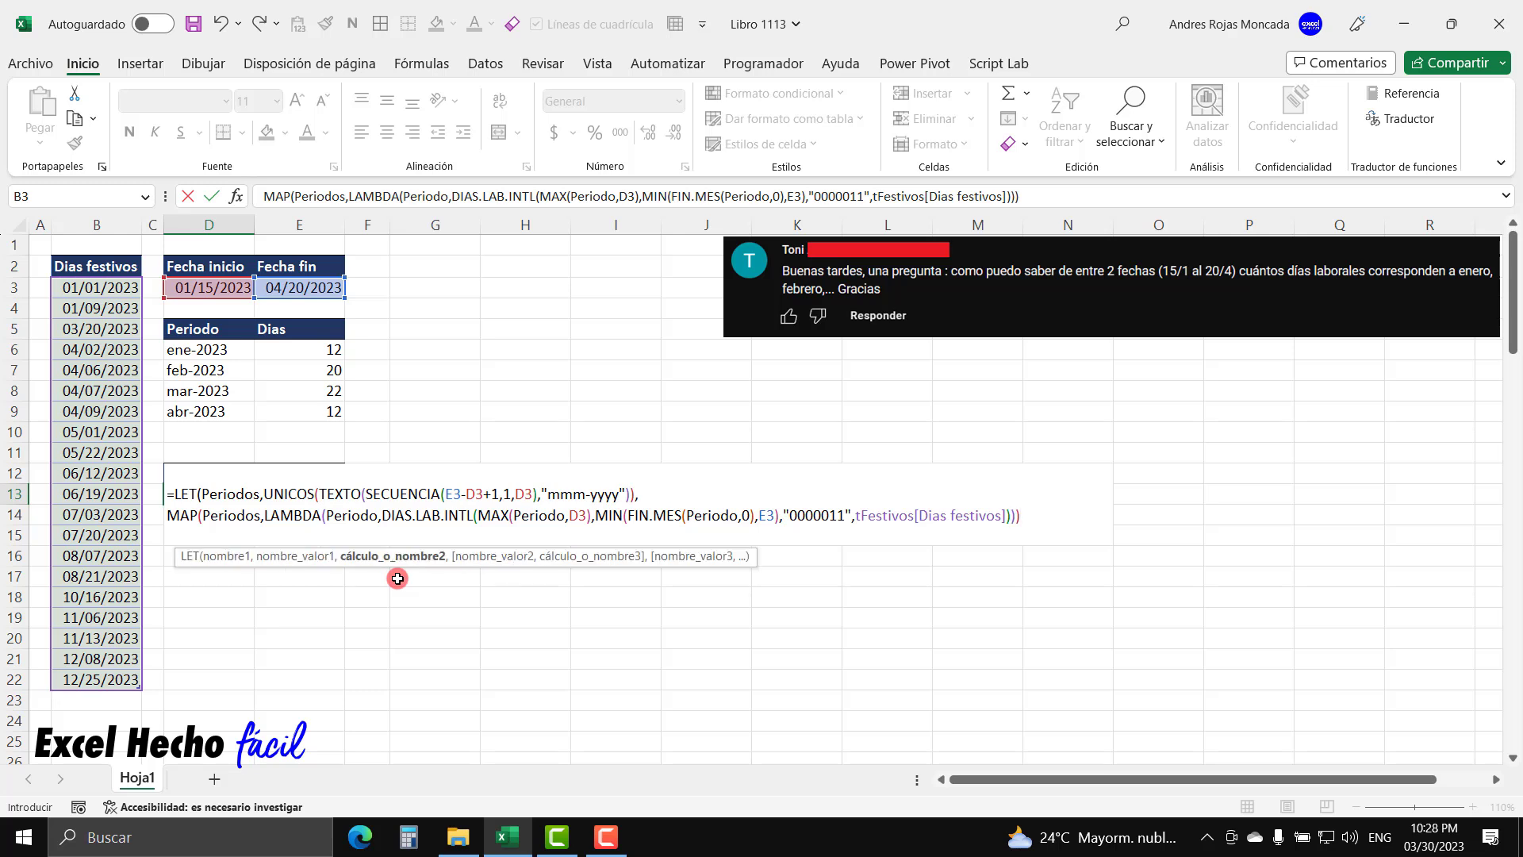
type(")")
key("Return")
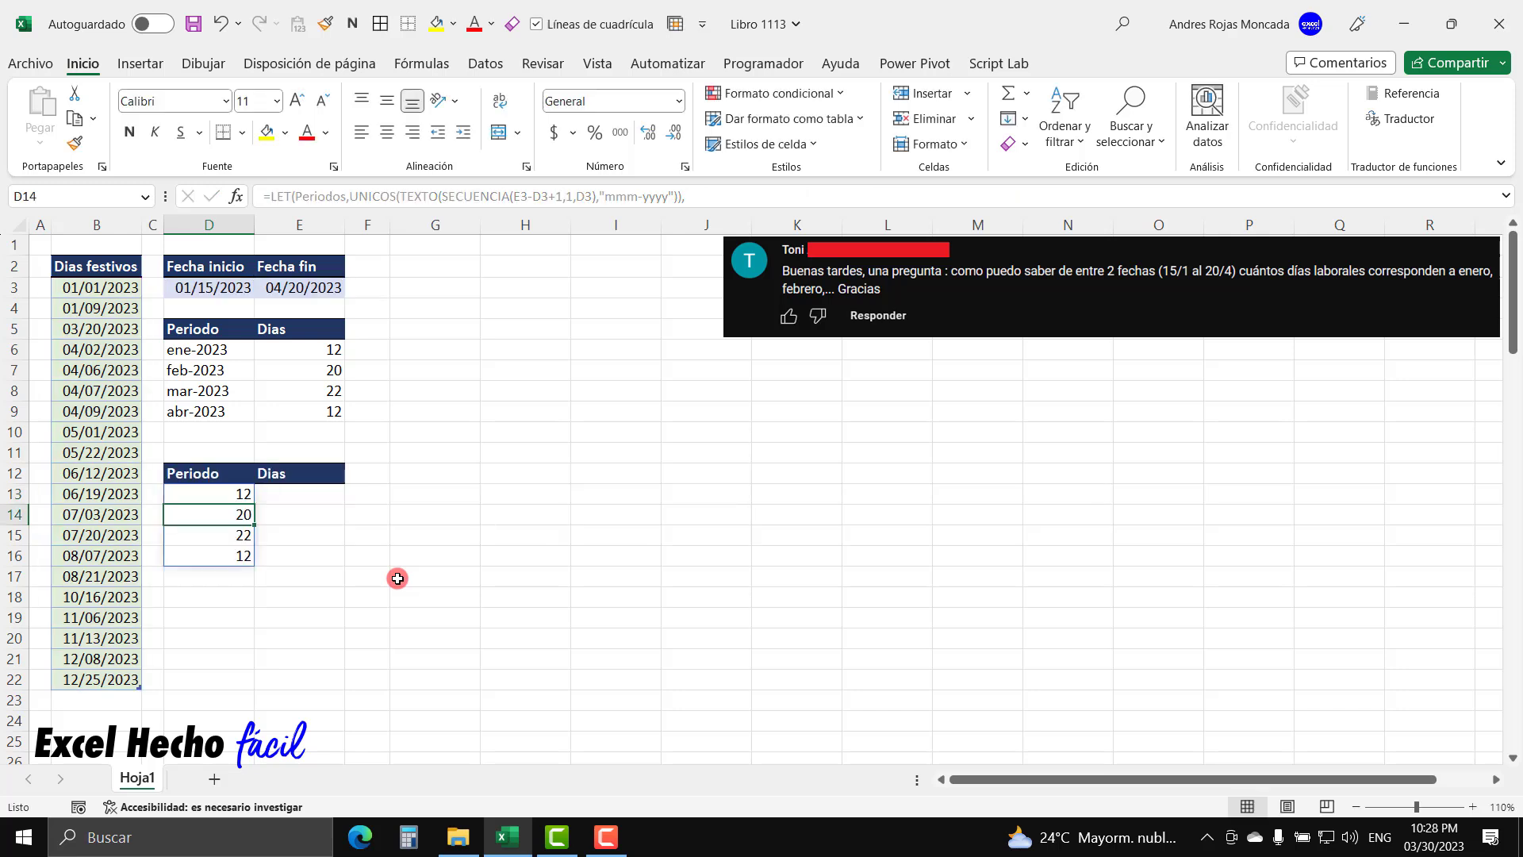
left_click_drag(248, 496, 236, 554)
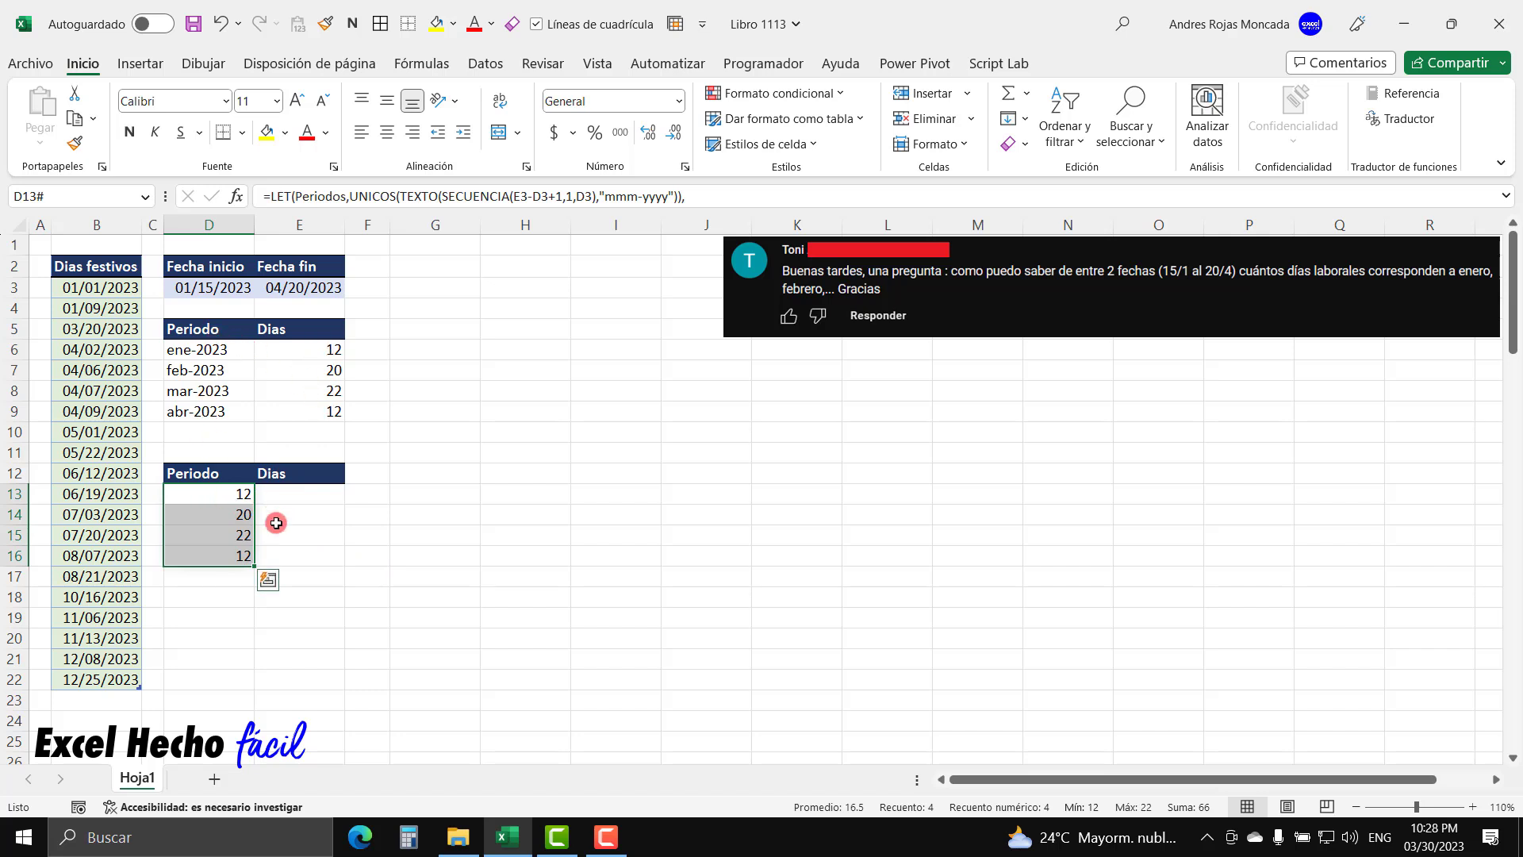
Insert APILARH(Periodos, before the MAP part of the D13 formula
left_click(179, 495)
key("F2")
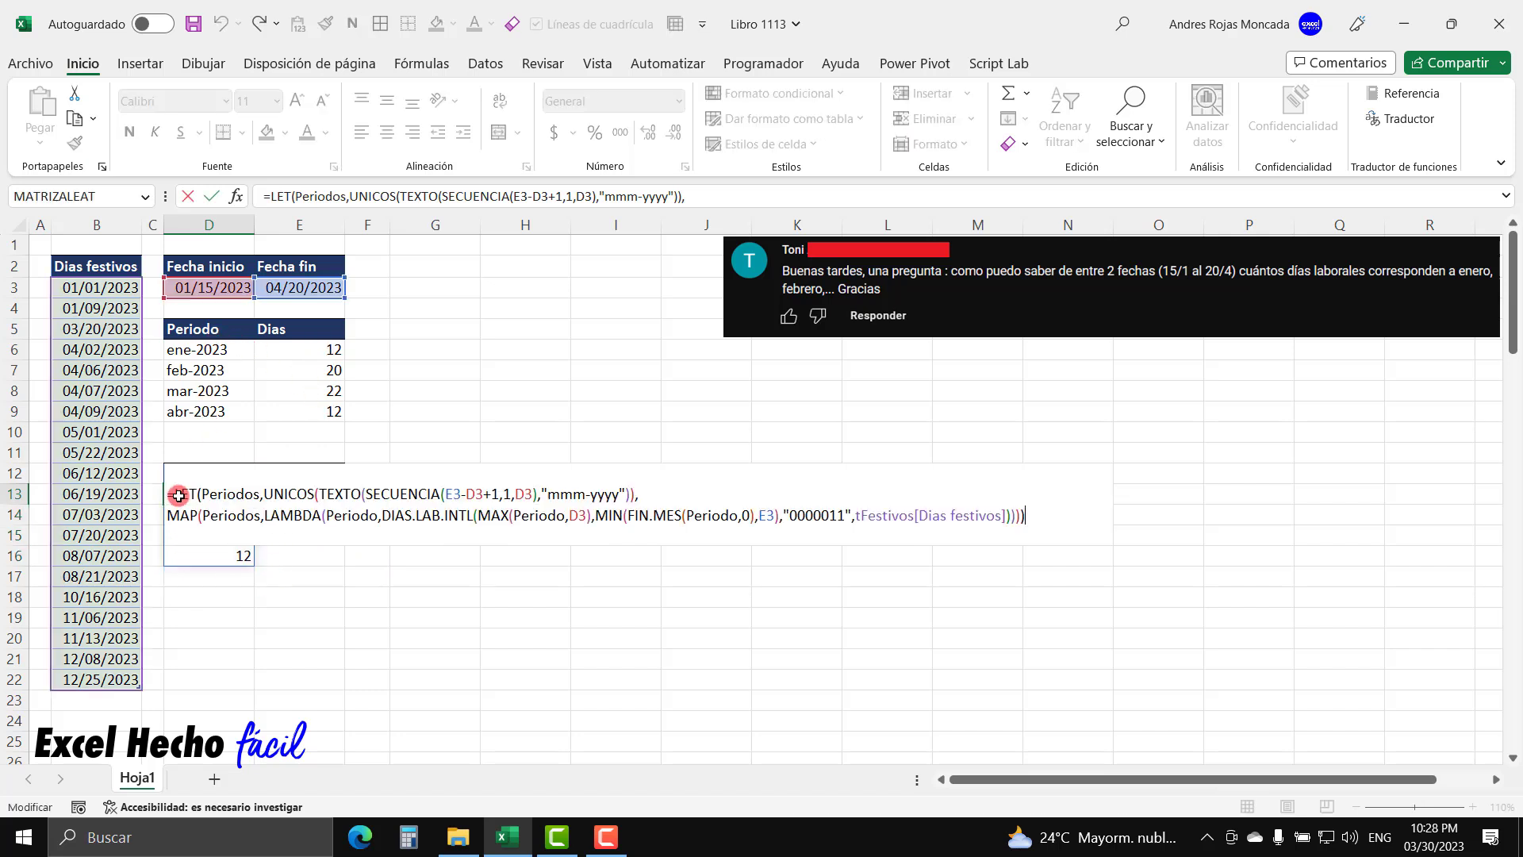
left_click(168, 517)
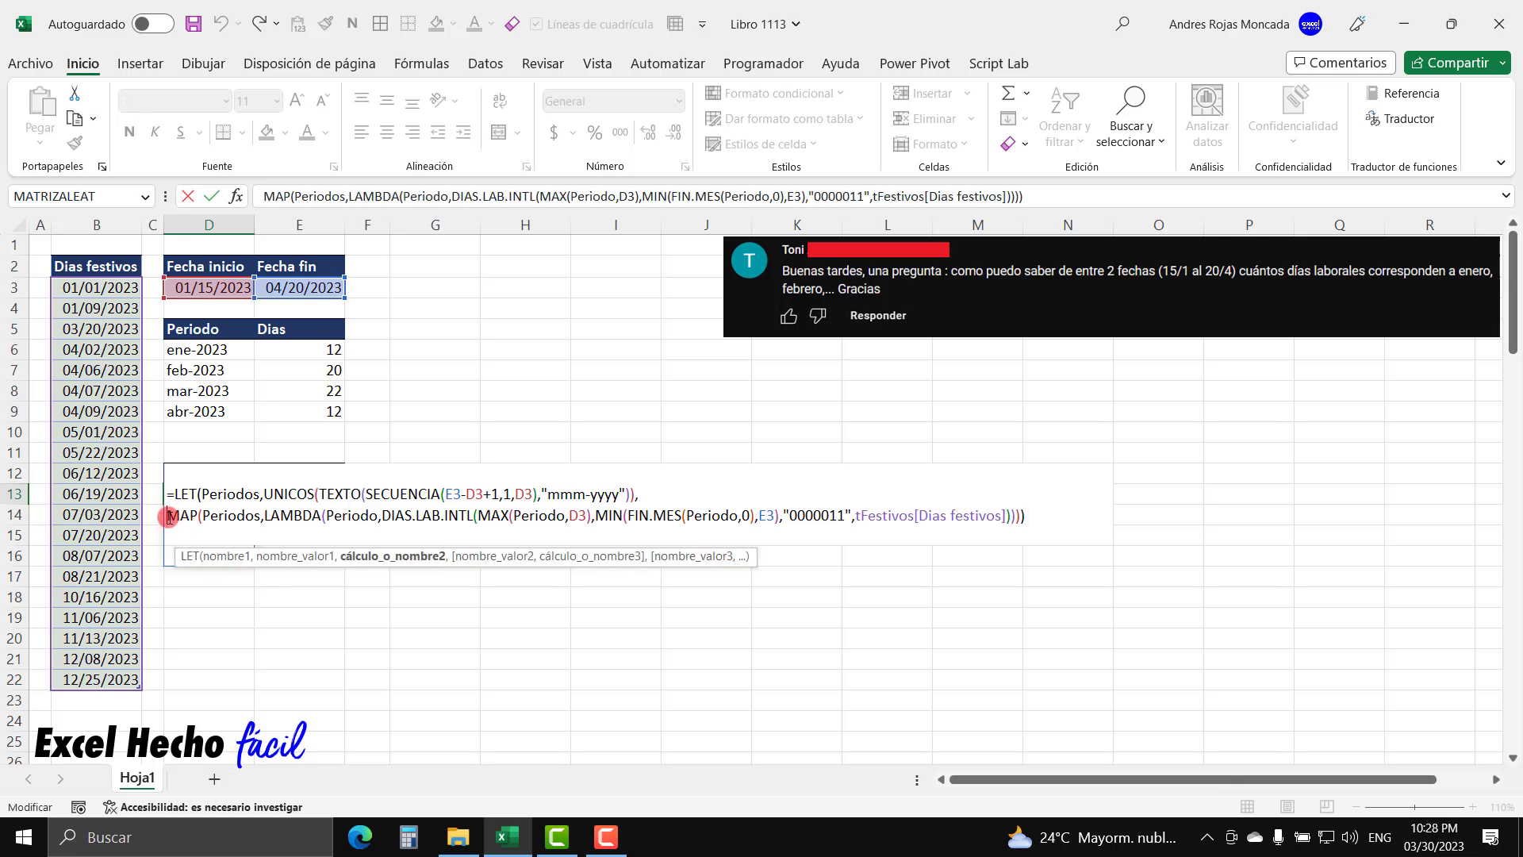
type("api")
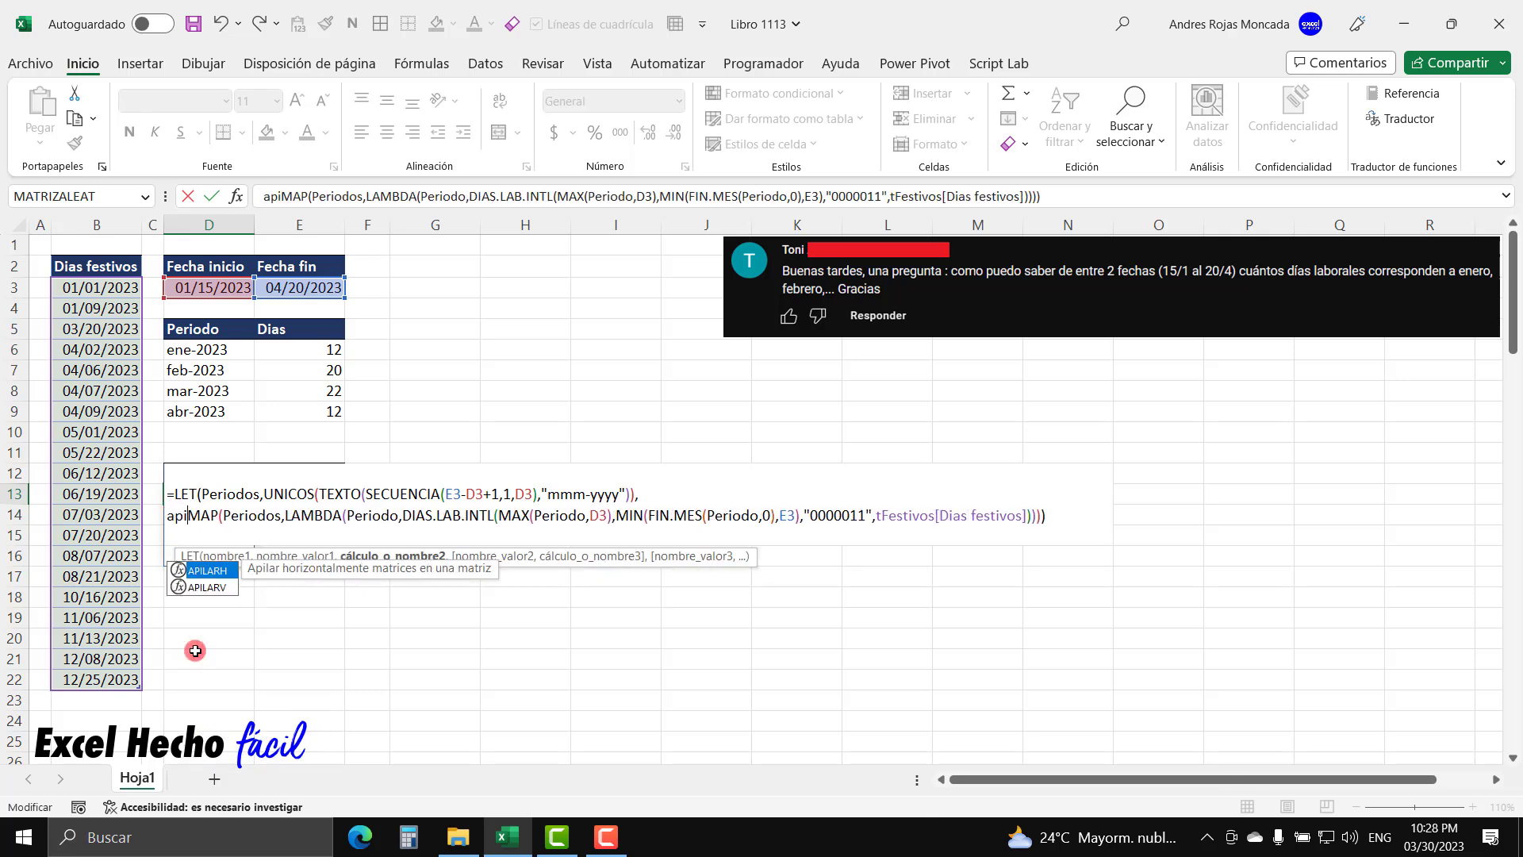
key("Tab")
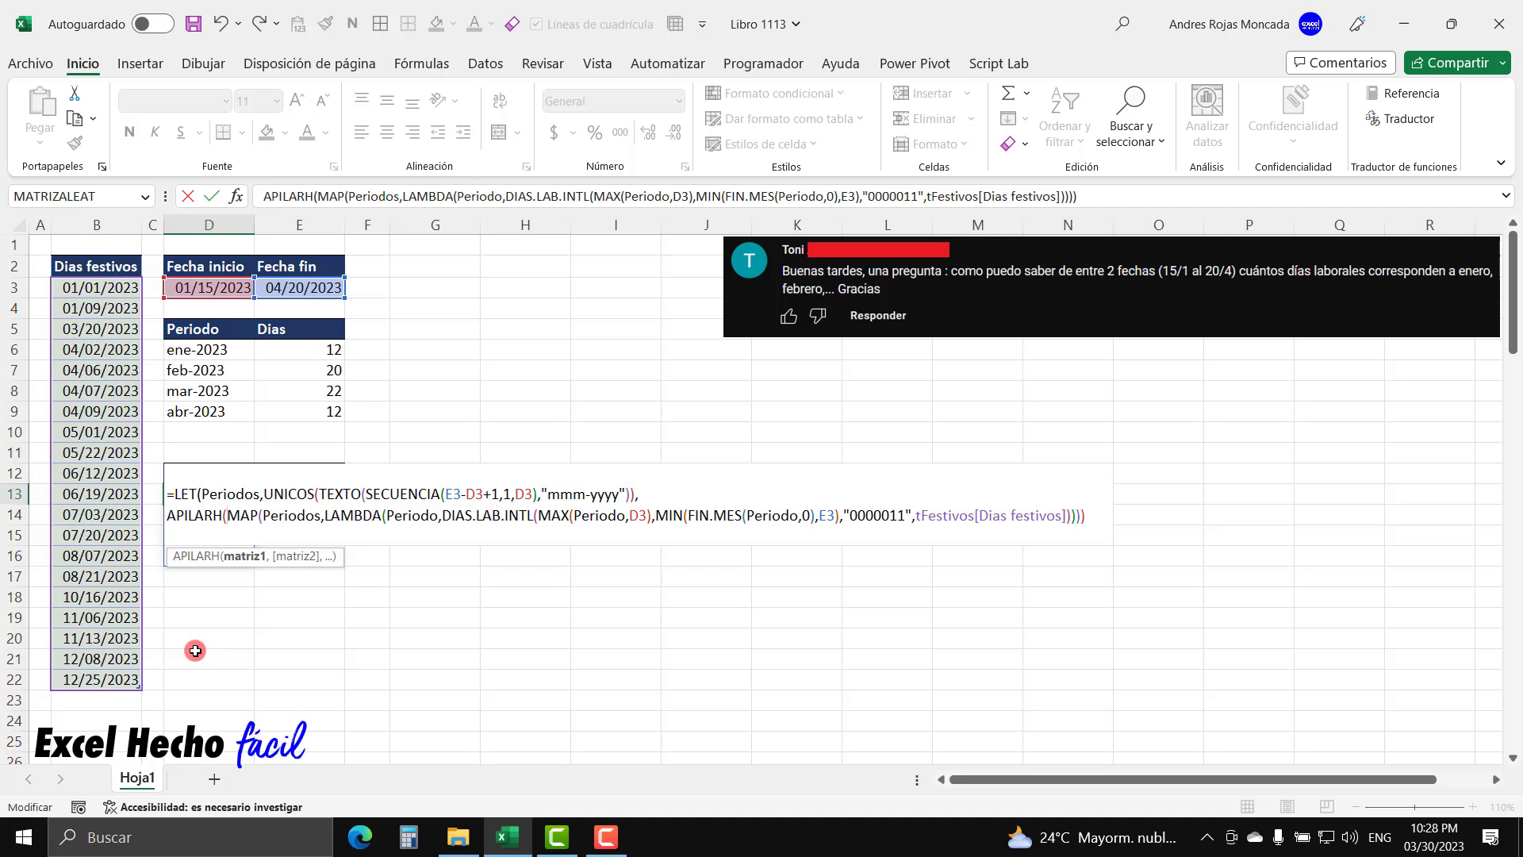
type("perio")
key("Tab")
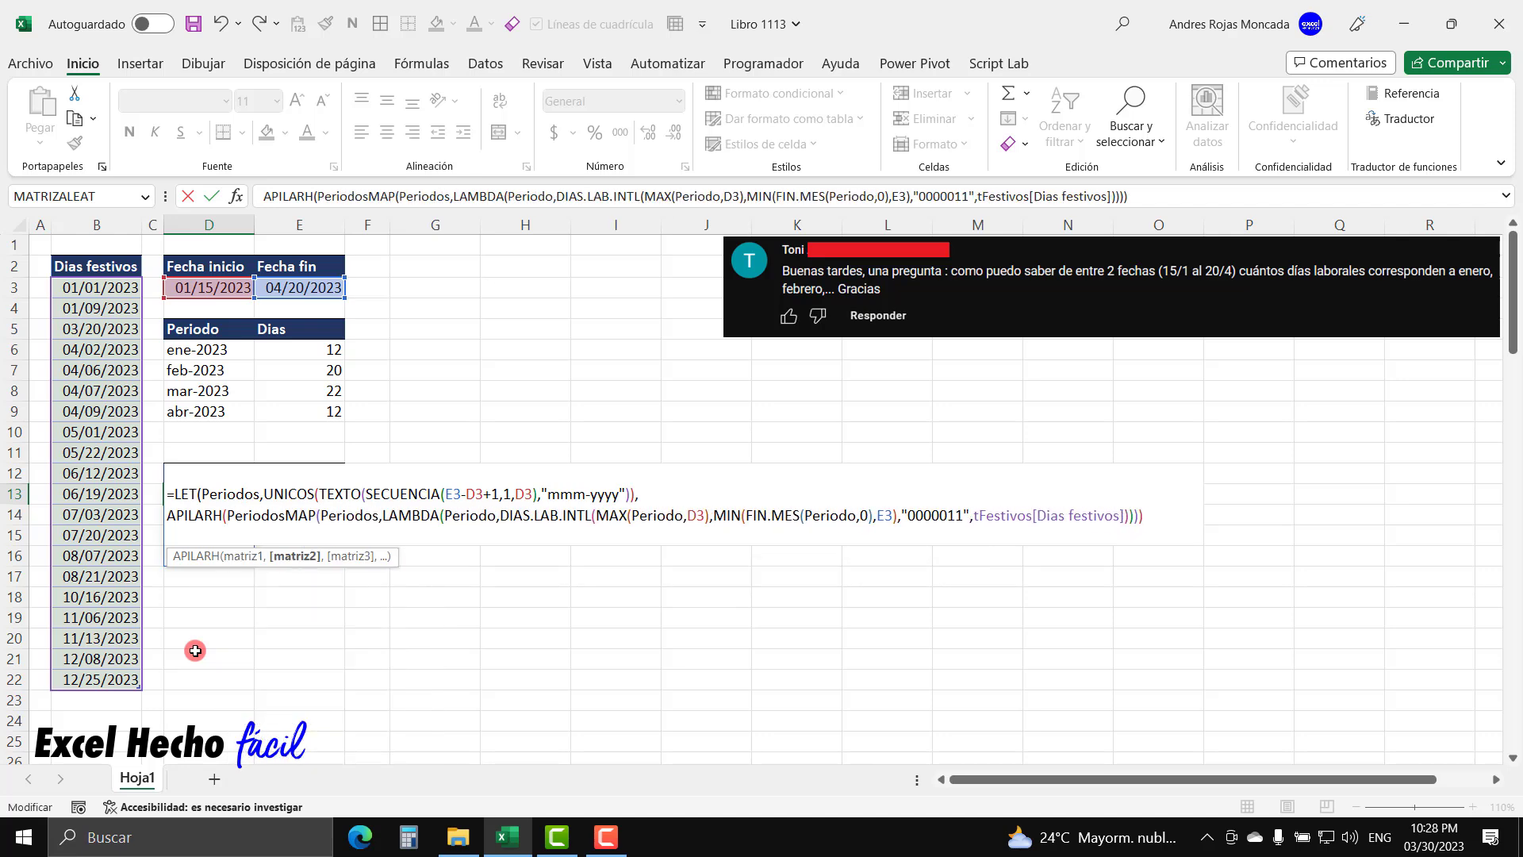
type(",")
Close APILARH around the MAP part, enter it, and check the spilled months and day counts
left_click(292, 559)
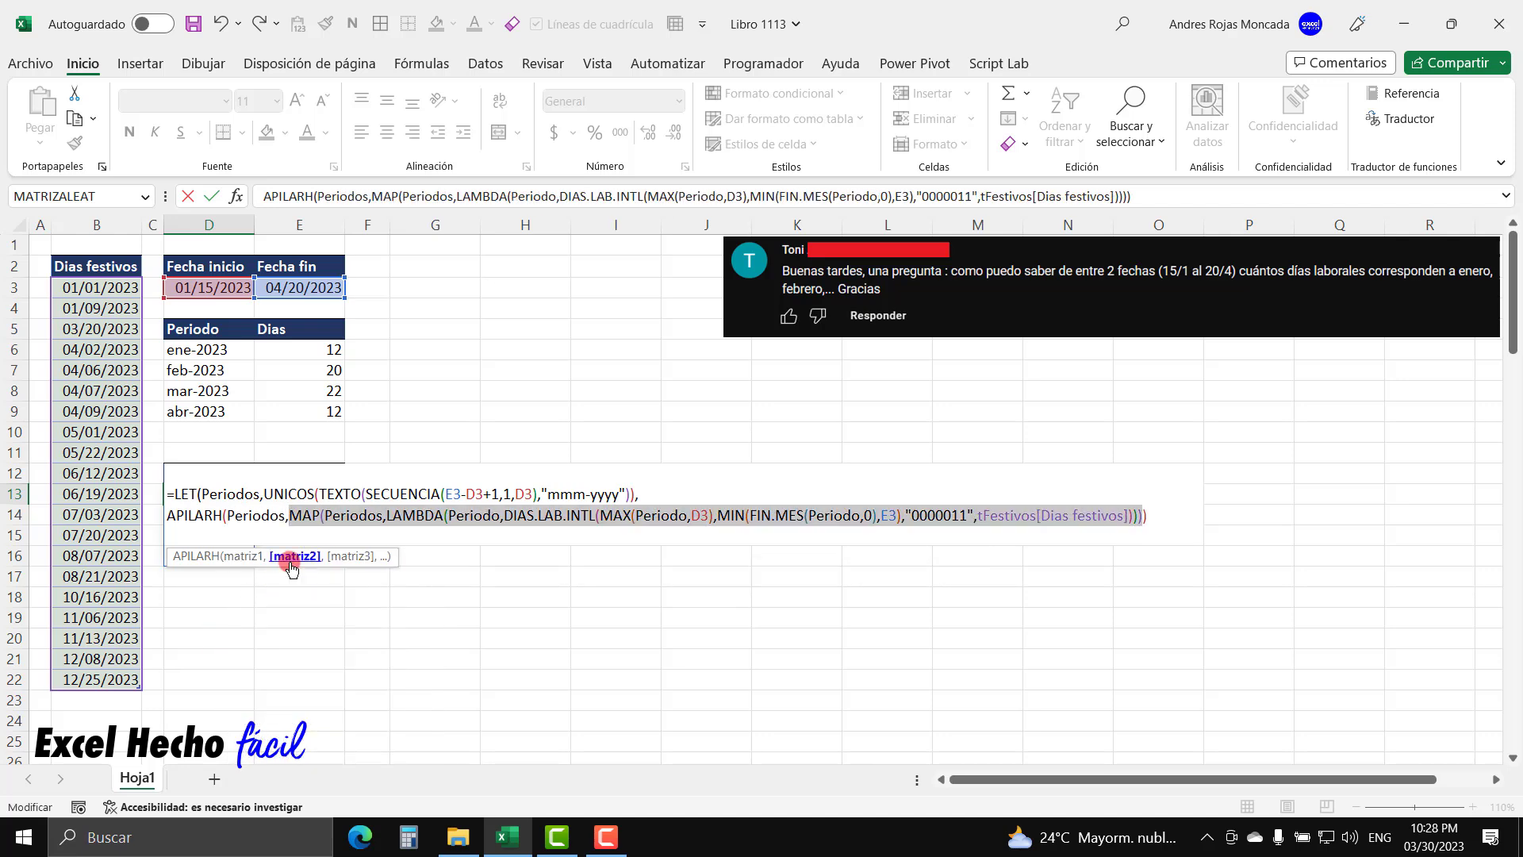
left_click(1150, 514)
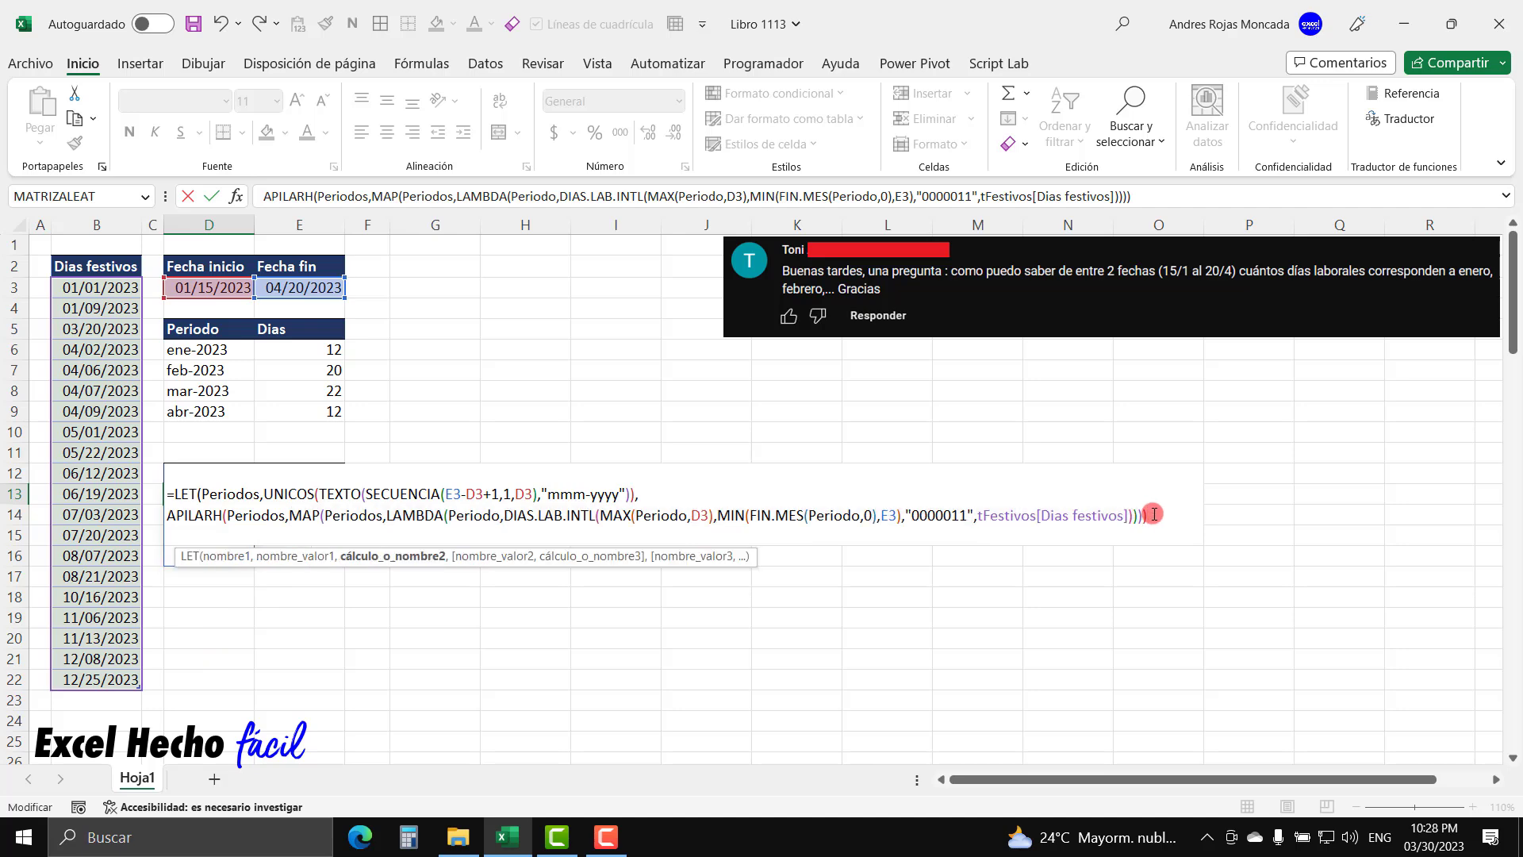
type(")")
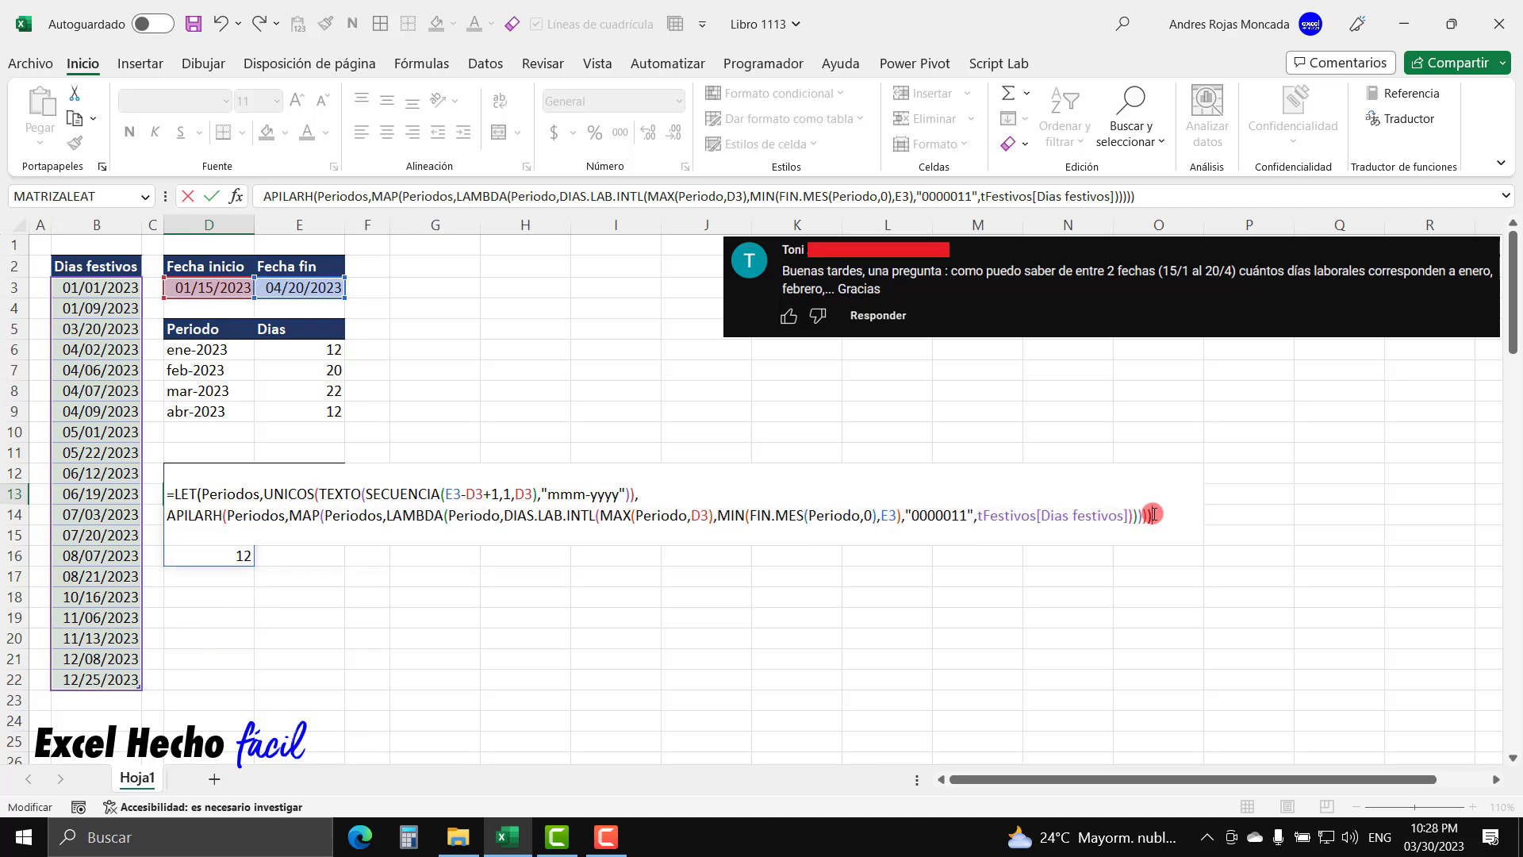
key("Return")
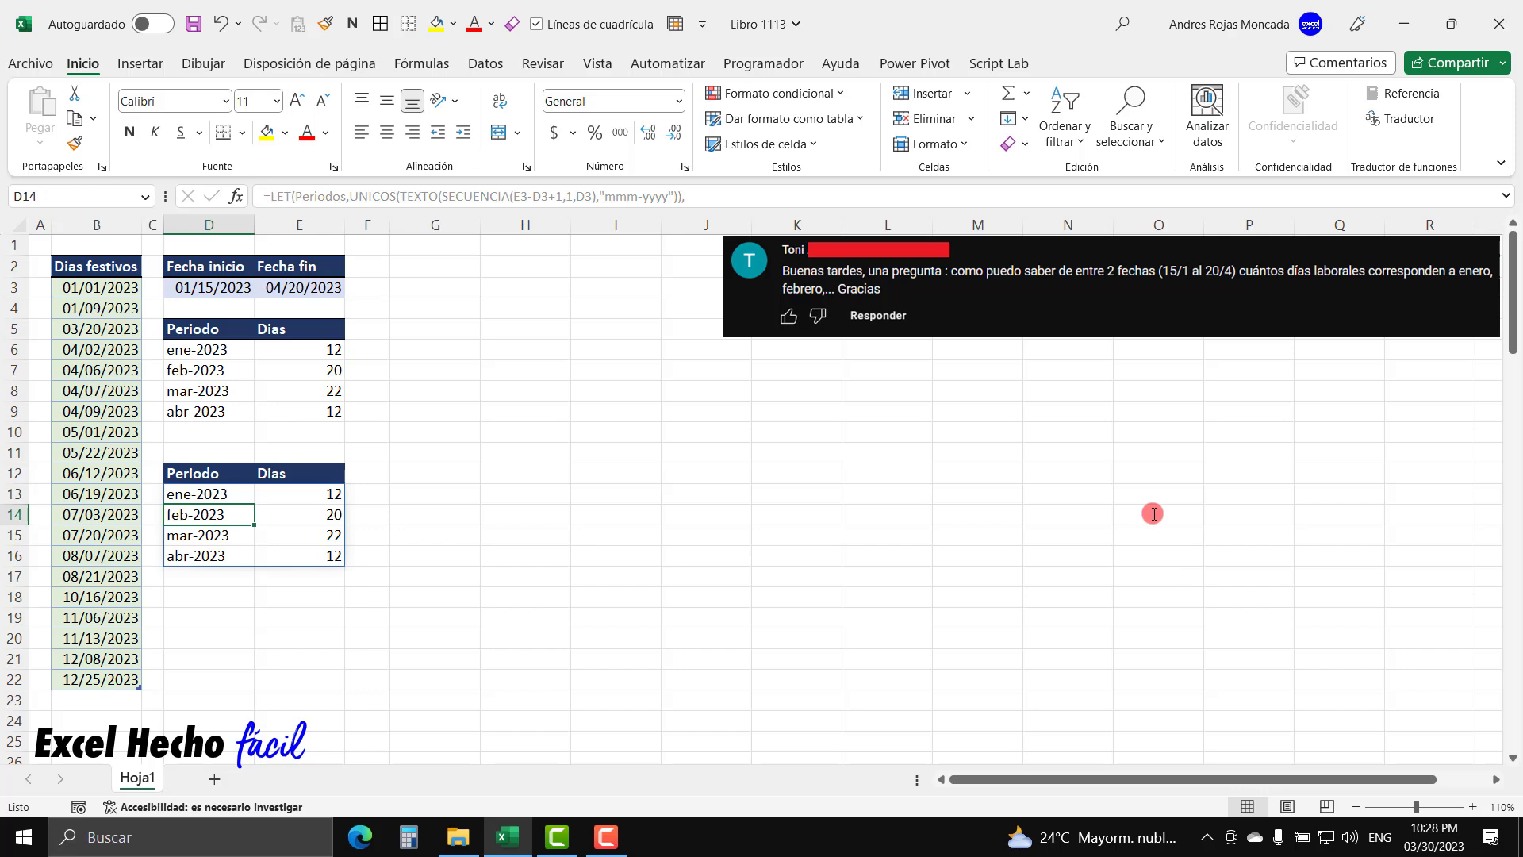
left_click_drag(219, 520, 227, 555)
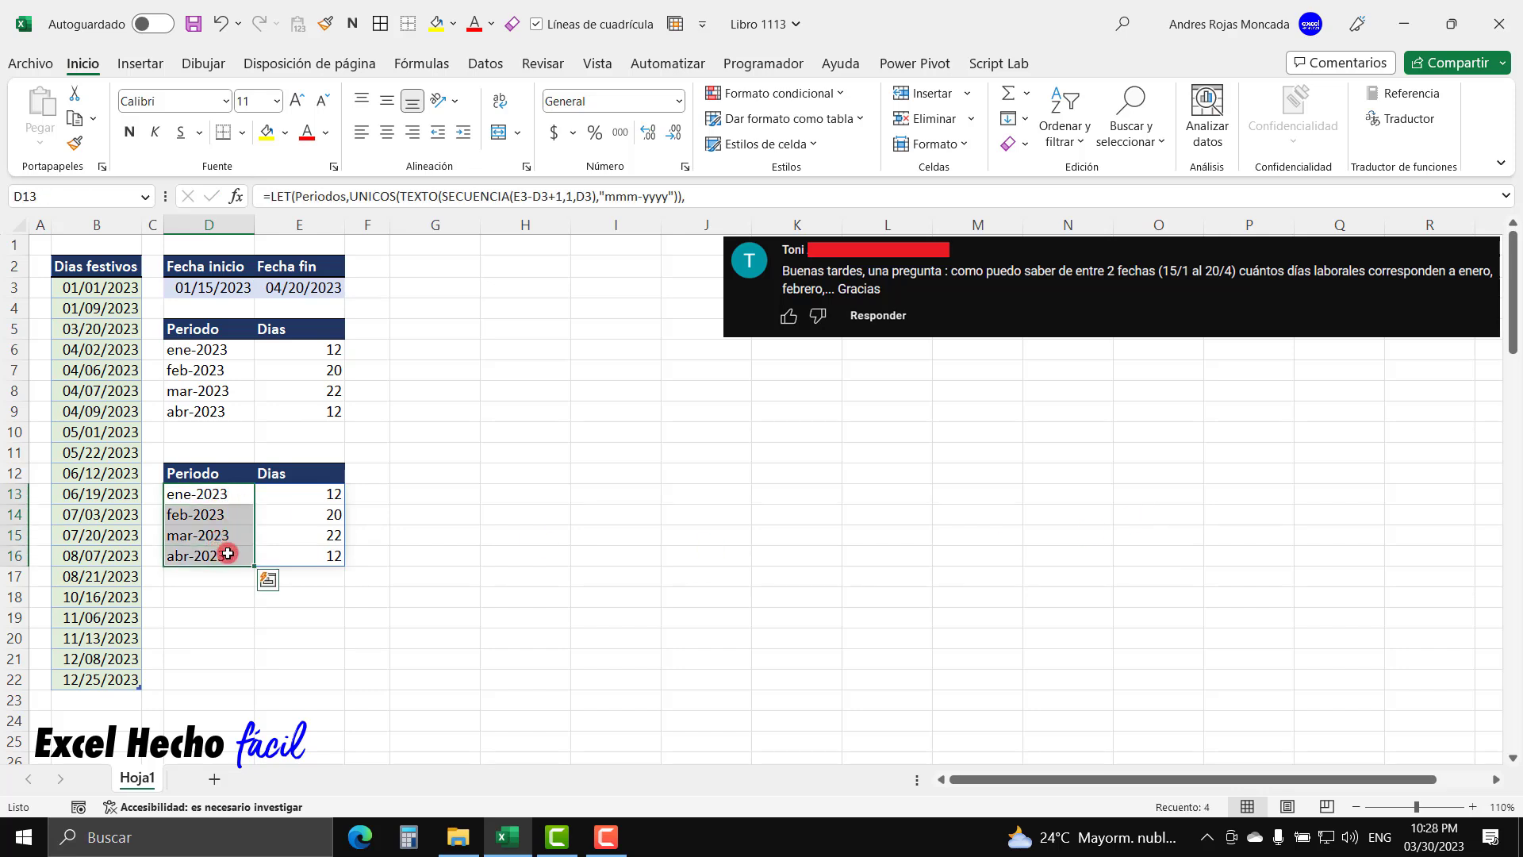
left_click_drag(296, 495, 302, 556)
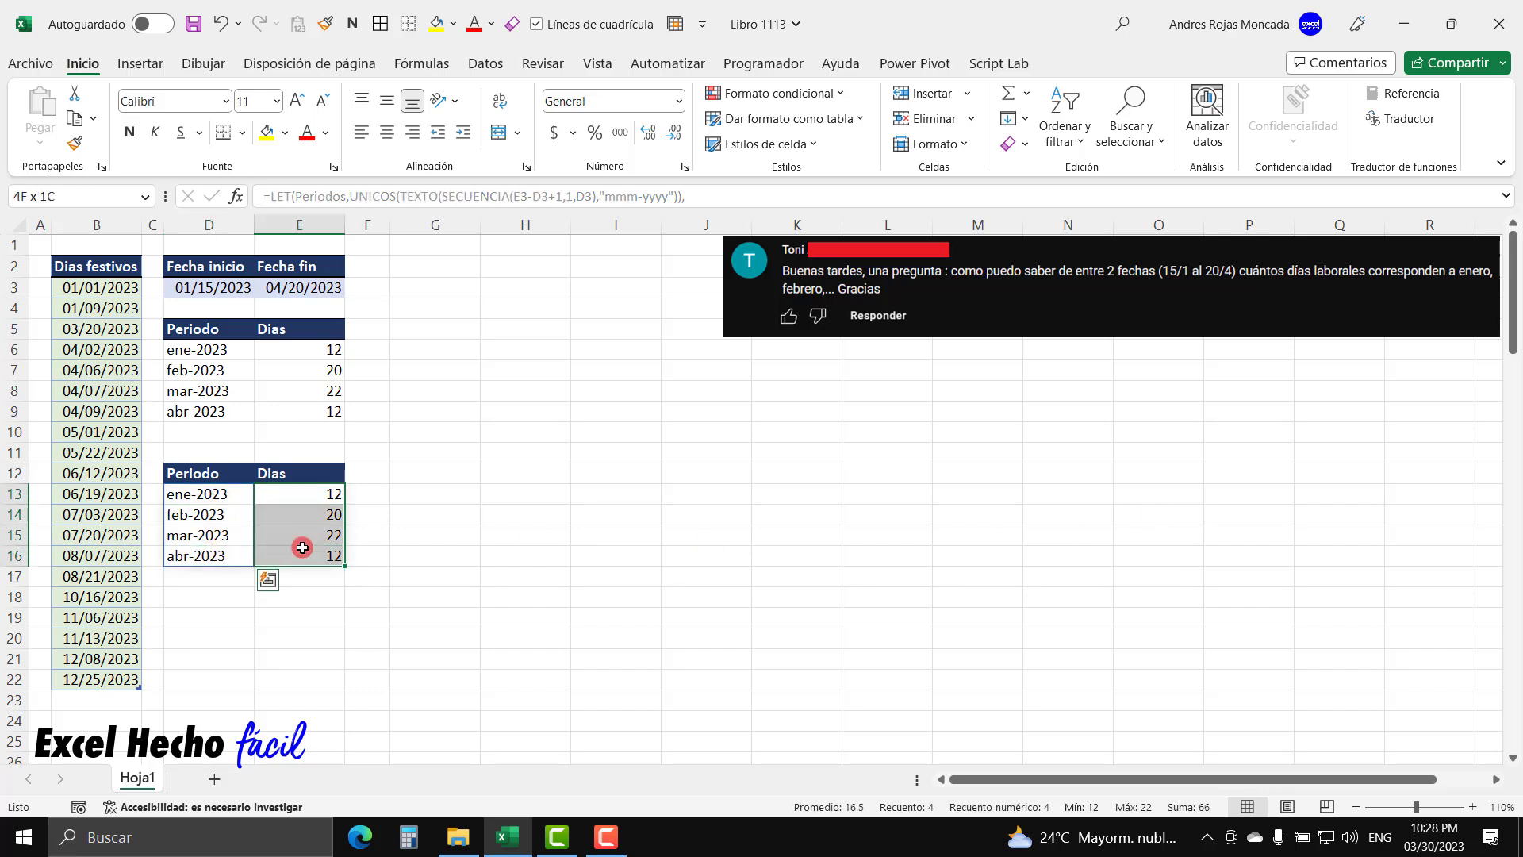
left_click(192, 352)
After comparing with D6, break DIAS.LAB.INTL onto its own line in D13 and re-enter
double_click(194, 352)
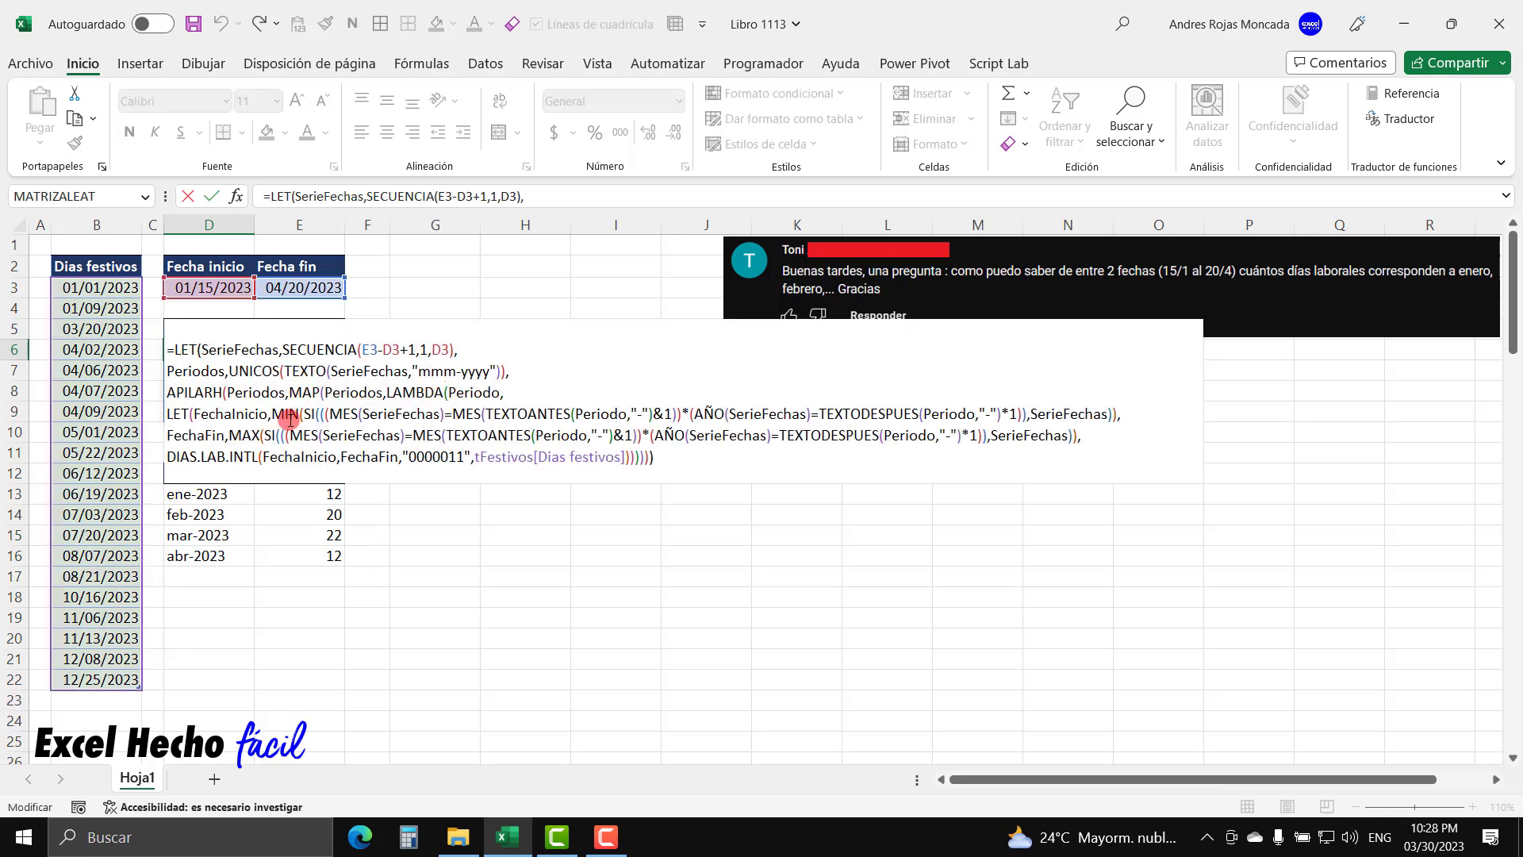
key("Escape")
left_click(219, 493)
double_click(219, 493)
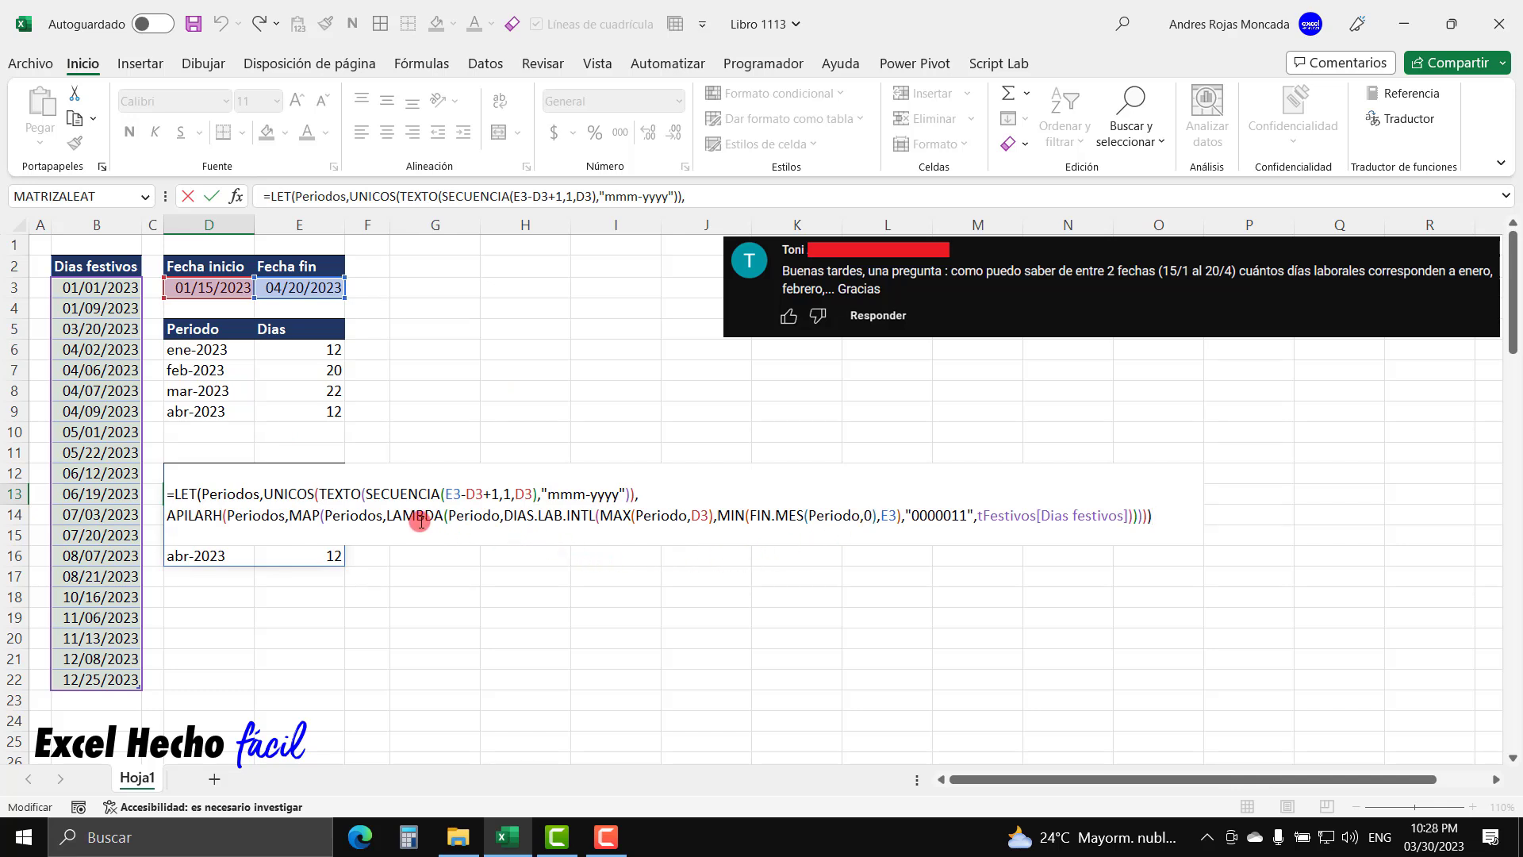
left_click(504, 517)
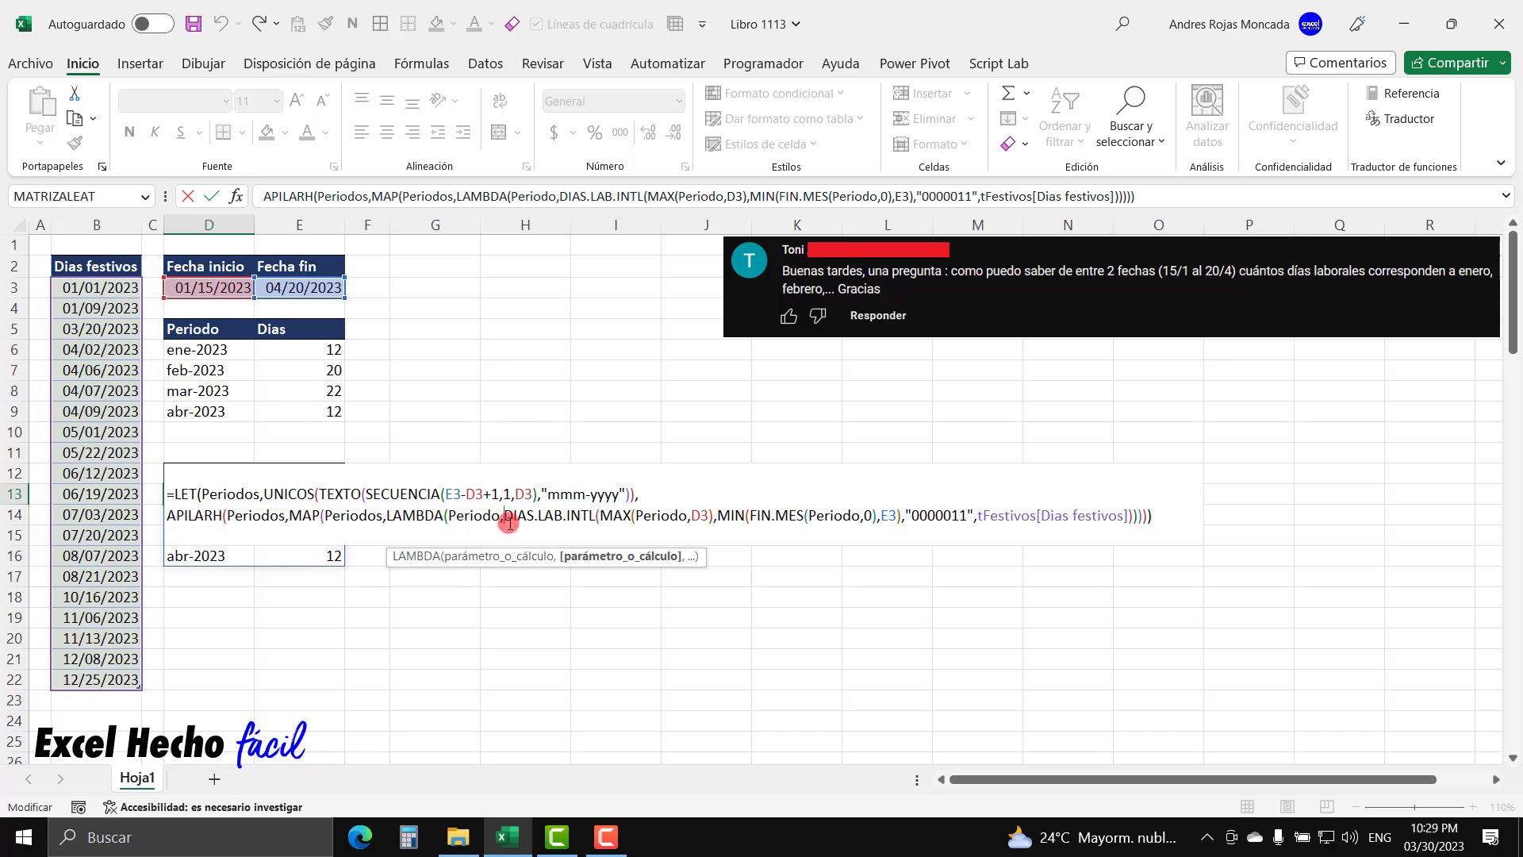
key("alt+Return")
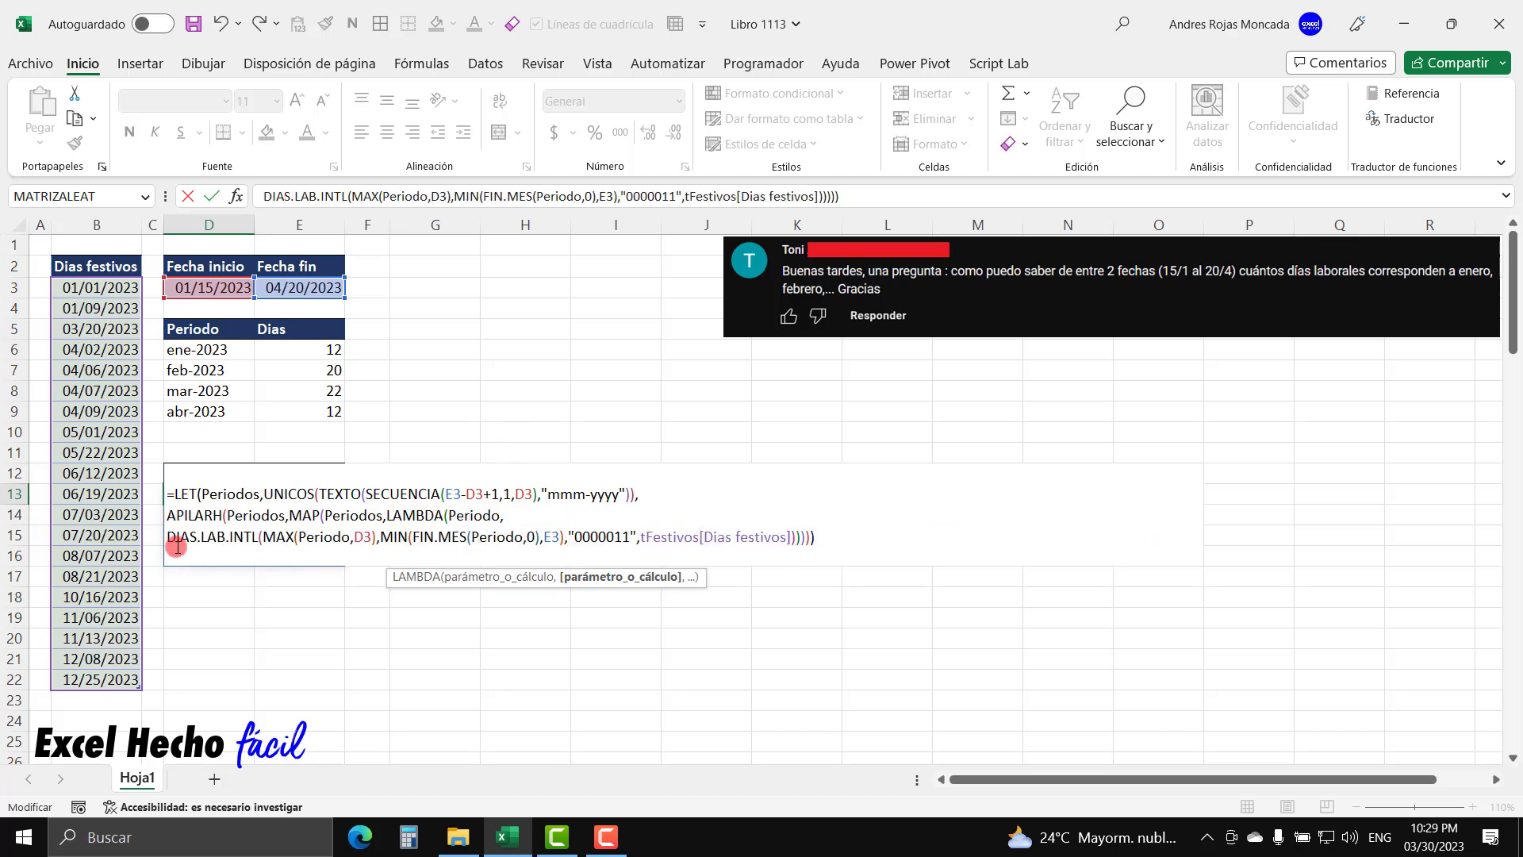
left_click(833, 546)
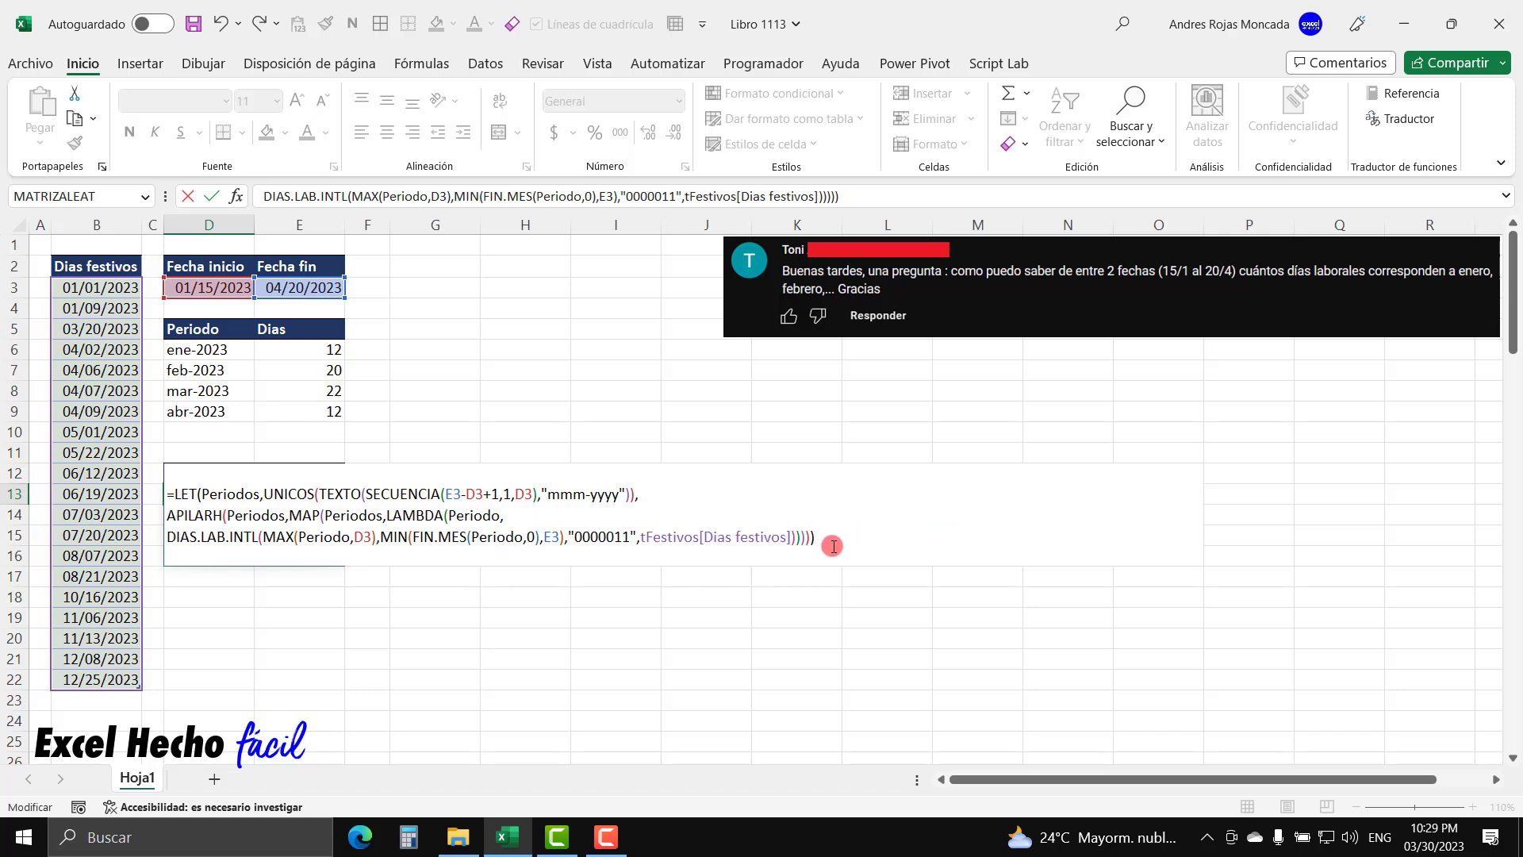
key("Return")
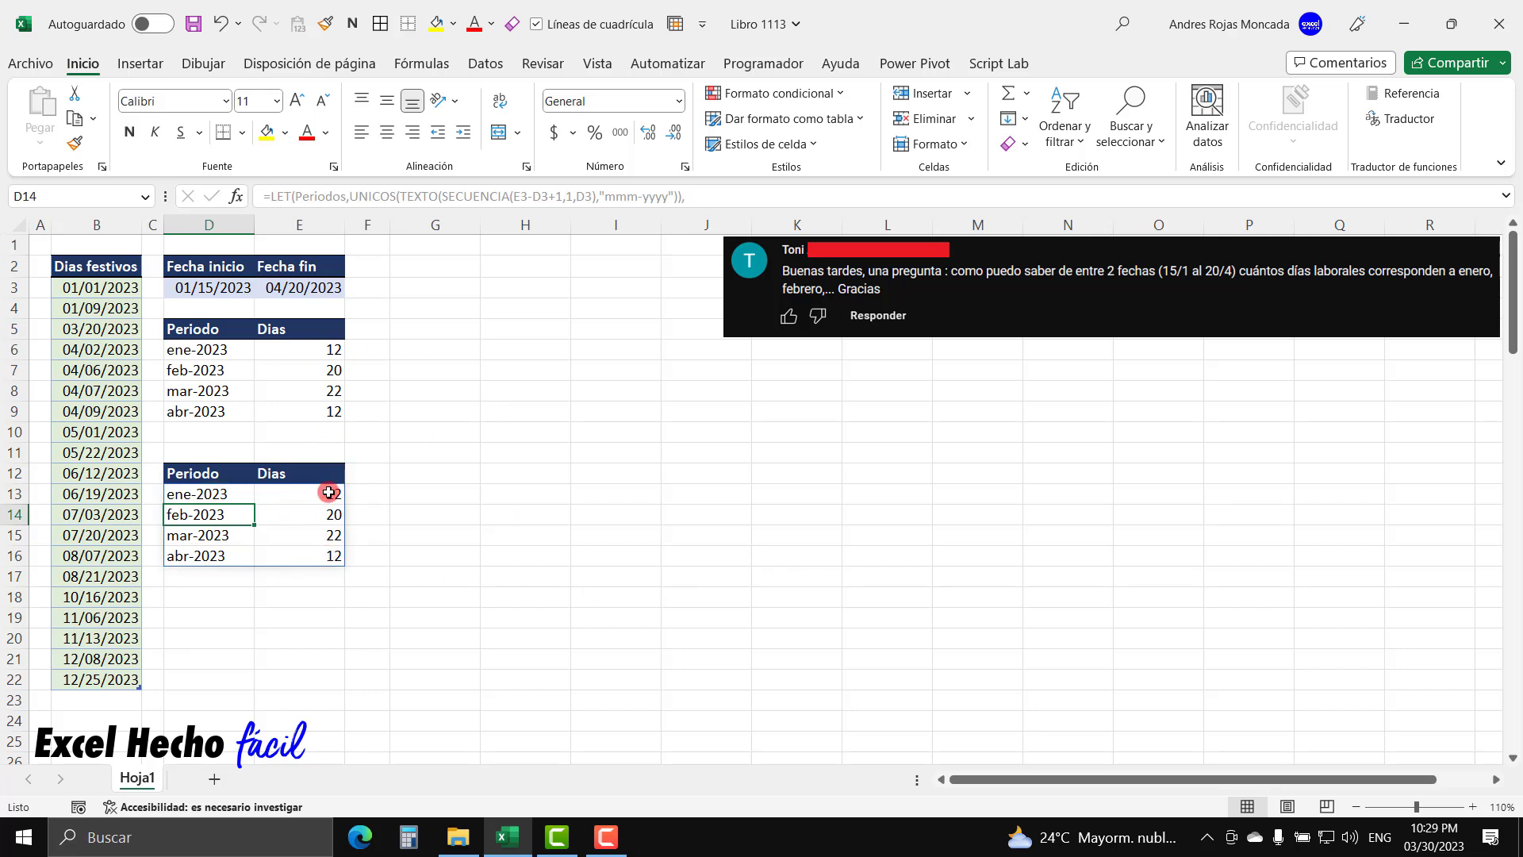
left_click(184, 679)
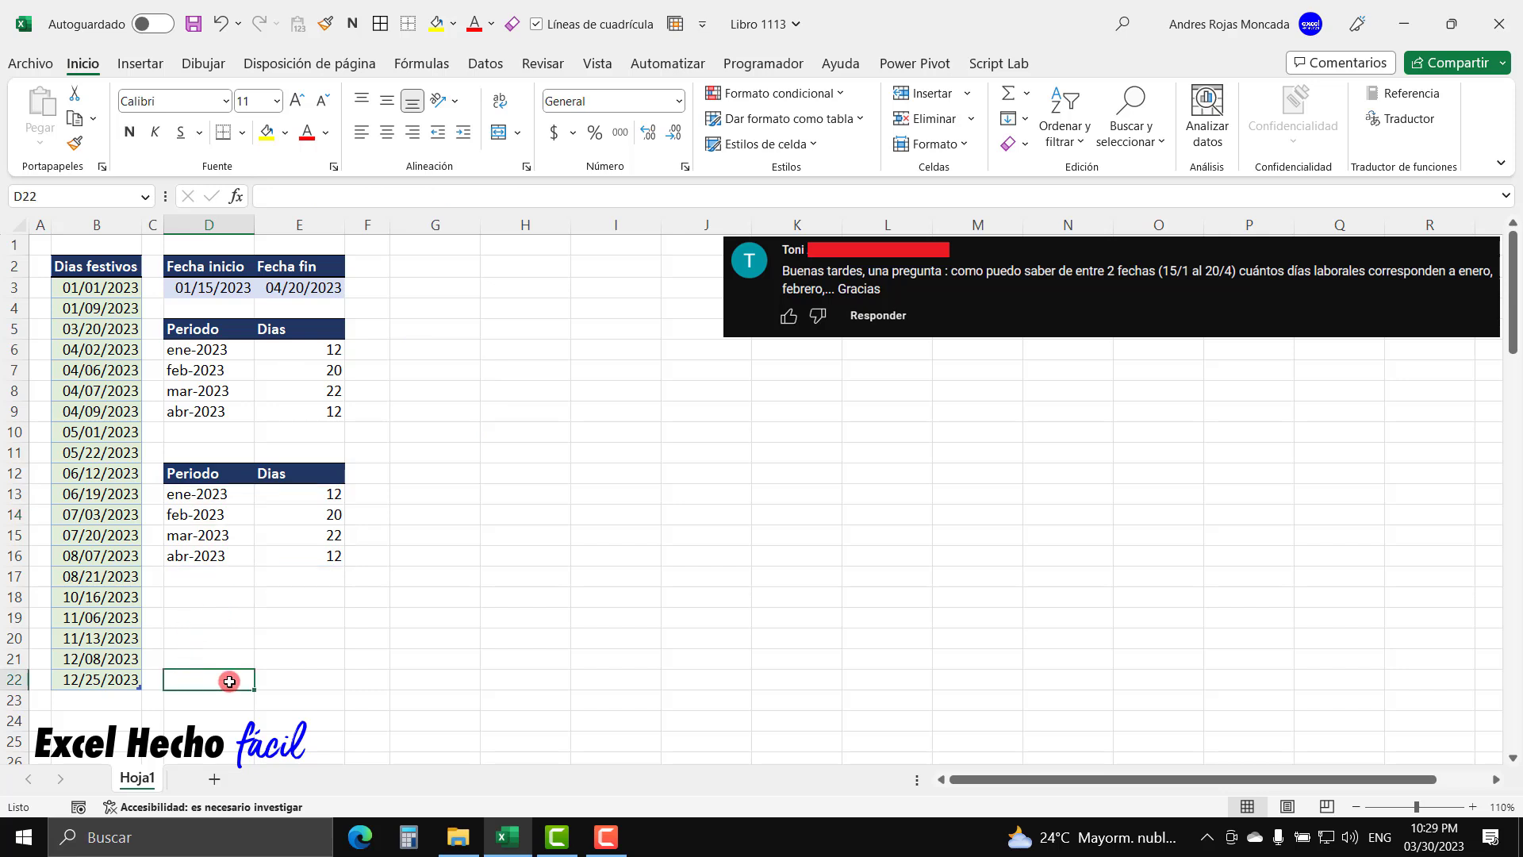
left_click(212, 493)
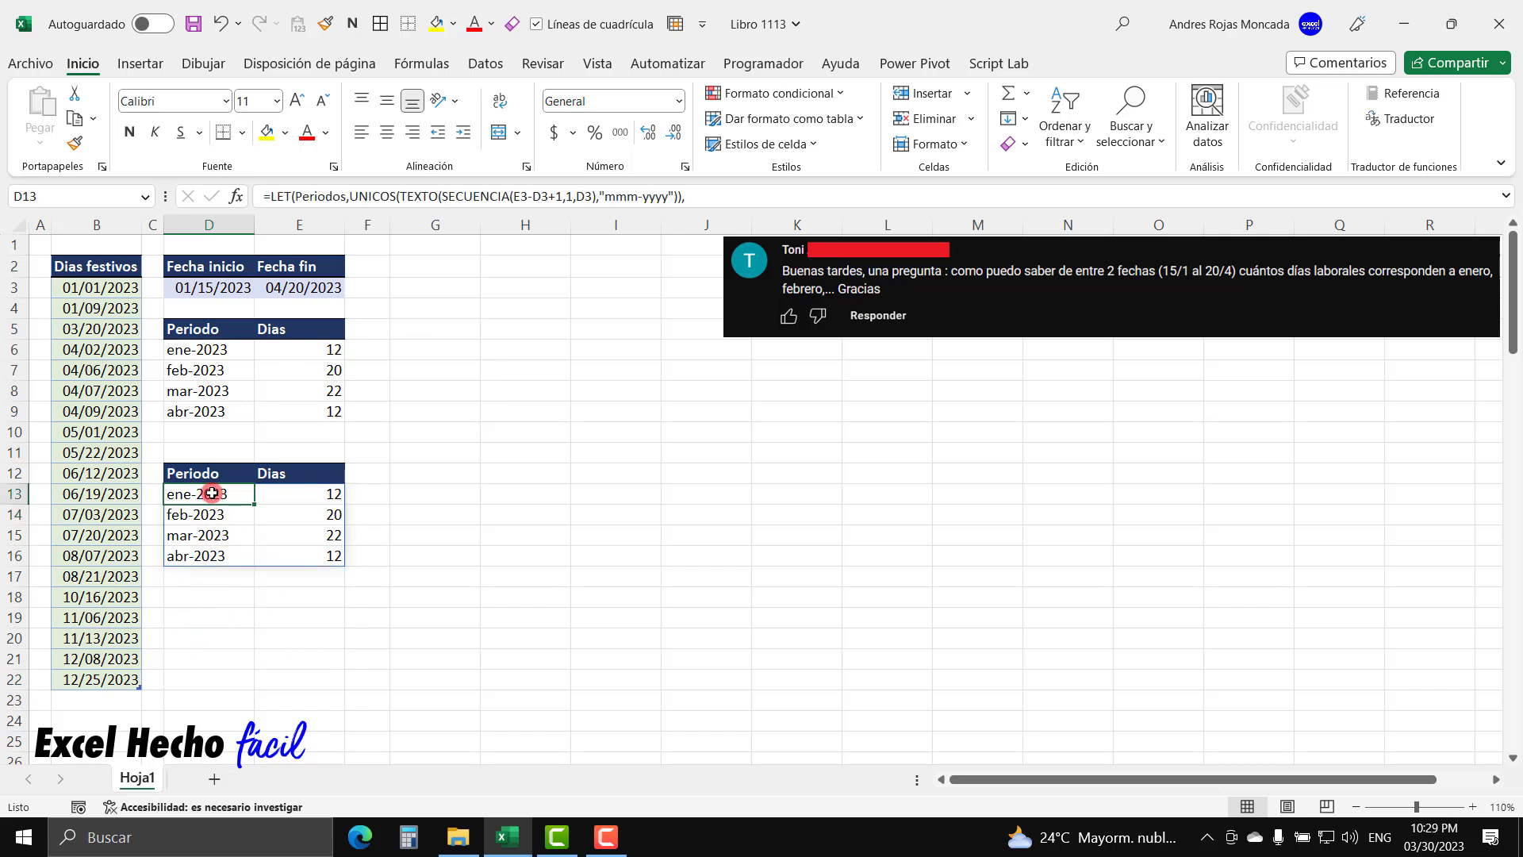
double_click(212, 494)
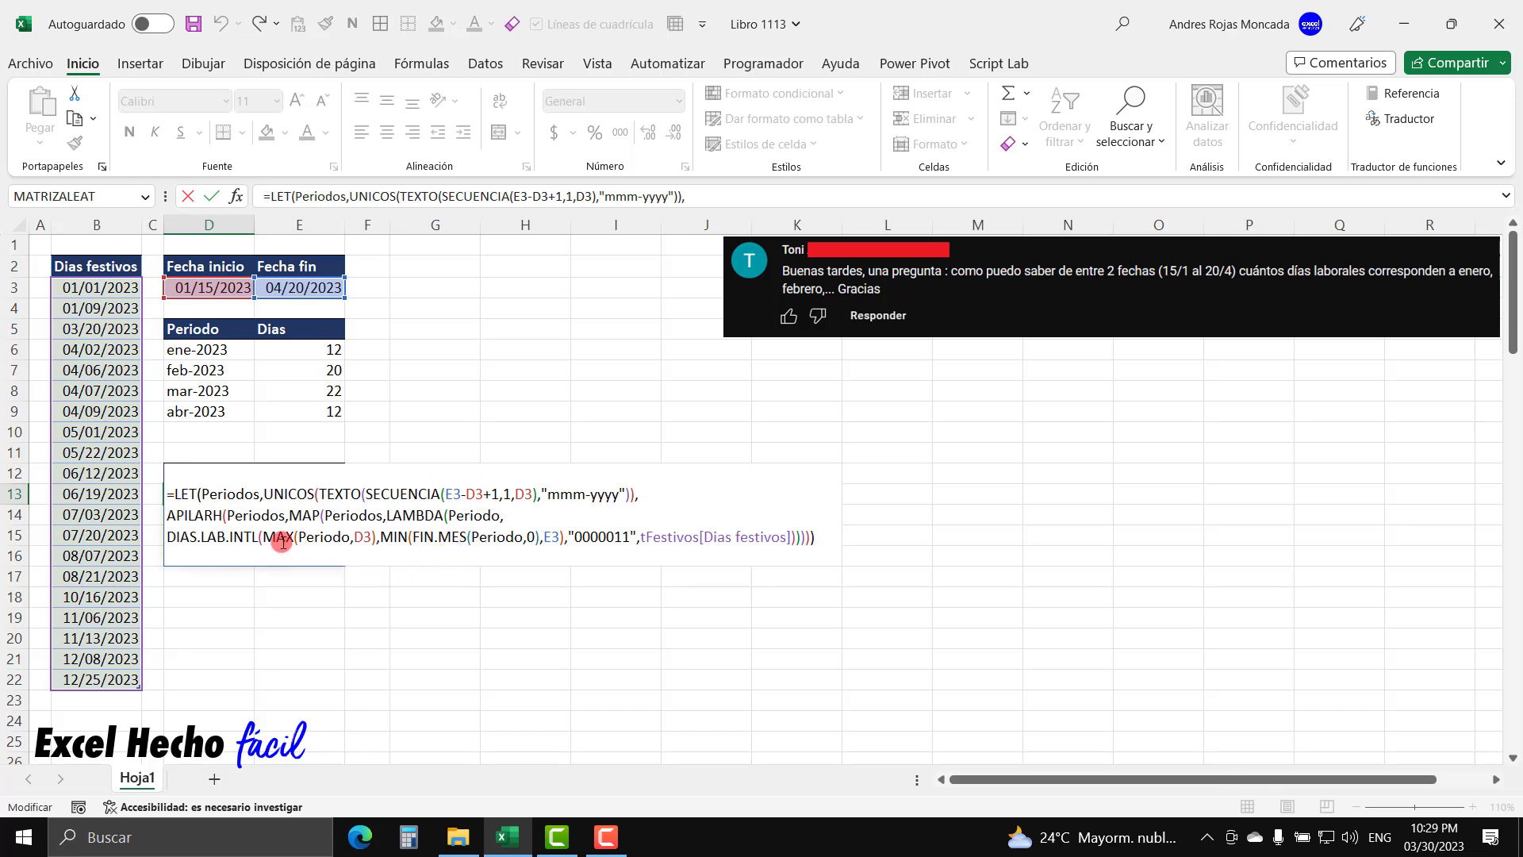
left_click_drag(263, 537, 380, 535)
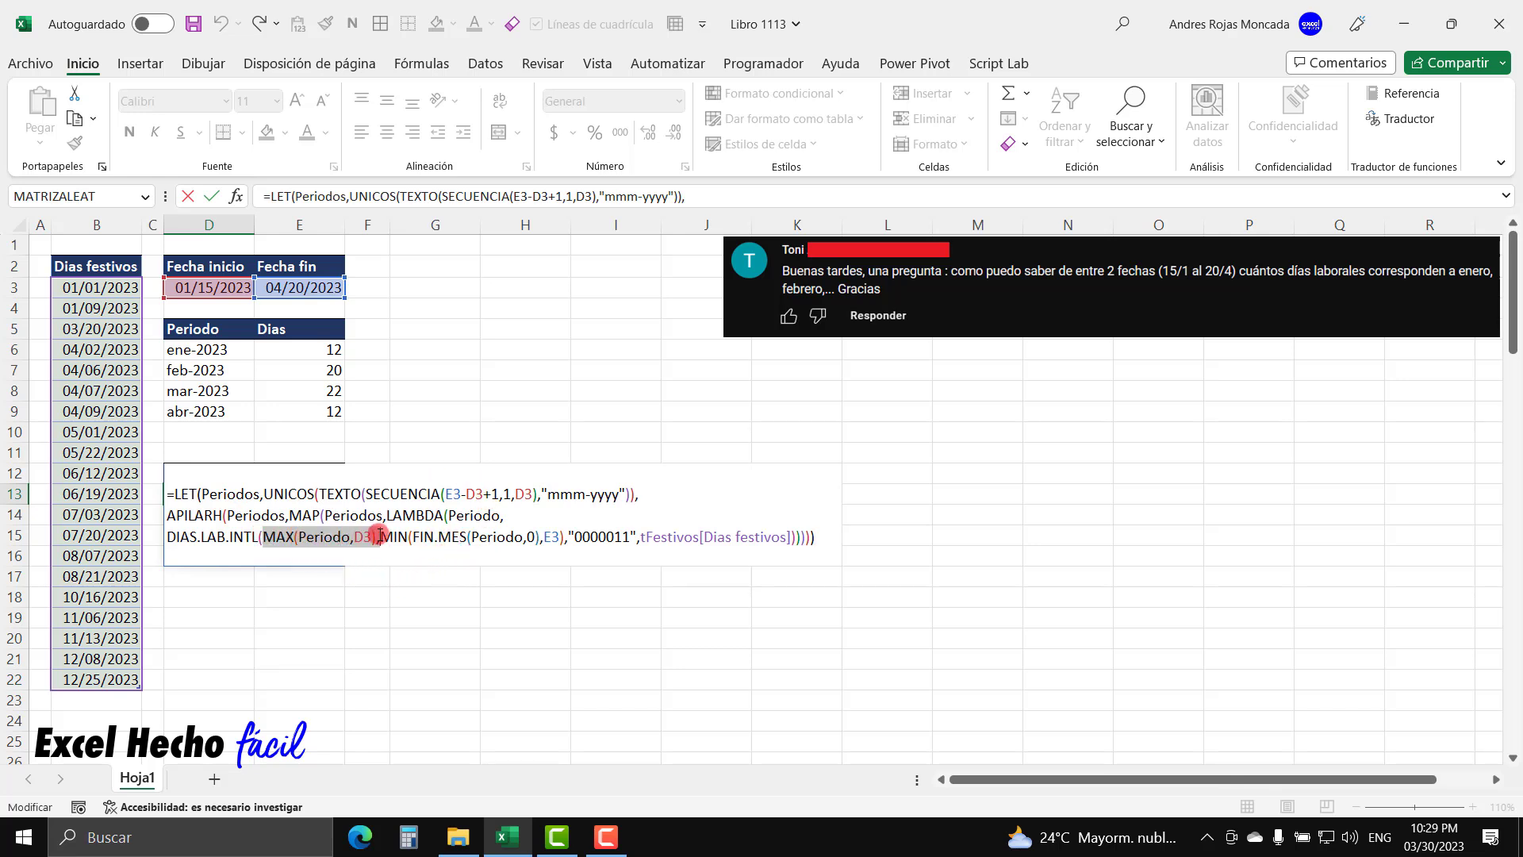
left_click_drag(381, 536, 564, 539)
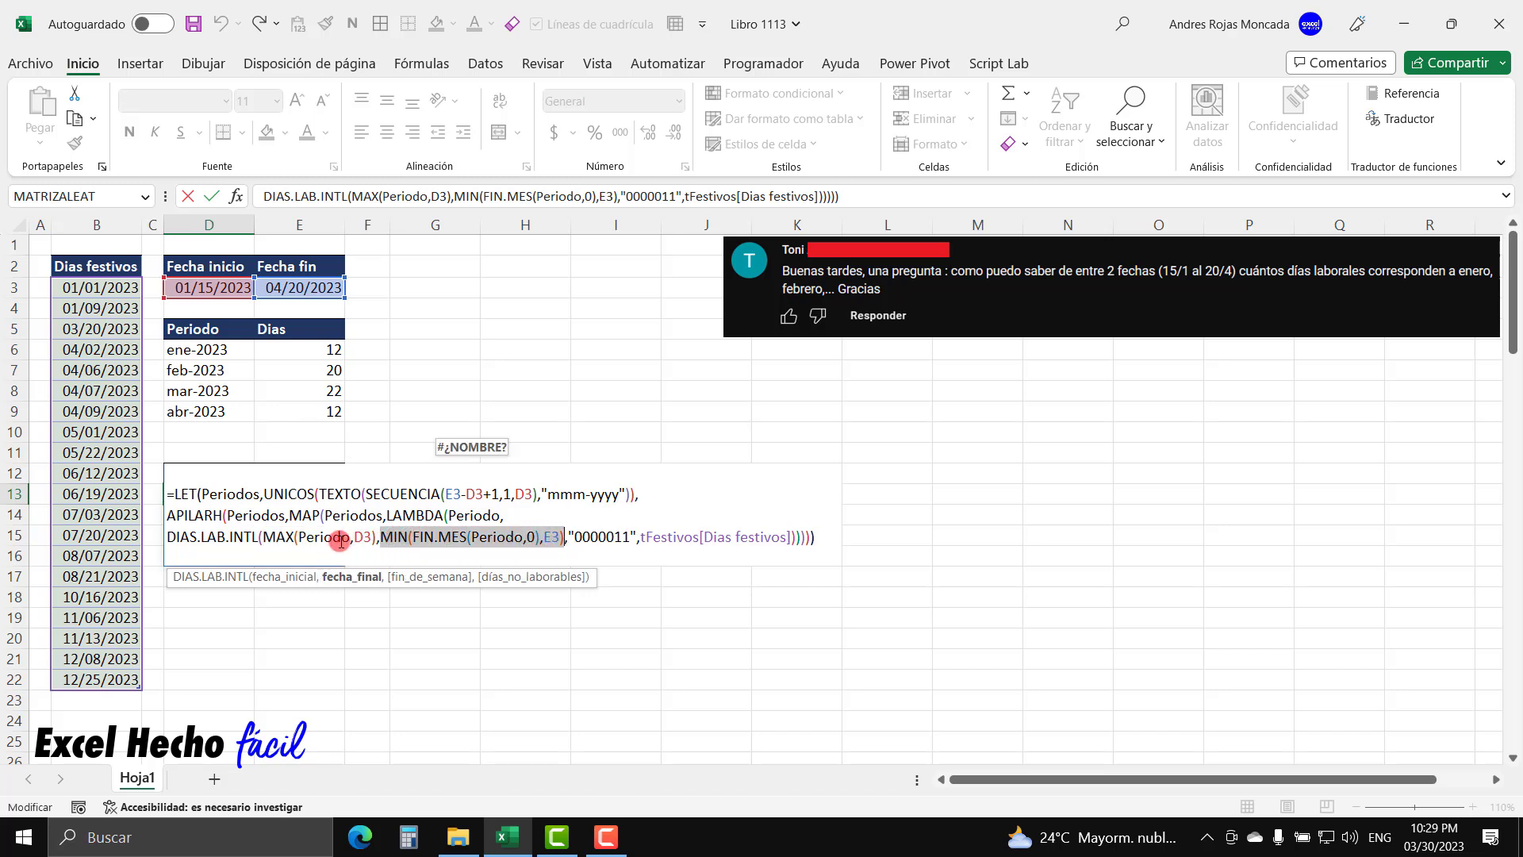
left_click_drag(350, 539, 298, 540)
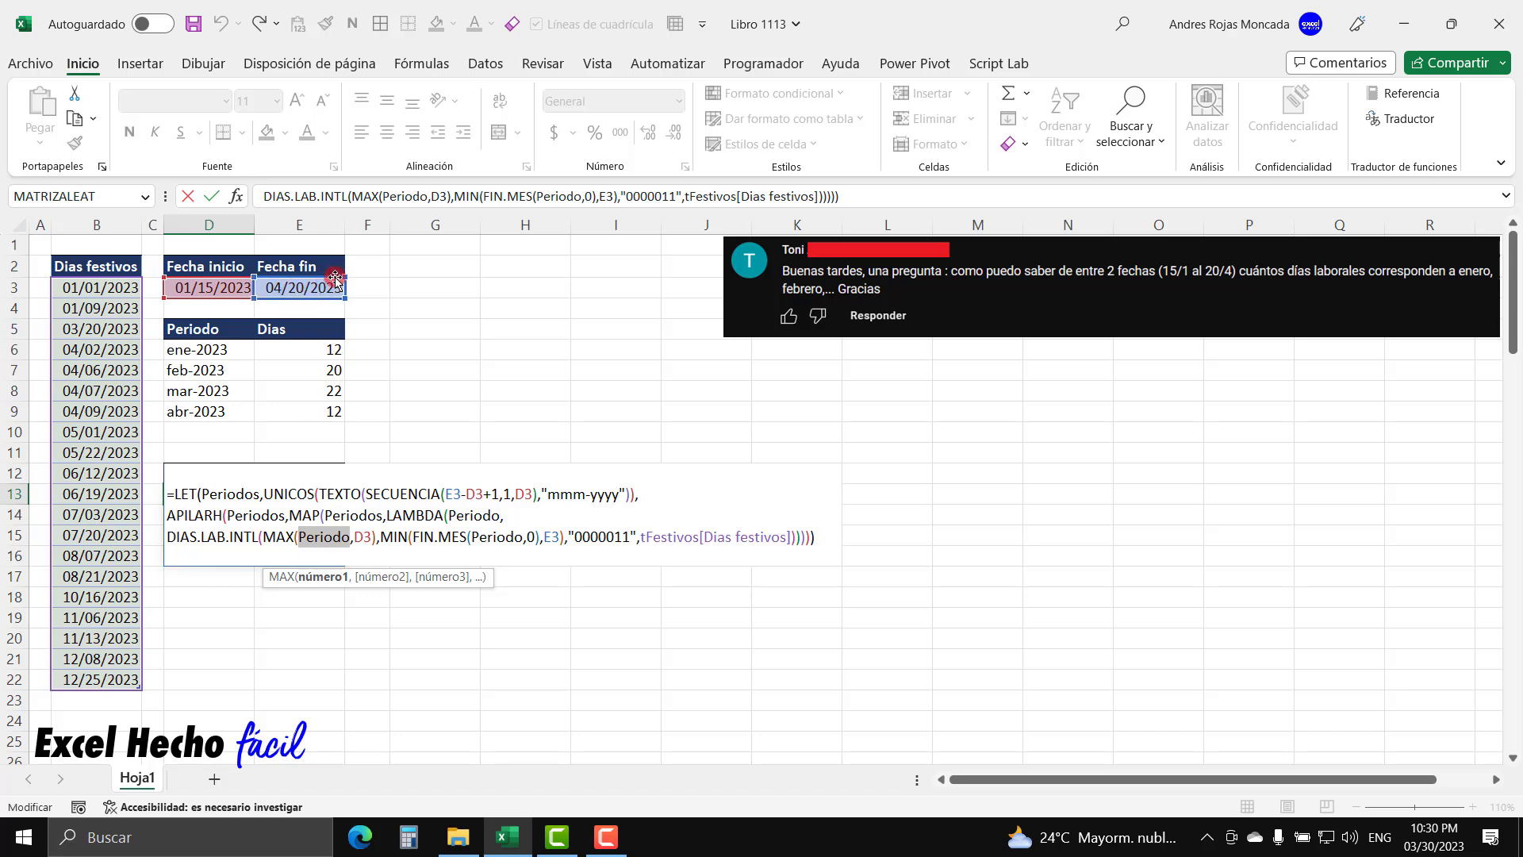
key("ctrl+Return")
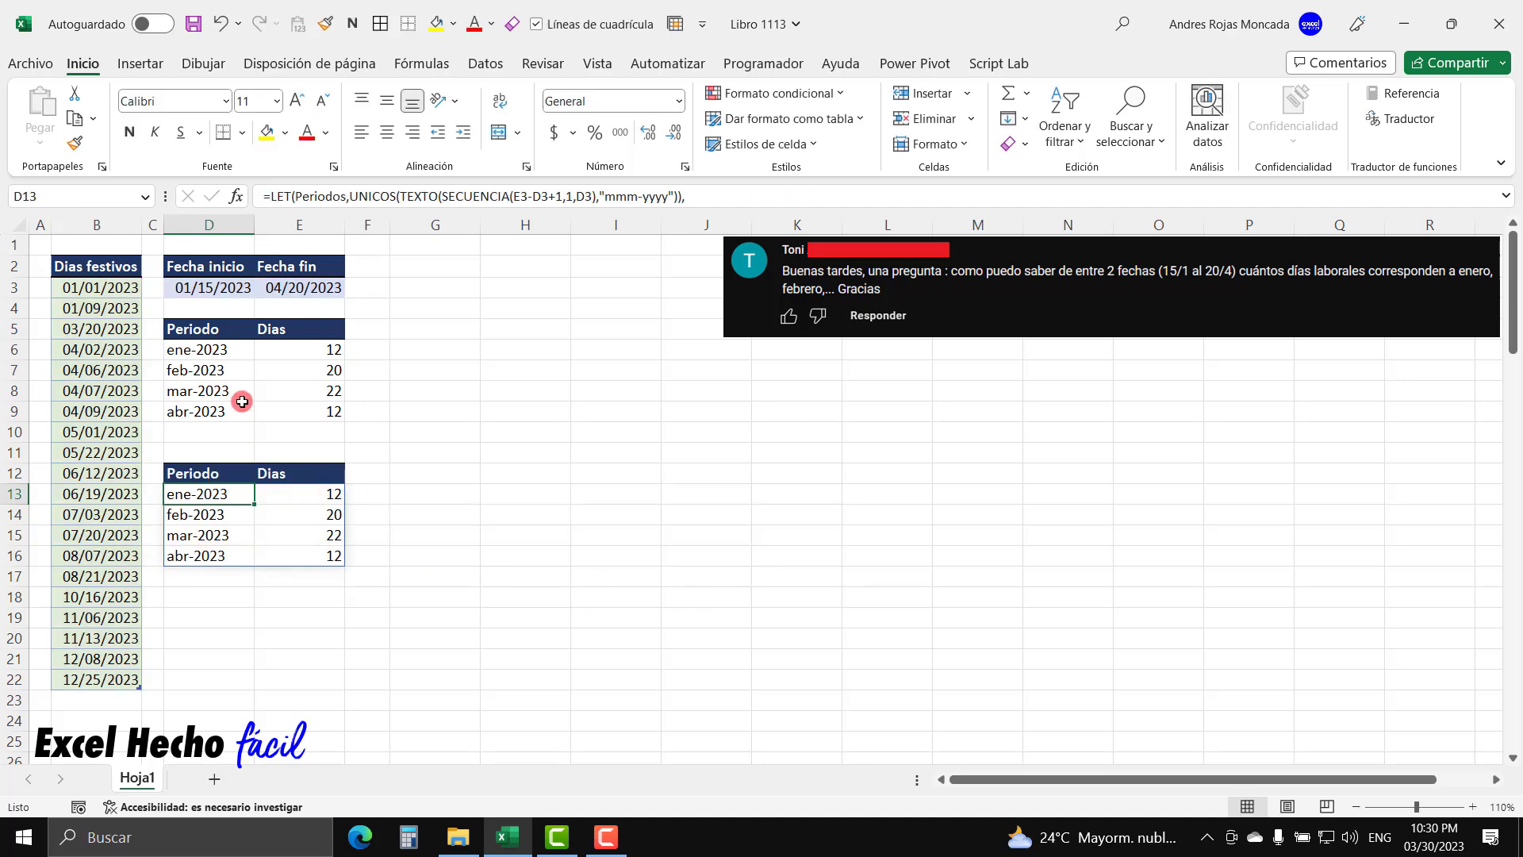
left_click(226, 350)
double_click(226, 350)
key("Escape")
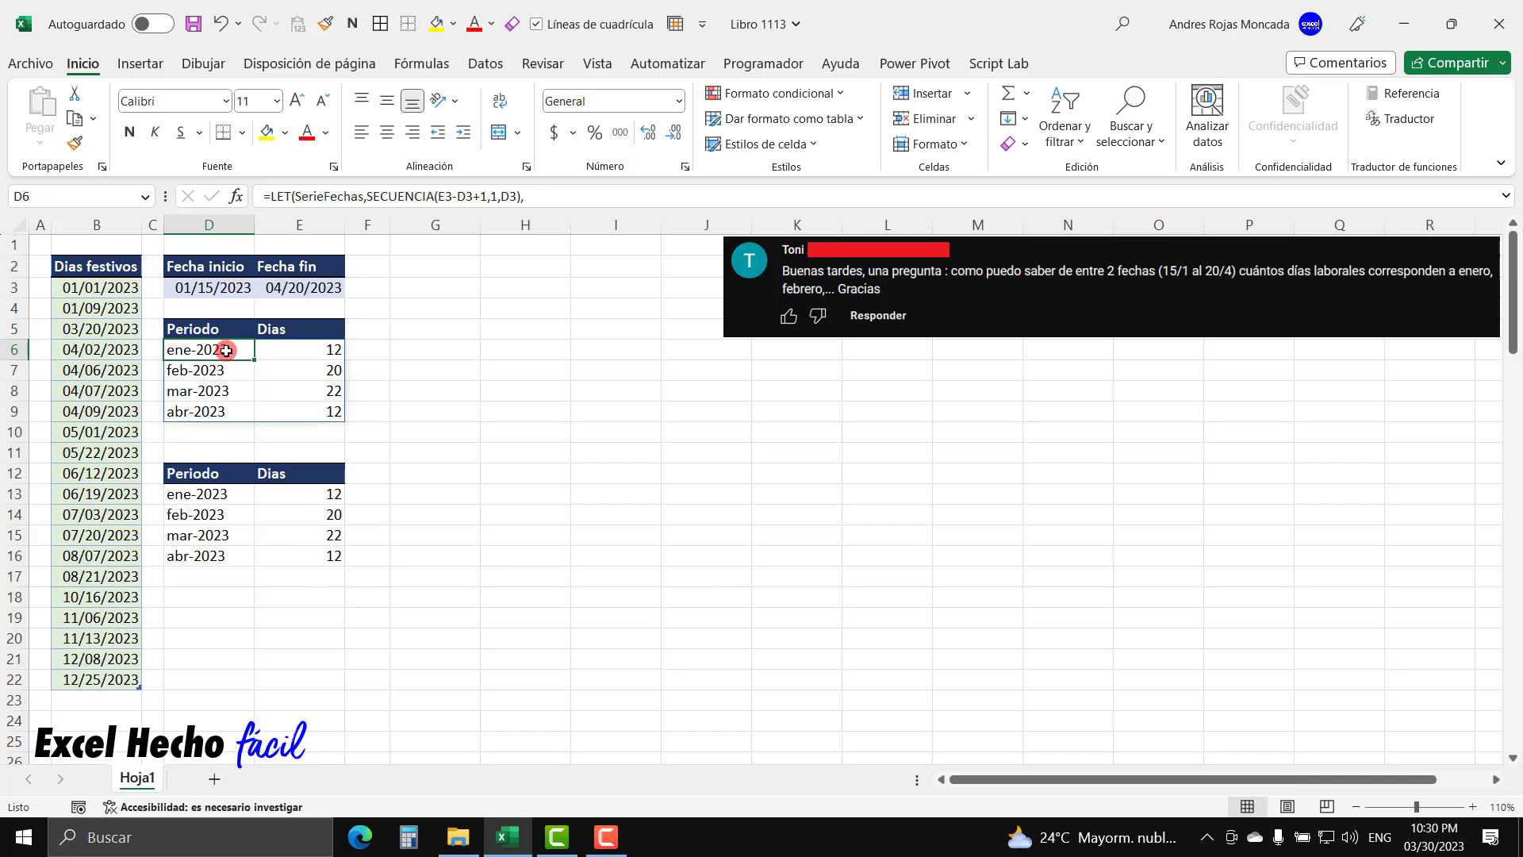
left_click(211, 681)
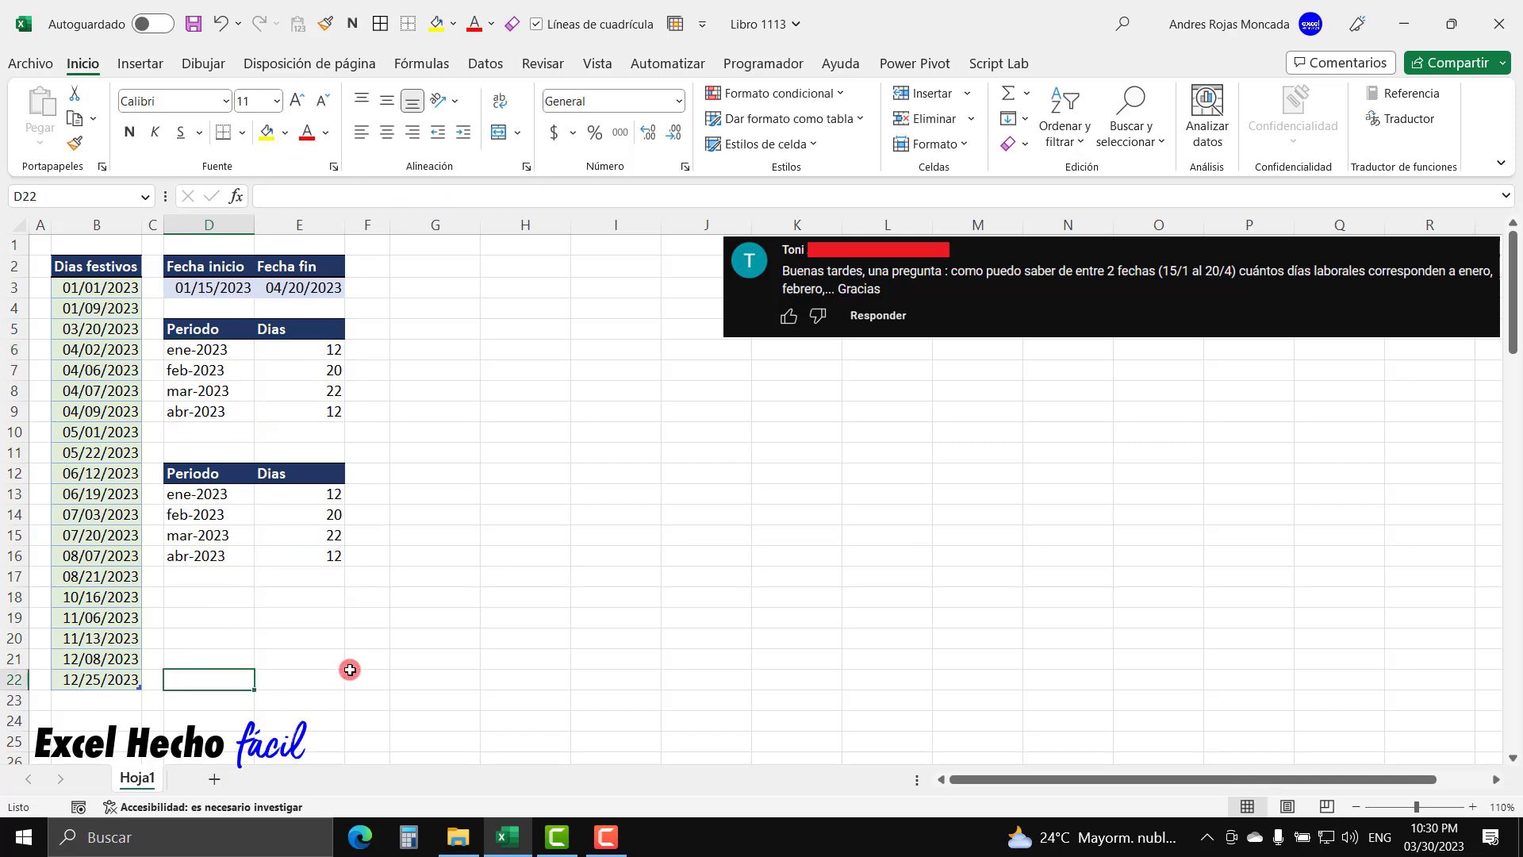